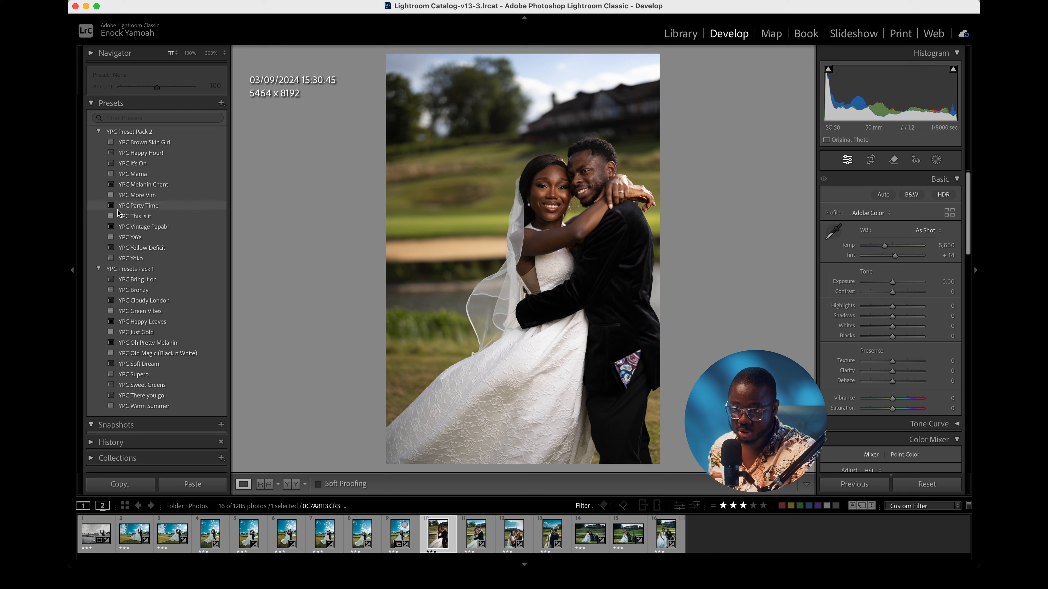
Step: Apply the YPC Mama preset to the embracing couple's photo, set Temp to 5,115, and compare it with the unedited version
click(140, 175)
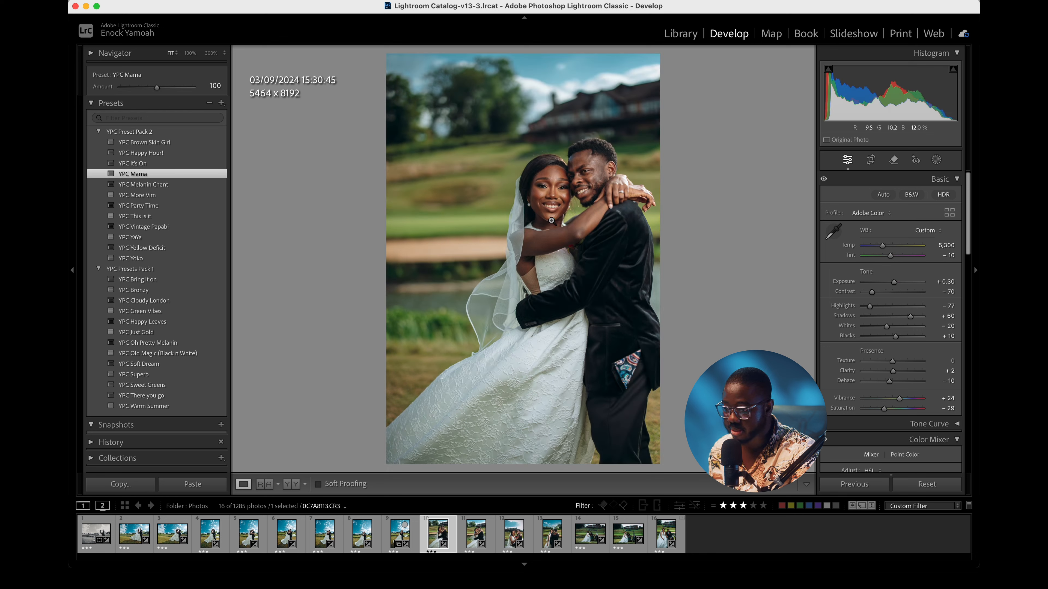
drag(883, 246, 881, 247)
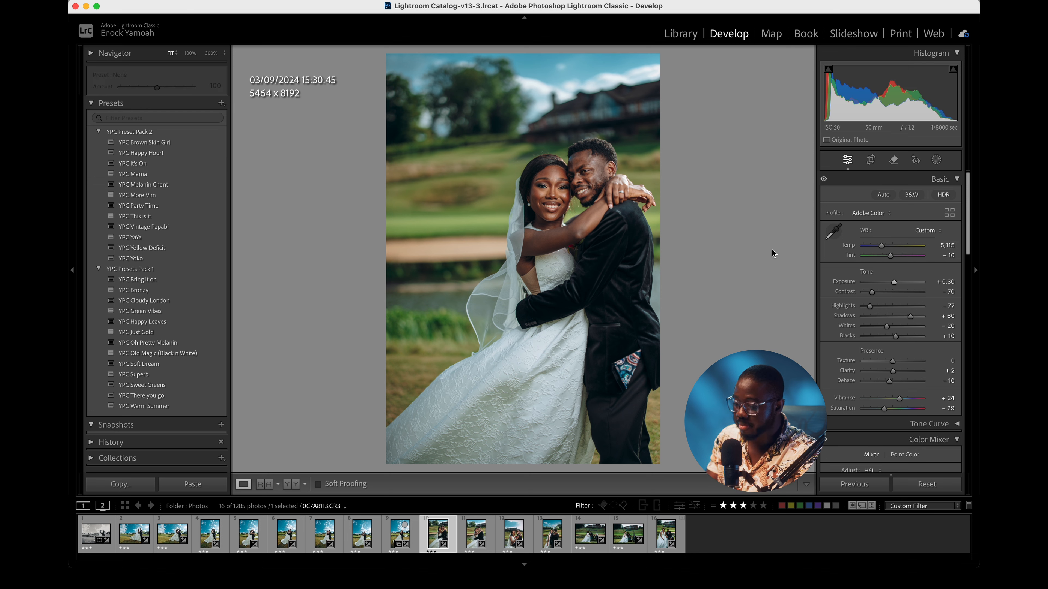
key(backslash)
key(backslash)
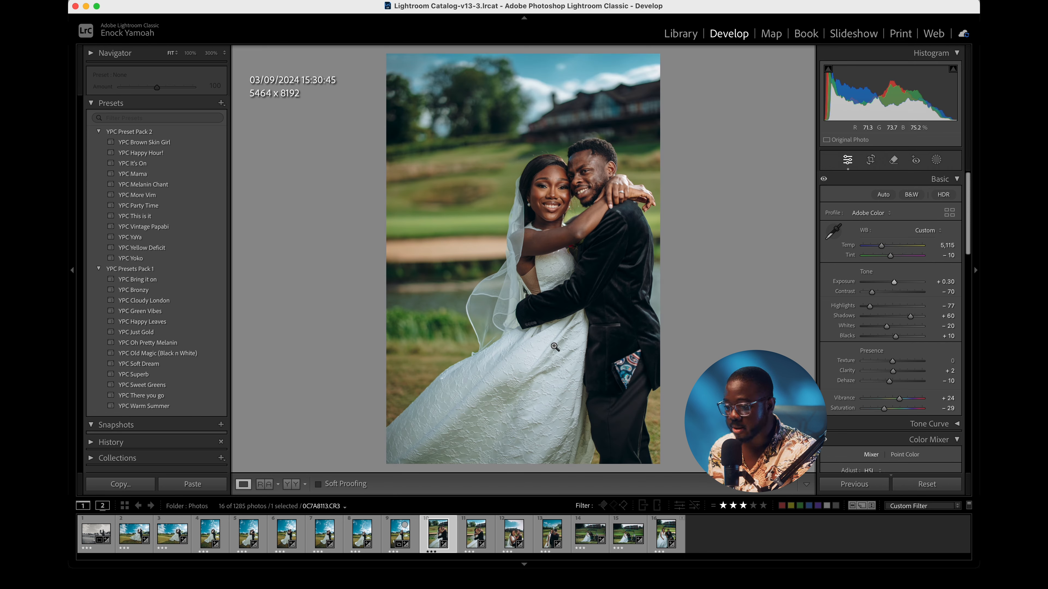
Step: Look through the neighbouring wedding photos in the filmstrip to review their colour edits
key(Right)
key(Right)
key(Right)
key(Right)
key(Right)
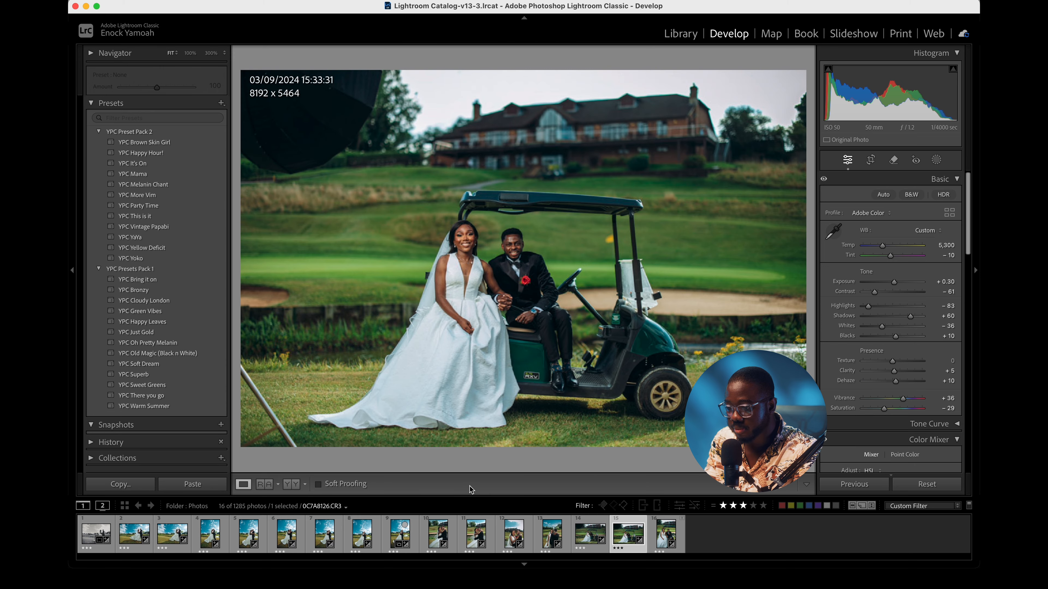
key(Left)
key(Left)
key(Left)
key(Left)
key(Left)
key(Left)
key(Left)
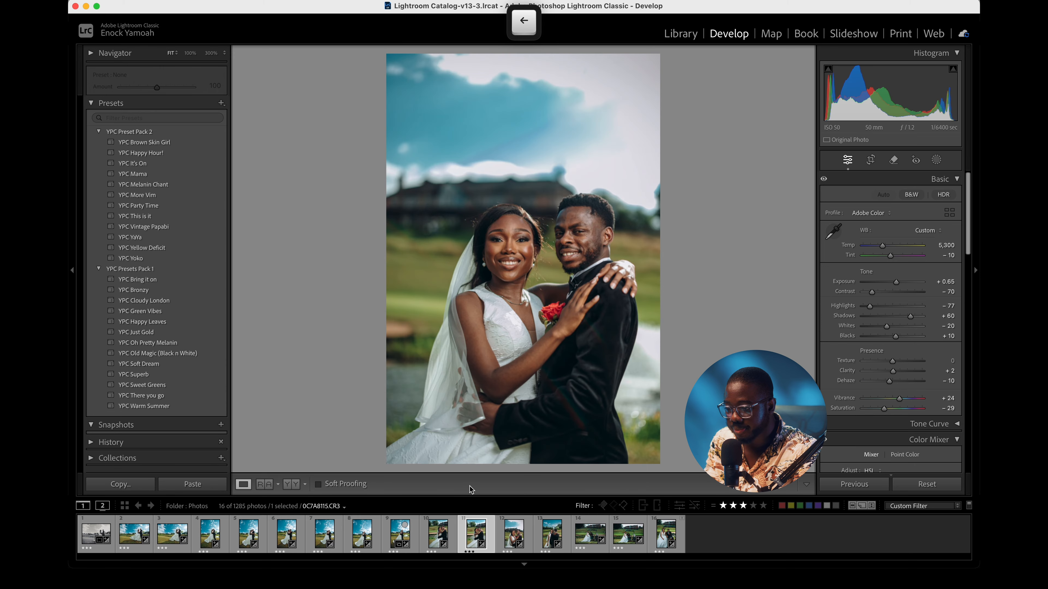
key(Left)
key(Left)
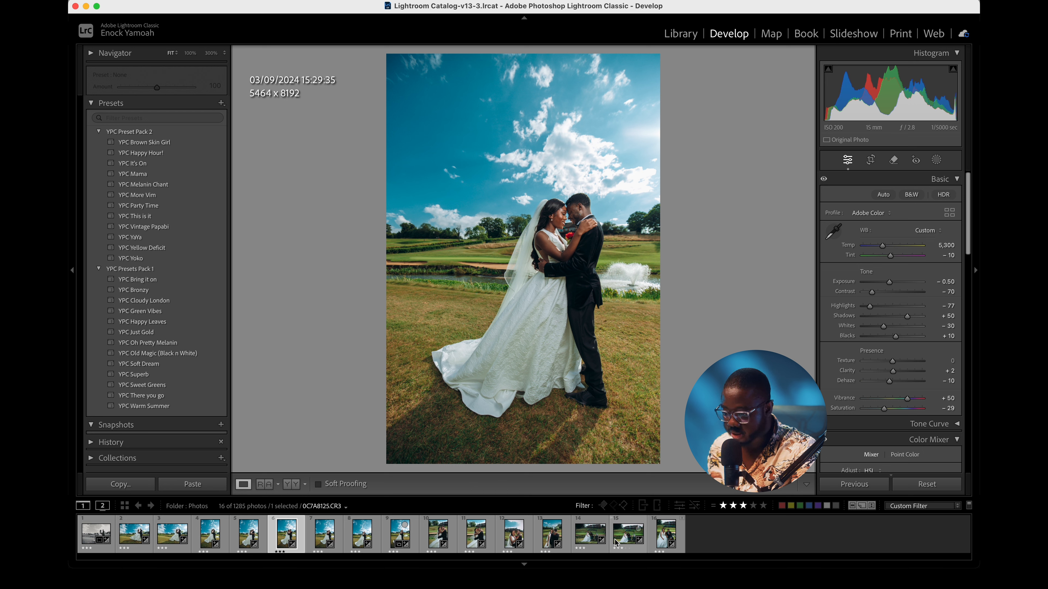
Step: Compare the golf cart photo 0C7A8126.CR3 with its unedited version and open it for editing in Adobe Photoshop 2024
click(627, 540)
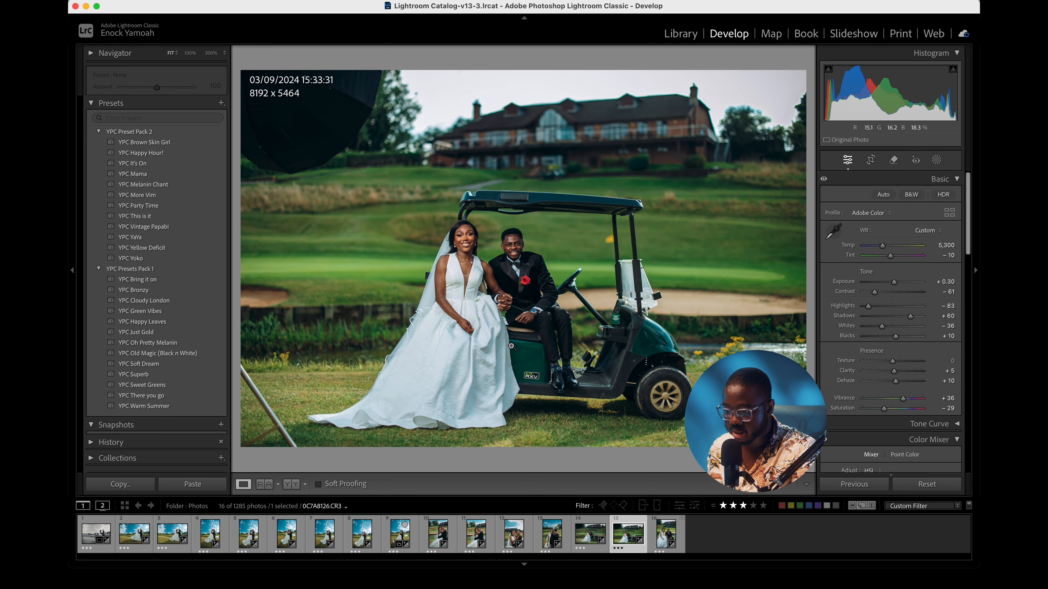
key(backslash)
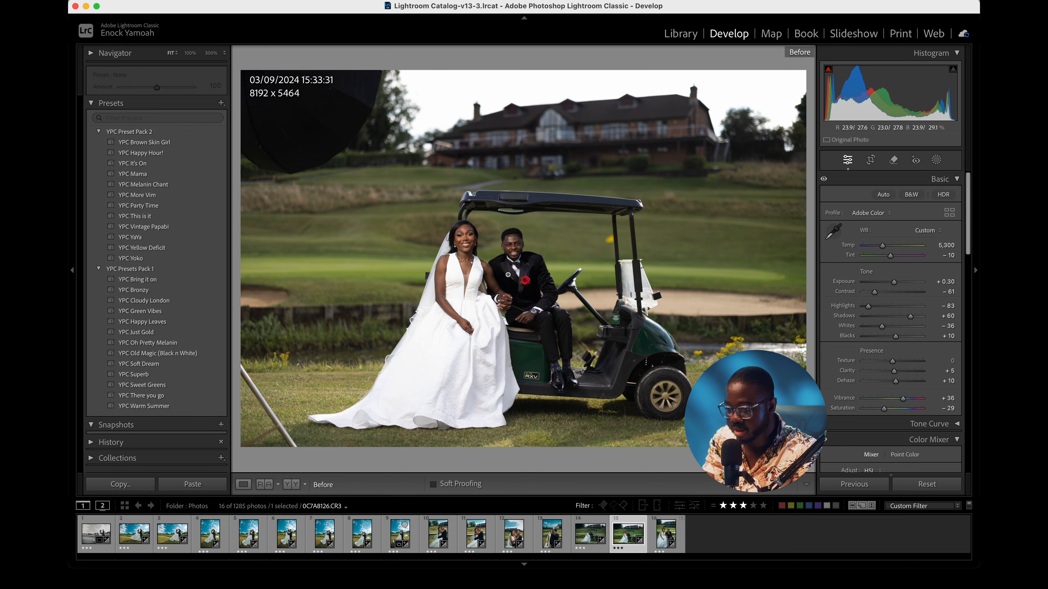
key(backslash)
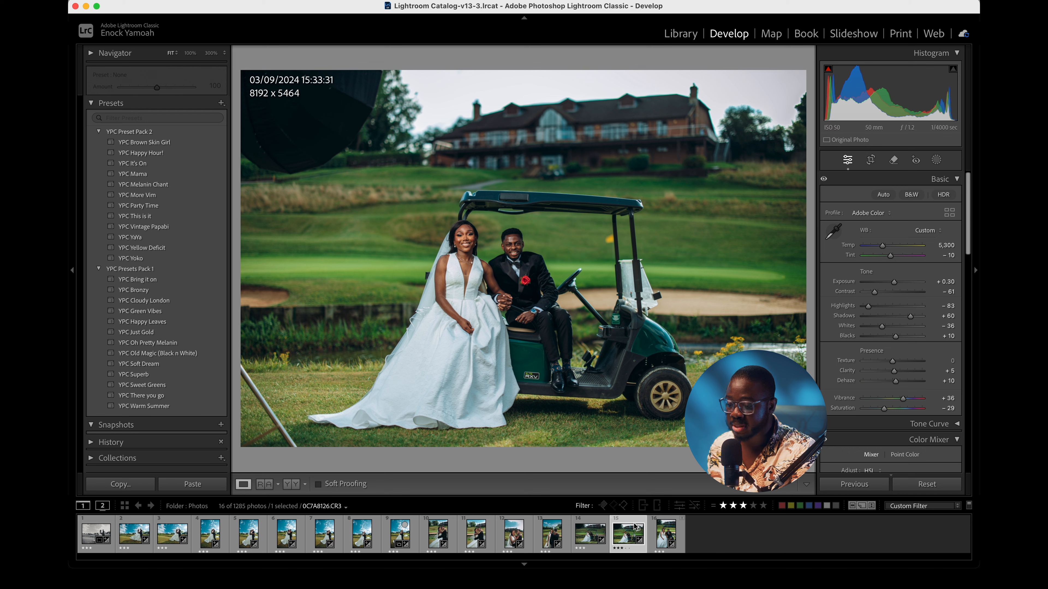
right_click(533, 240)
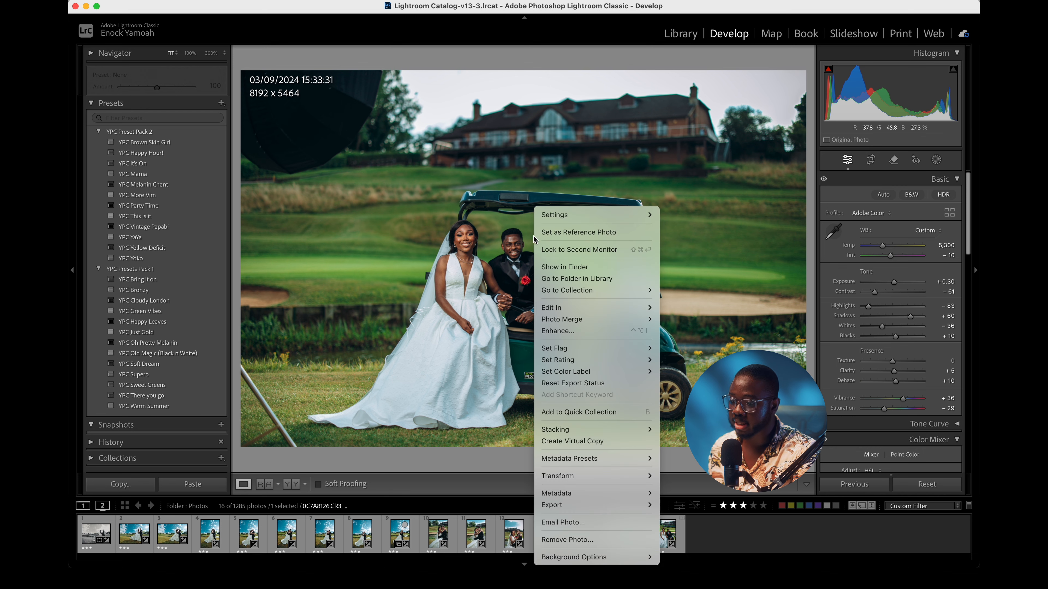
mouse_move(577, 307)
click(734, 308)
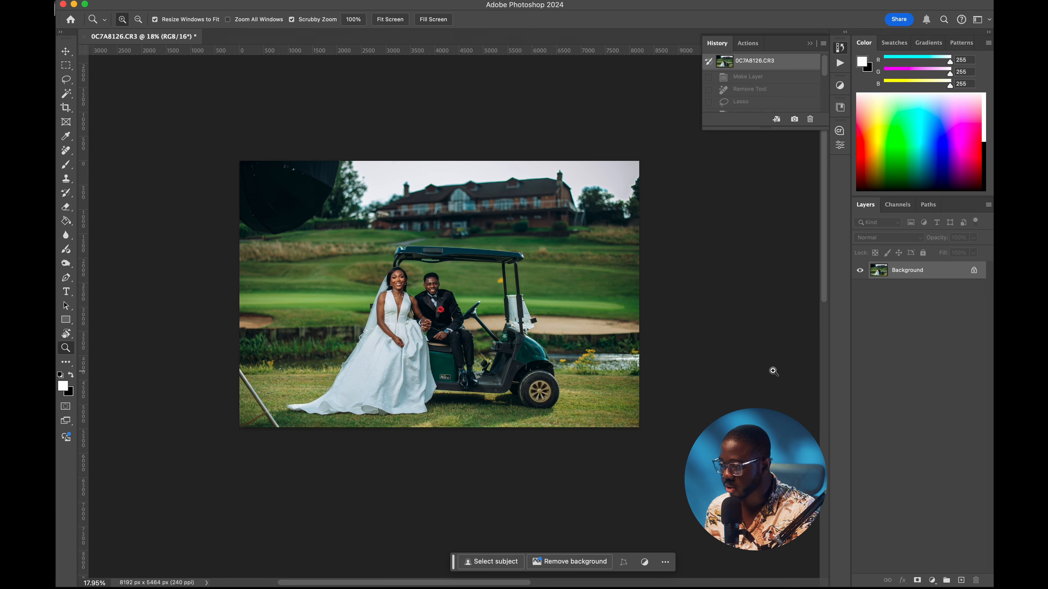
Step: Unlock the Background layer and duplicate the resulting layer
click(974, 270)
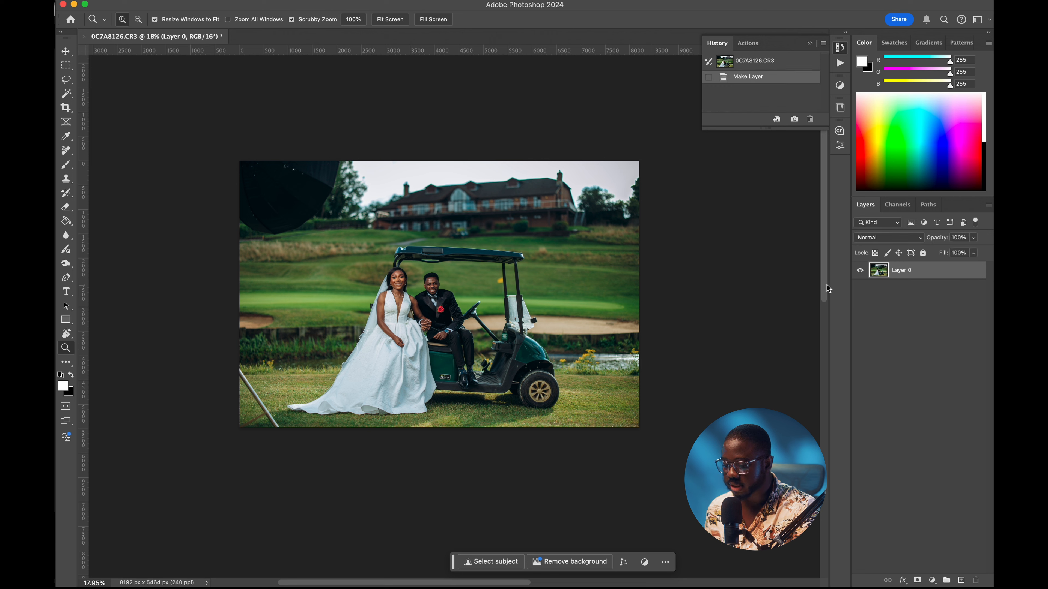
key(super+j)
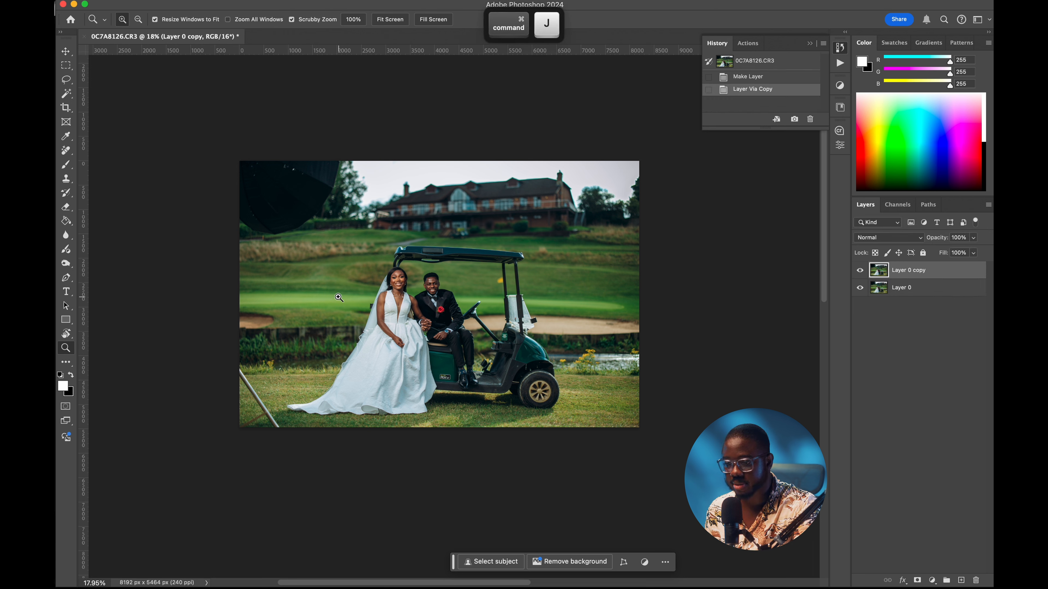
Step: Erase the light stand pole from the grass beside the bride's dress using the Remove Tool at size 100
drag(268, 309, 327, 344)
key(space)
drag(351, 404, 365, 213)
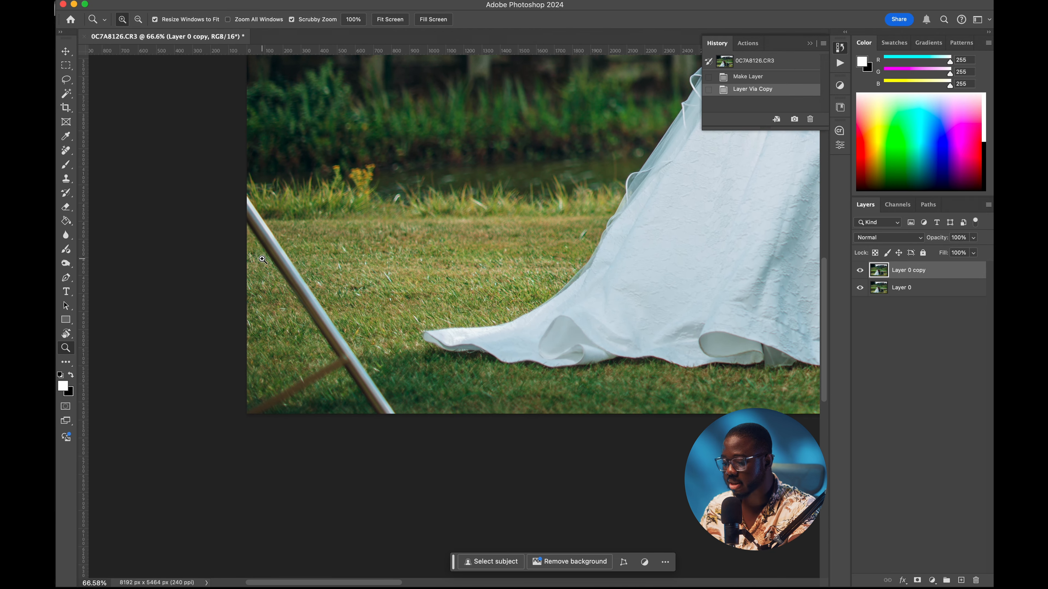
key(j)
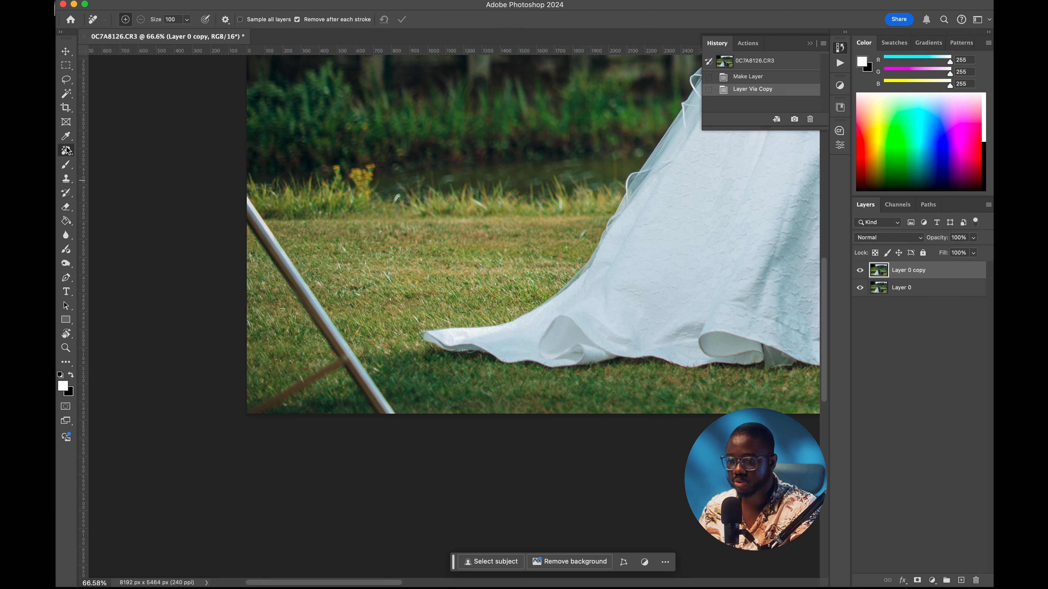
mouse_move(247, 195)
mouse_down()
mouse_move(274, 254)
mouse_move(390, 415)
mouse_move(318, 314)
mouse_up()
mouse_move(357, 373)
mouse_down()
mouse_move(384, 415)
mouse_move(397, 405)
mouse_up()
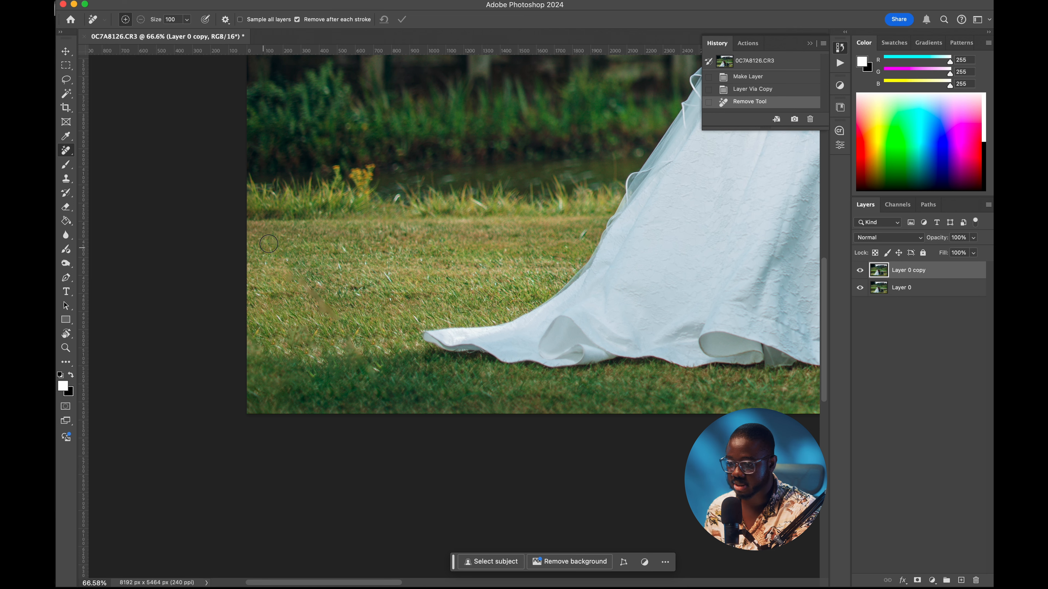
Step: Select the whole black umbrella in the photo's upper corner with the Lasso tool, including the area up to the image edges
key(space)
drag(538, 204, 495, 496)
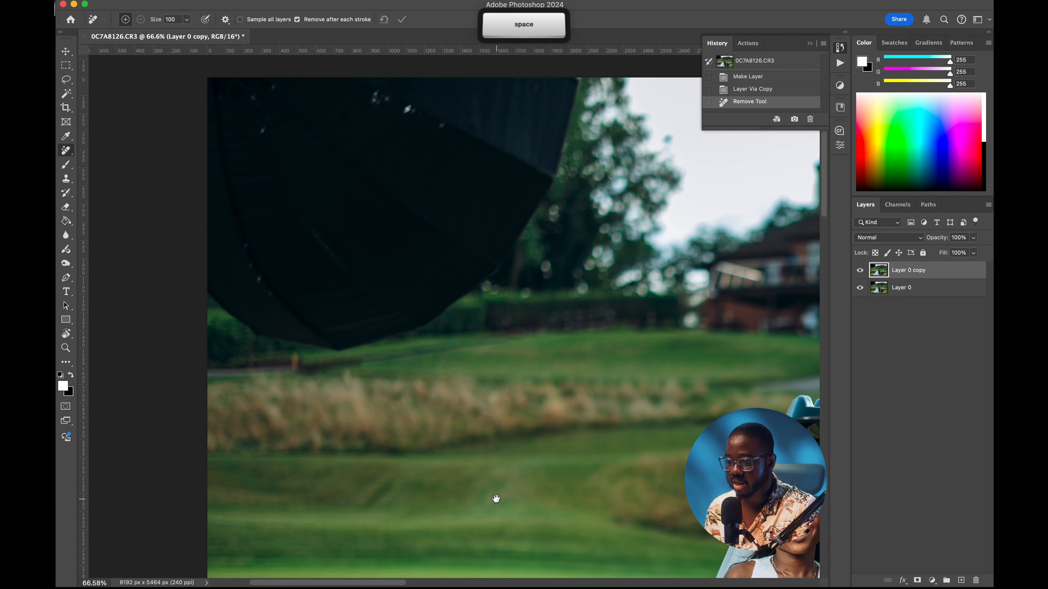
key(super+minus)
key(super+minus)
key(super+minus)
key(super+minus)
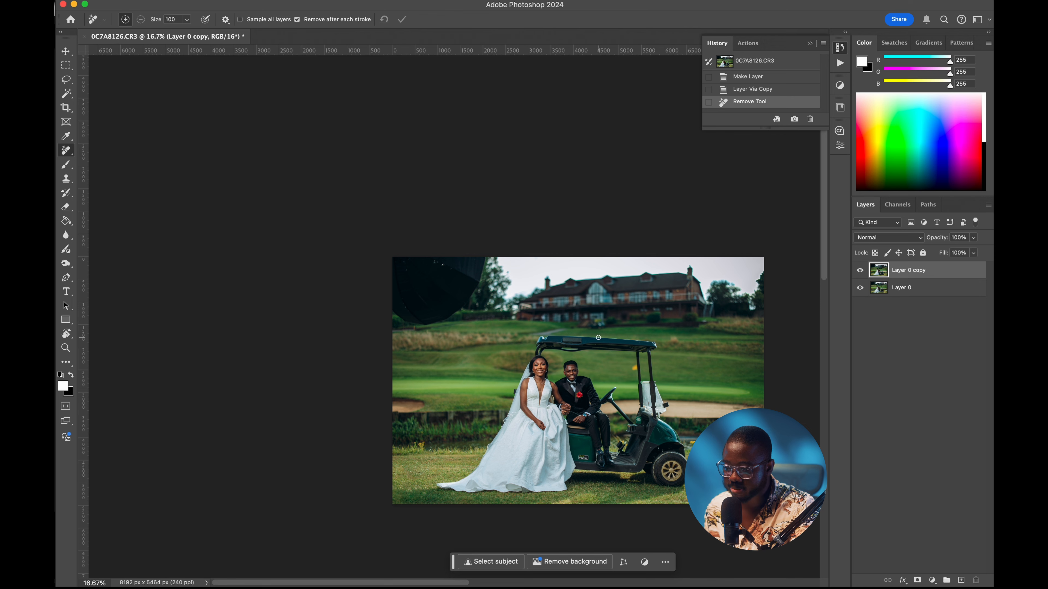
key(super+plus)
key(super+plus)
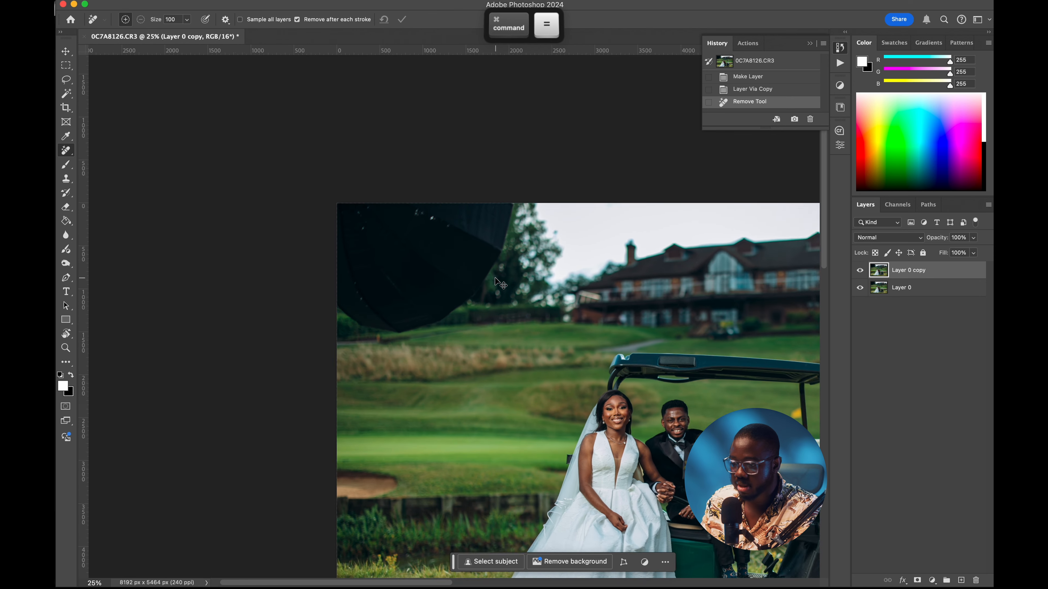
key(l)
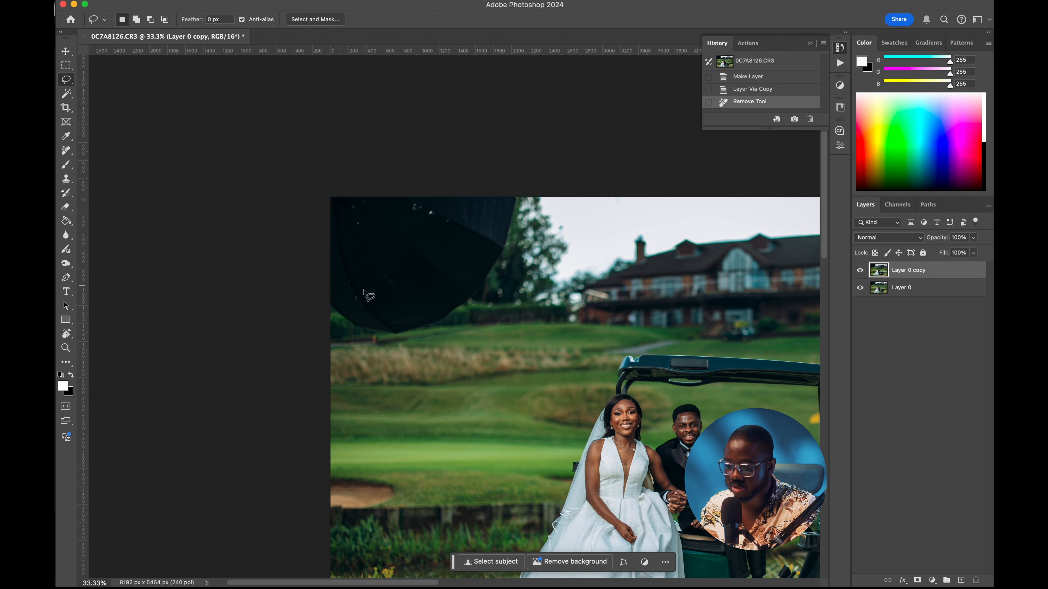
mouse_move(346, 324)
mouse_down()
mouse_move(410, 331)
mouse_move(460, 311)
mouse_move(505, 257)
mouse_move(525, 200)
mouse_up()
key(shift)
drag(499, 262, 488, 289)
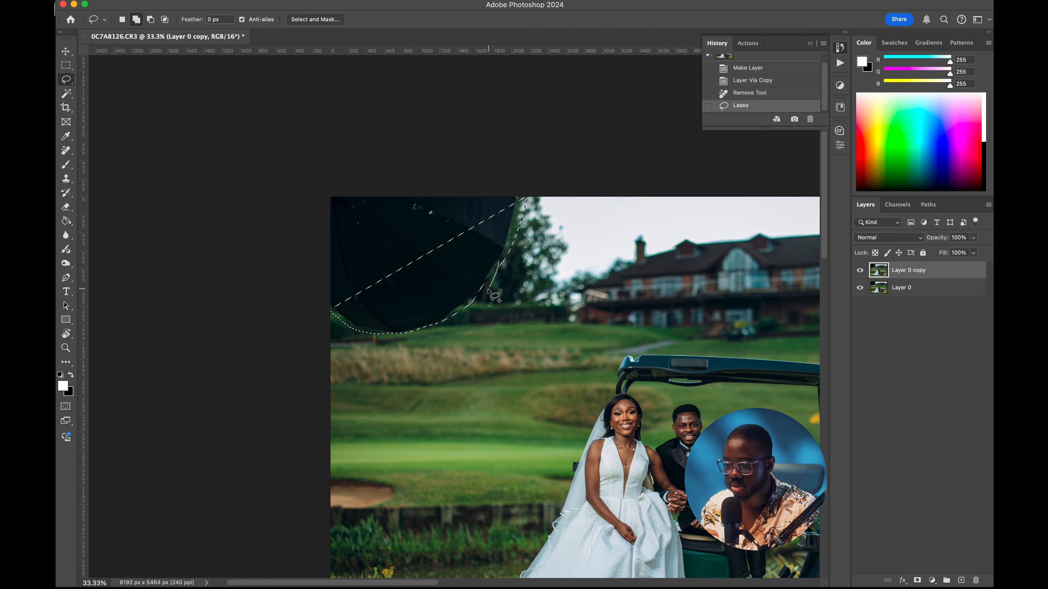
mouse_move(286, 303)
mouse_down()
mouse_move(285, 228)
mouse_move(350, 160)
mouse_move(533, 160)
mouse_up()
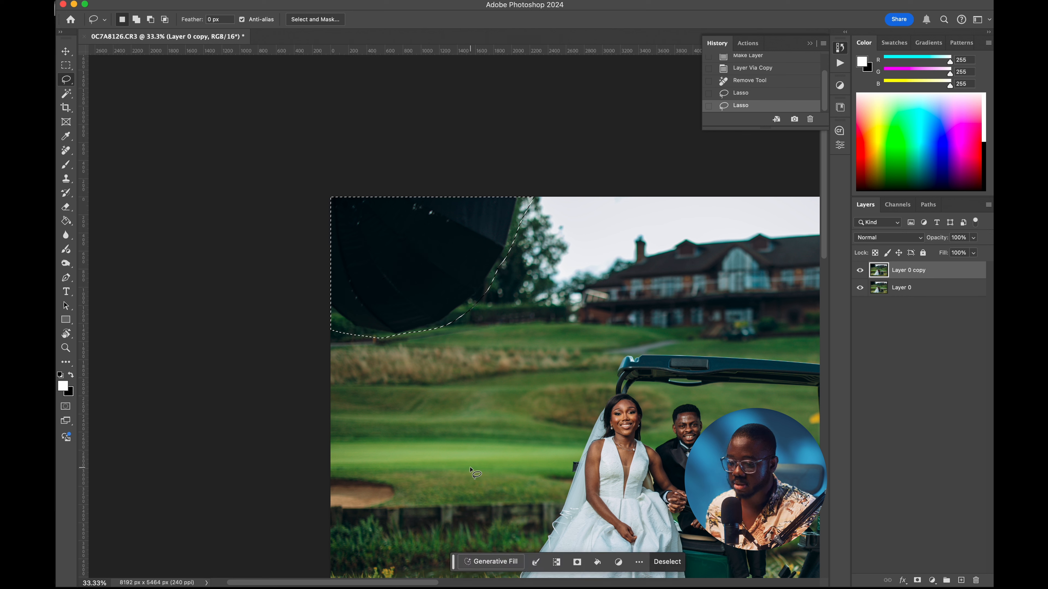
Step: Replace the selected umbrella using Generative Fill without a prompt and choose the third variation
click(507, 559)
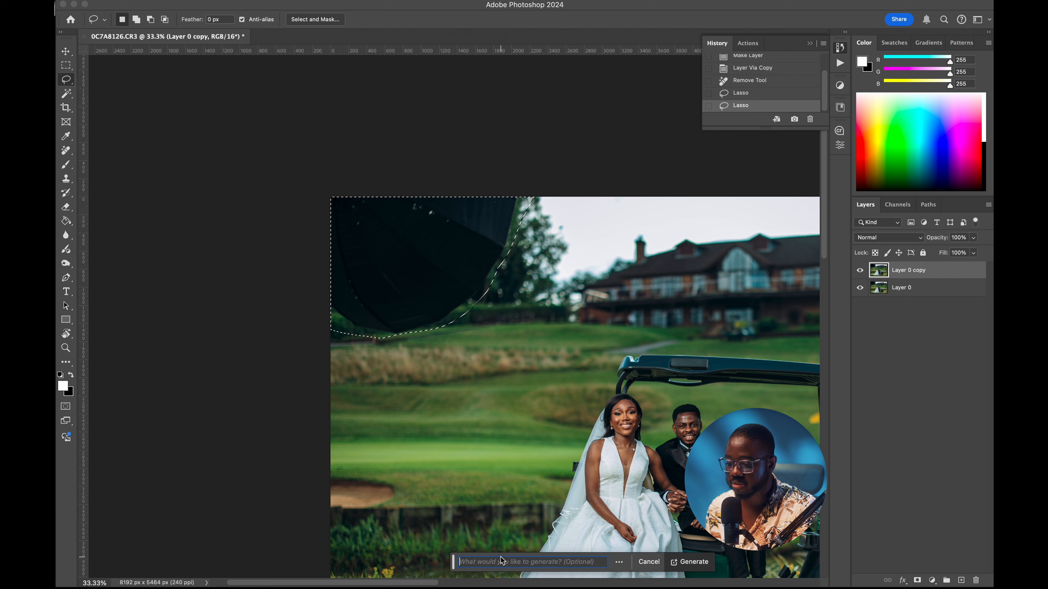
click(689, 562)
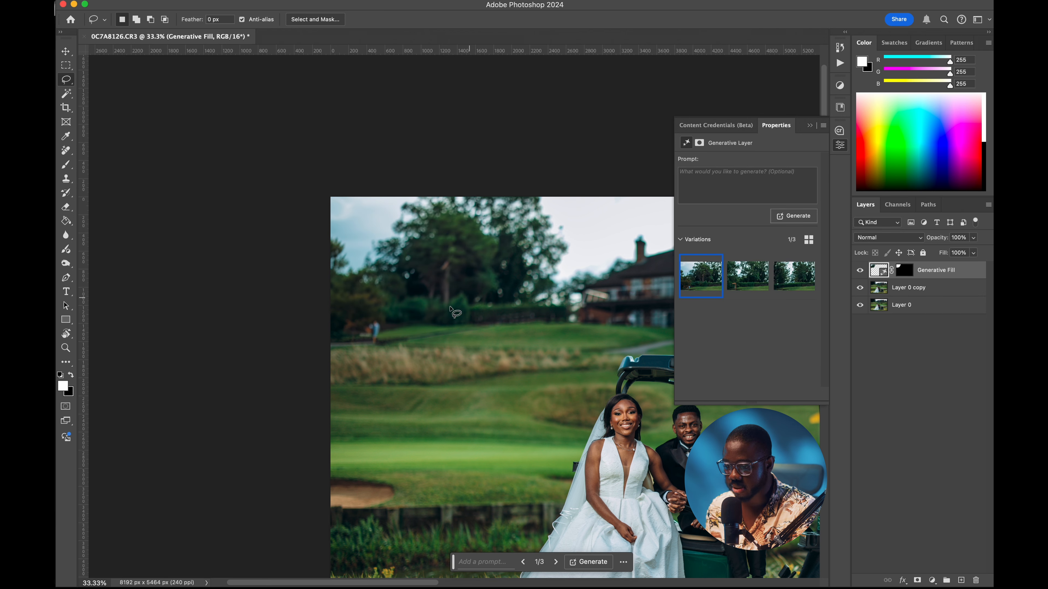
scroll(516, 330, left, 1)
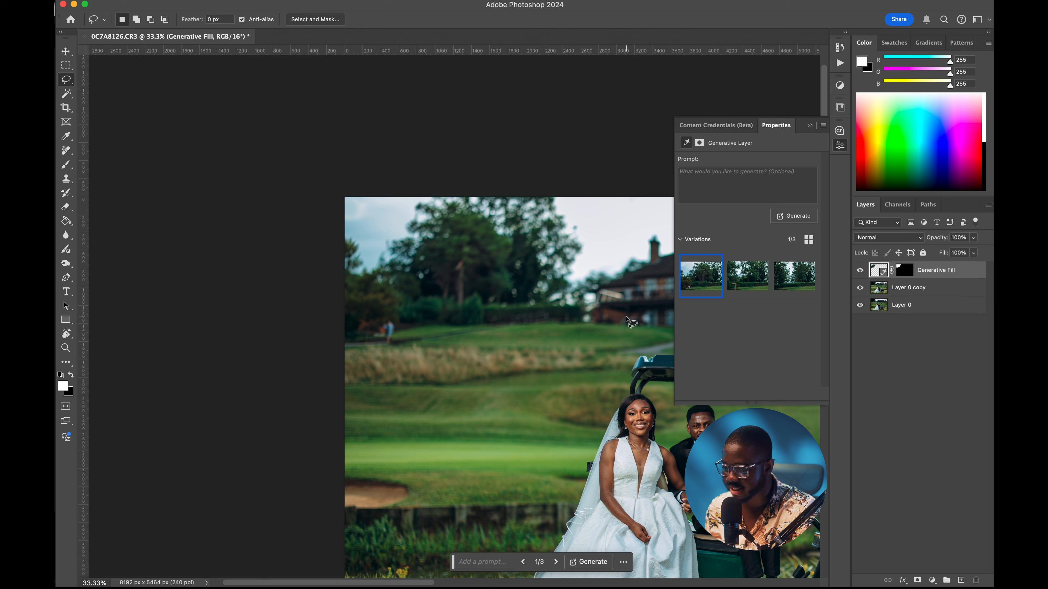
click(744, 282)
click(789, 278)
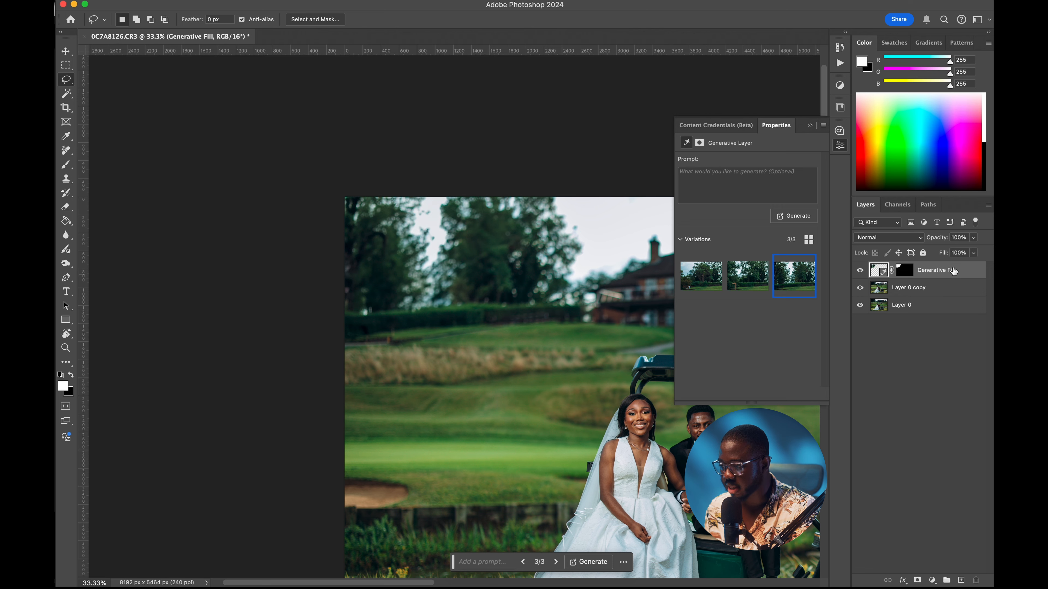
Step: Stamp all visible layers into a new layer above the Generative Fill layer
key(super+0)
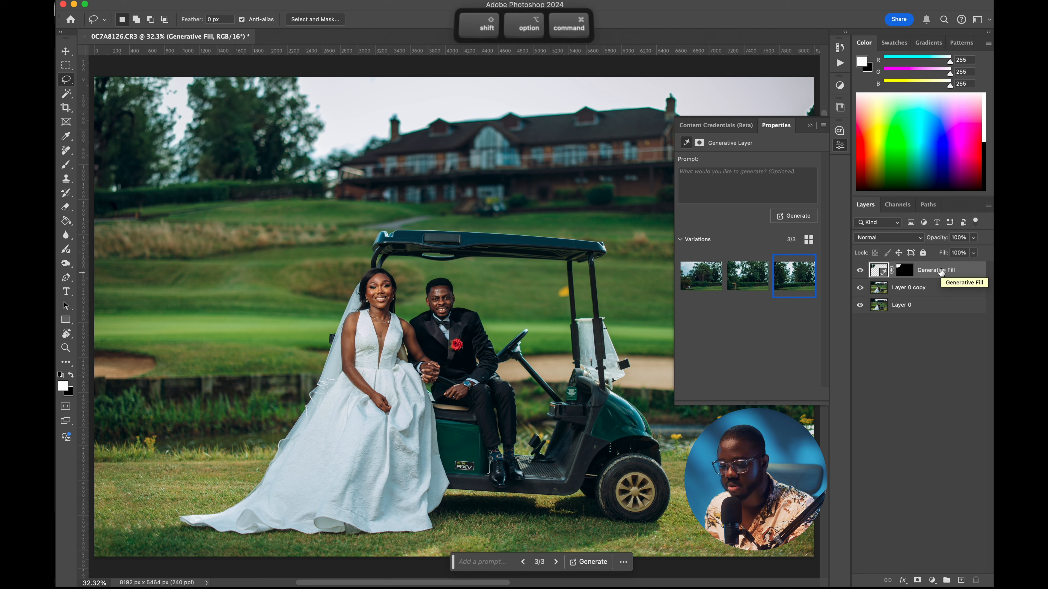
key(super+alt+shift+e)
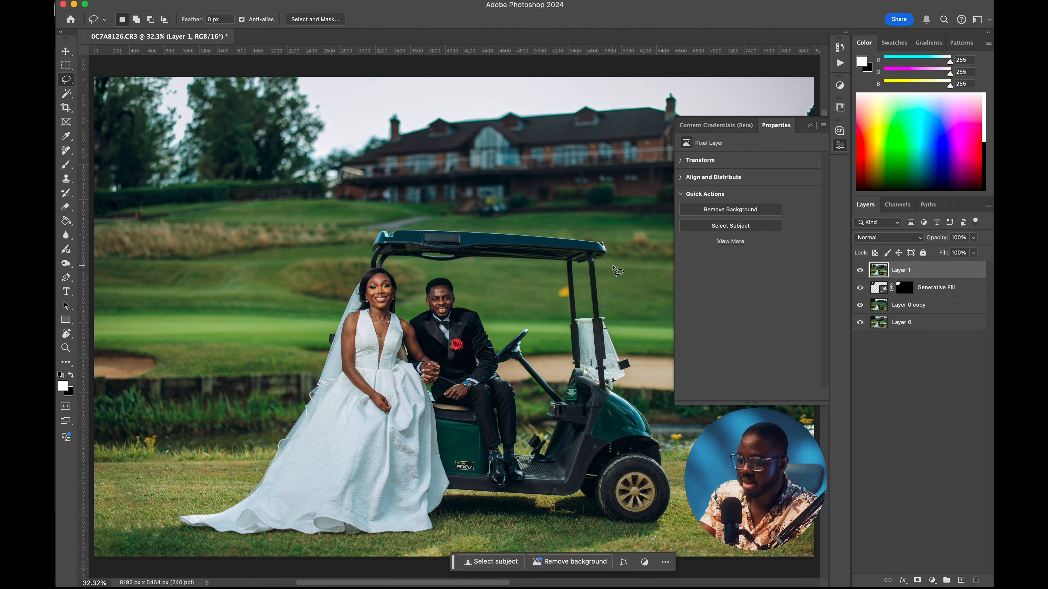
Step: Frame a 4:5 crop of 6864 x 8580 px around the couple and cart, extending the canvas above the sky
key(super+minus)
key(super+minus)
key(z)
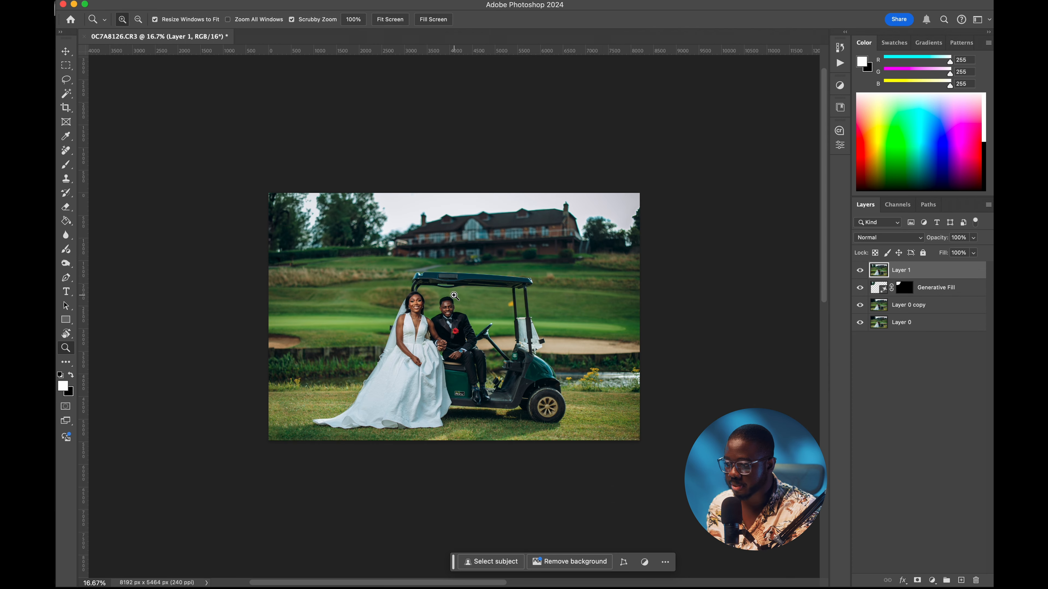
key(c)
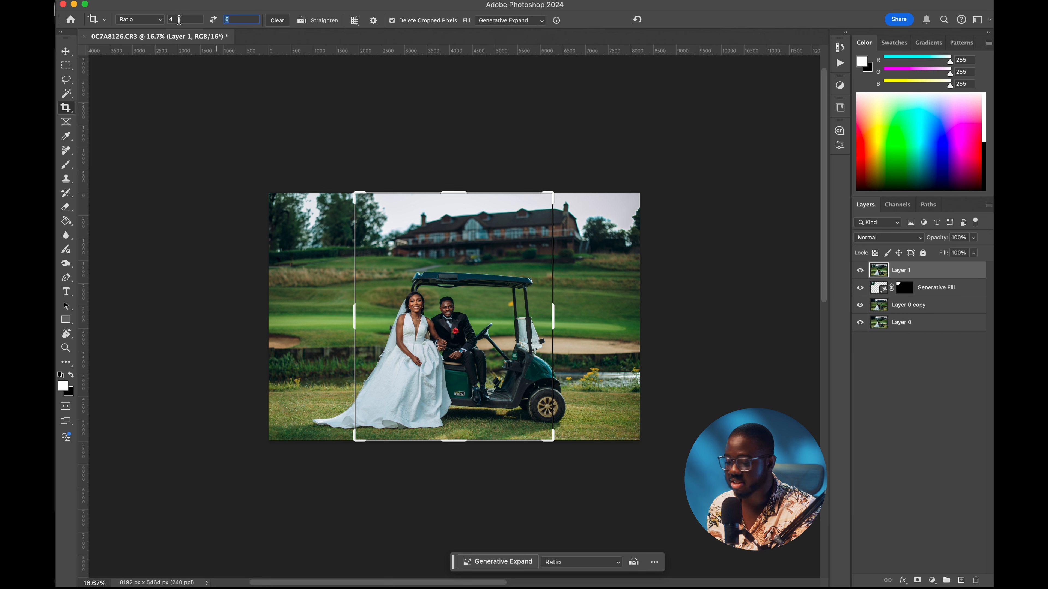
drag(550, 197, 619, 136)
drag(507, 272, 580, 268)
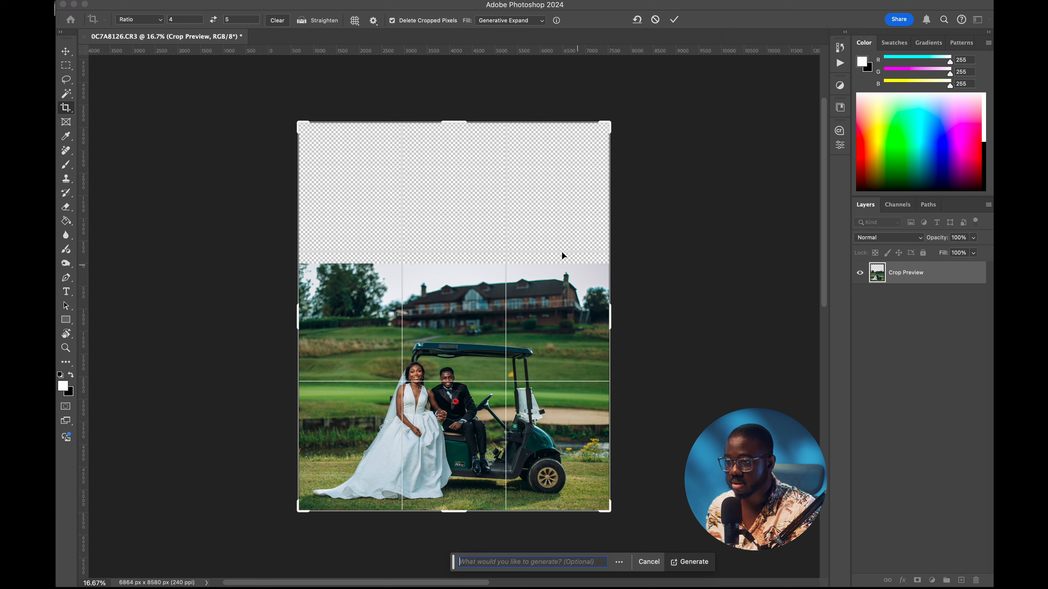
Step: Apply the crop with the fill kept on Generative Expand, compare sky variations, and keep the first one
click(520, 25)
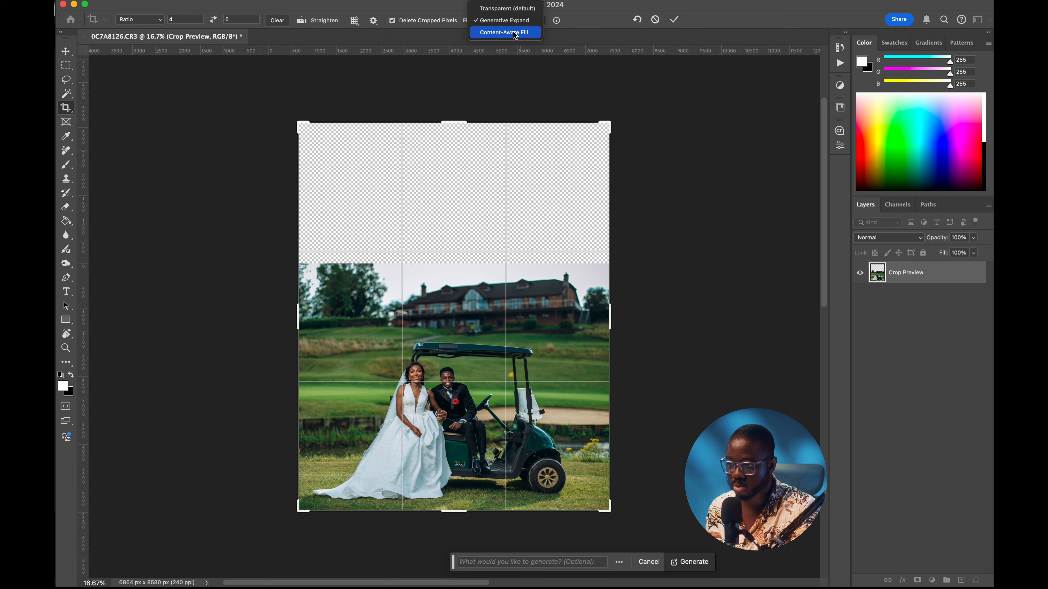
click(494, 23)
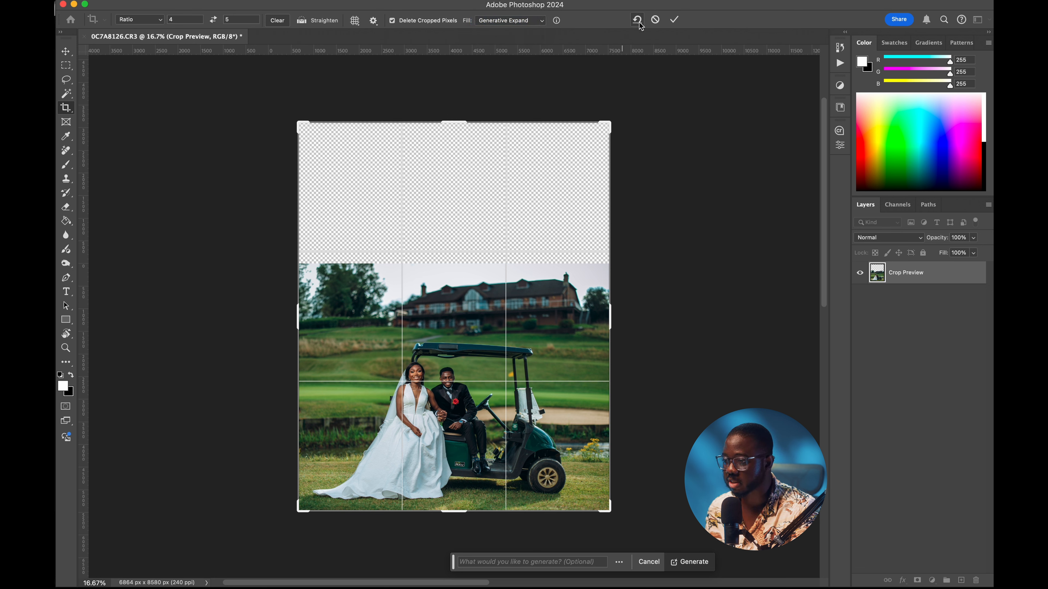
click(680, 21)
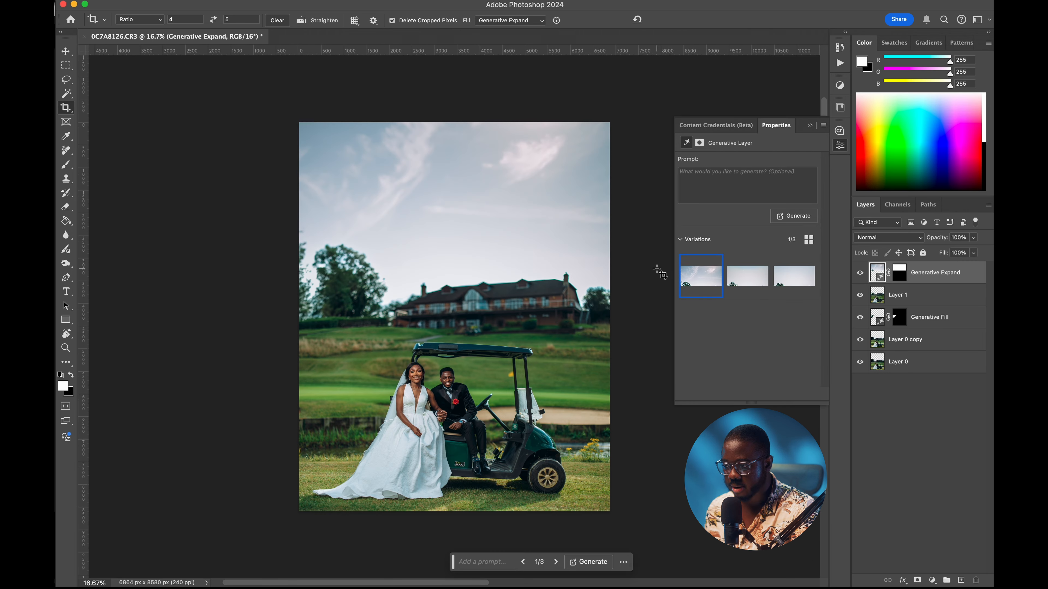
click(751, 282)
click(700, 276)
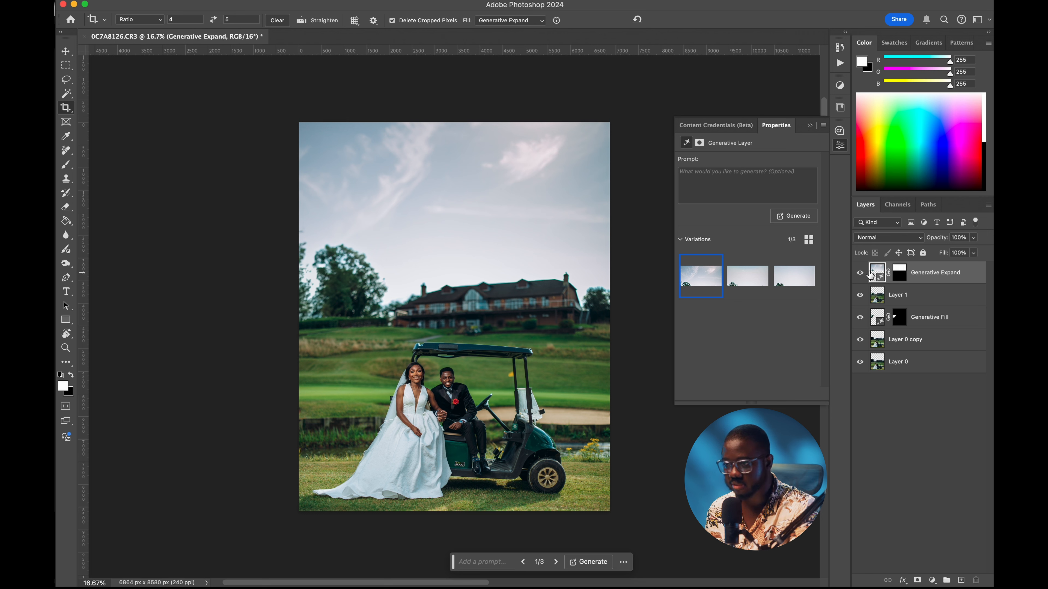
Step: Stamp all visible layers into a new layer above the Generative Expand layer
key(alt+shift+super+e)
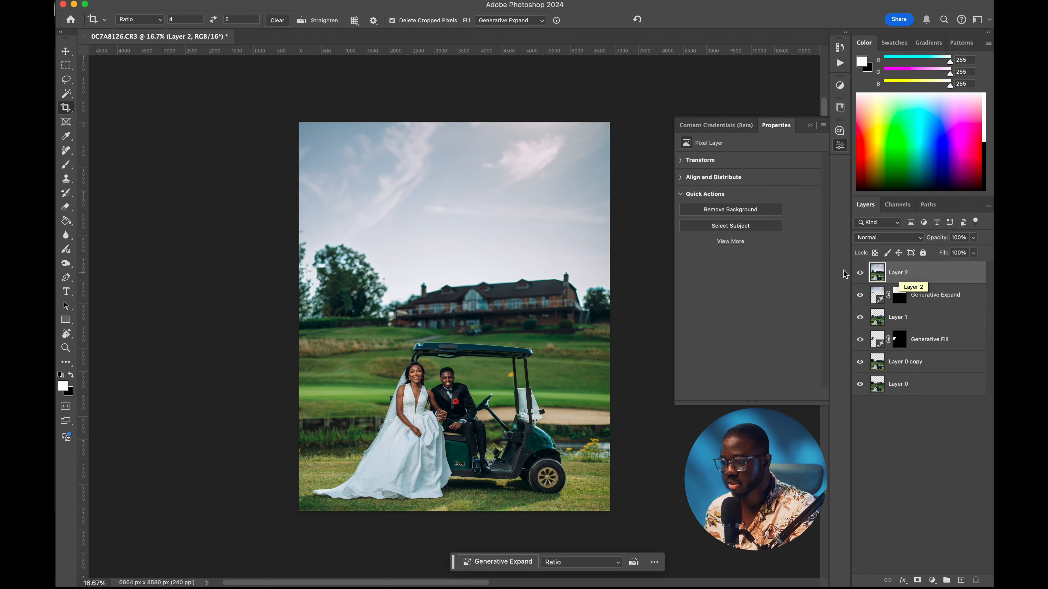
Step: Clean up the stray hairs and marks across the bride's forehead with the Remove tool at size 6
key(z)
drag(467, 475, 545, 438)
key(space)
drag(424, 330, 498, 297)
drag(408, 296, 437, 305)
drag(363, 168, 436, 207)
key(space)
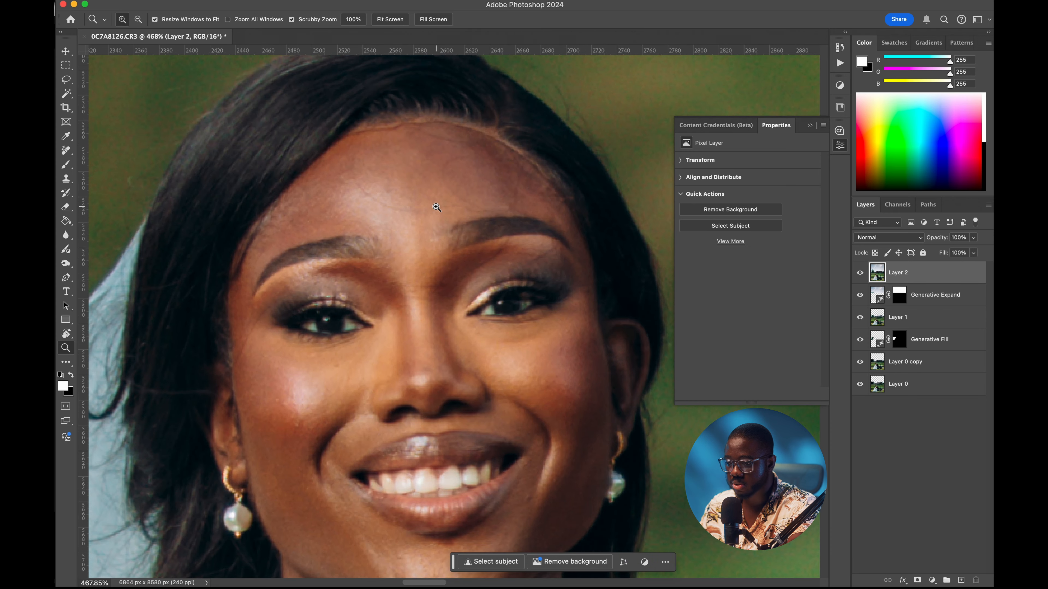
key(j)
key(bracketleft)
key(bracketleft)
key(bracketleft)
key(bracketleft)
key(bracketleft)
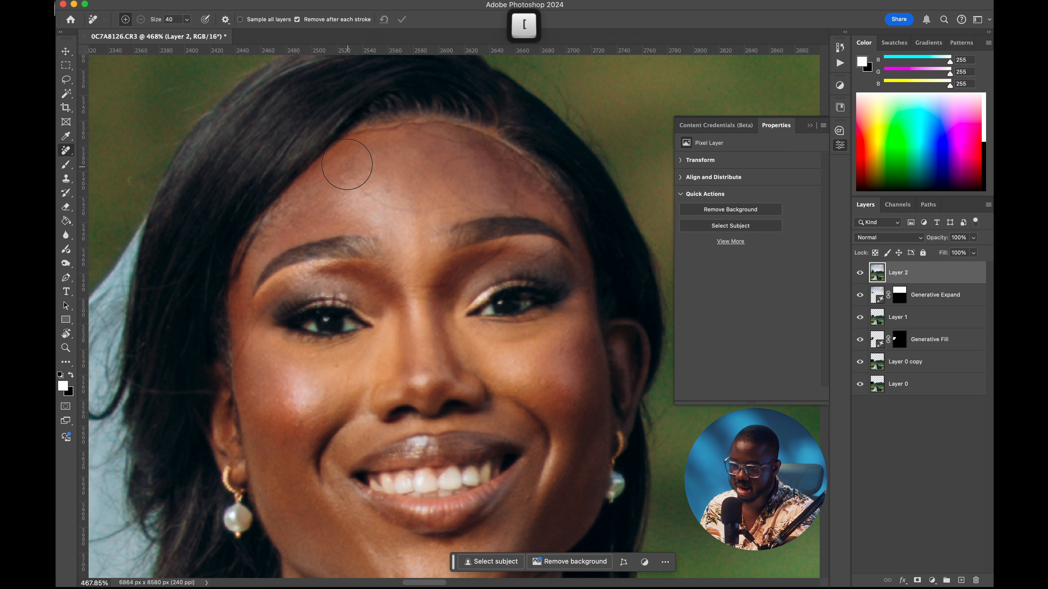
key(bracketleft)
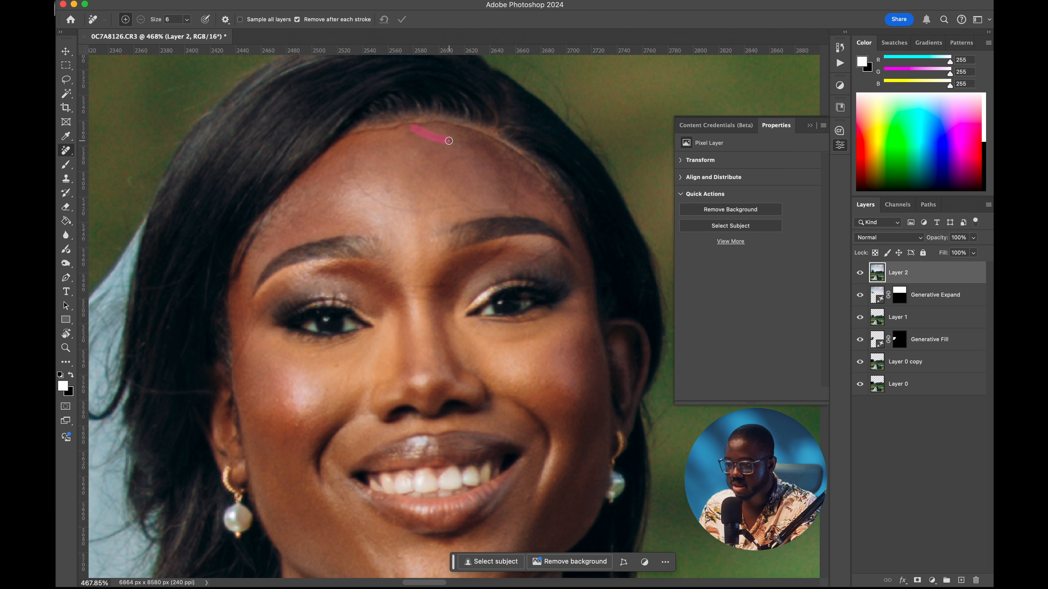
drag(488, 142, 493, 141)
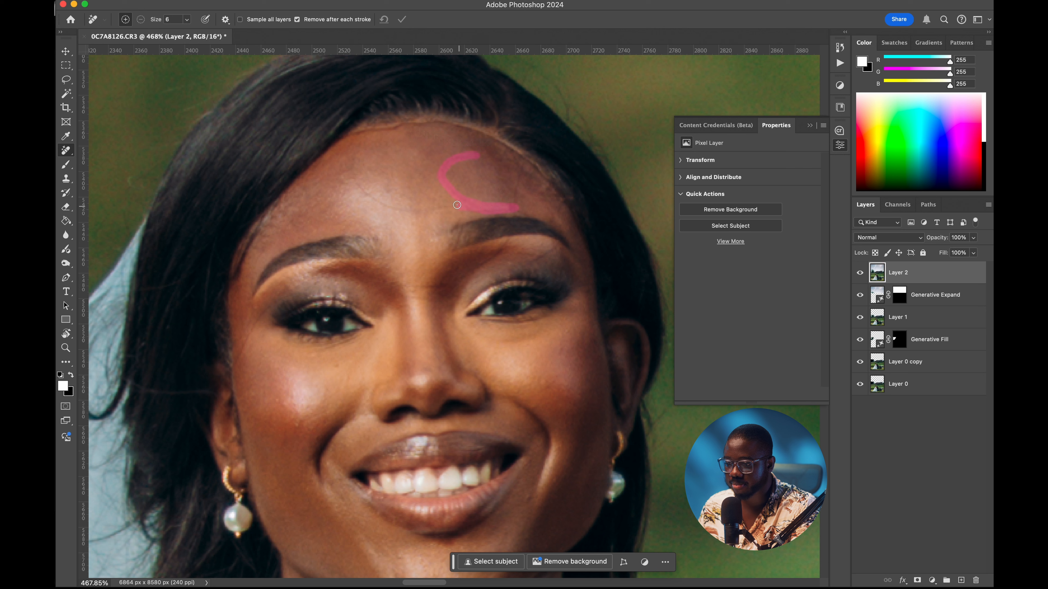
drag(459, 206, 462, 210)
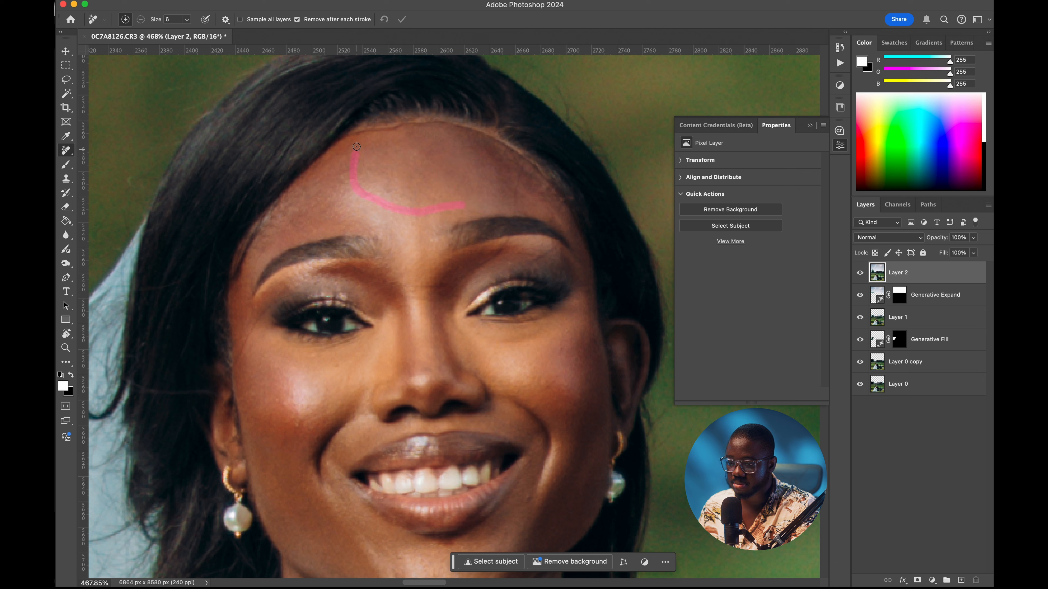
drag(356, 152, 364, 135)
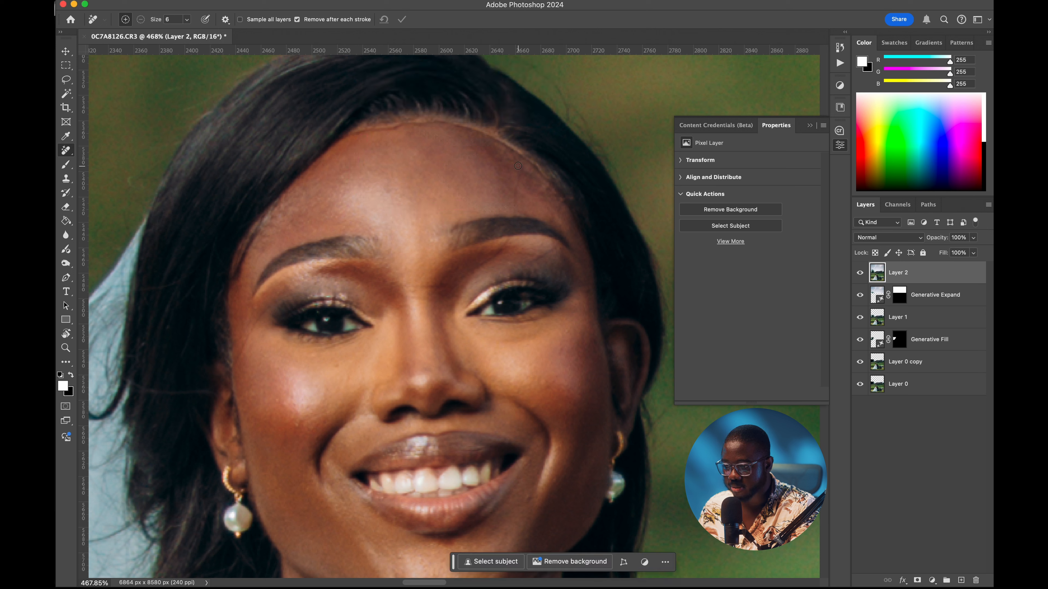
drag(516, 189, 513, 212)
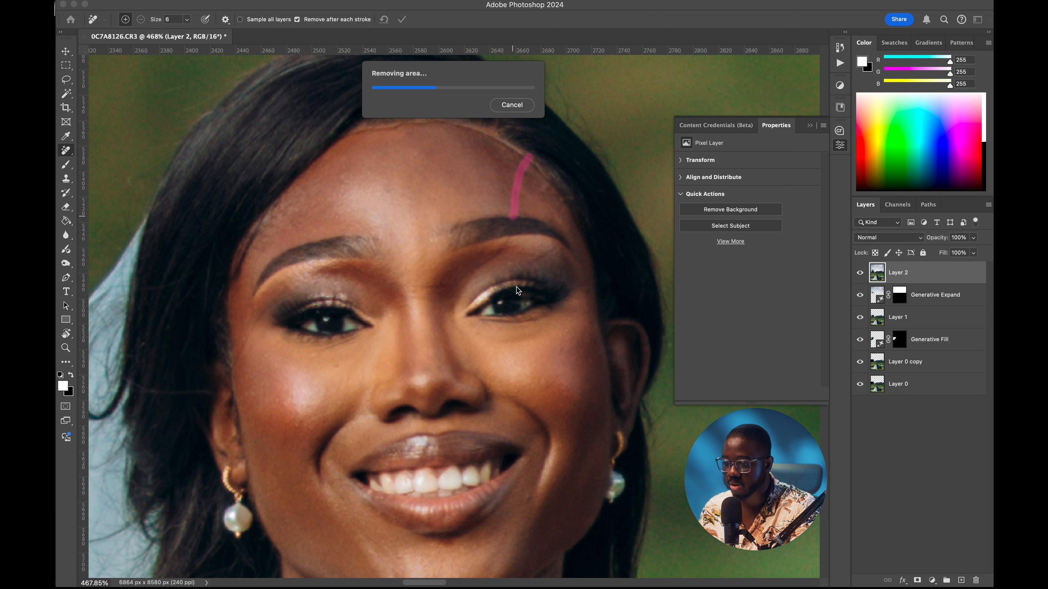
Step: Remove skin marks around the bride's eyelid, the bridge of her nose and her outer eye and cheek
drag(503, 246, 510, 236)
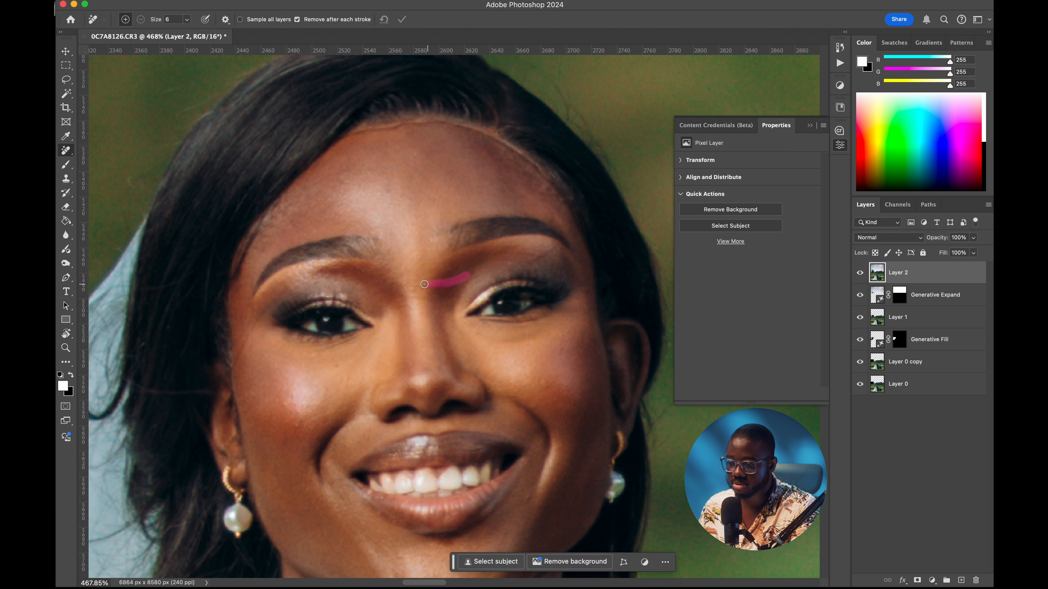
drag(425, 284, 414, 285)
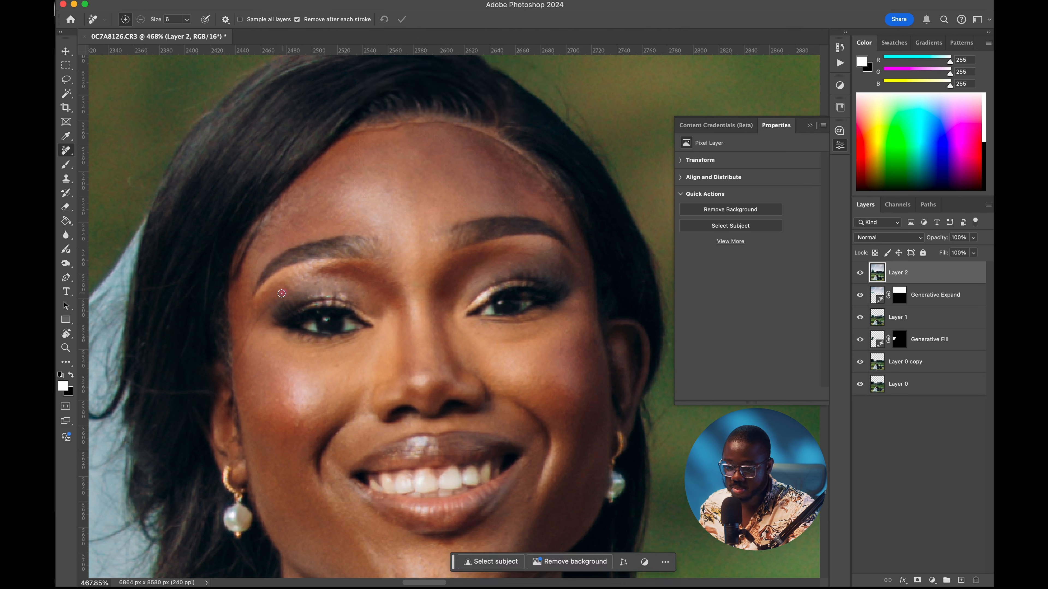
drag(239, 360, 232, 371)
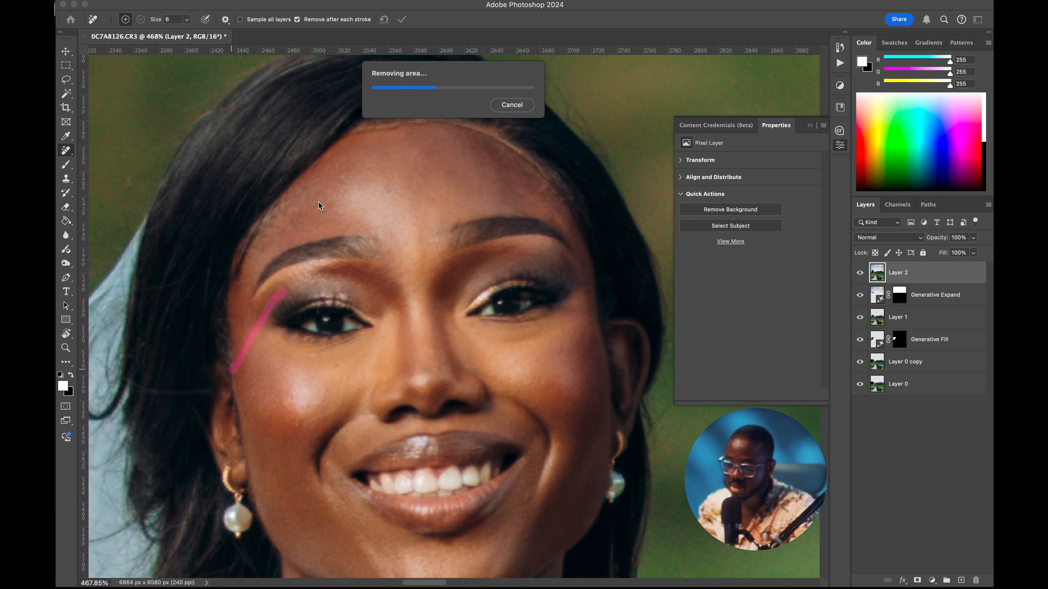
Step: Enlarge the Remove tool brush and clear remaining blemishes from the bride's face and the groom's face, using size 9 beside his nose
key(])
key(])
drag(413, 372, 330, 203)
key(space)
mouse_move(418, 193)
mouse_down()
mouse_move(406, 349)
mouse_move(137, 248)
mouse_up()
key(])
click(376, 178)
click(290, 398)
drag(321, 330, 435, 376)
click(495, 340)
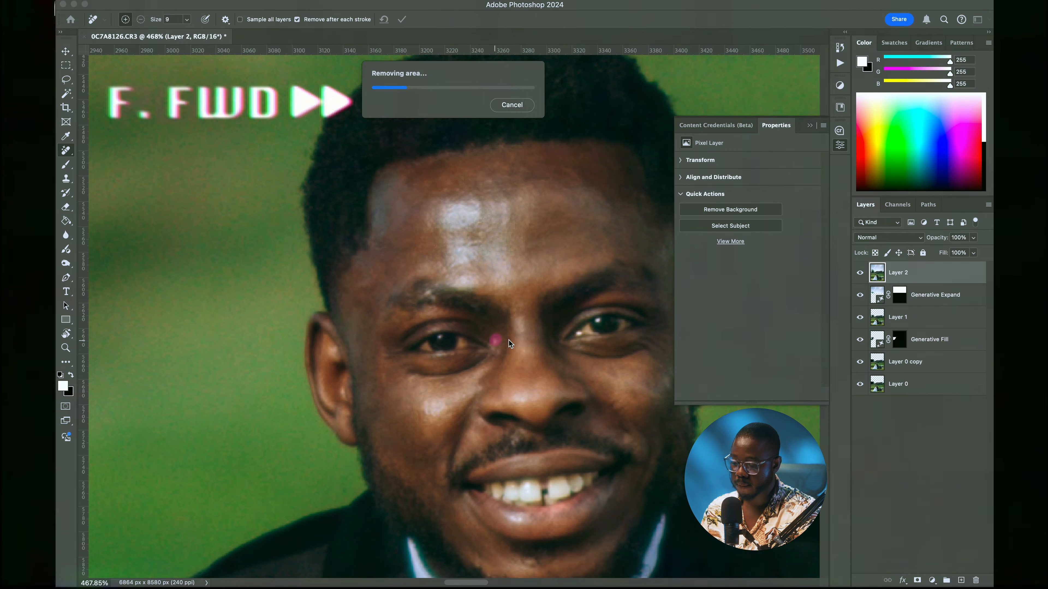
Step: Duplicate the retouched Layer 2 and check the couple in the whole picture
key(space)
key(super+j)
key(z)
key(space)
key(space)
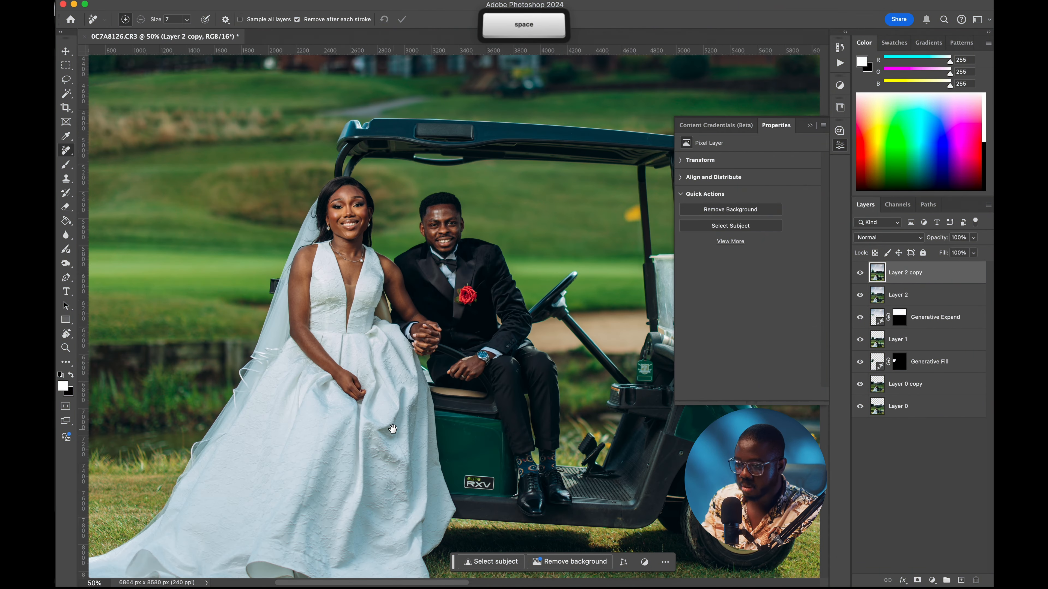
key(super+0)
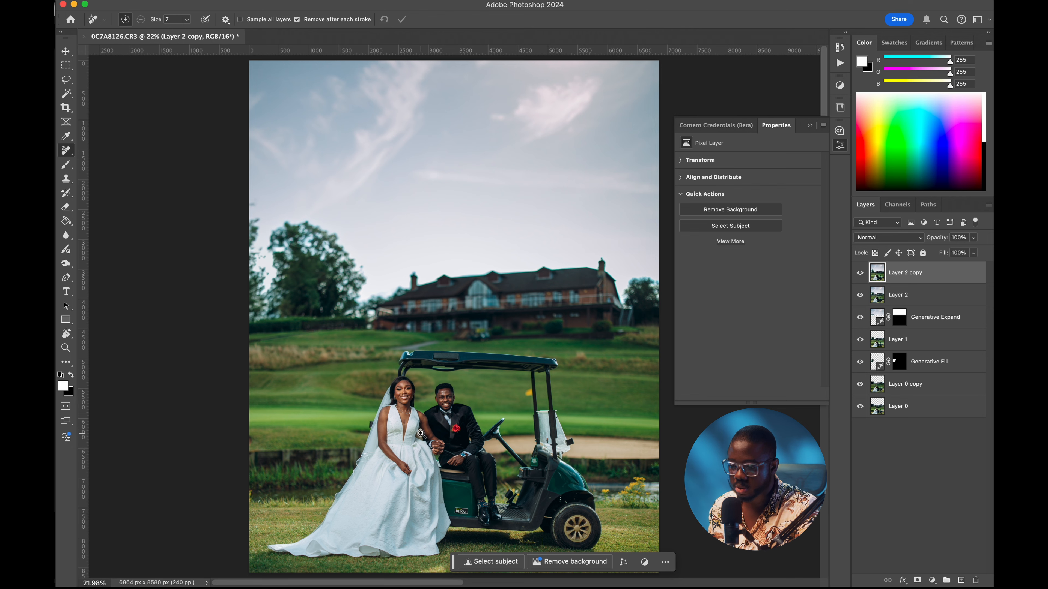
Step: Duplicate the Layer 2 copy layer as the base for frequency separation
key(z)
drag(407, 405, 538, 277)
key(space)
key(space)
drag(565, 235, 523, 270)
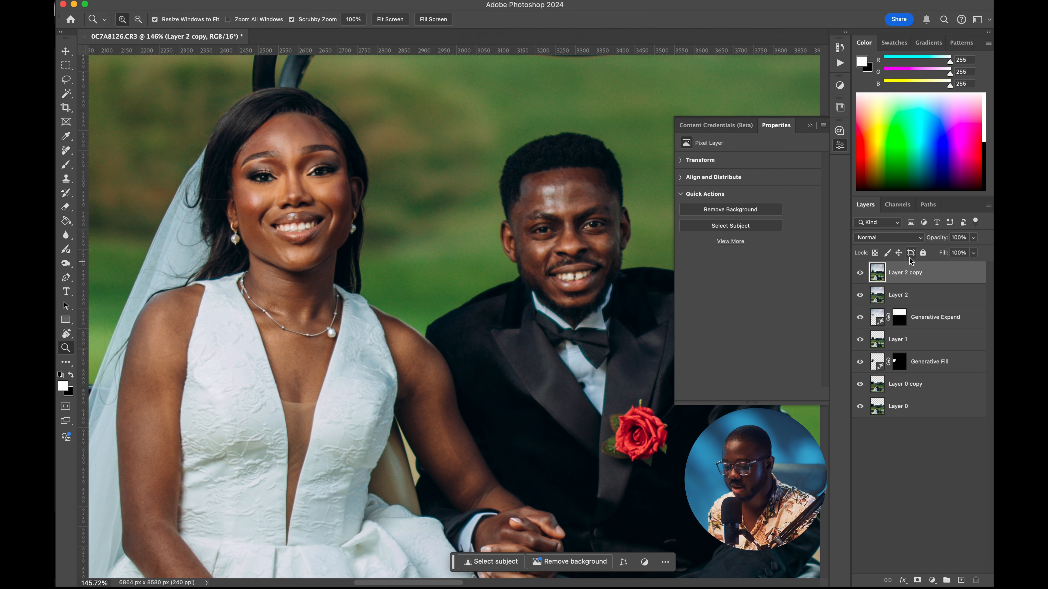
key(super+j)
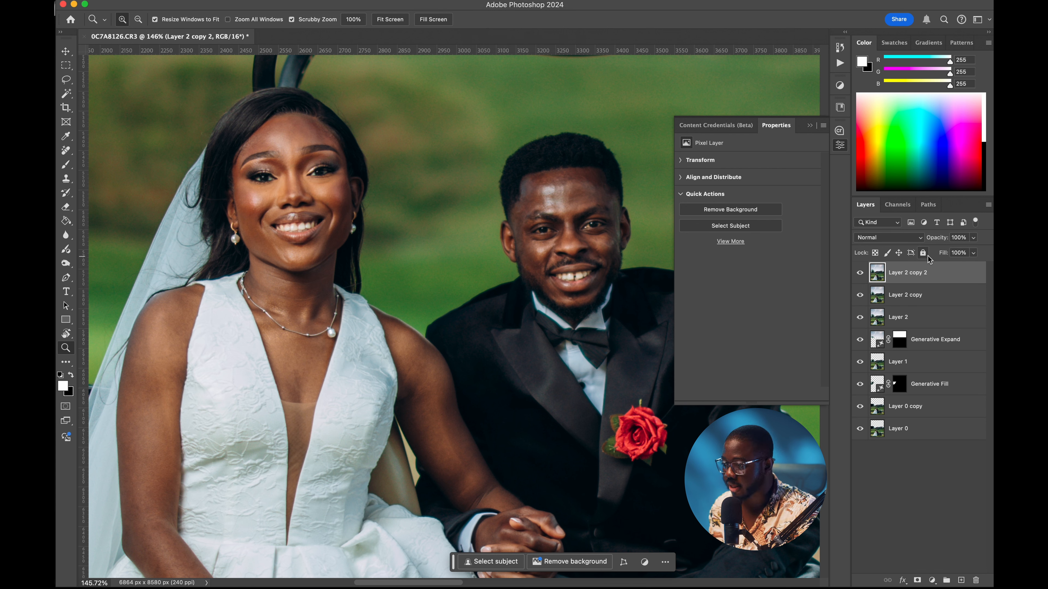
Step: Run the YPC Frequency Separation 16Bit action on the new duplicate with a Gaussian Blur radius of 3 pixels
click(840, 64)
scroll(765, 117, down, 5)
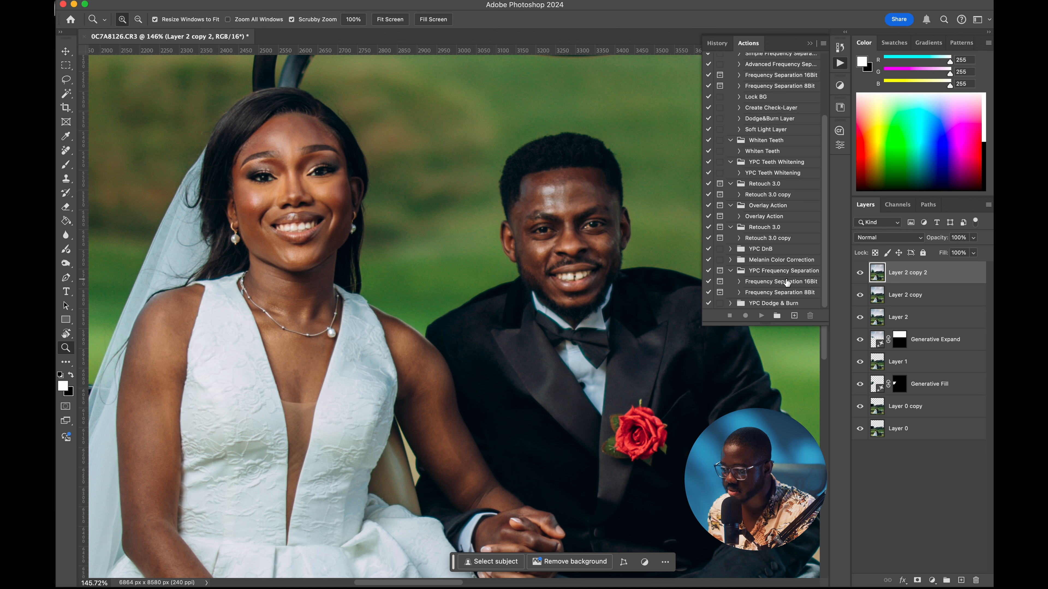
click(787, 282)
click(761, 315)
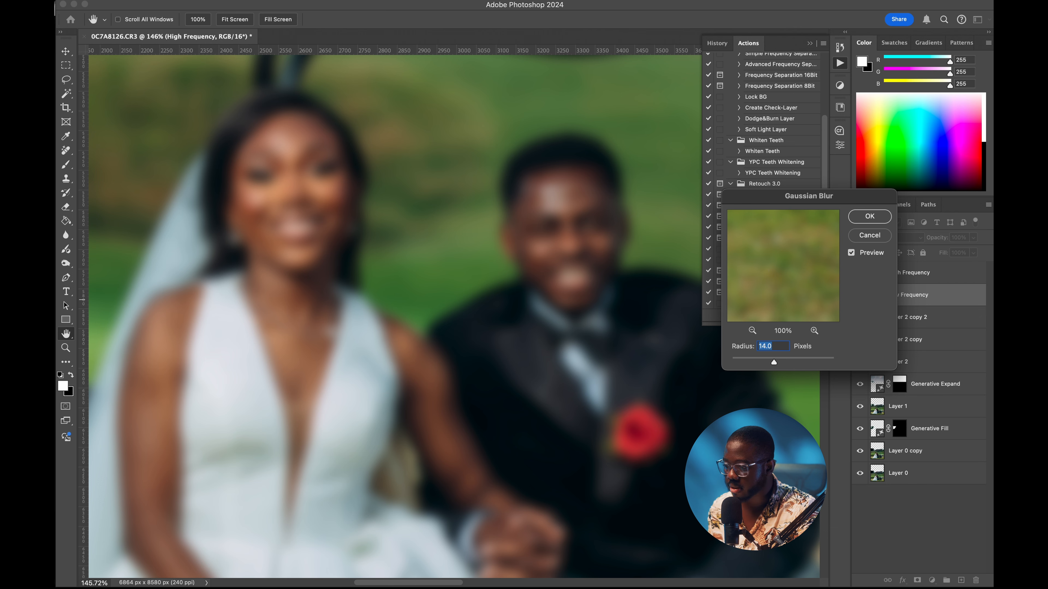
click(741, 363)
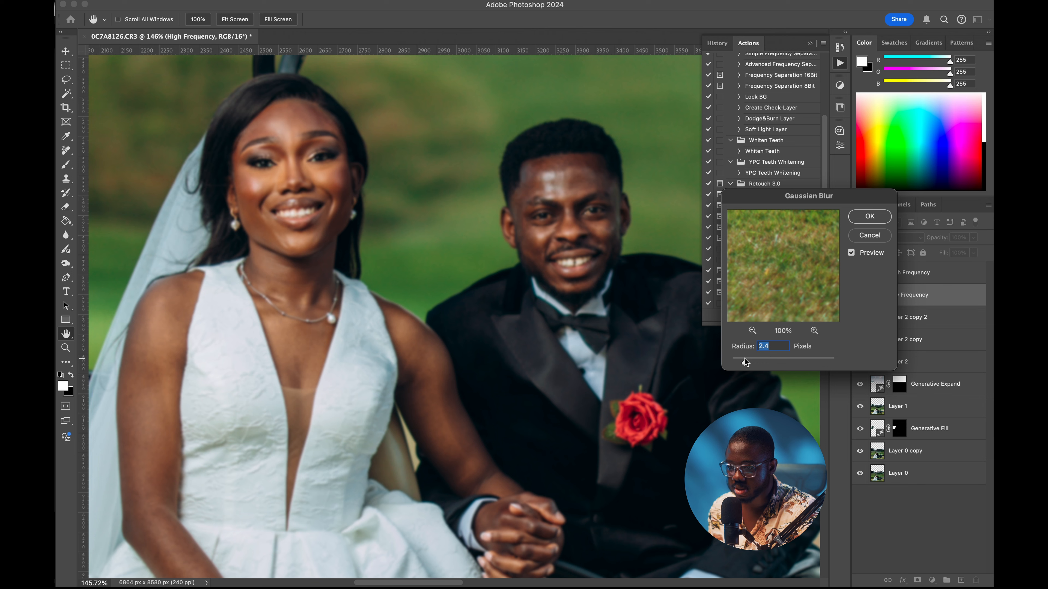
text(3)
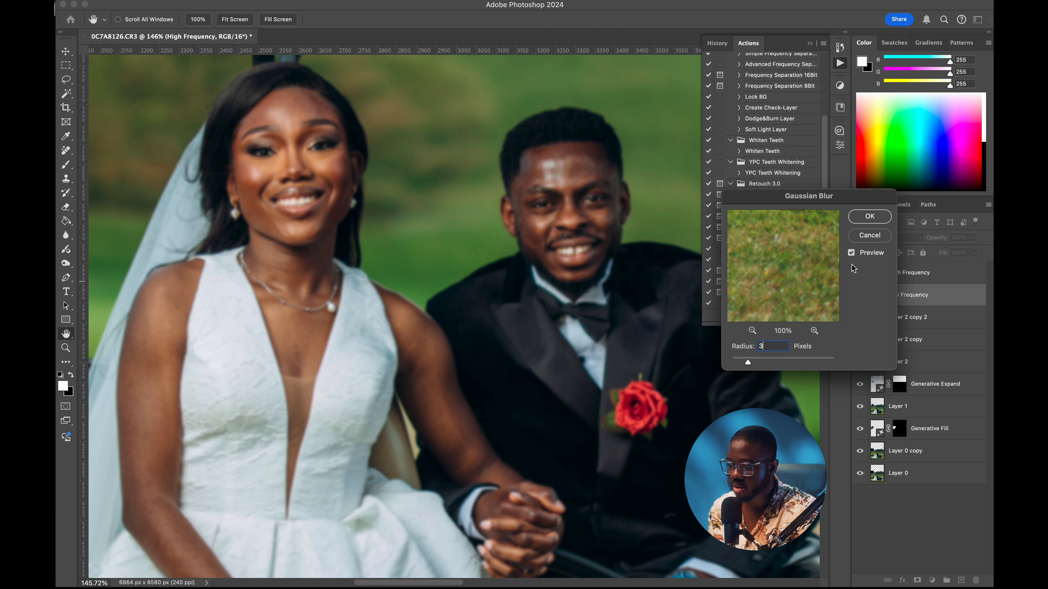
click(868, 217)
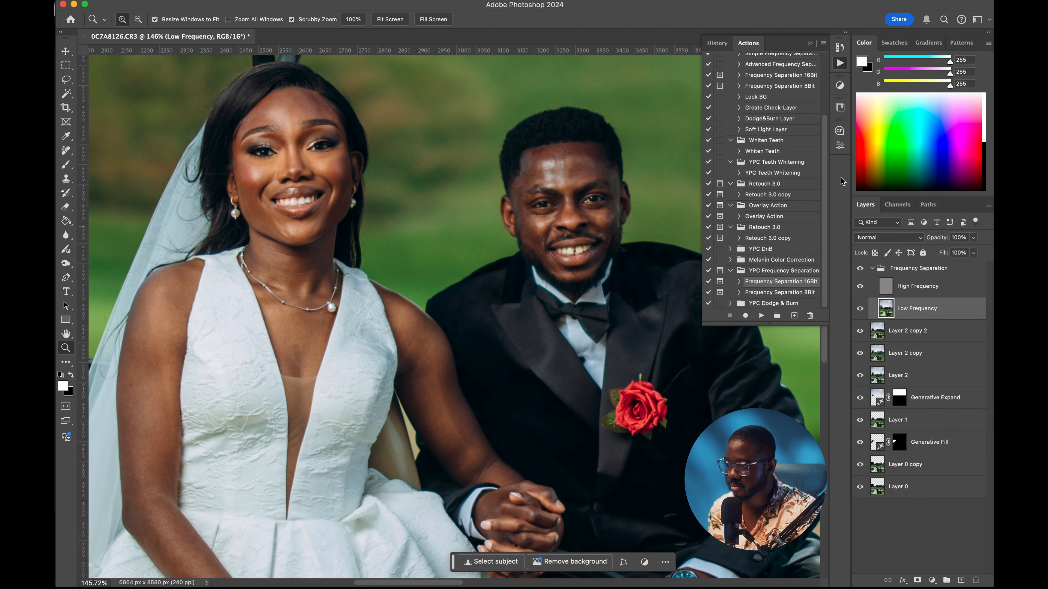
click(810, 43)
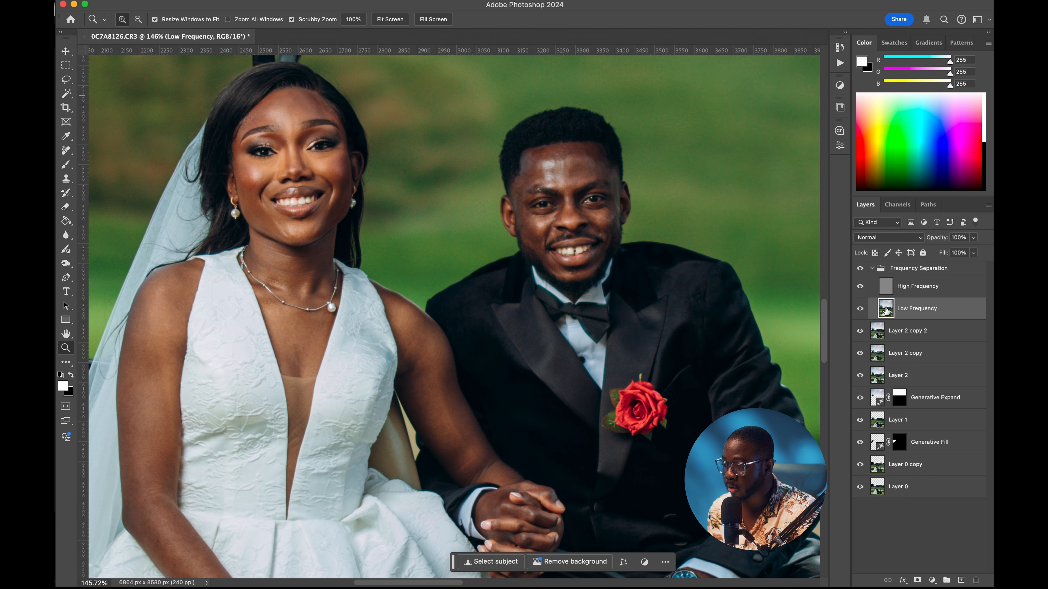
Step: Set up the Mixer Brush at size 50 for smoothing the bride's face on the Low Frequency layer
scroll(307, 206, up, 3)
scroll(307, 206, left, 4)
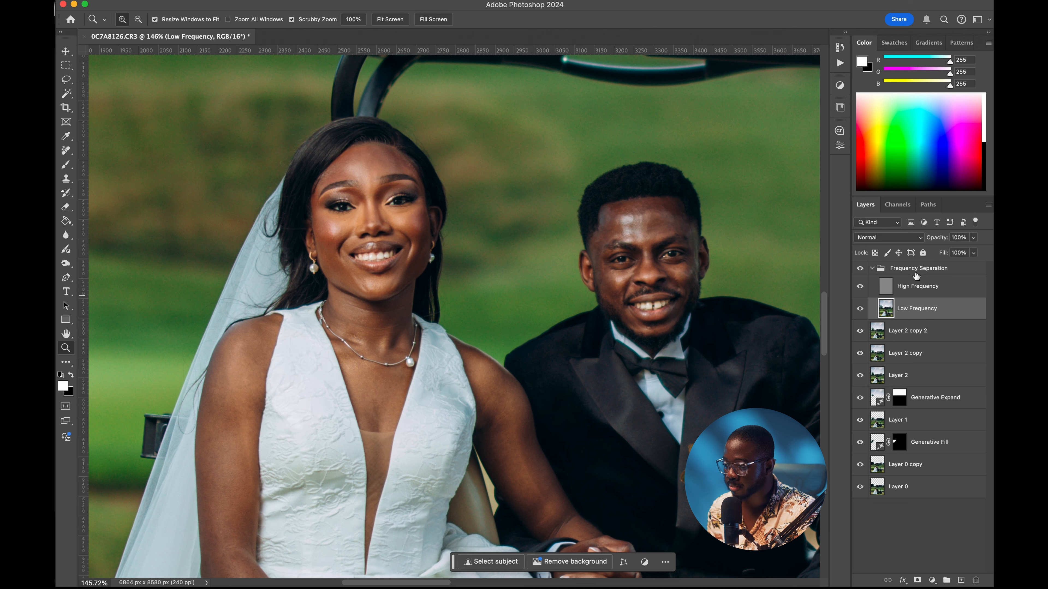
drag(351, 217, 389, 230)
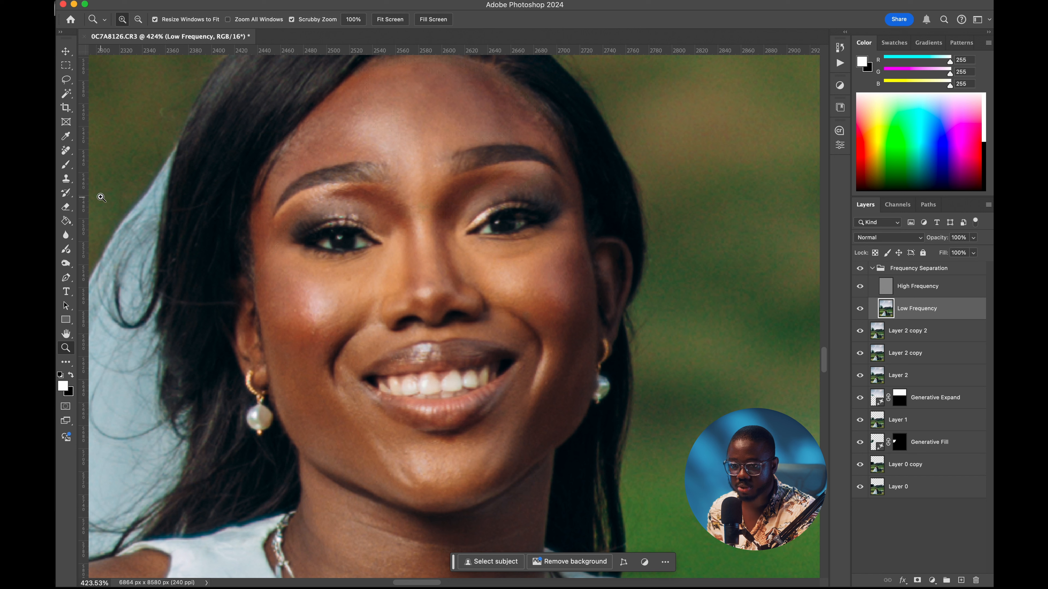
key(b)
right_click(66, 164)
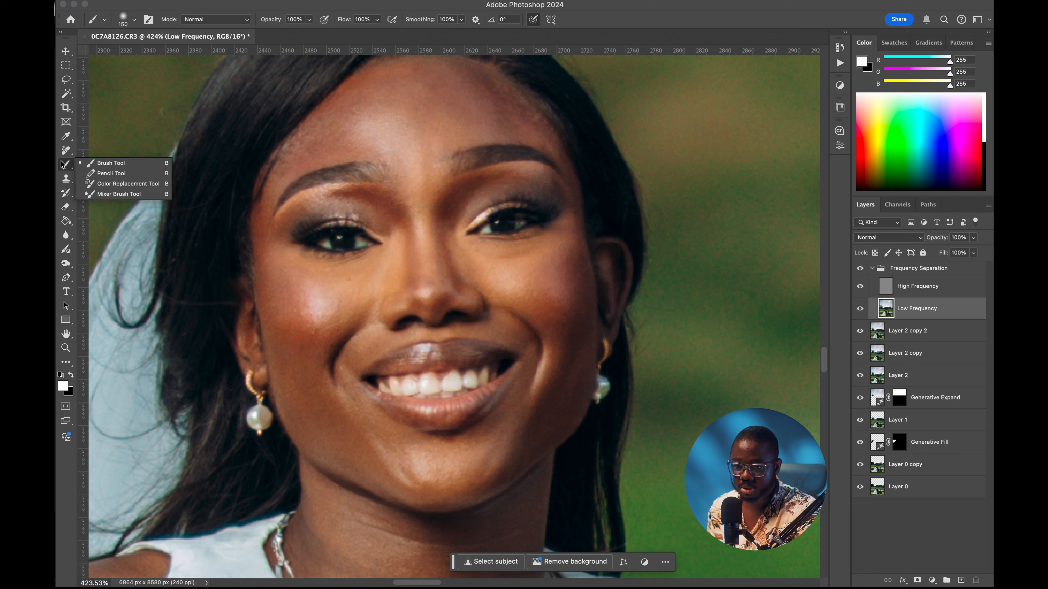
click(107, 195)
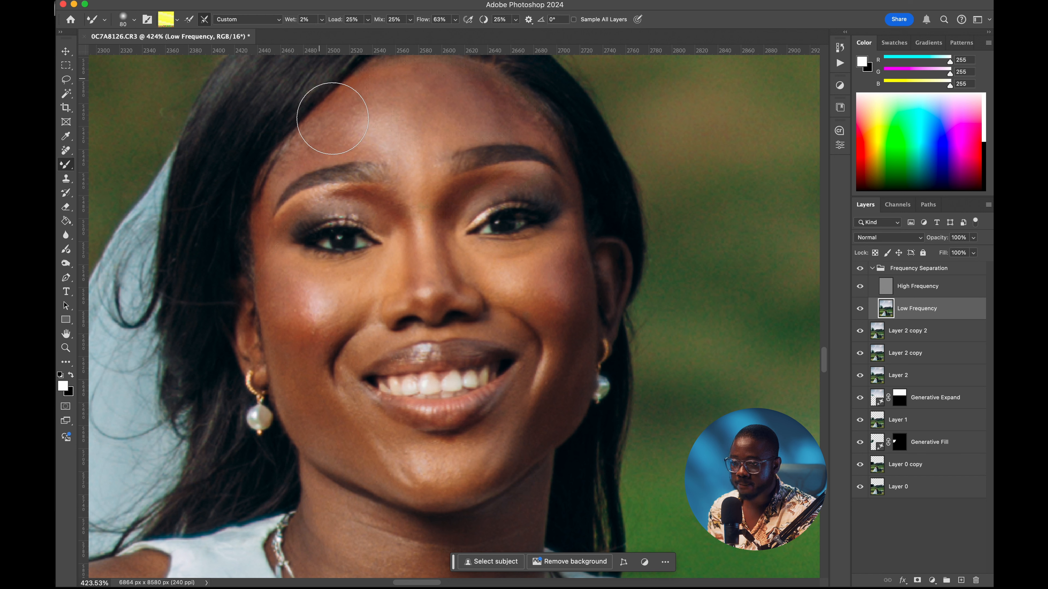
key(bracketleft)
key(bracketleft)
key(bracketleft)
key(bracketleft)
key(bracketright)
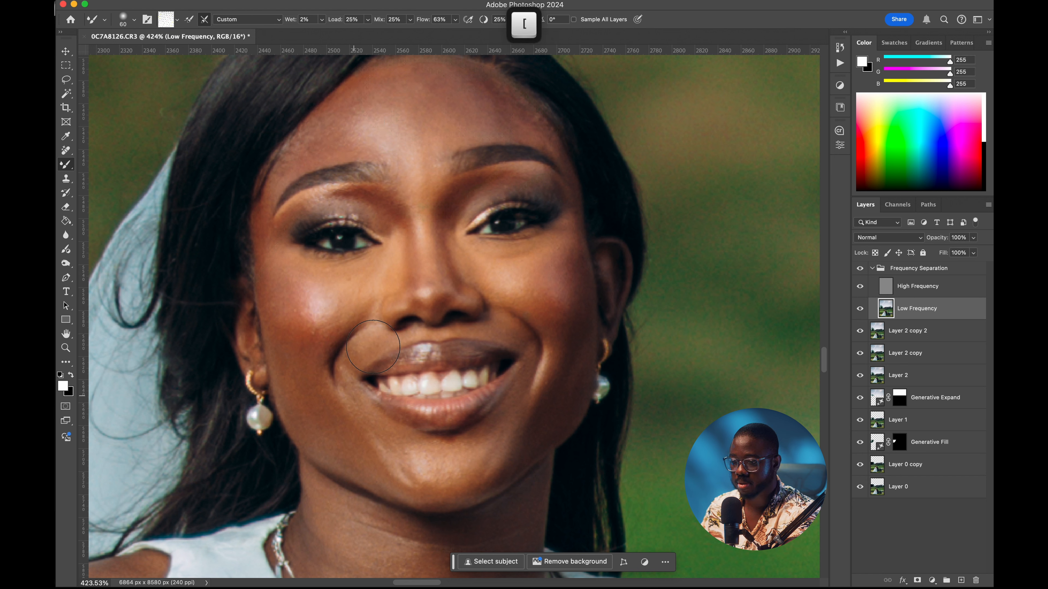
key(bracketright)
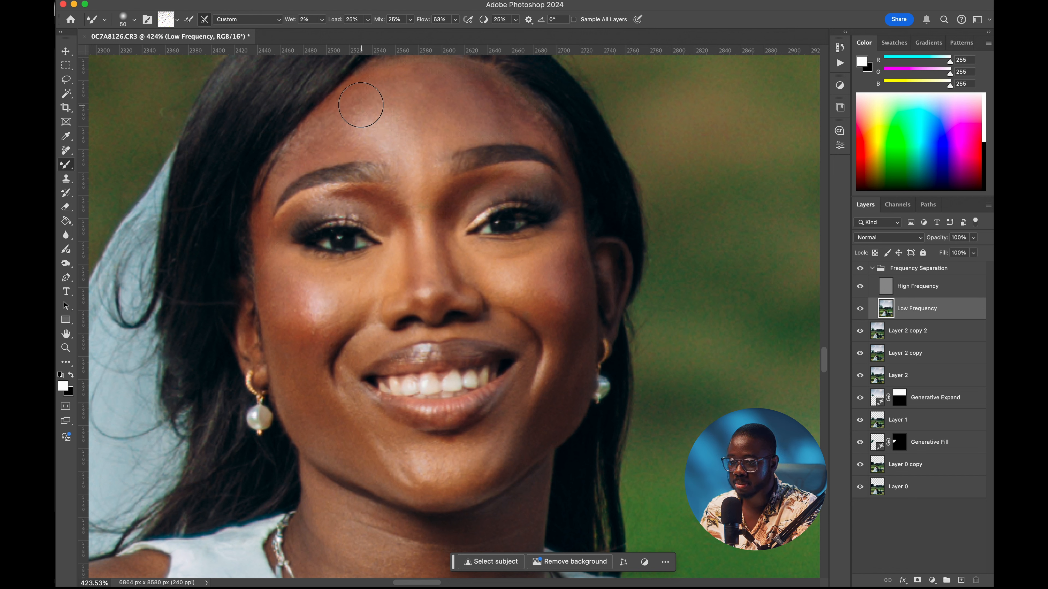
Step: Blend the skin tones across the bride's forehead on the Low Frequency layer, reducing the Mixer Brush to sizes 35 and 30
alt+click(377, 136)
alt+click(452, 169)
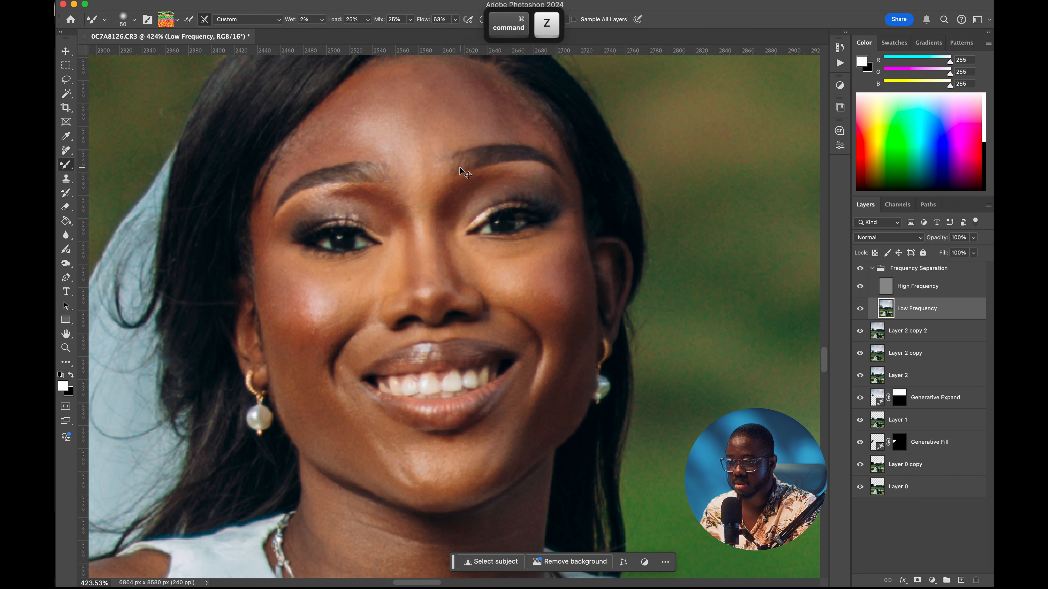
click(312, 148)
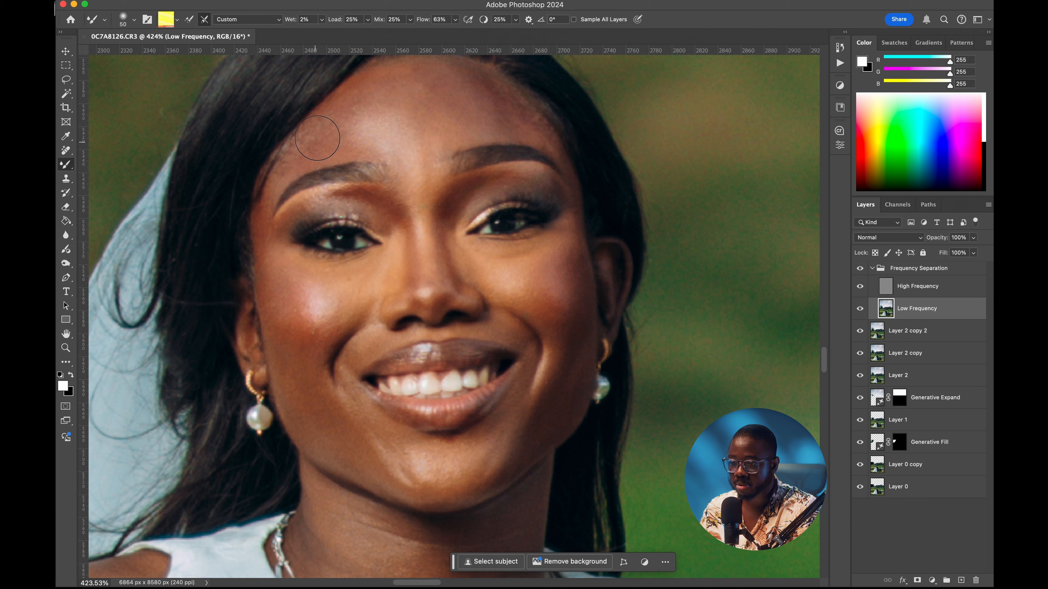
key(bracketleft)
alt+click(359, 102)
mouse_move(354, 118)
mouse_down()
mouse_move(383, 163)
mouse_move(409, 139)
mouse_move(414, 146)
mouse_move(423, 80)
mouse_up()
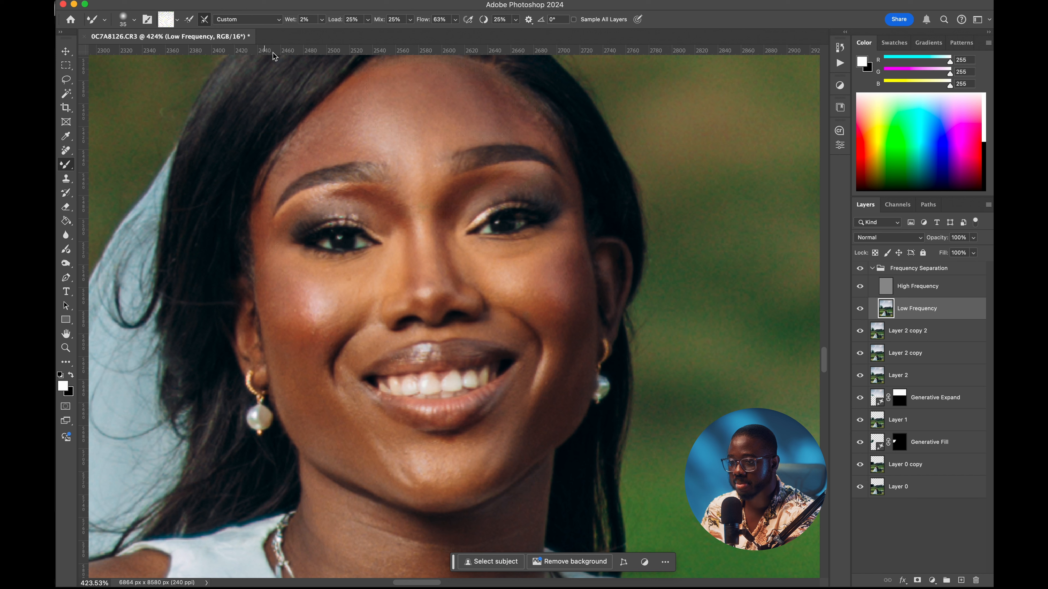
key(bracketleft)
drag(514, 114, 511, 115)
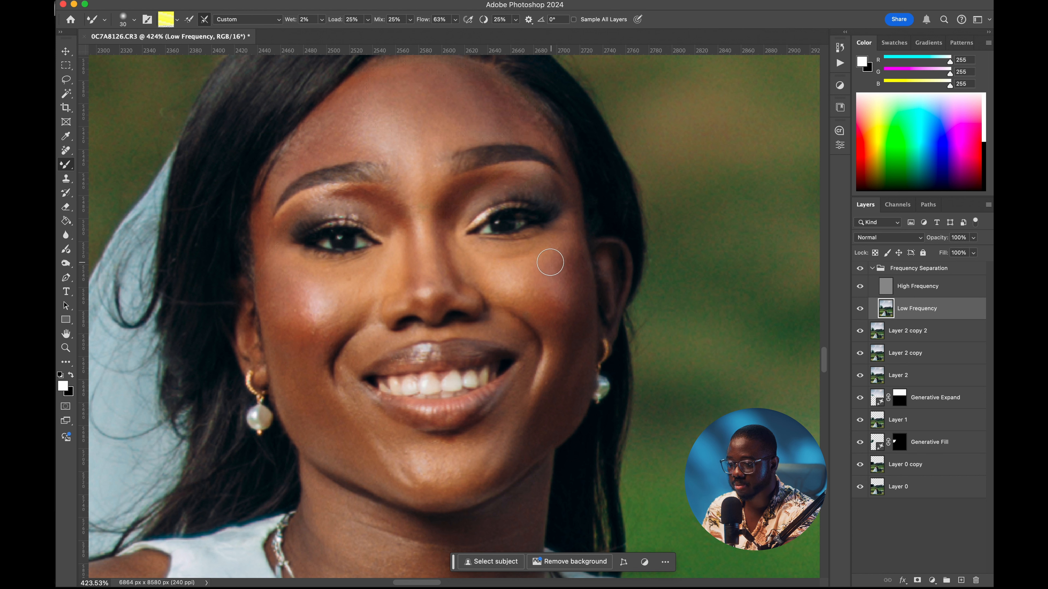
Step: Smooth the tones of the bride's cheeks and chin with the Mixer Brush at sizes 40 and 45, softening the cheek highlight
key(bracketright)
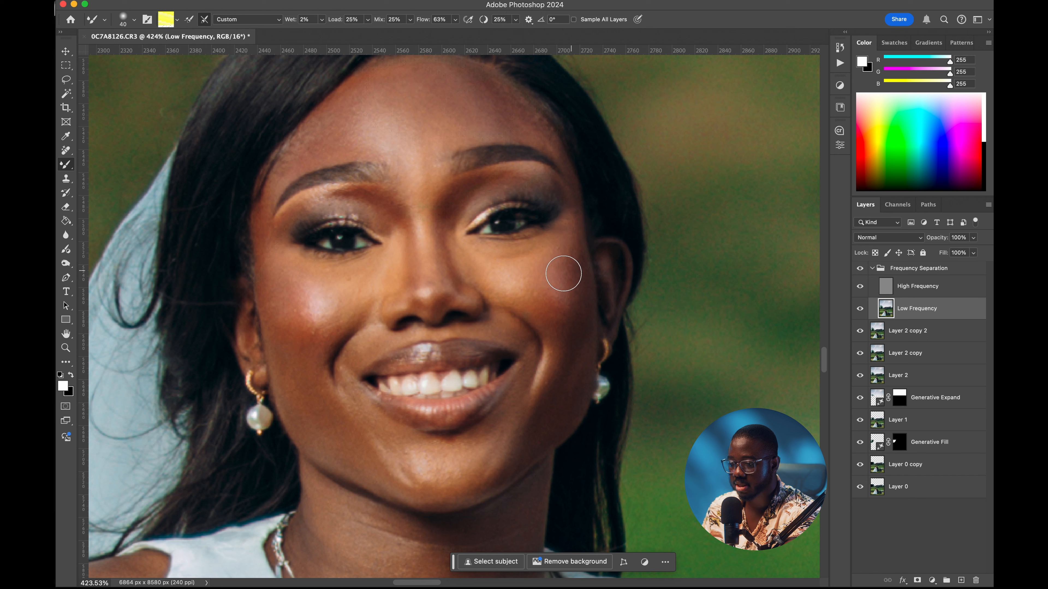
mouse_move(544, 289)
mouse_down()
mouse_move(563, 310)
mouse_move(556, 390)
mouse_move(525, 445)
mouse_move(468, 468)
mouse_up()
key(bracketright)
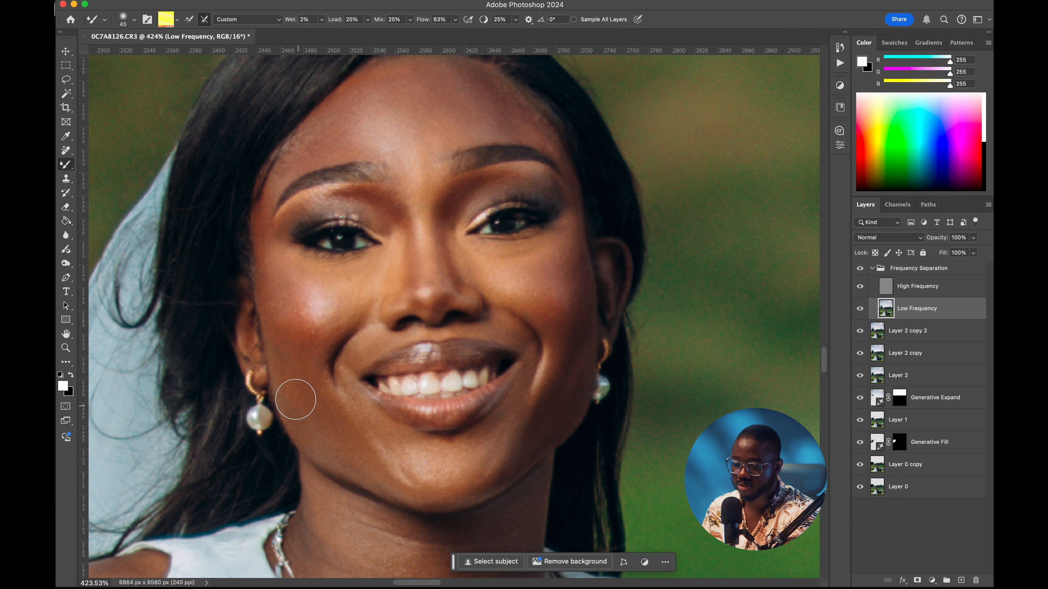
mouse_move(326, 336)
mouse_down()
mouse_move(299, 316)
mouse_move(273, 259)
mouse_move(312, 339)
mouse_move(313, 286)
mouse_up()
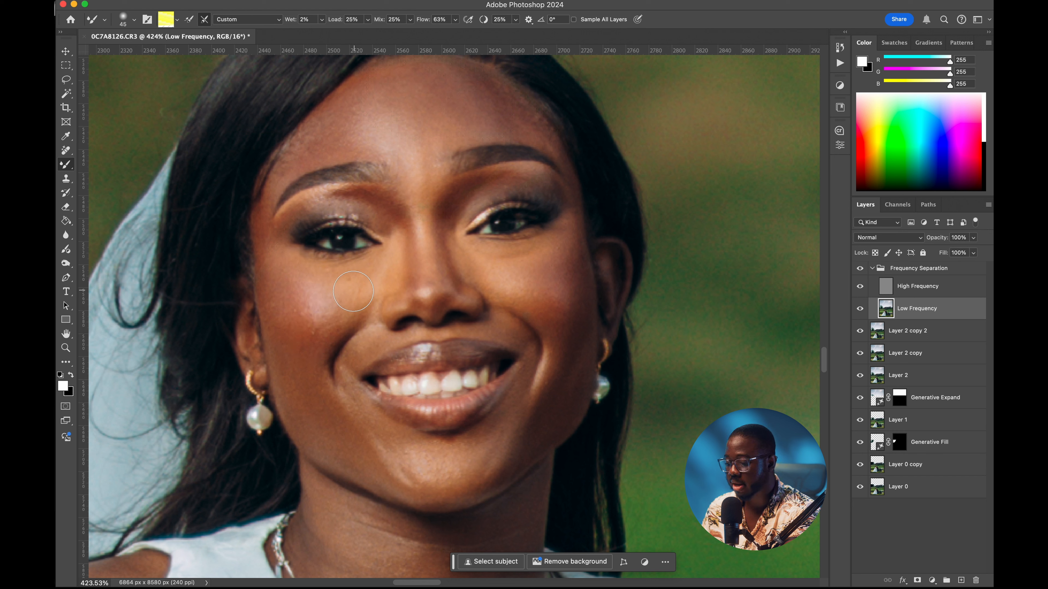
Step: Blend the remaining uneven tones on the bride's face with the Mixer Brush at sizes 30 to 40, and compare with the Frequency Separation group hidden
key(bracketleft)
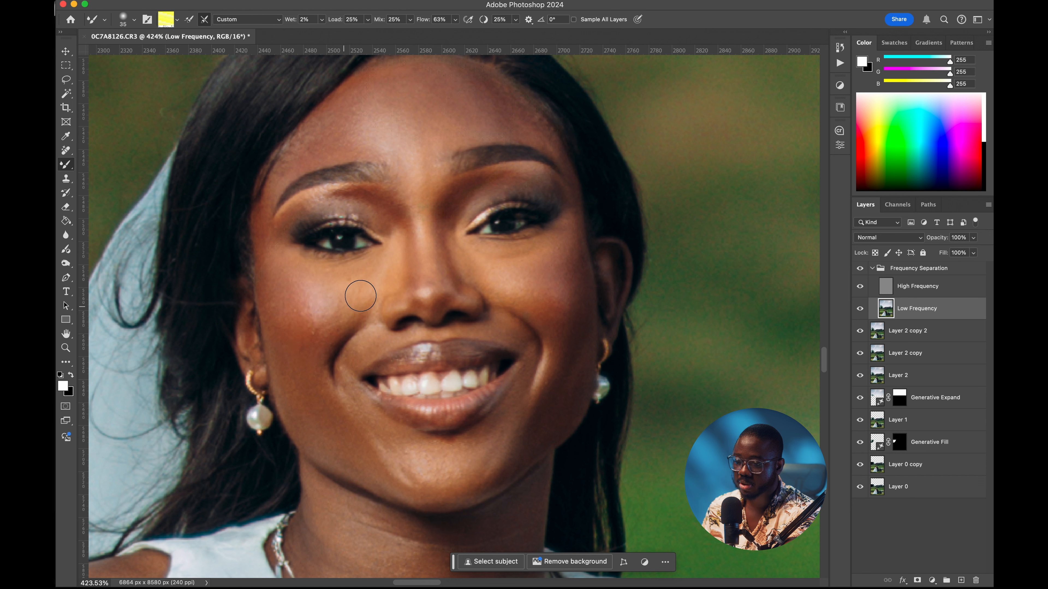
key(bracketleft)
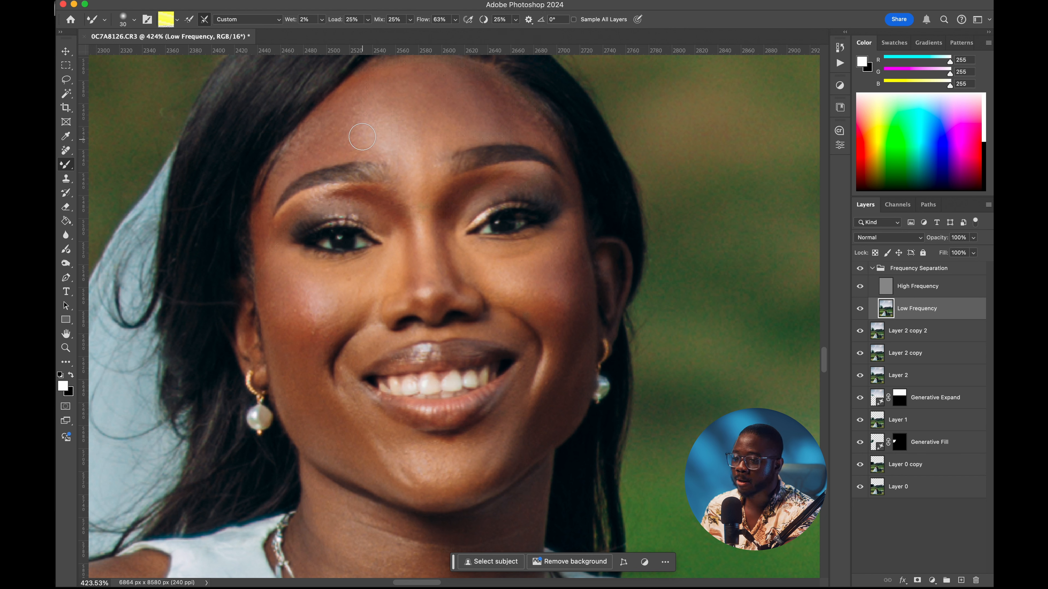
drag(408, 225, 413, 224)
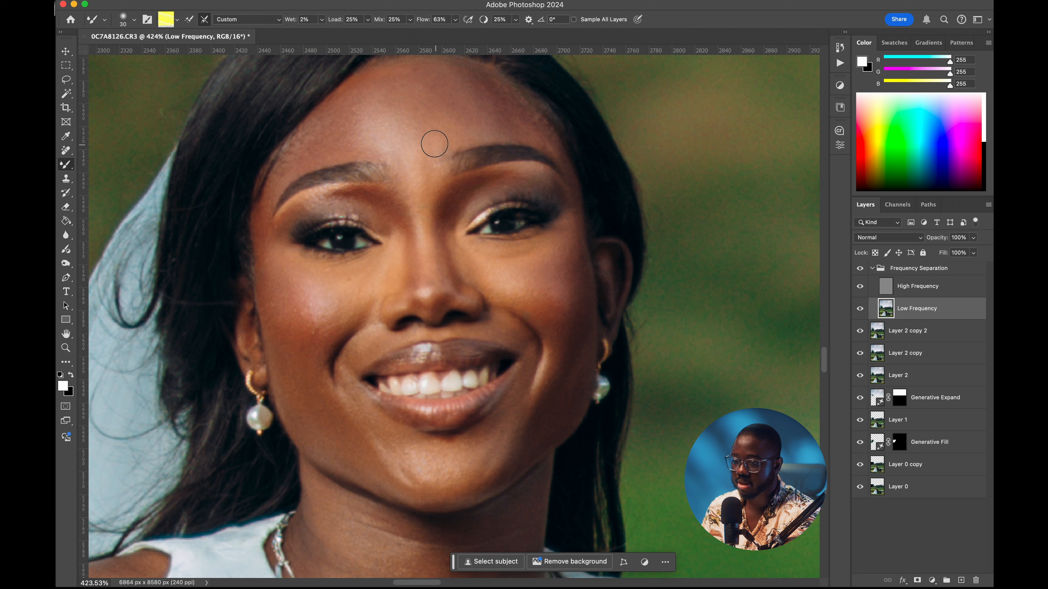
key(bracketright)
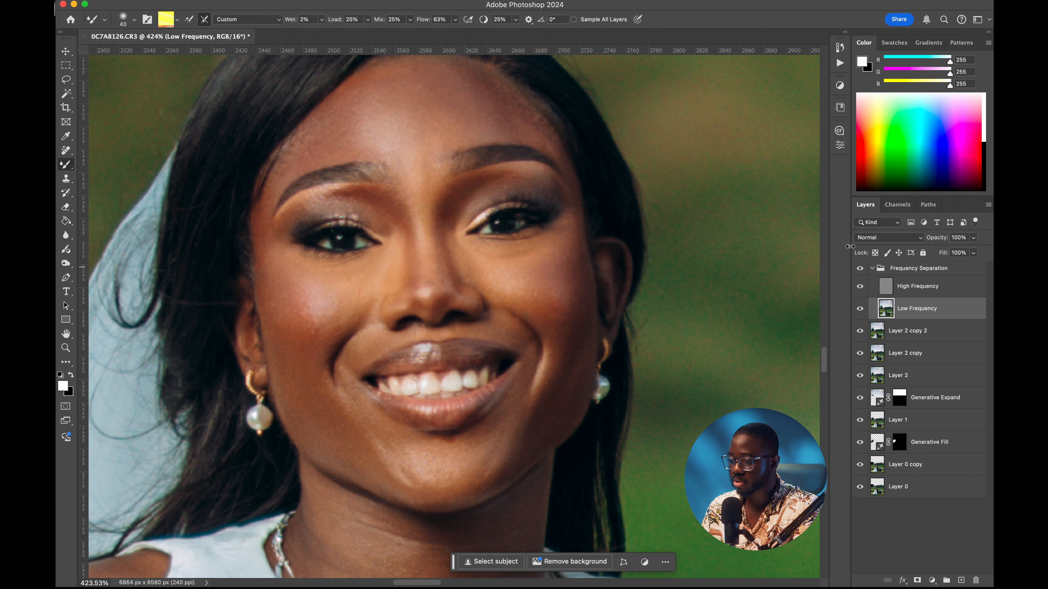
click(859, 269)
click(859, 272)
Step: Smooth the skin tones of the bride's neck and upper chest with the Mixer Brush at size 50
scroll(748, 264, down, 10)
key(space)
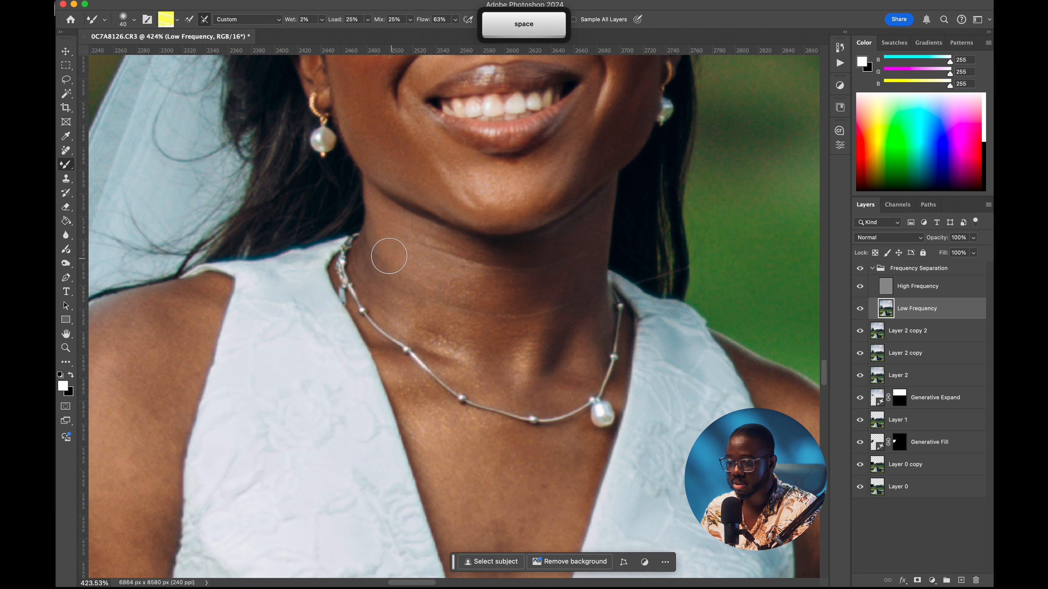
key(bracketright)
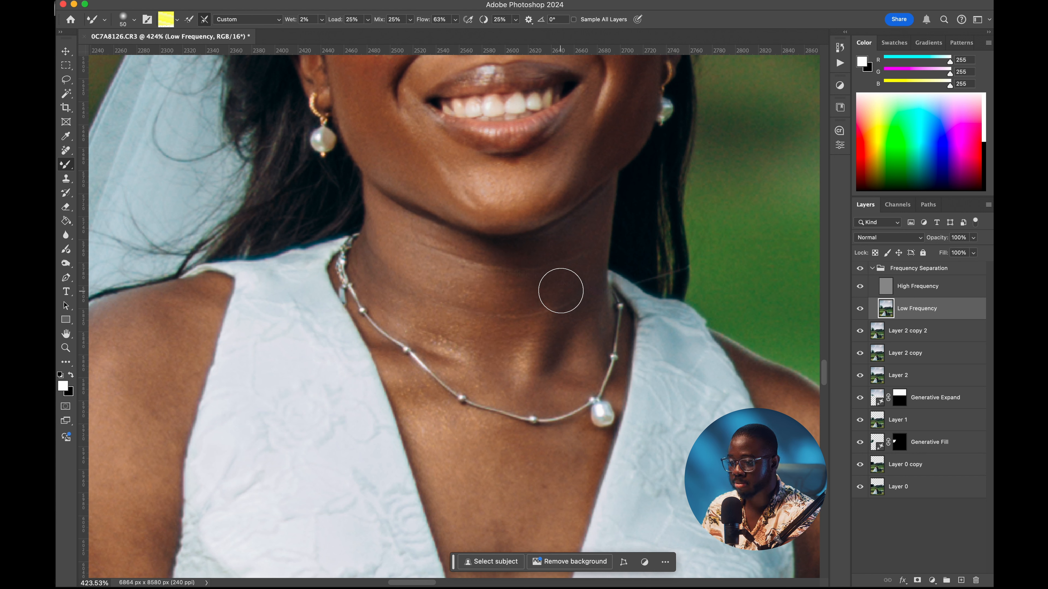
key(space)
drag(467, 382, 532, 245)
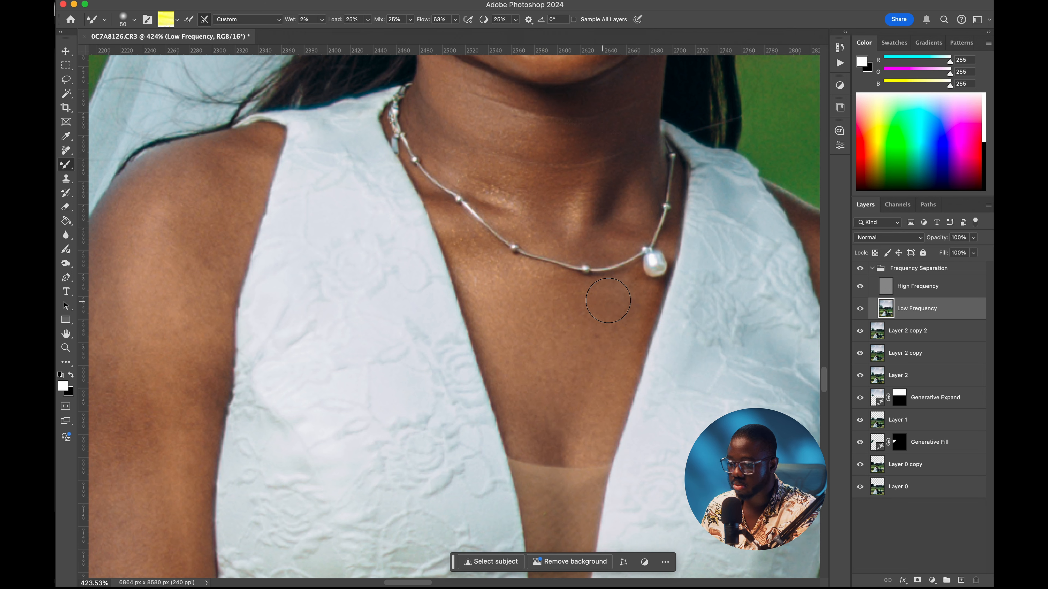
Step: Even out the skin on the bride's shoulder beside the veil with the Mixer Brush at size 80
key(space)
drag(380, 313, 573, 294)
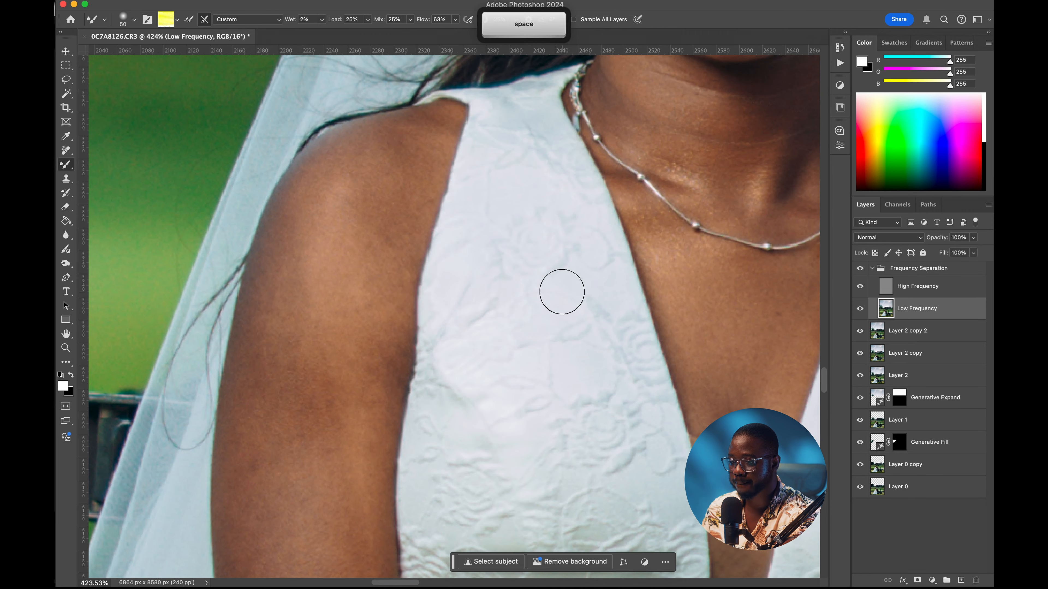
key(bracketright)
key(bracketright)
key(bracketright)
key(super+minus)
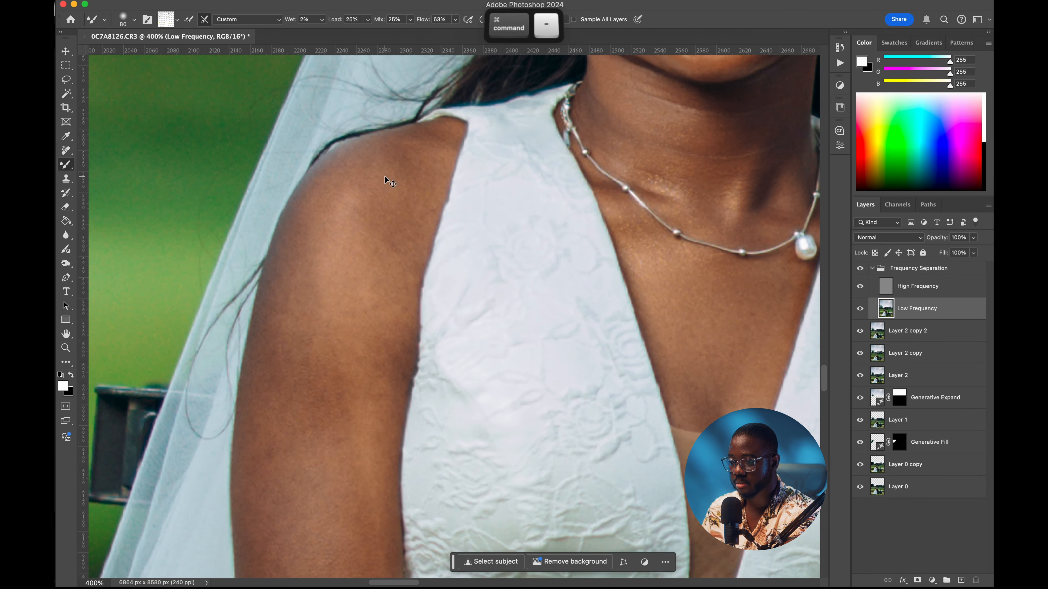
key(super+minus)
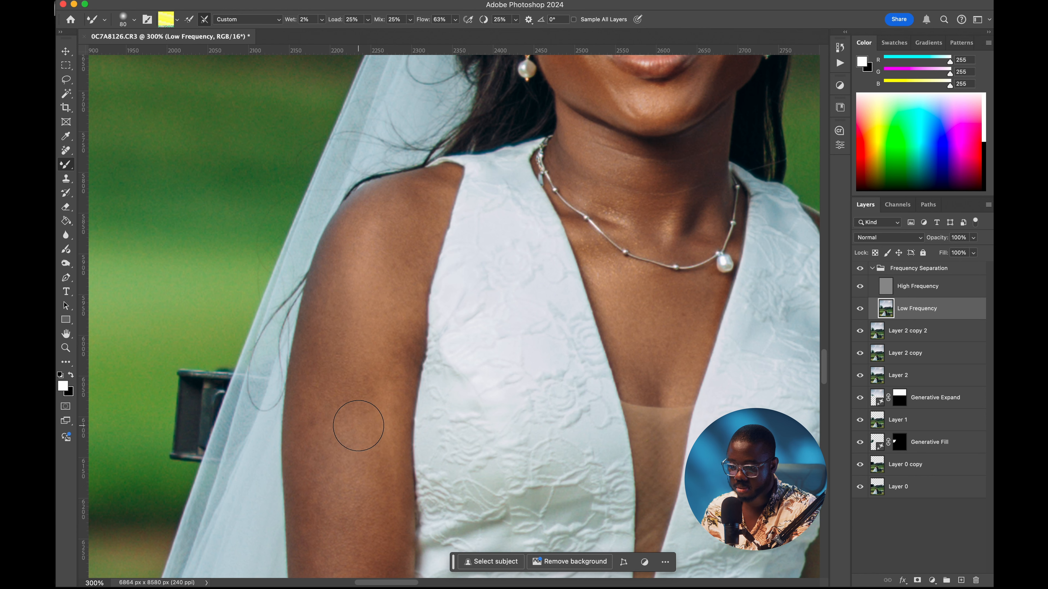
Step: Smooth the tones down the bride's veil-side upper arm and forearm with the Mixer Brush at size 90
scroll(357, 290, down, 5)
key(bracketright)
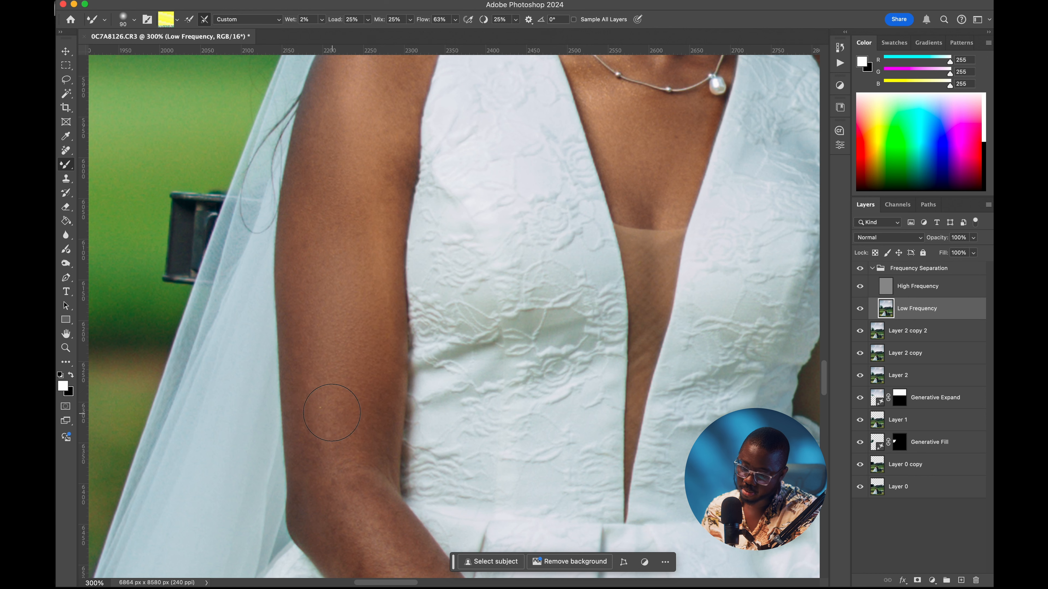
drag(336, 487, 299, 320)
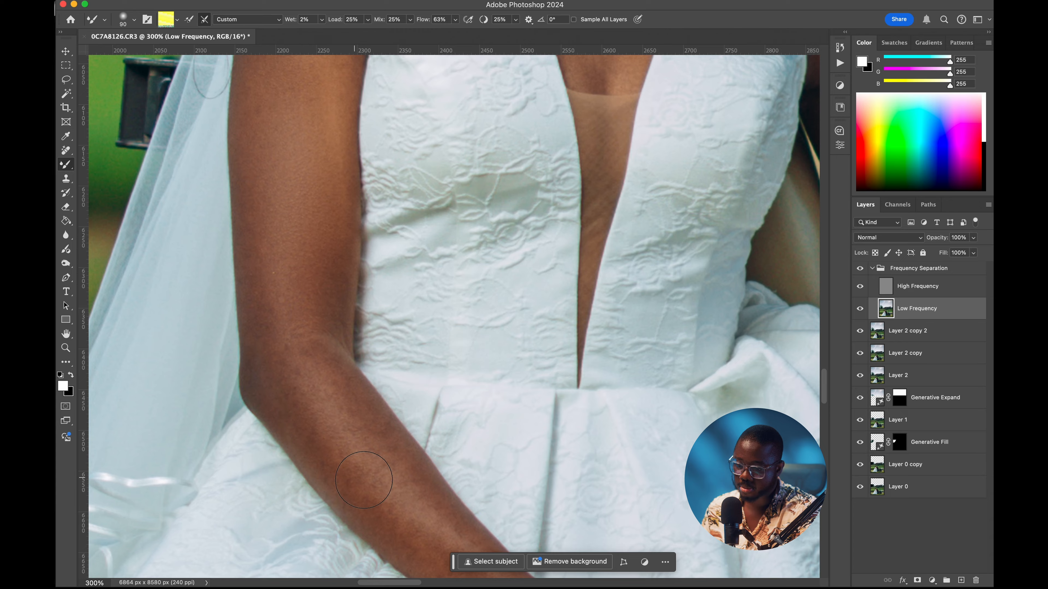
drag(351, 480, 253, 267)
drag(425, 483, 386, 367)
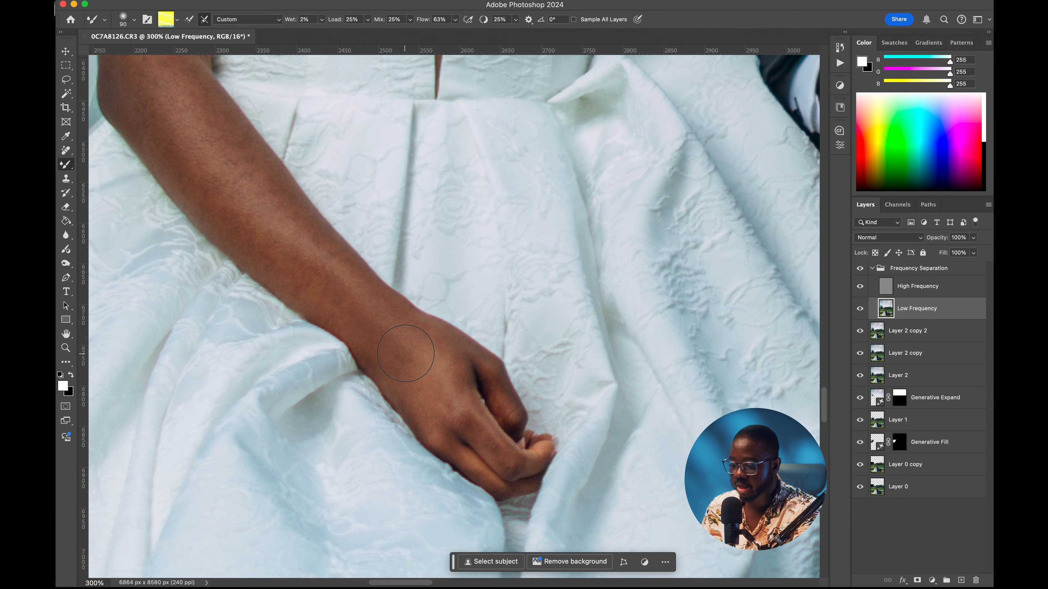
Step: Blend the skin tones on the bride's hand resting on the dress with the Mixer Brush at size 50
key(bracketleft)
key(bracketleft)
key(bracketleft)
key(bracketleft)
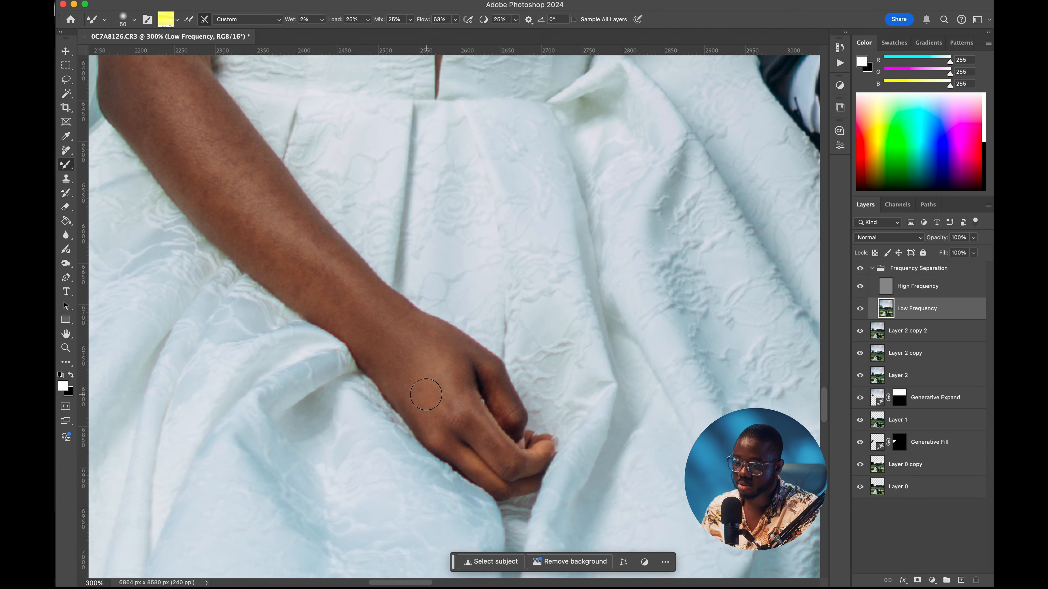
mouse_move(453, 376)
mouse_down()
mouse_move(381, 356)
mouse_move(451, 370)
mouse_up()
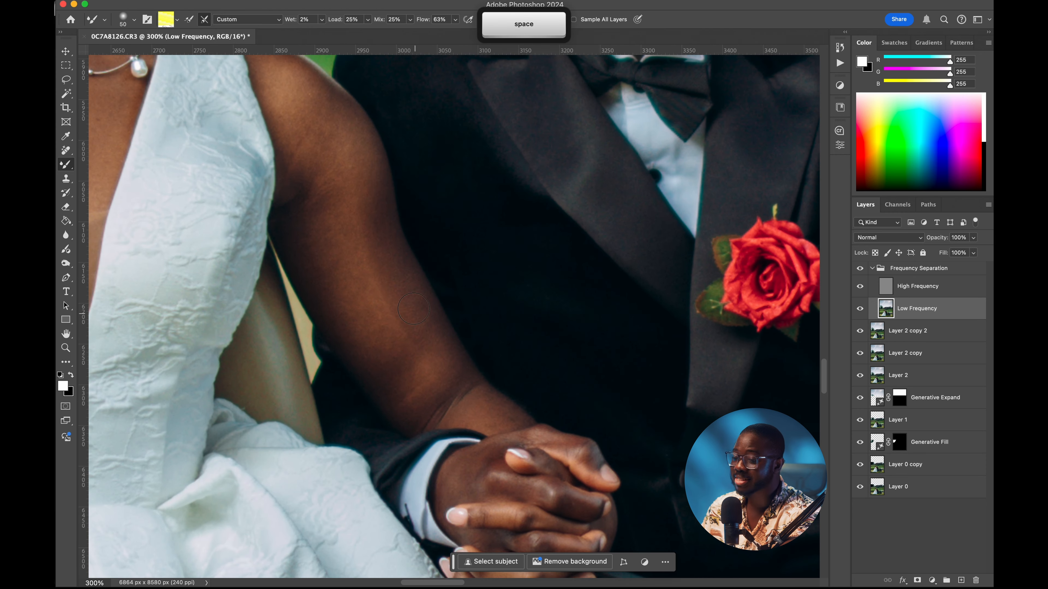
Step: Smooth the bride's shoulder and arm next to the groom with the Mixer Brush at sizes 60 and 80
key(bracketright)
mouse_move(328, 158)
mouse_down()
mouse_move(371, 259)
mouse_move(323, 179)
mouse_up()
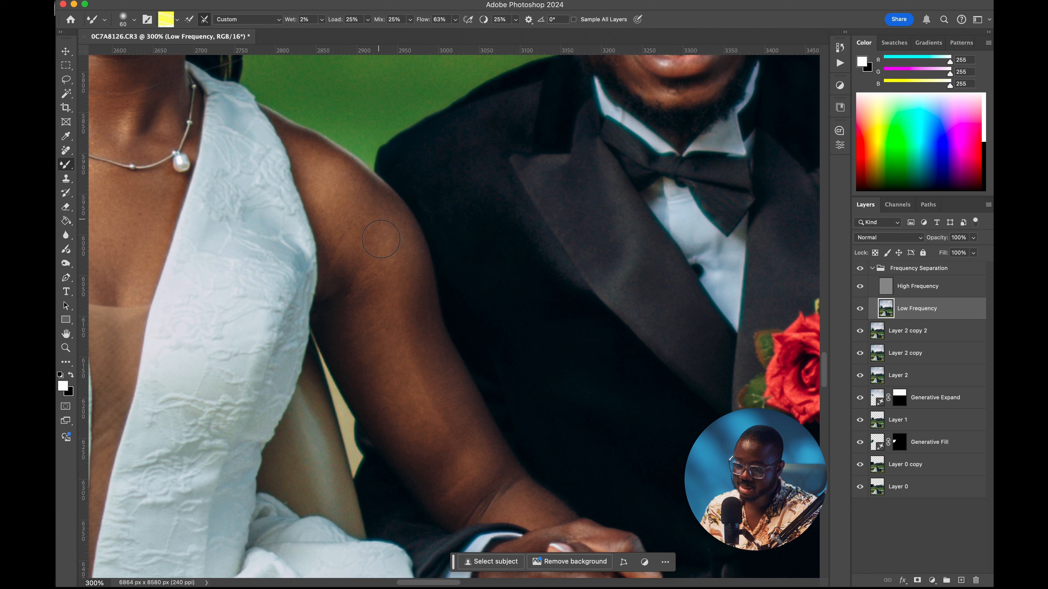
key(bracketright)
key(bracketright)
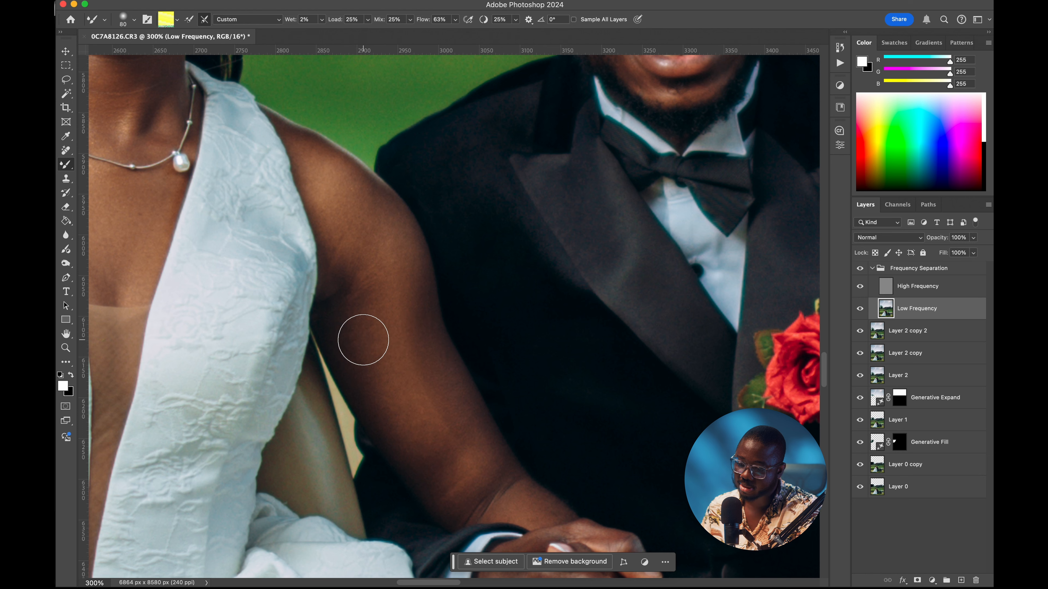
key(space)
drag(488, 478, 395, 312)
key(bracketleft)
key(bracketleft)
Step: Smooth the groom's facial skin tones with the Mixer Brush at size 40, and compare with the Frequency Separation group hidden
key(super+0)
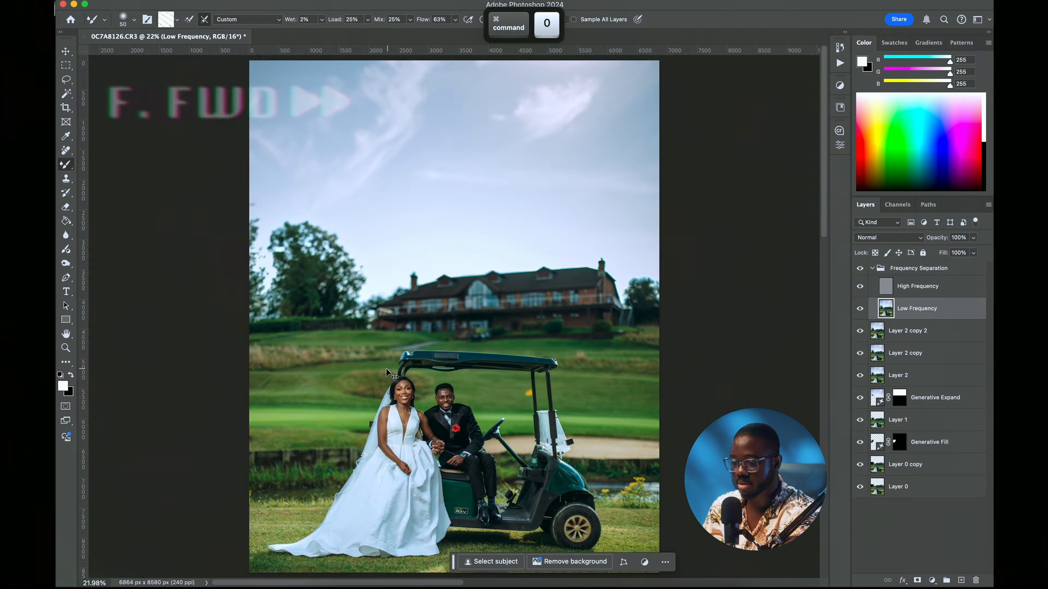
key(super+z)
key(bracketleft)
key(bracketleft)
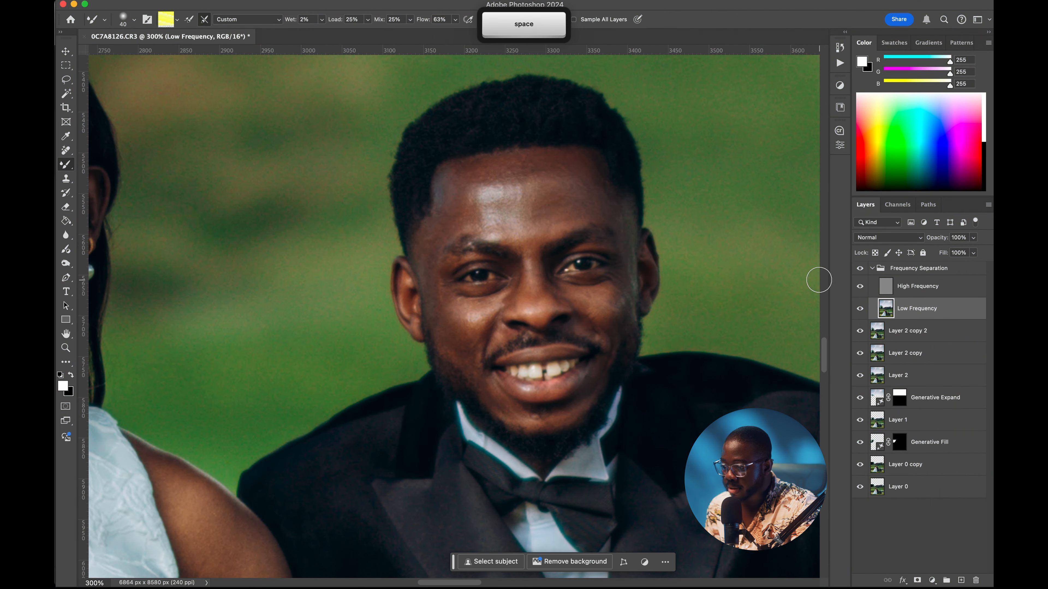
click(860, 268)
click(860, 269)
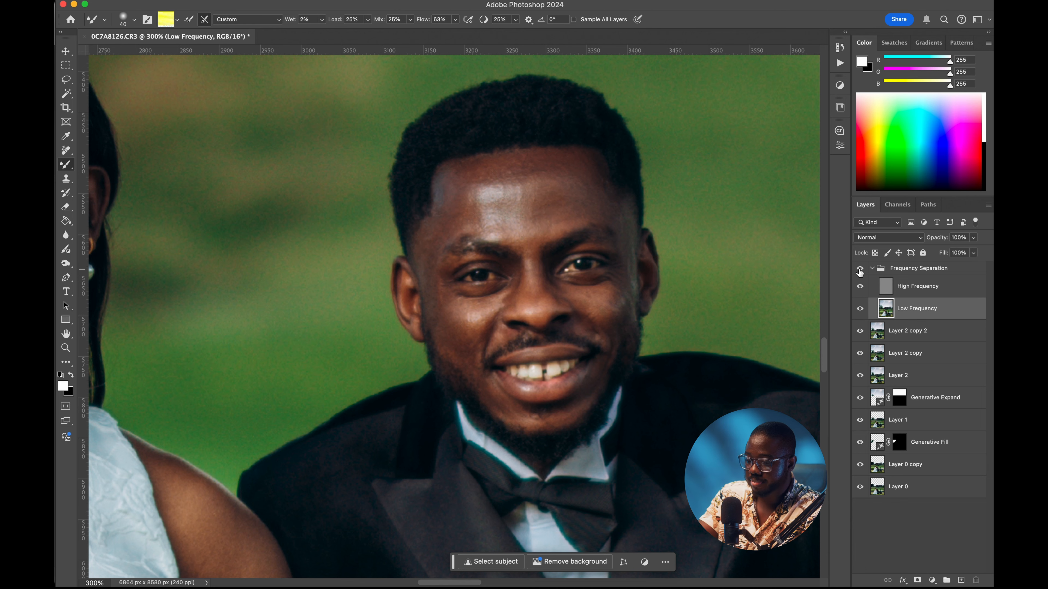
Step: Collapse the Frequency Separation group and stamp all visible layers into a new layer above it
key(super+0)
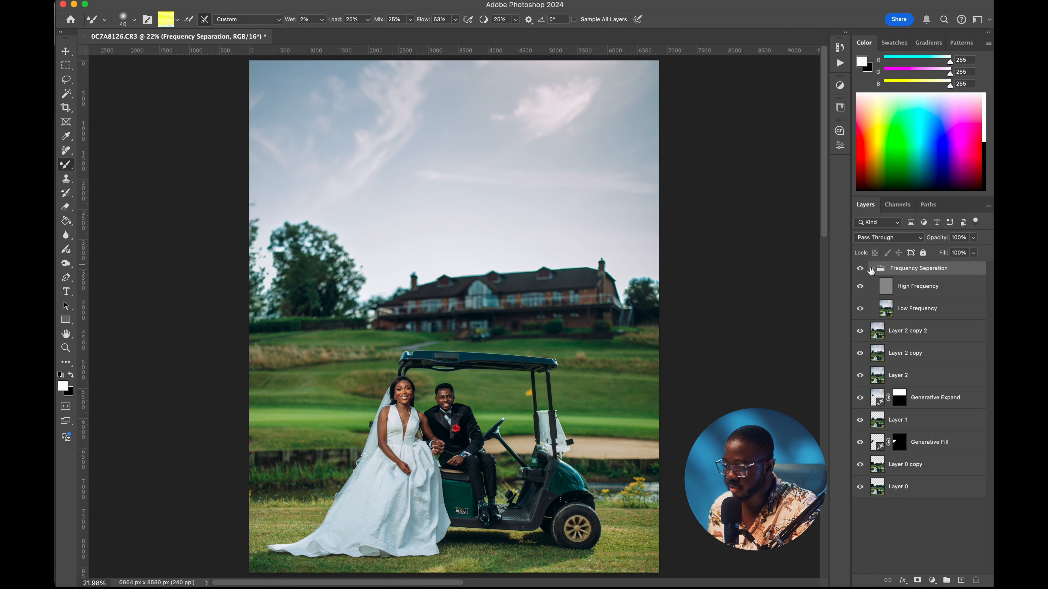
click(872, 271)
key(super+alt+shift+e)
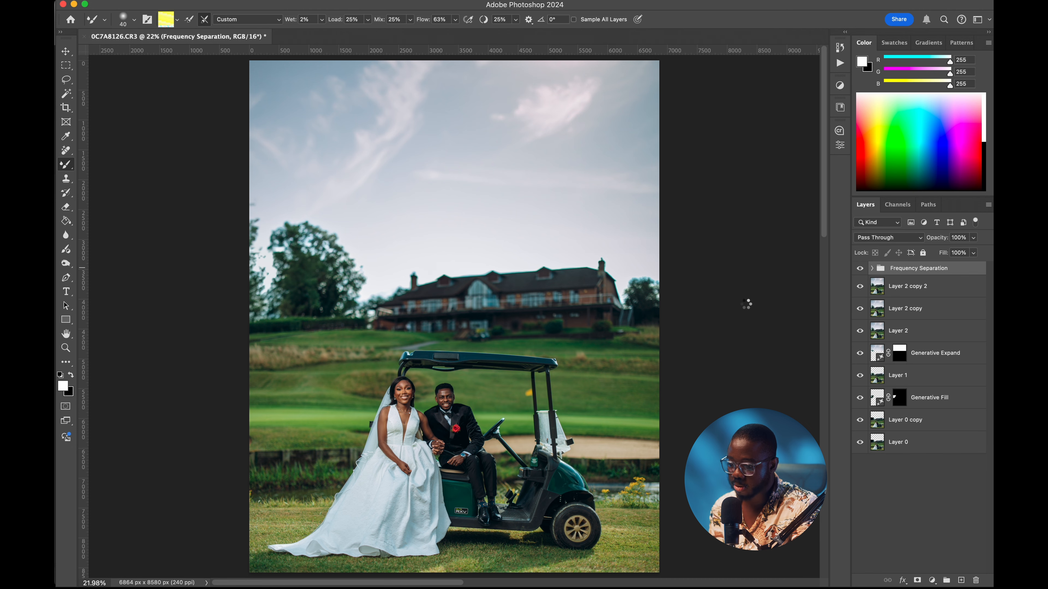
Step: Add a Color Balance adjustment layer above the stamped layer and set its tone to Shadows
key(z)
drag(413, 406, 508, 280)
drag(350, 202, 408, 199)
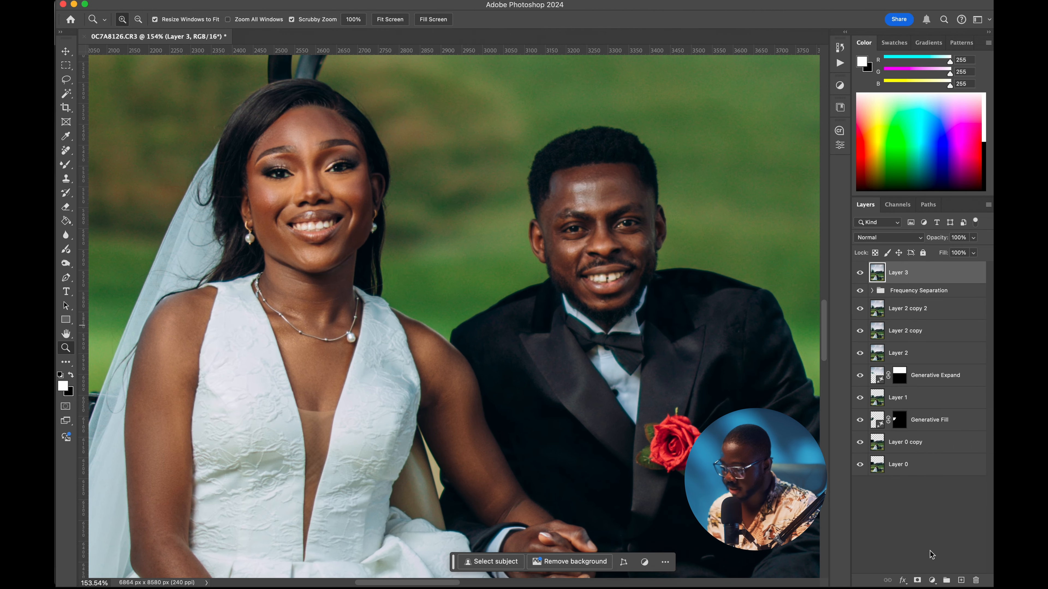
click(933, 580)
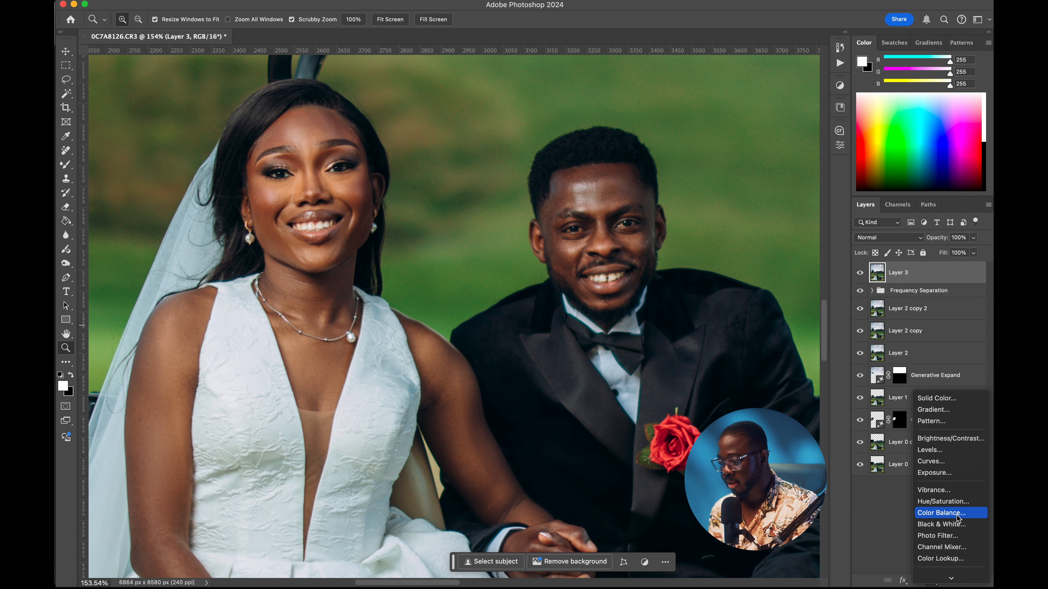
click(940, 513)
click(737, 161)
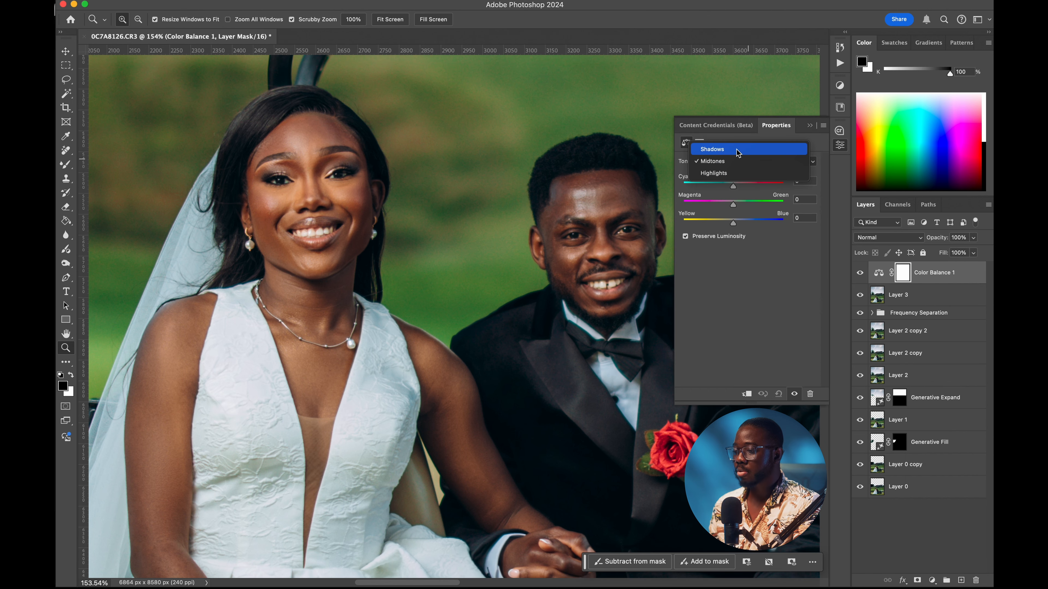
click(738, 148)
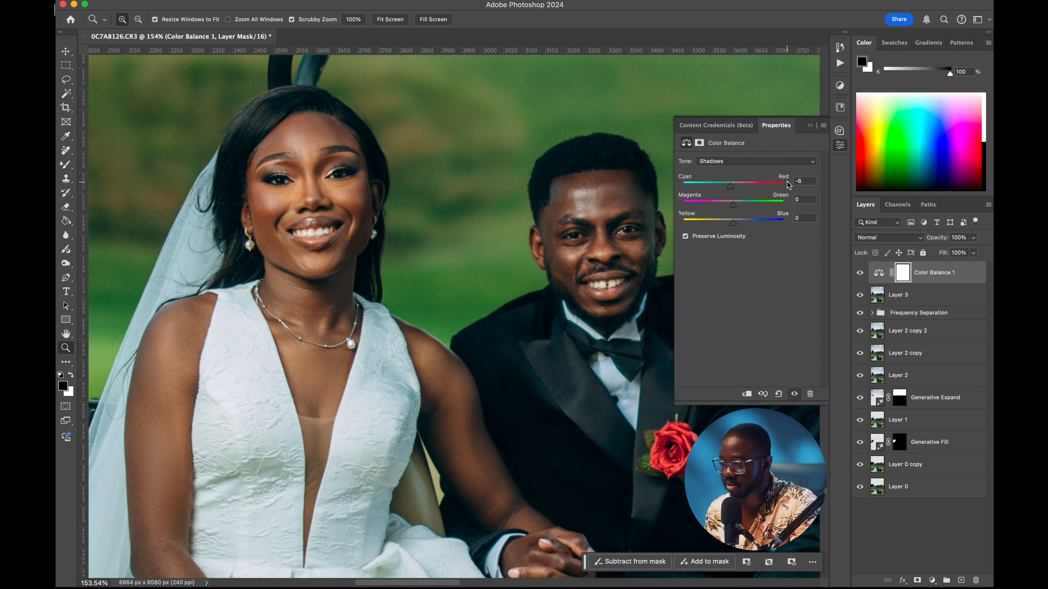
Step: Set the shadows to -2 Cyan–Red and +2 Yellow–Blue, and compare the image with the adjustment hidden
click(799, 181)
text(-)
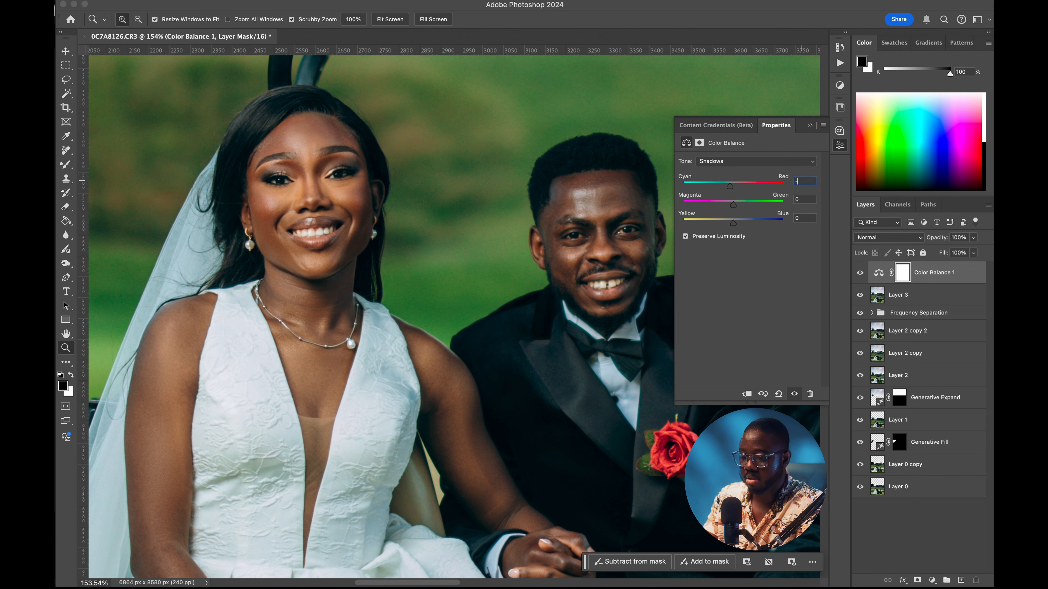
text(2)
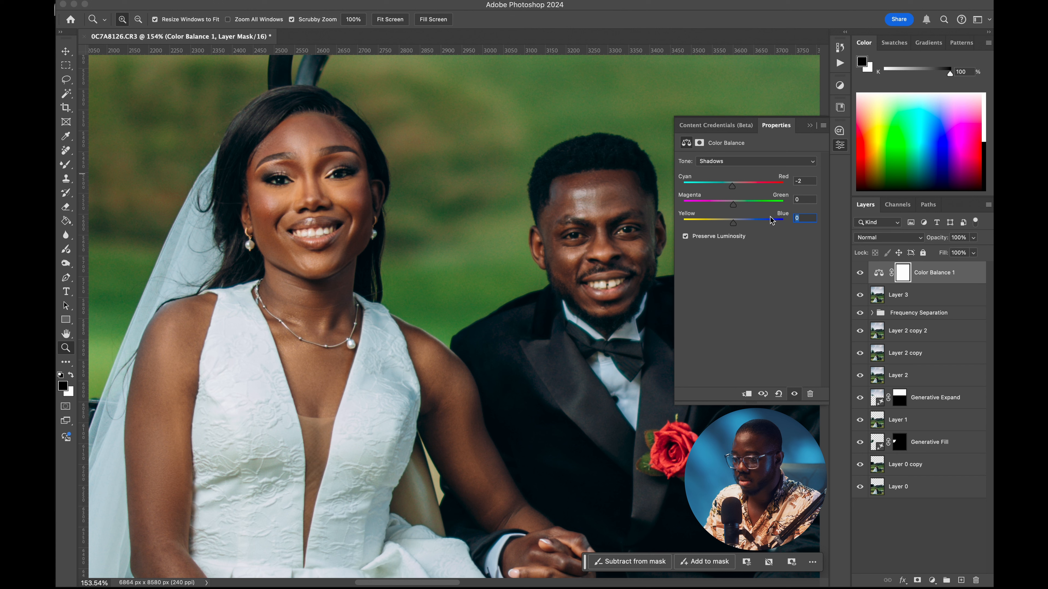
text(2)
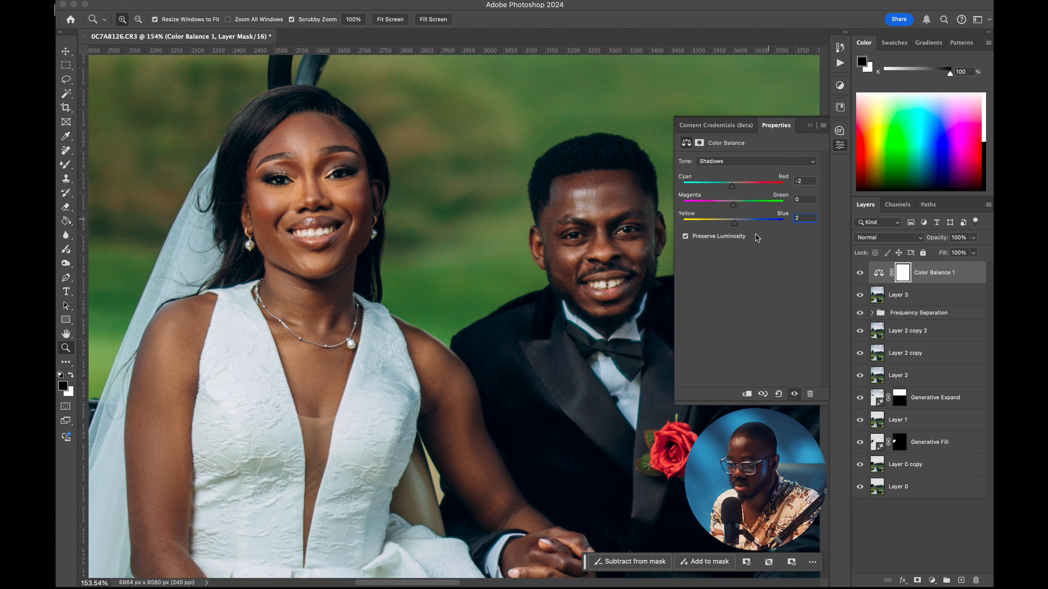
click(860, 273)
click(860, 273)
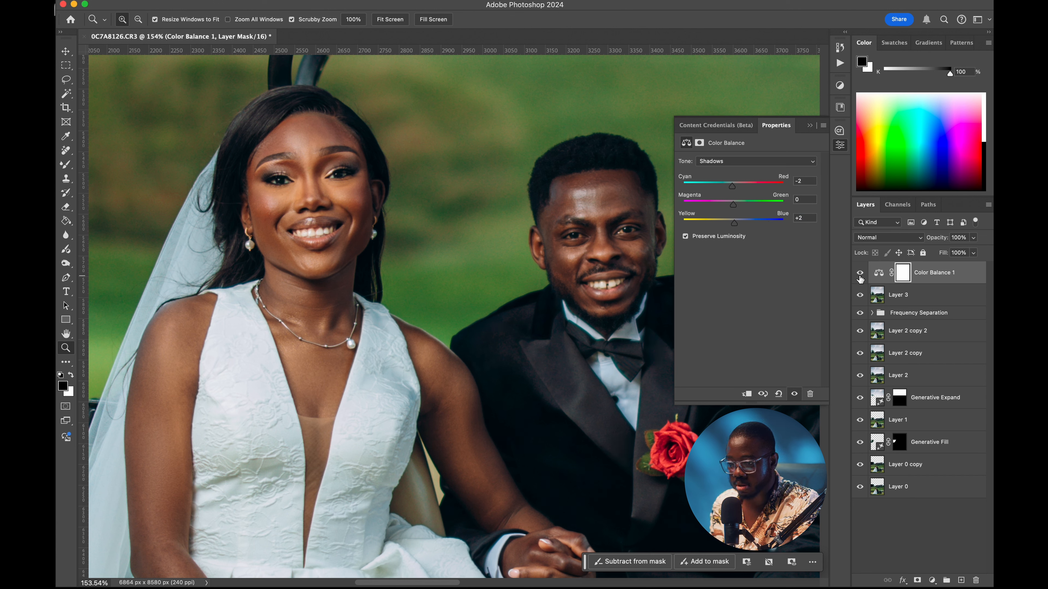
Step: Add a second Color Balance adjustment layer with midtones at +3 Cyan–Red and -3 Yellow–Blue
drag(332, 162, 432, 331)
key(space)
key(space)
drag(469, 380, 552, 323)
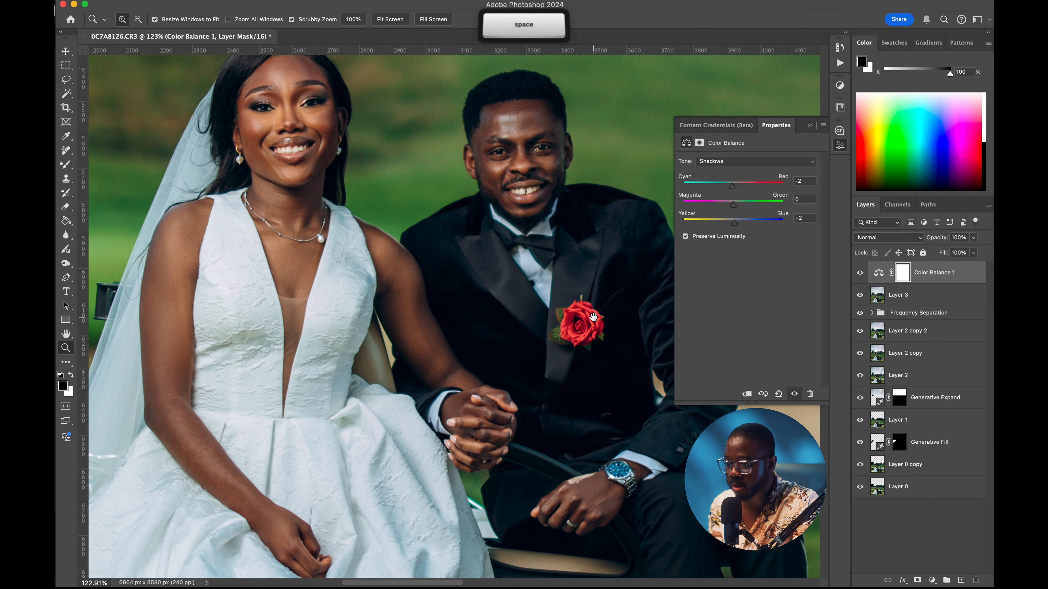
click(932, 580)
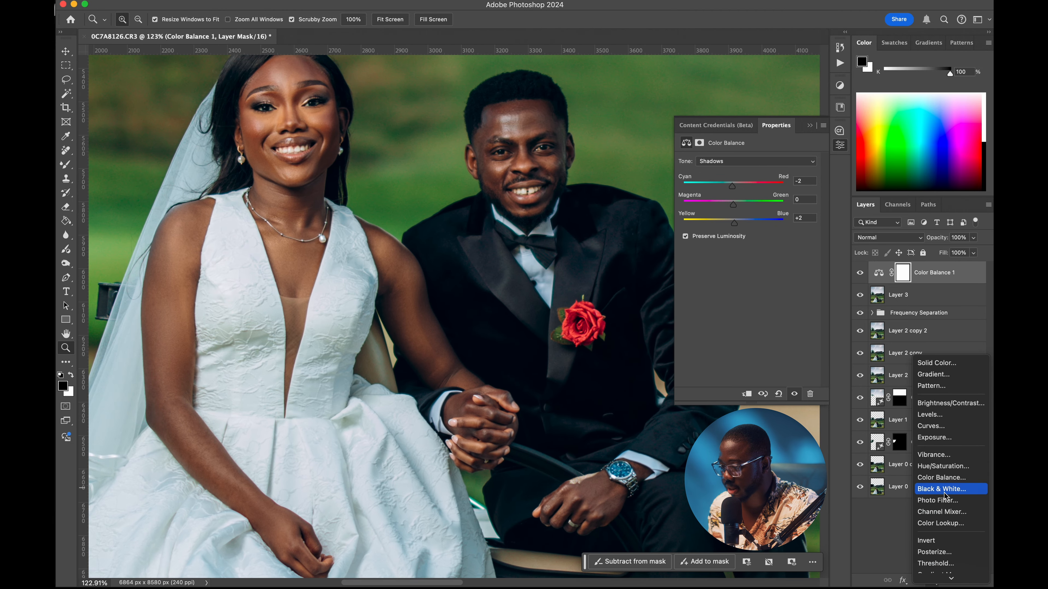
click(945, 479)
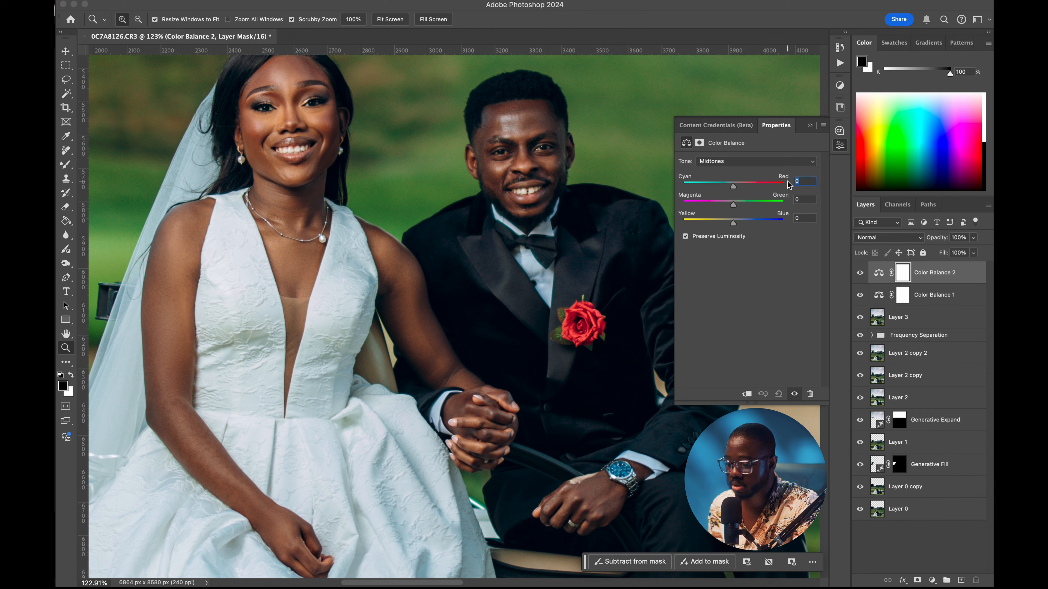
text(3)
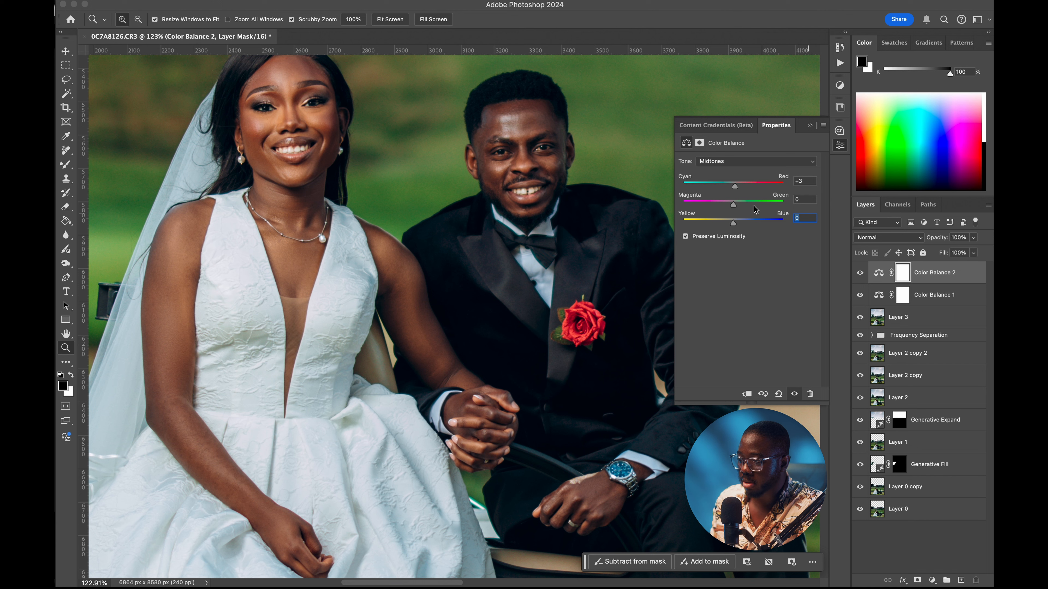
text(-3)
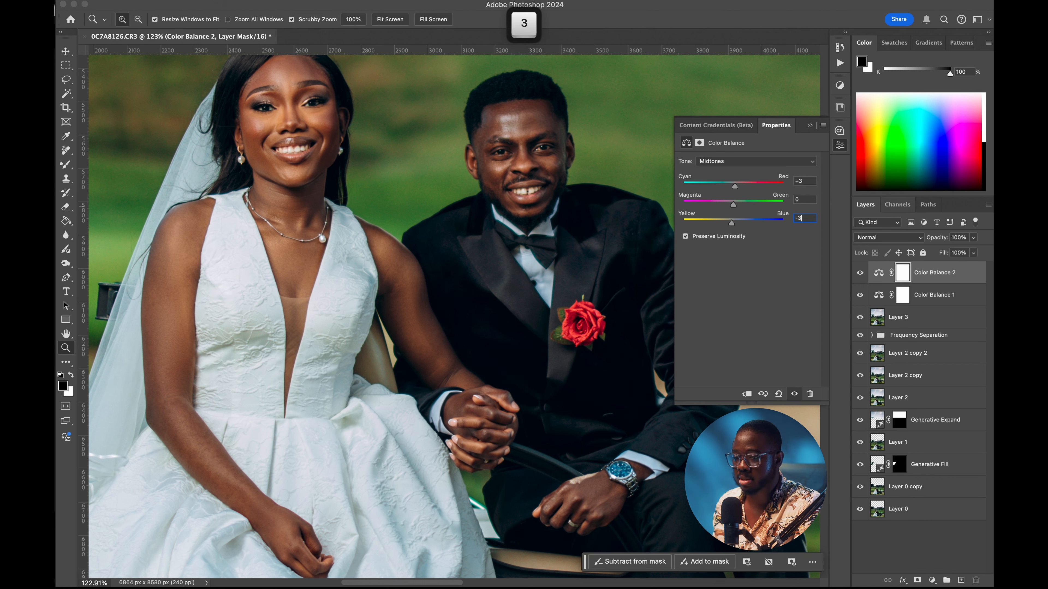
Step: Set the second Color Balance midtones to +4 Cyan–Red and -5 Yellow–Blue, and compare the image with the adjustment hidden
text(-5)
key(shift+Tab)
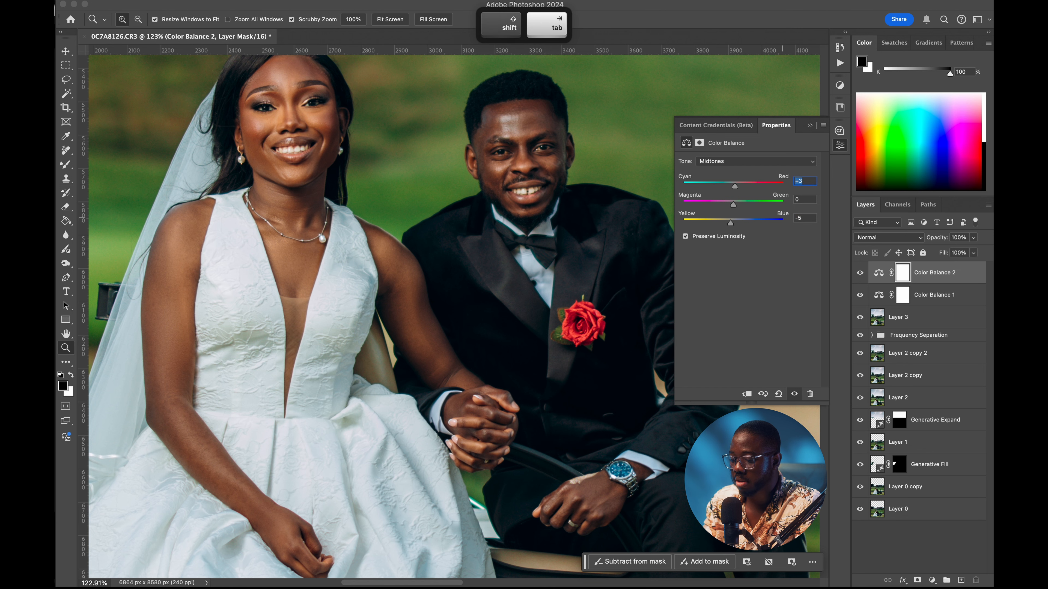
key(Up)
drag(472, 166, 527, 250)
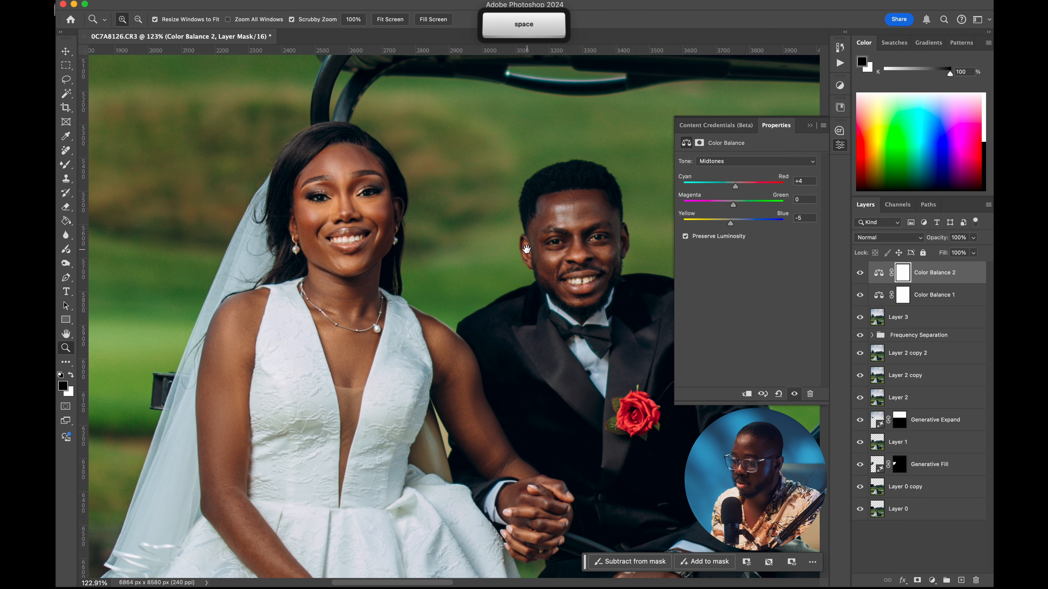
click(859, 273)
click(861, 276)
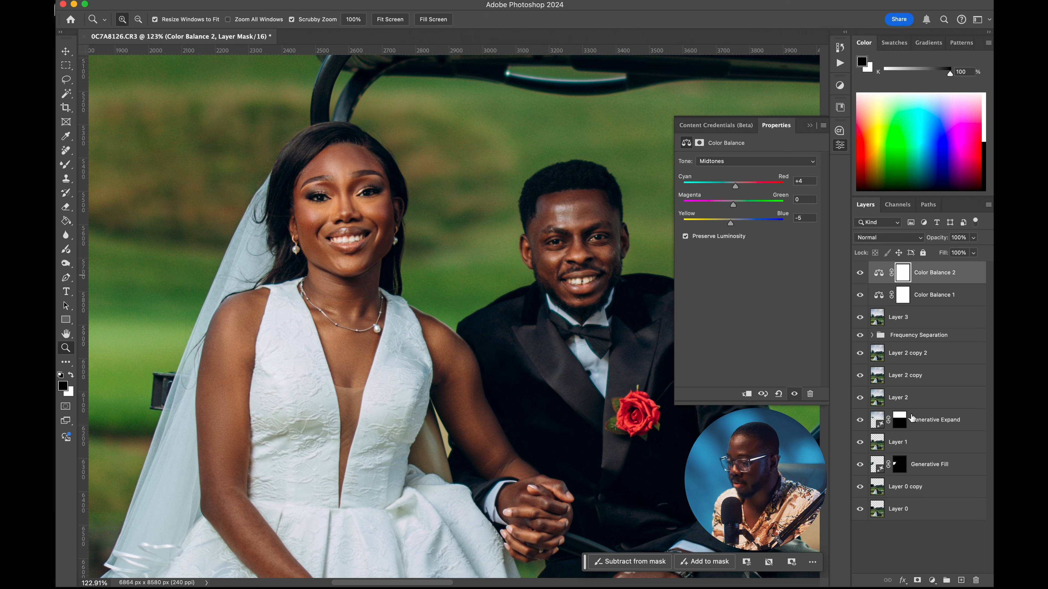
Step: Add a third Color Balance adjustment layer with its tone set to Highlights and Yellow–Blue at +3
click(931, 581)
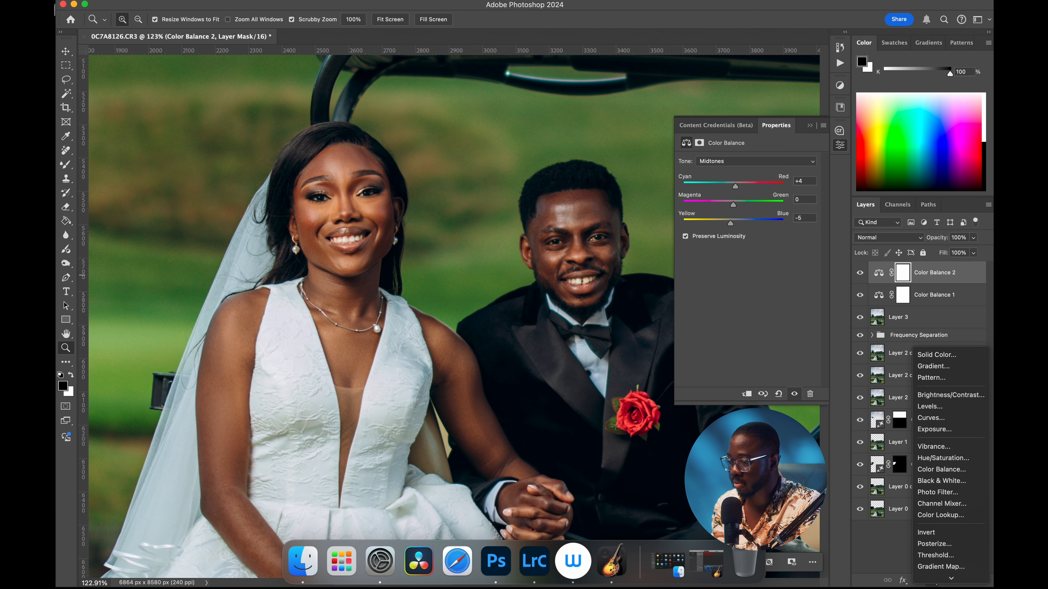
click(940, 469)
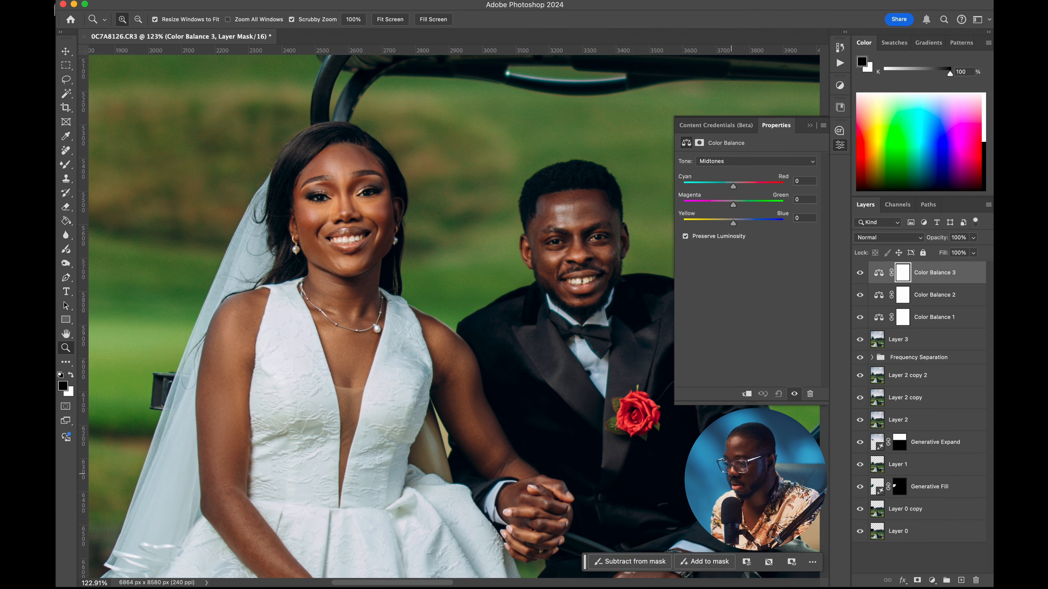
click(718, 164)
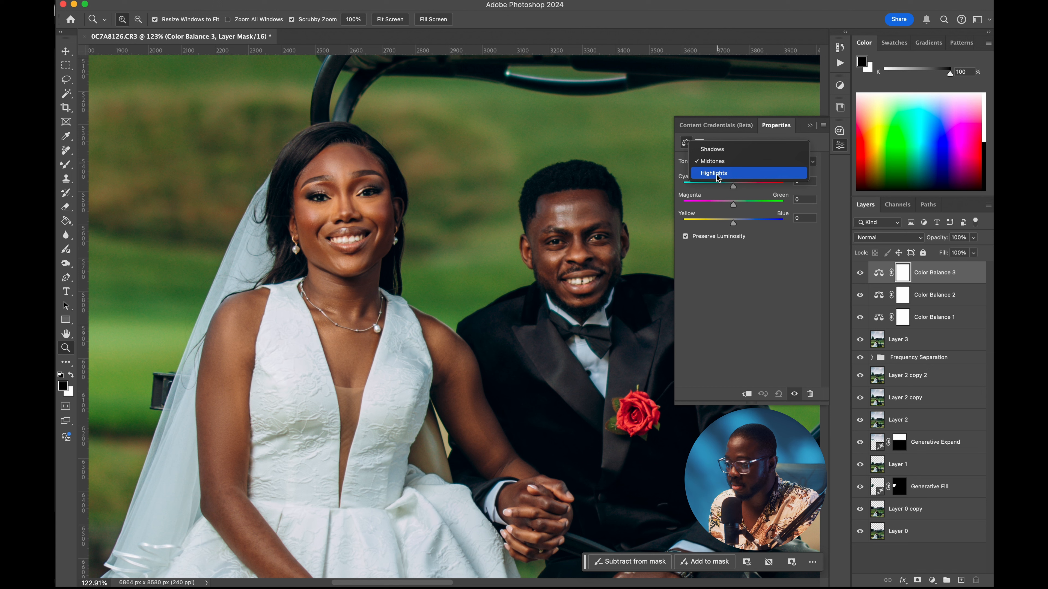
click(720, 173)
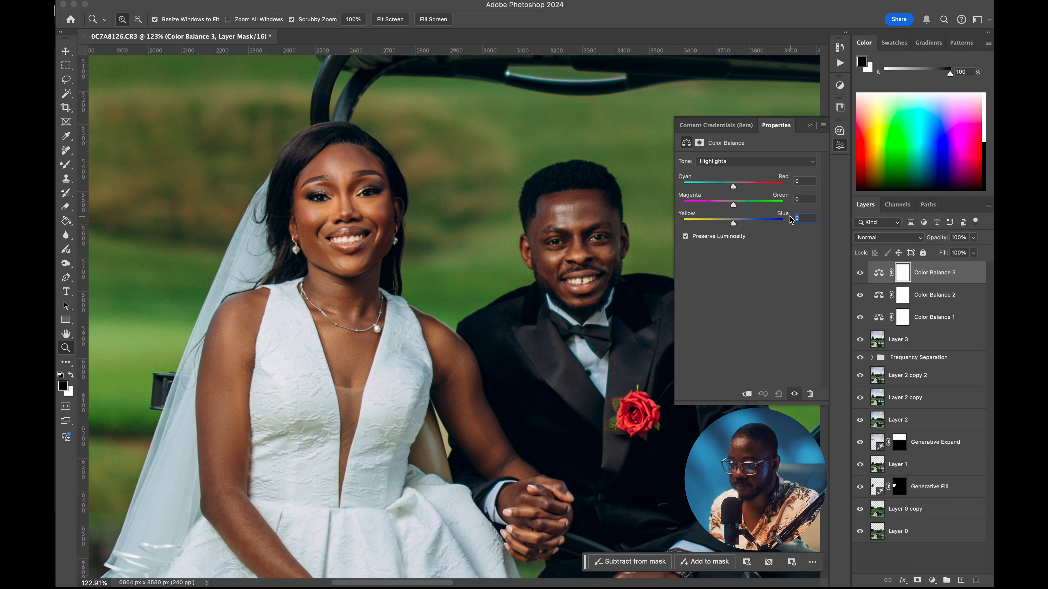
text(3)
key(Return)
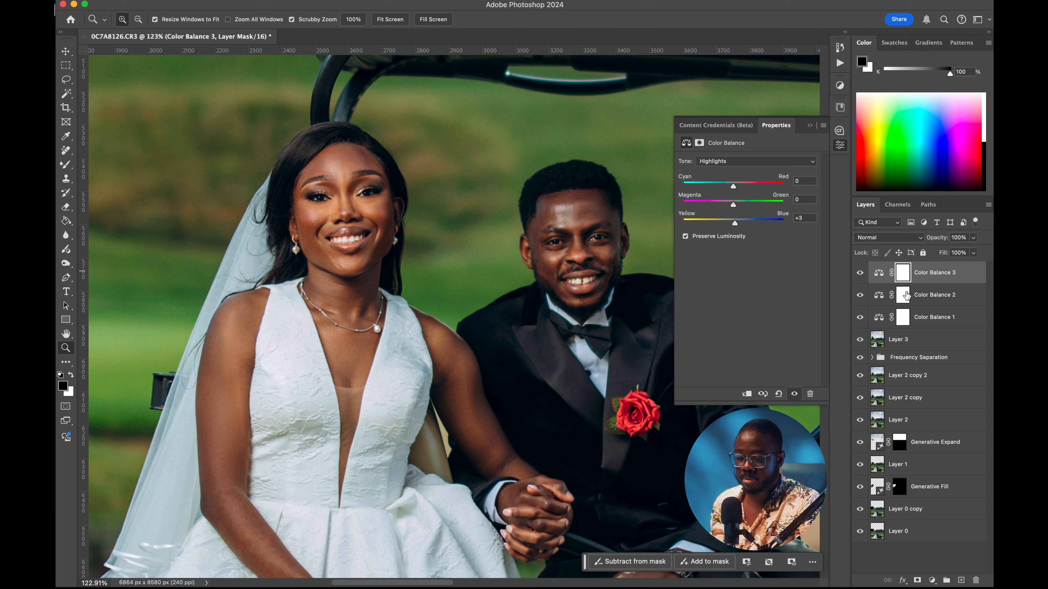
Step: Group the three Color Balance layers and compare the couple's skin tones with the group hidden and shown
shift+click(926, 315)
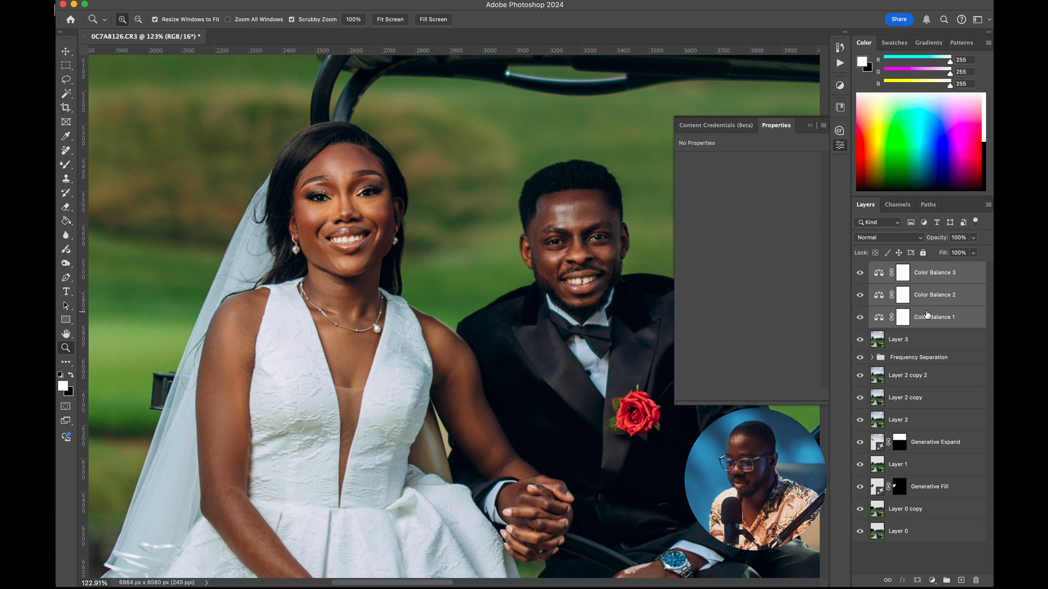
key(super+g)
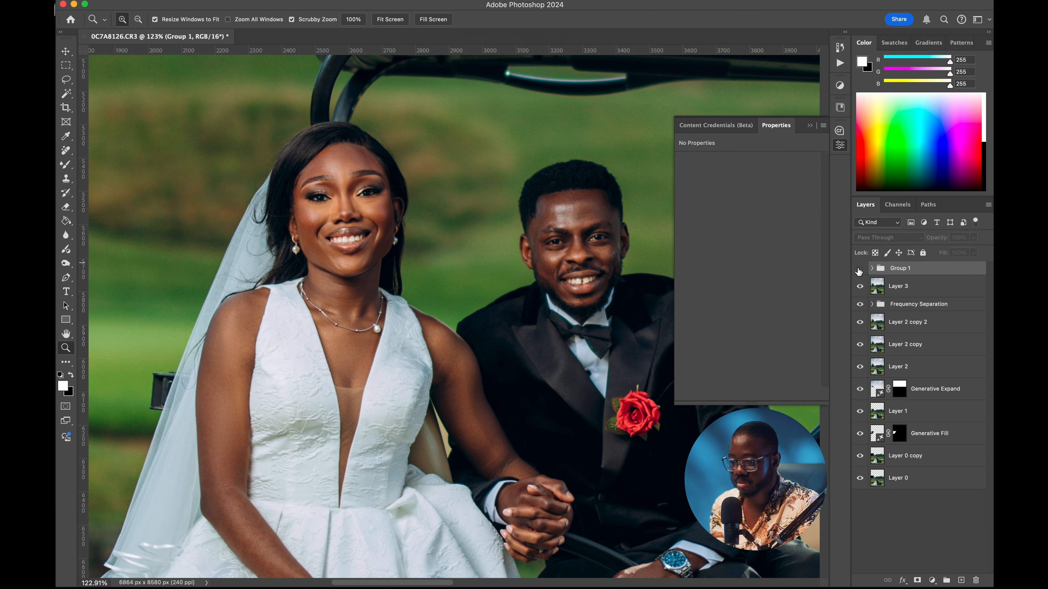
drag(359, 194, 446, 194)
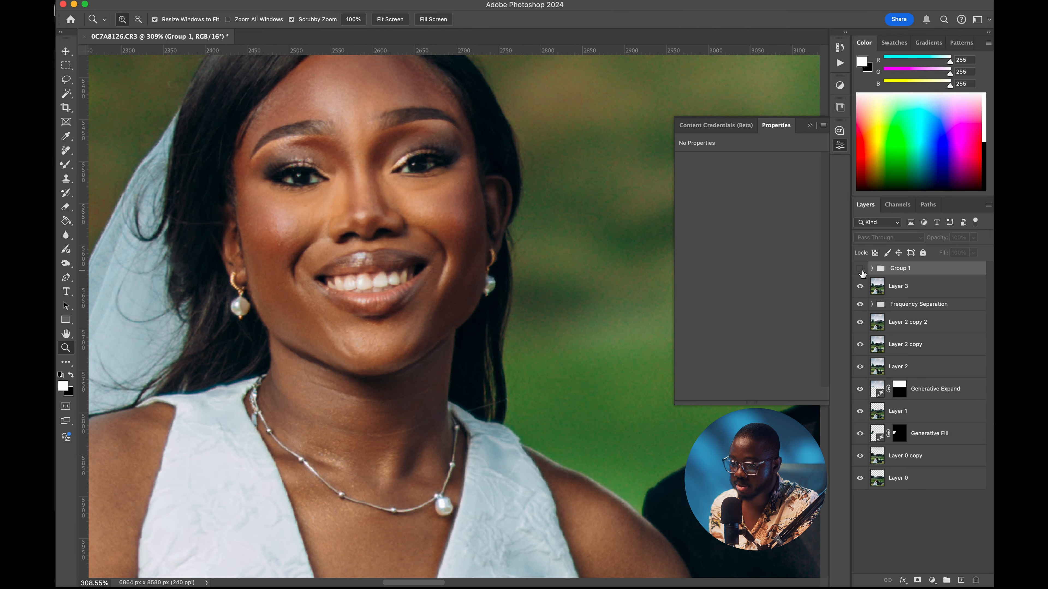
drag(620, 247, 177, 247)
key(space)
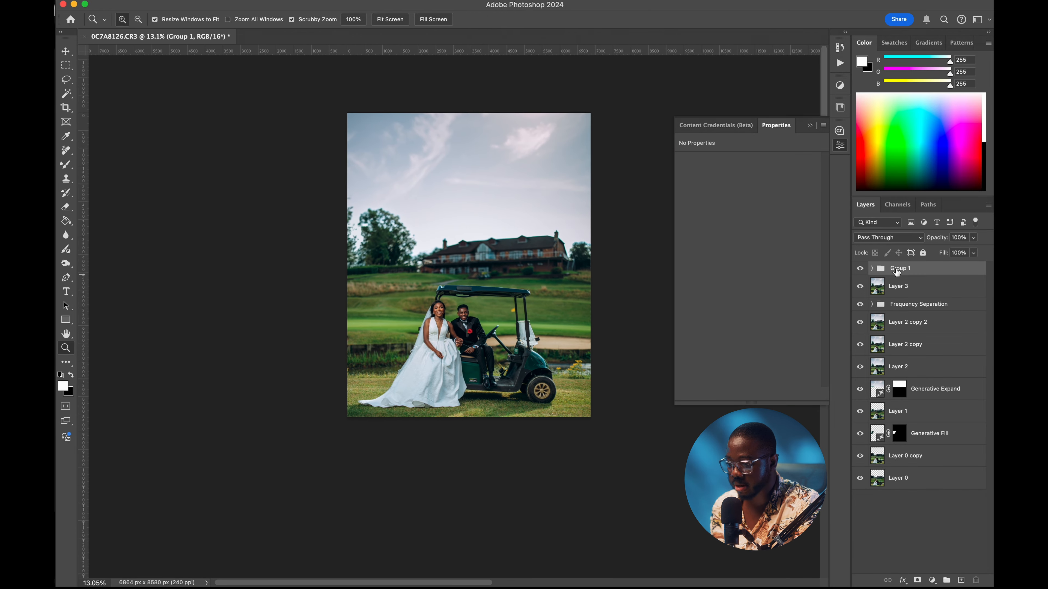
Step: Stamp all visible layers into a new layer above the Color Balance group
key(super+alt+shift+e)
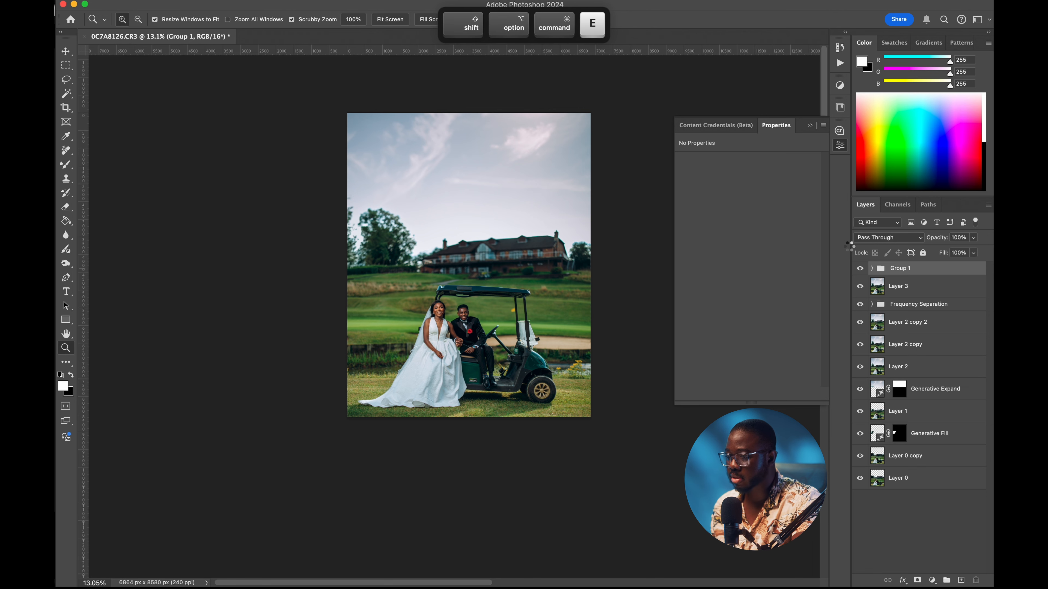
drag(448, 322, 487, 247)
alt+click(475, 219)
key(space)
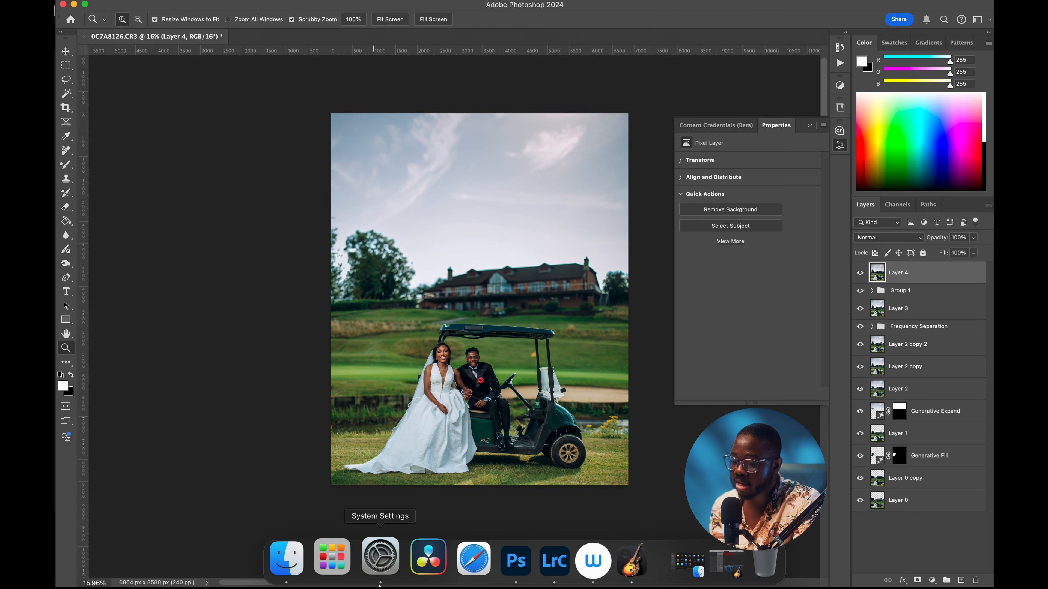
Step: Switch to Lightroom Classic and look through the portraits of the standing couple for one with a suitable cloudy sky
click(537, 563)
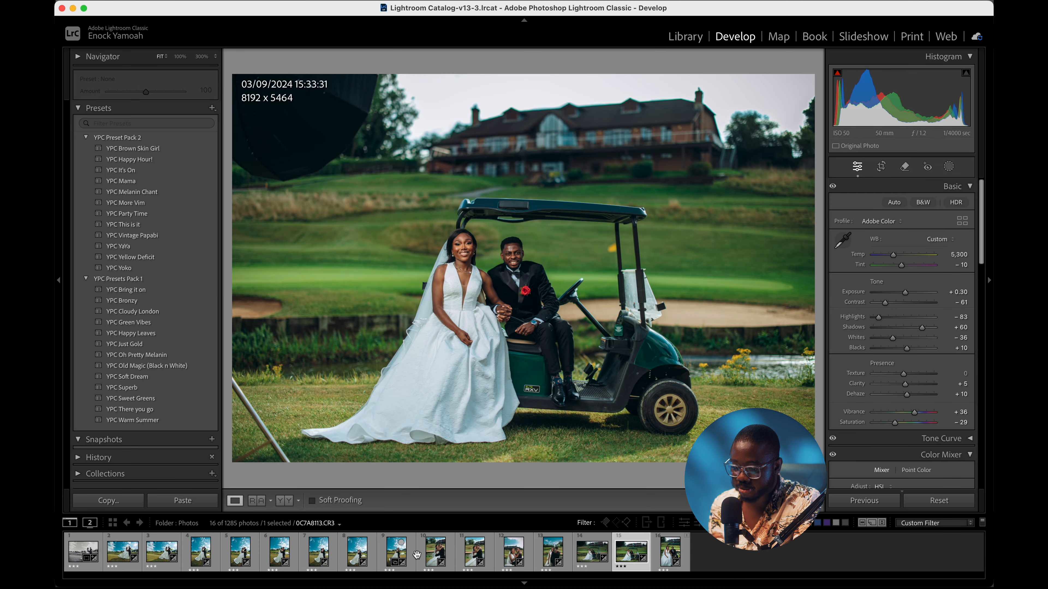
click(240, 552)
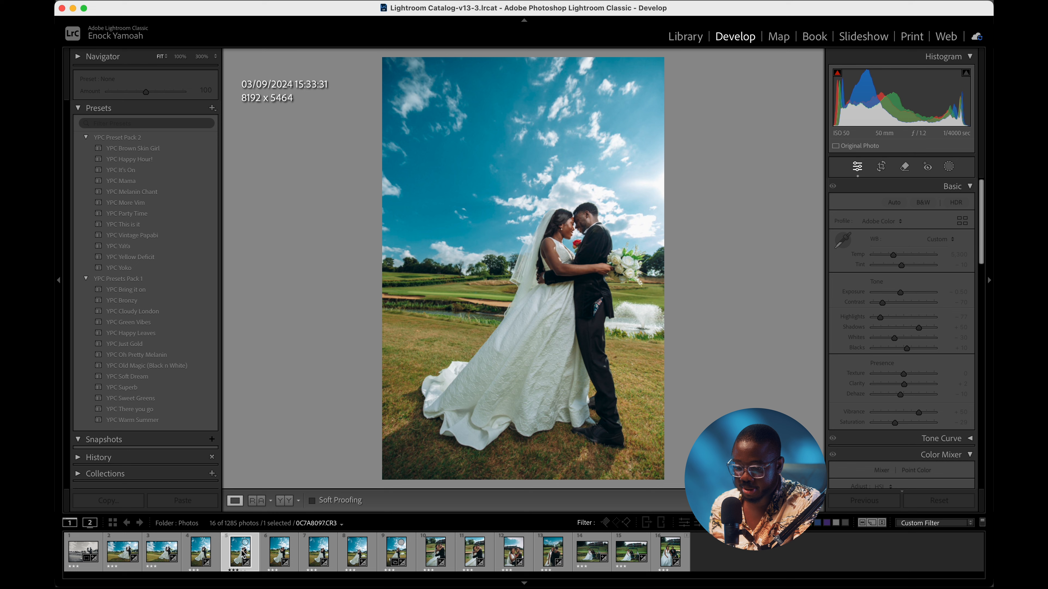
click(155, 553)
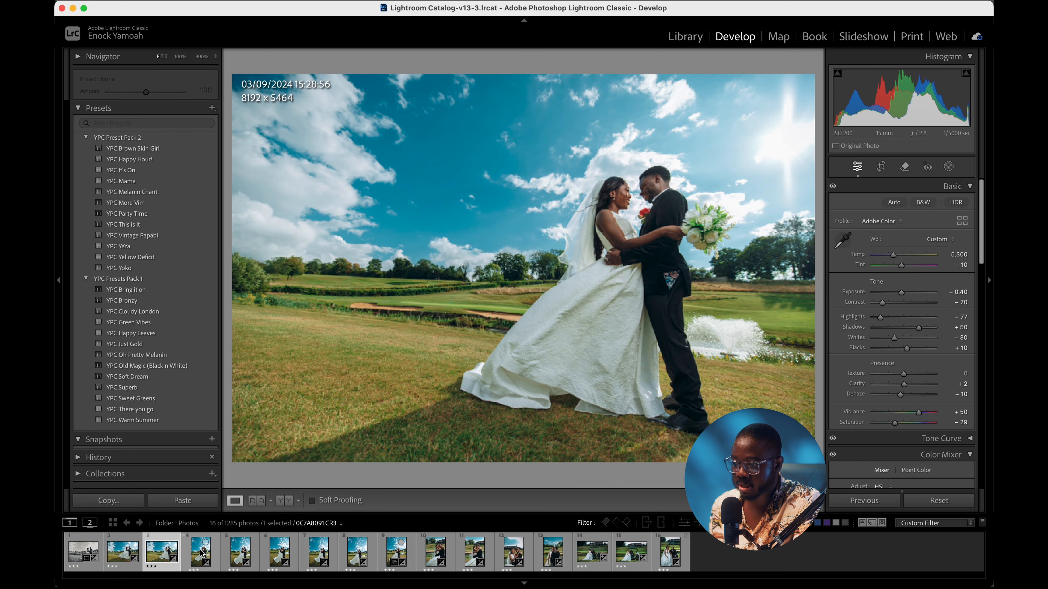
click(203, 553)
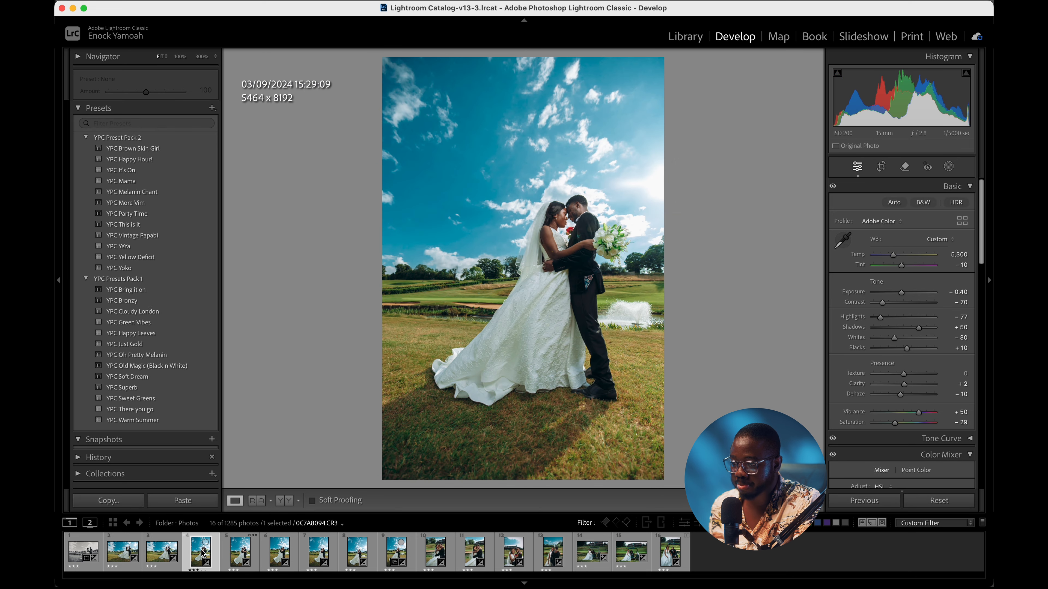
click(316, 553)
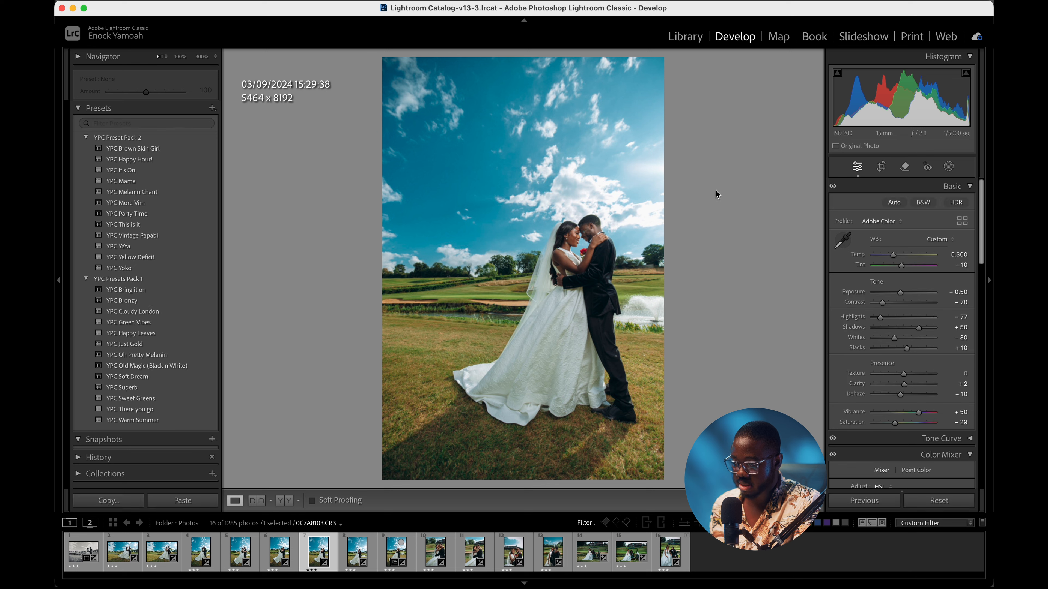
Step: Open the blue-sky photo 0C7A8099.CR3 from Lightroom in Adobe Photoshop 2024 for editing
right_click(577, 184)
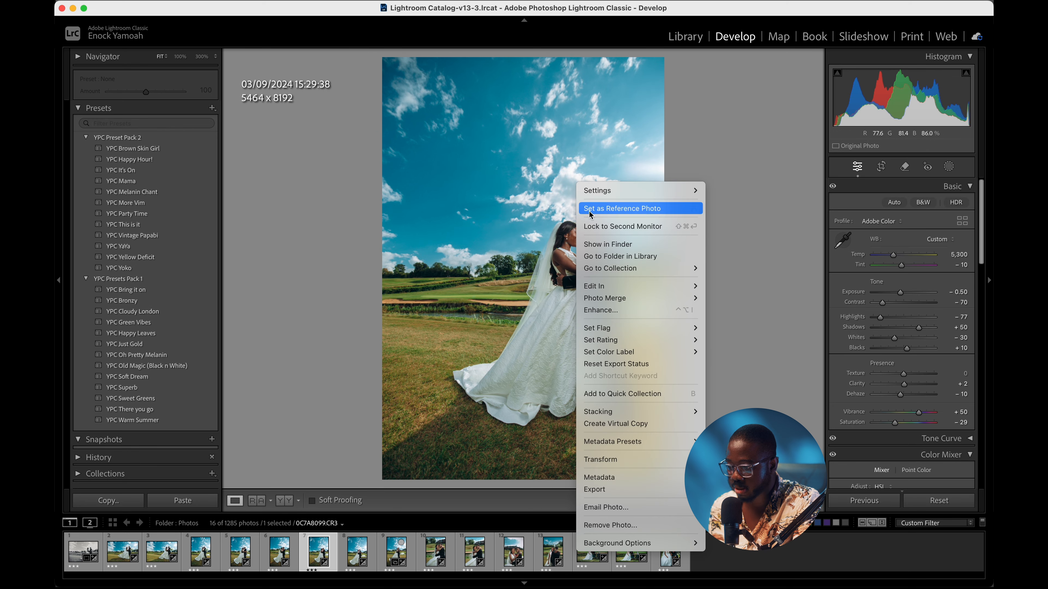
mouse_move(603, 293)
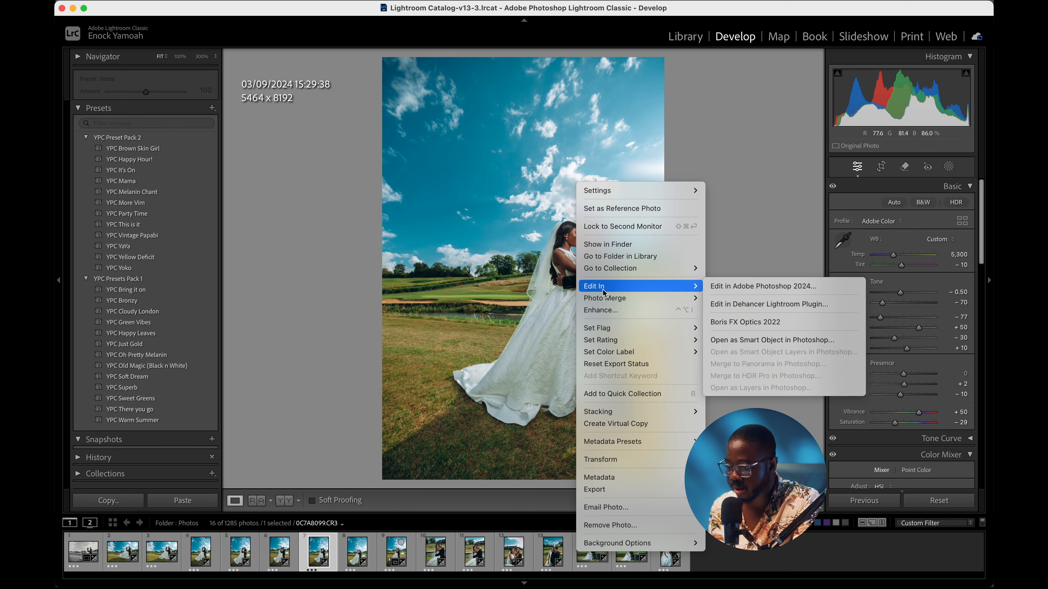
click(720, 286)
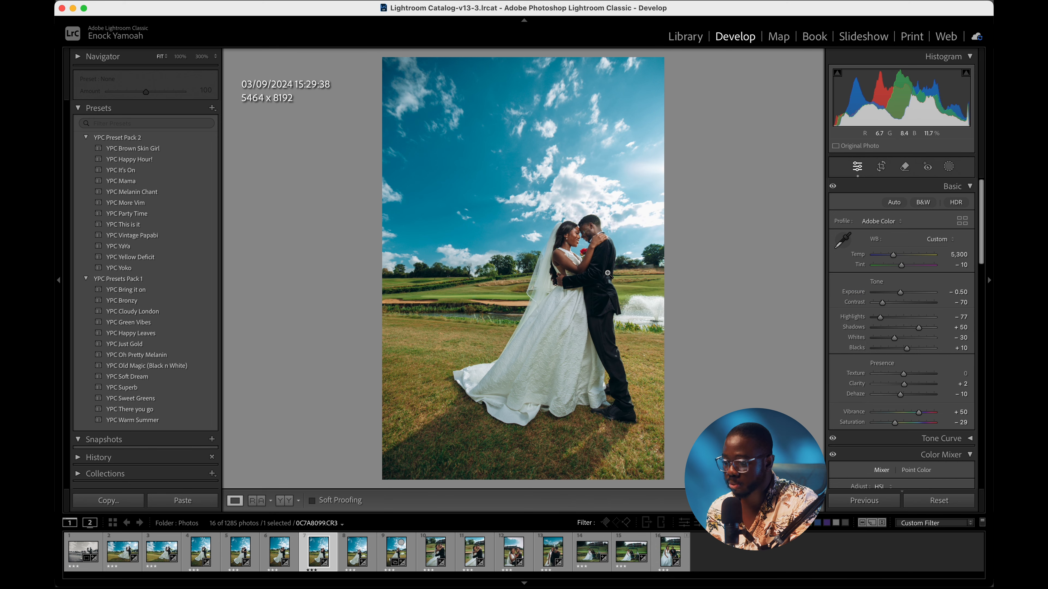
click(500, 565)
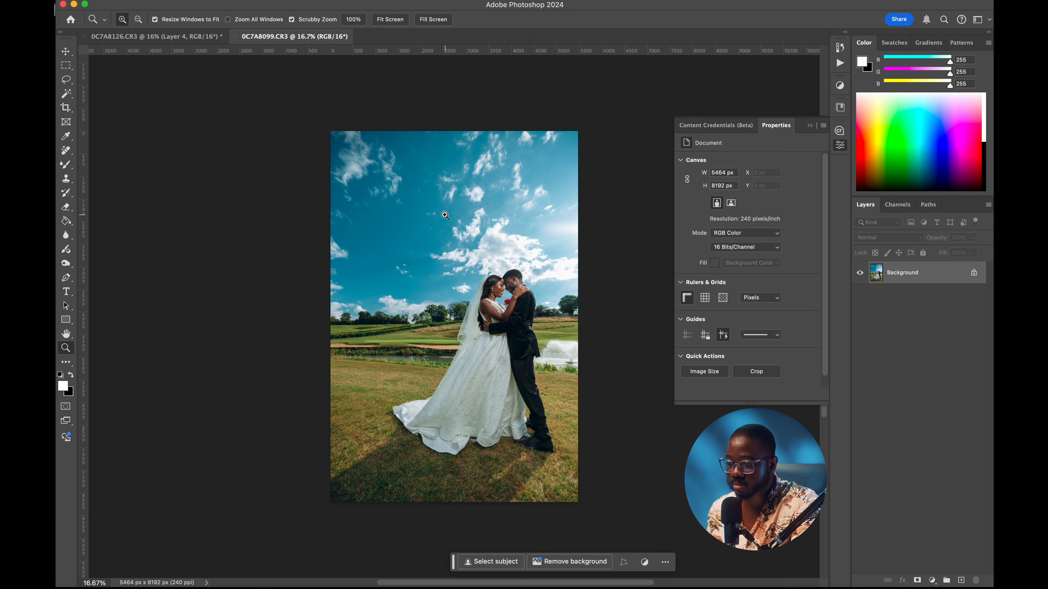
Step: Try copying the sky above the couple's heads to a new layer and view that layer on its own
scroll(445, 215, down, 1)
key(m)
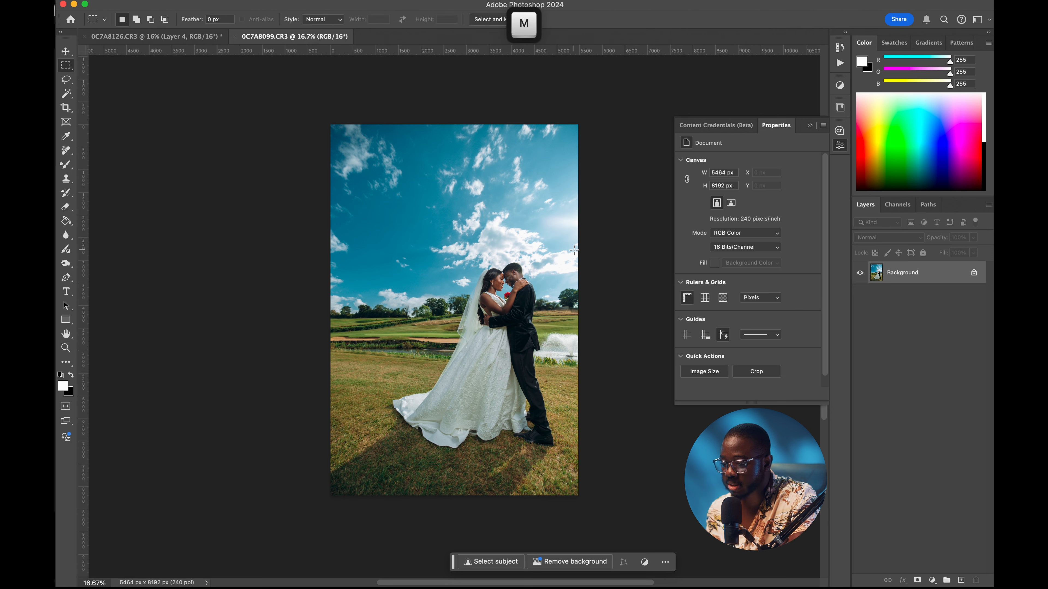
drag(588, 259, 313, 110)
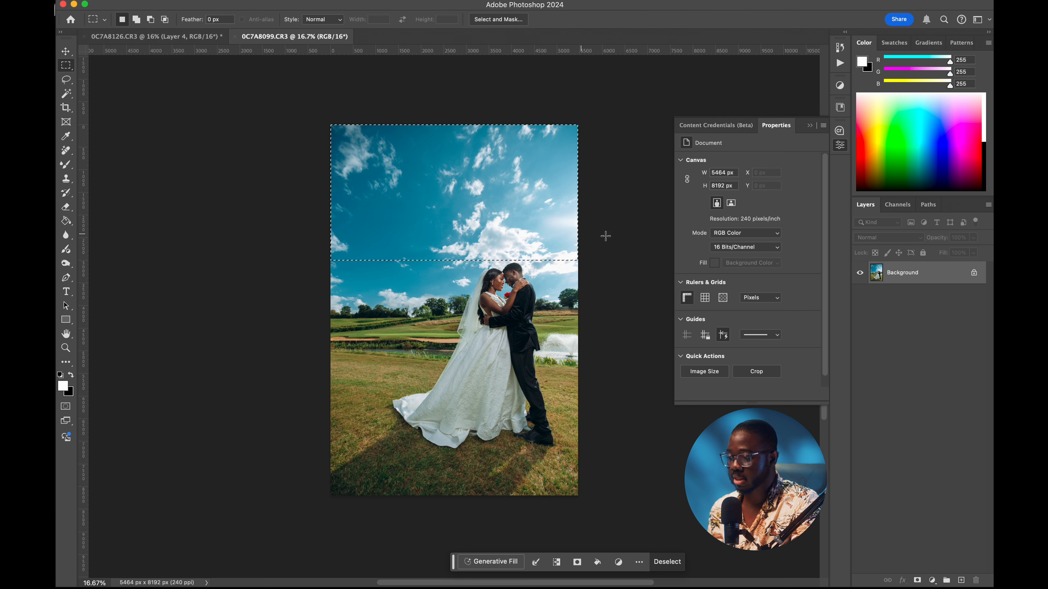
key(super+j)
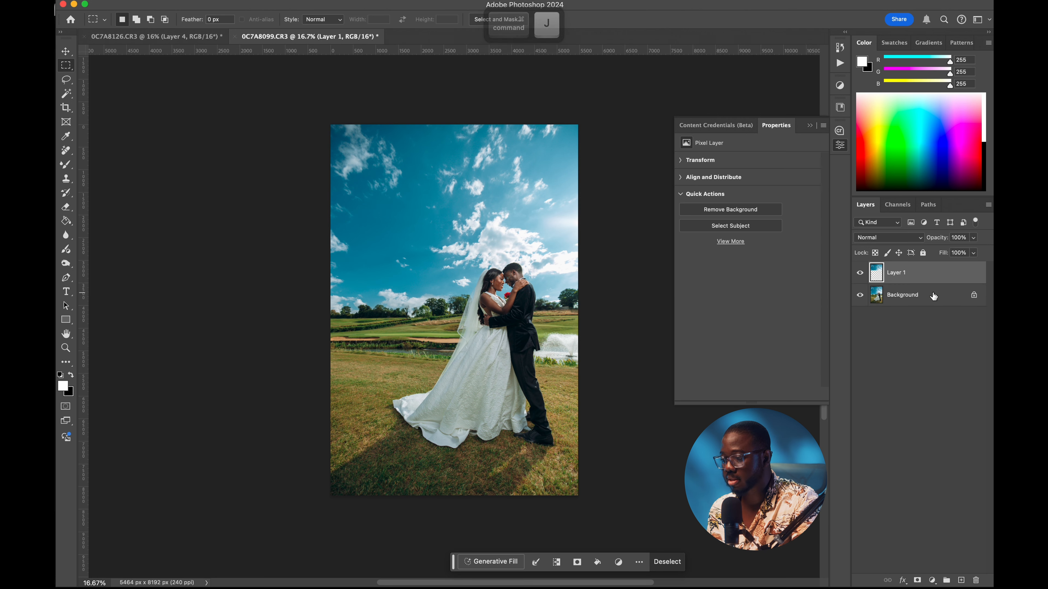
alt+click(859, 275)
alt+click(859, 277)
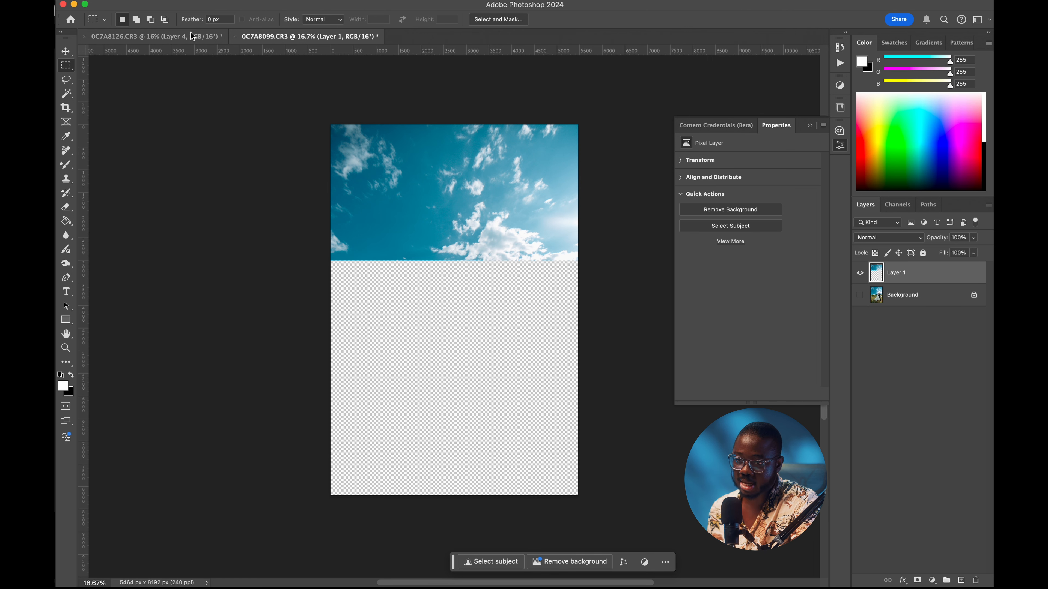
click(184, 41)
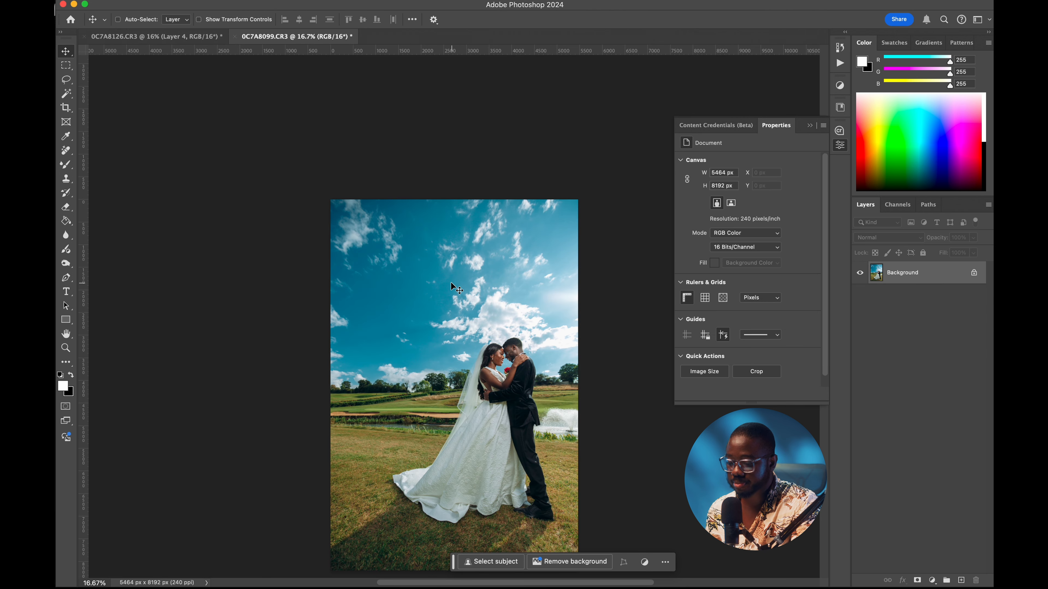
Step: Select the full-width sky area above the couple in 0C7A8099.CR3 and copy it to a new layer
key(m)
drag(310, 179, 601, 337)
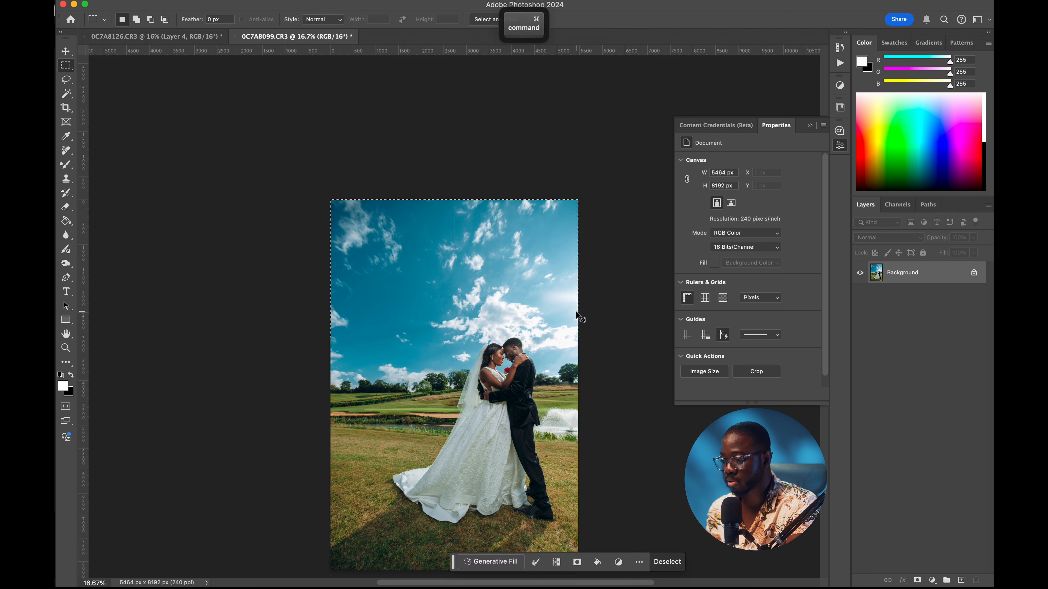
key(super+j)
Step: Move the copied sky layer into the 0C7A8126.CR3 document, above the stamped layer
click(183, 37)
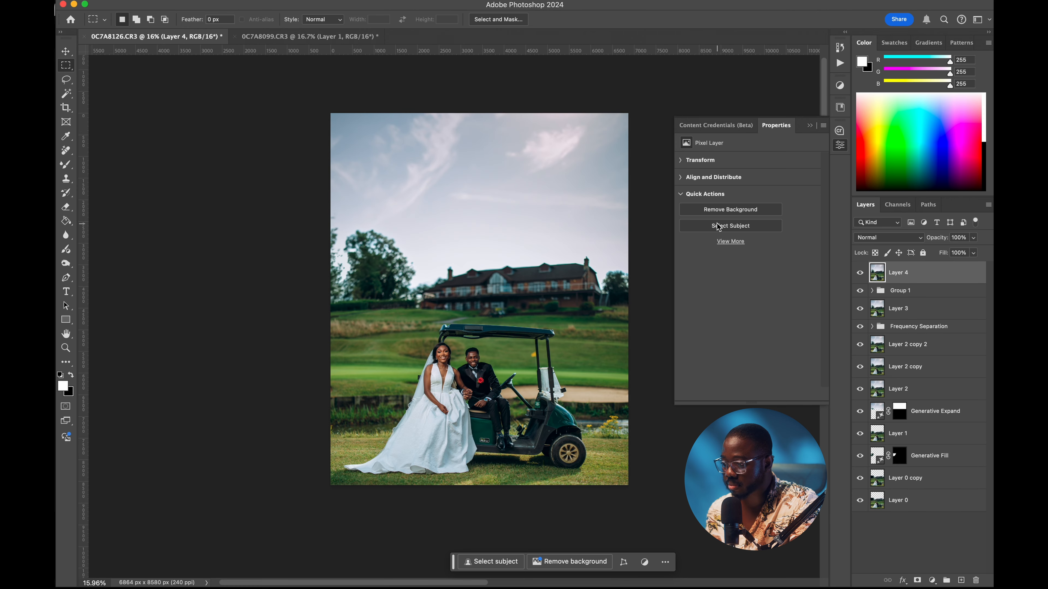
key(v)
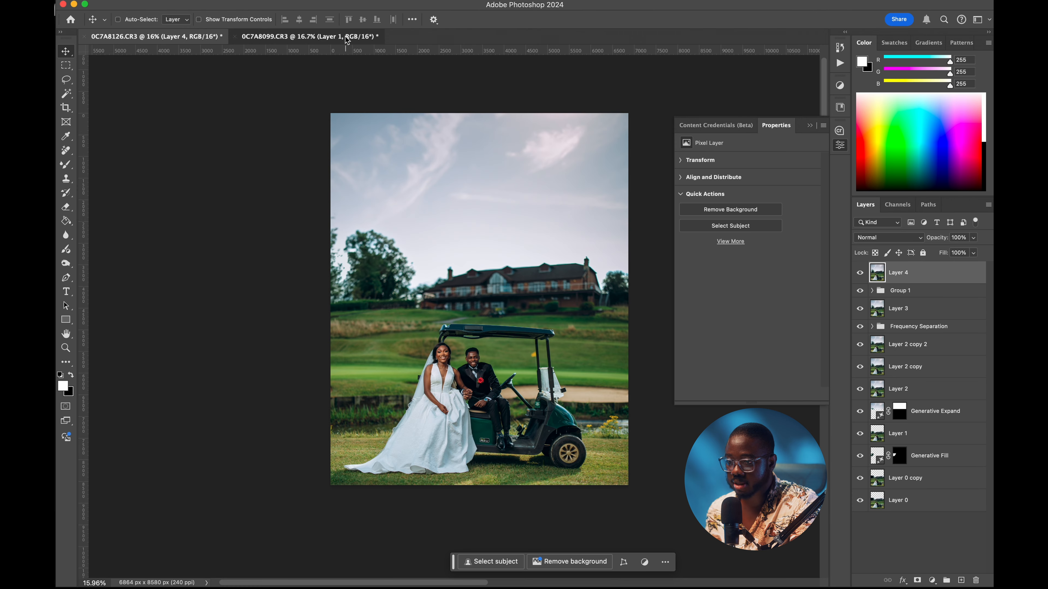
click(358, 37)
drag(512, 233, 302, 143)
key(super+z)
drag(440, 349, 446, 168)
Step: Scale the sky layer proportionally to about 126% so it spans the full canvas width from the top edge
key(super+t)
drag(568, 245, 634, 282)
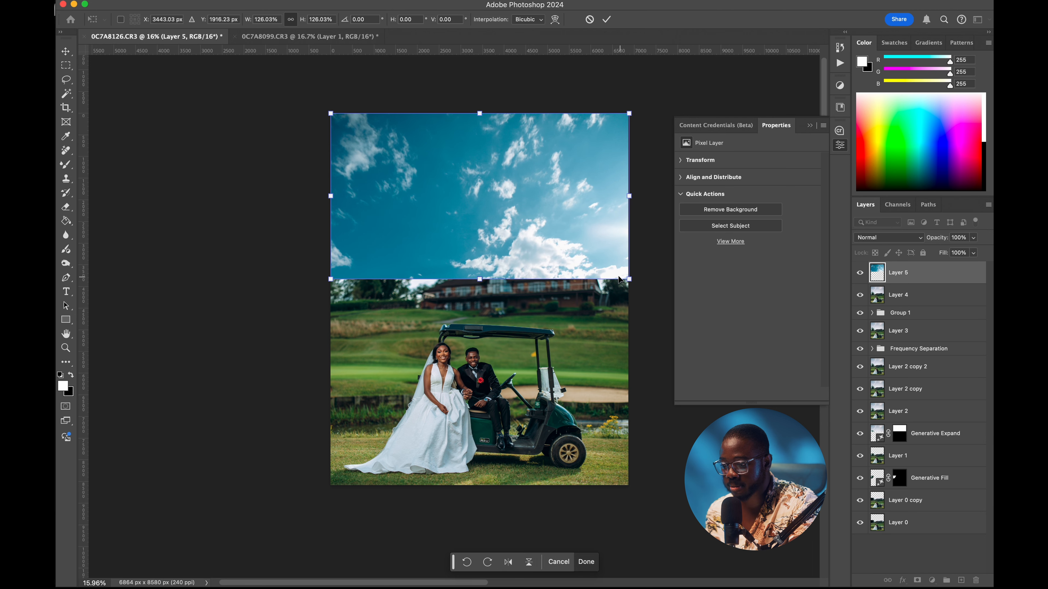
key(Return)
Step: Enlarge the sky layer again to about 113.6%, position it down to the clubhouse roof, and select Layer 4 beneath it
key(super+t)
drag(276, 301, 254, 313)
drag(474, 308, 487, 210)
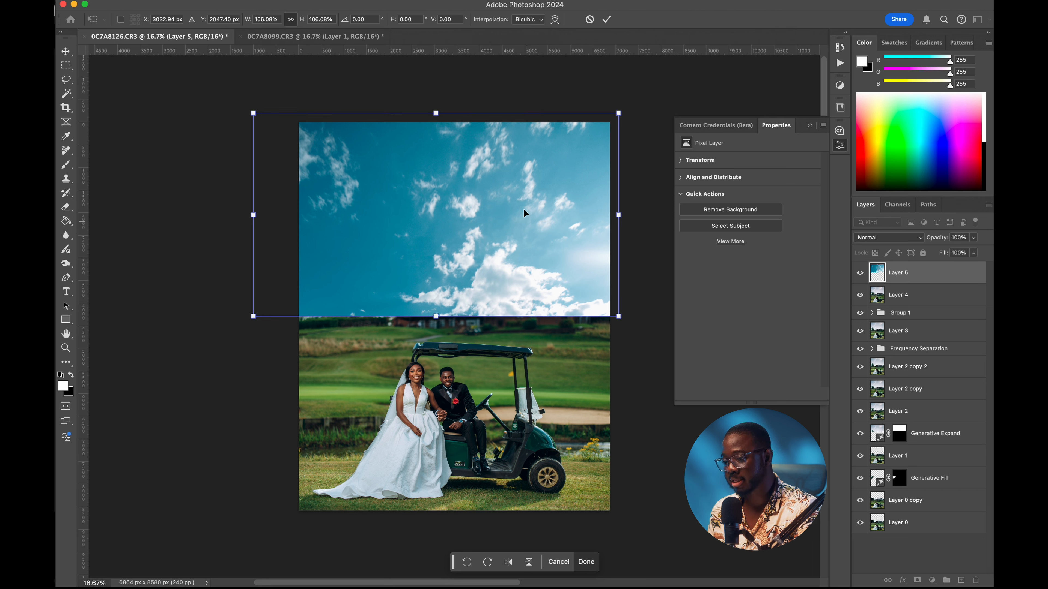
drag(511, 109, 533, 95)
drag(532, 183, 529, 182)
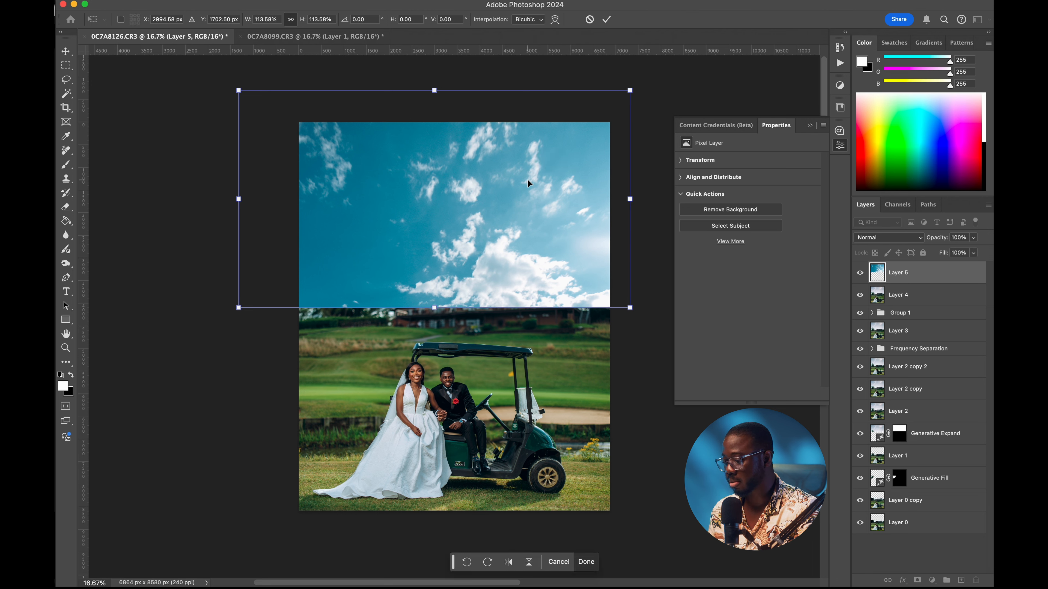
click(929, 297)
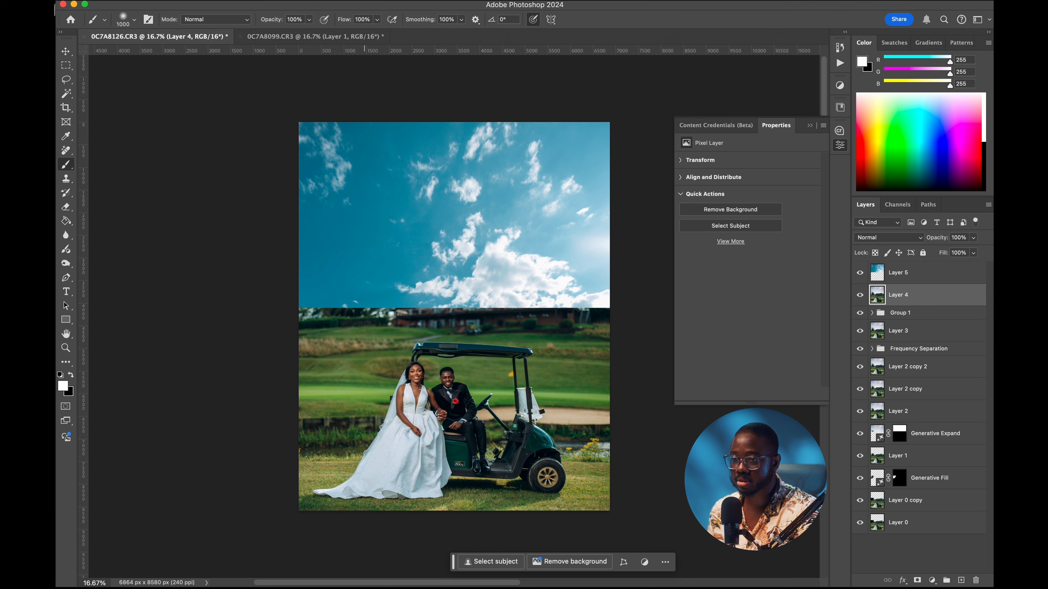
Step: Select the sky on Layer 4 and use that selection as a layer mask on the replacement sky in Layer 5
click(304, 0)
click(337, 129)
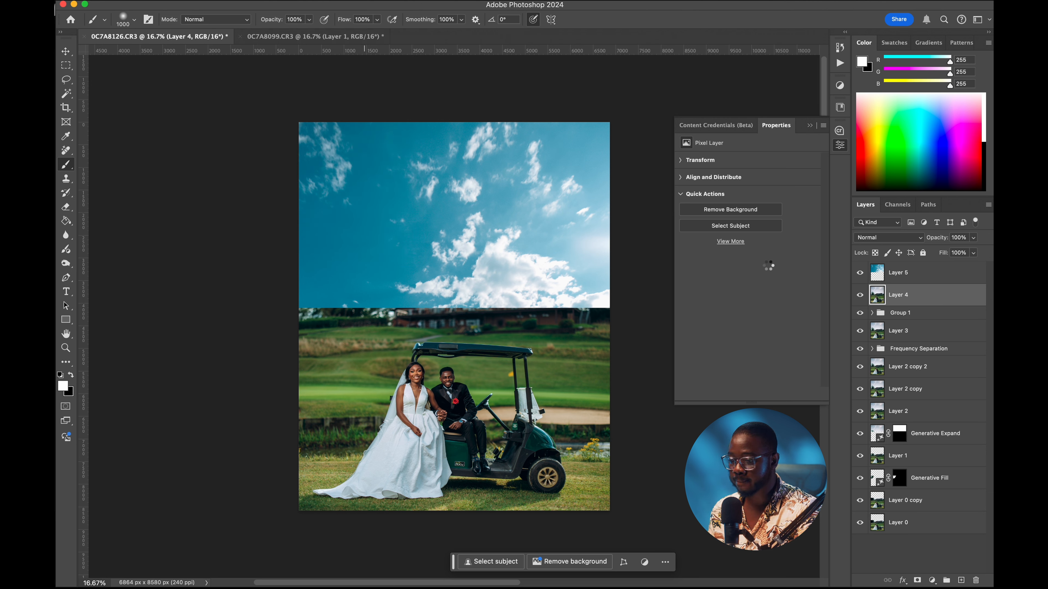
click(888, 276)
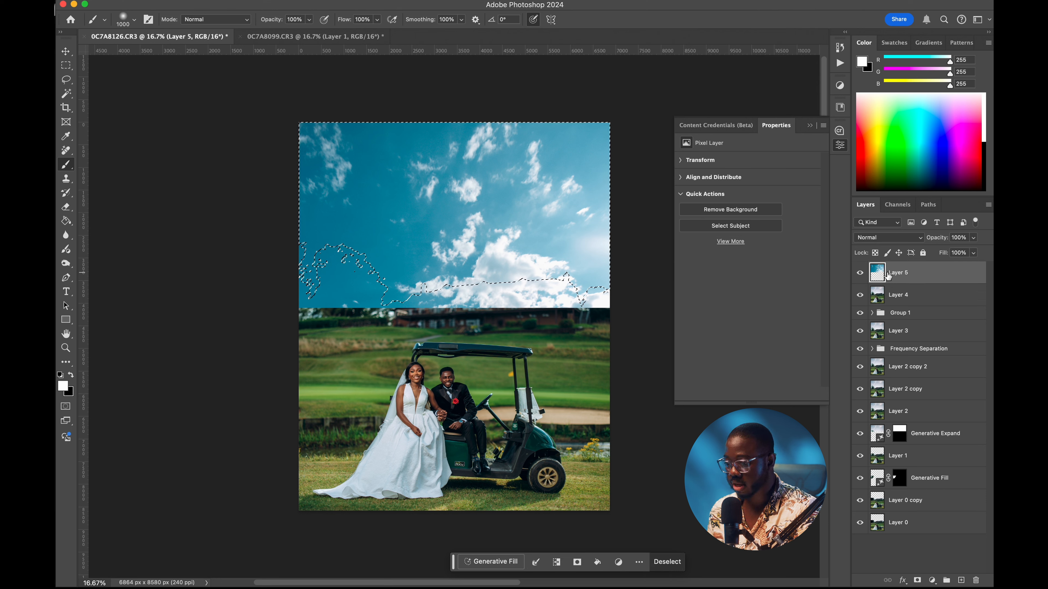
click(918, 580)
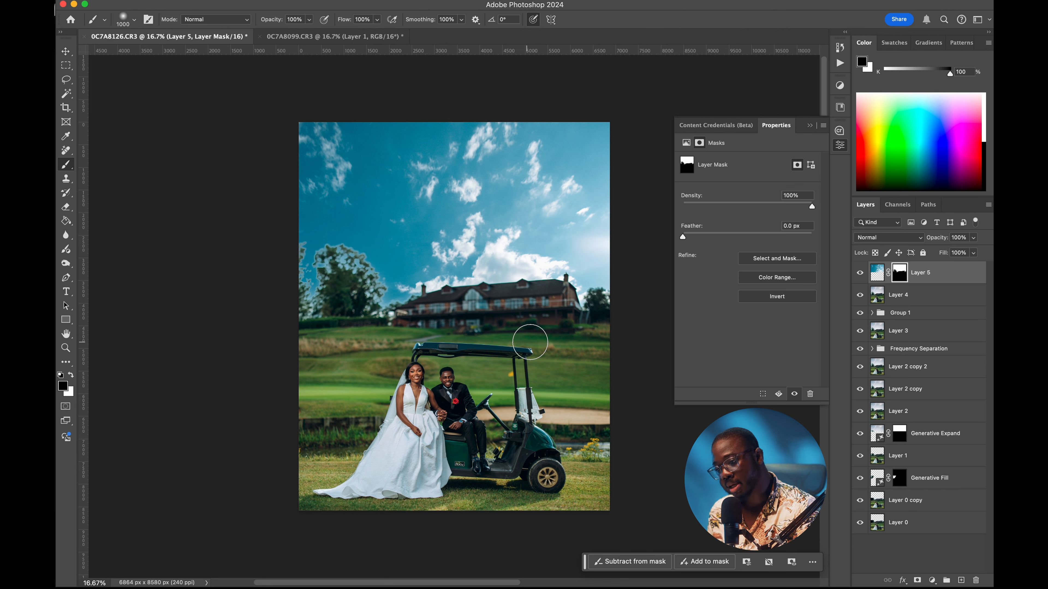
key(z)
mouse_move(395, 259)
mouse_down()
mouse_move(425, 287)
mouse_move(435, 263)
mouse_up()
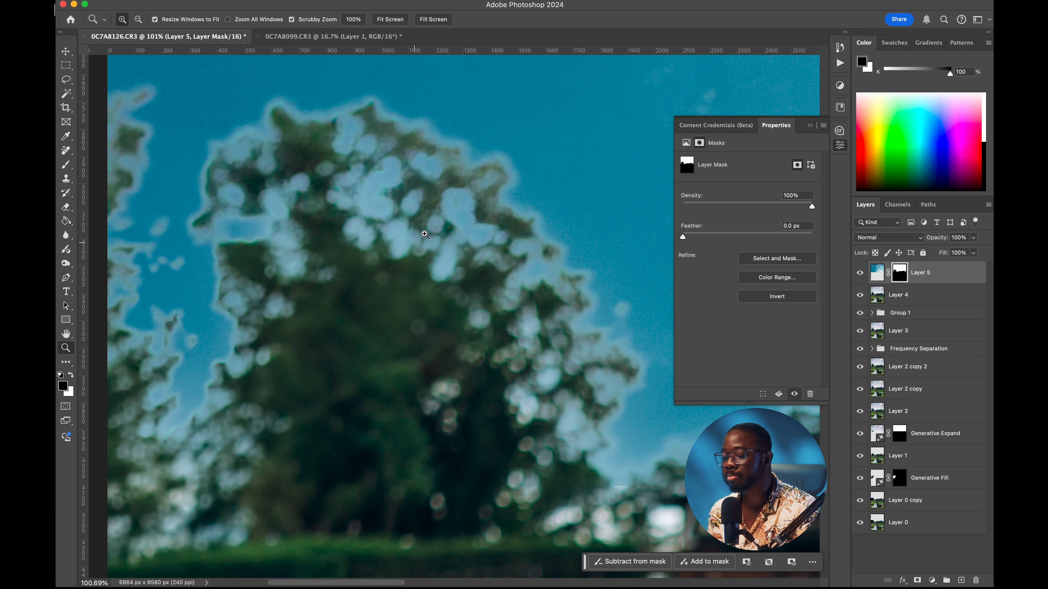
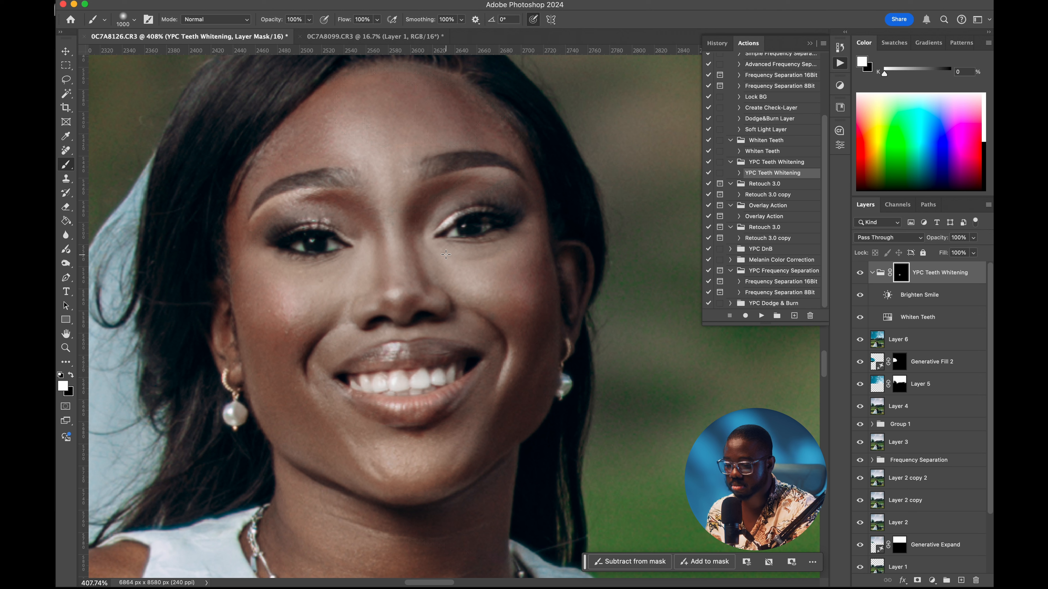
Step: Paint white over the bride's teeth on the YPC Teeth Whitening mask with a soft round brush, reducing its size from 15 to 10 px
right_click(507, 196)
drag(576, 218, 573, 219)
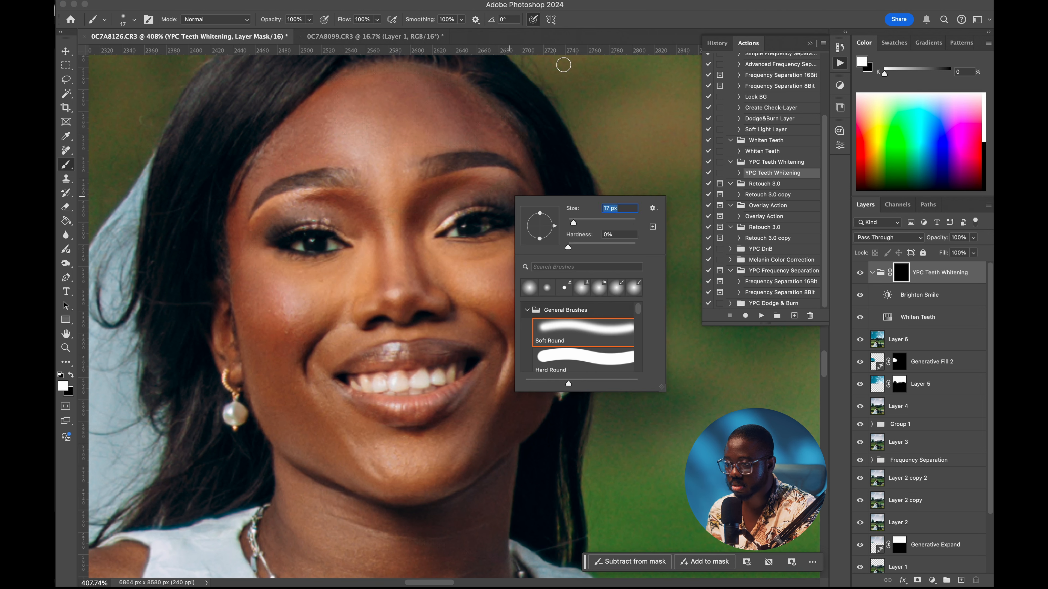
click(565, 14)
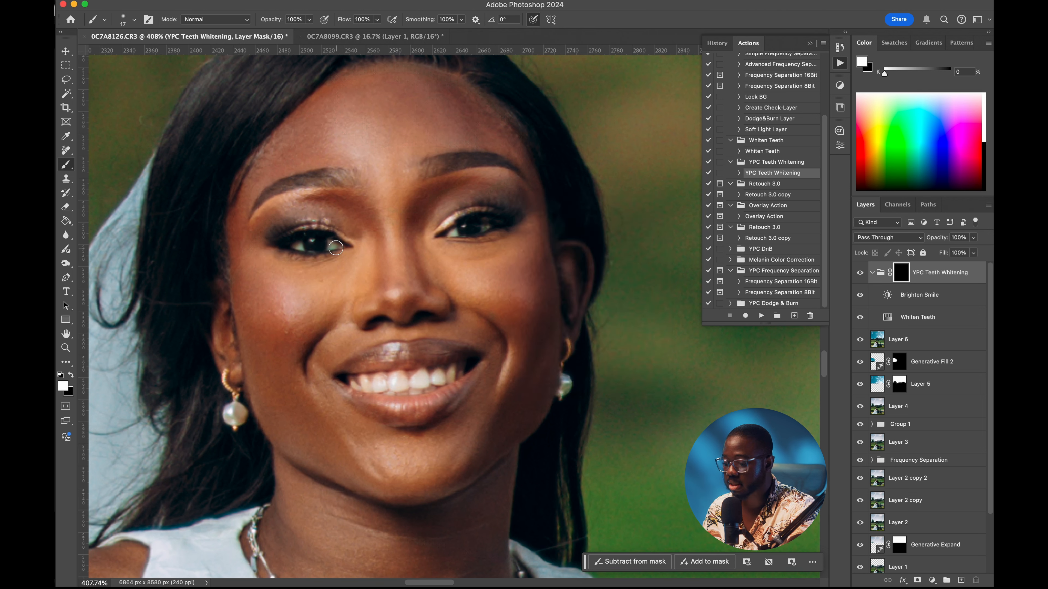
key(bracketright)
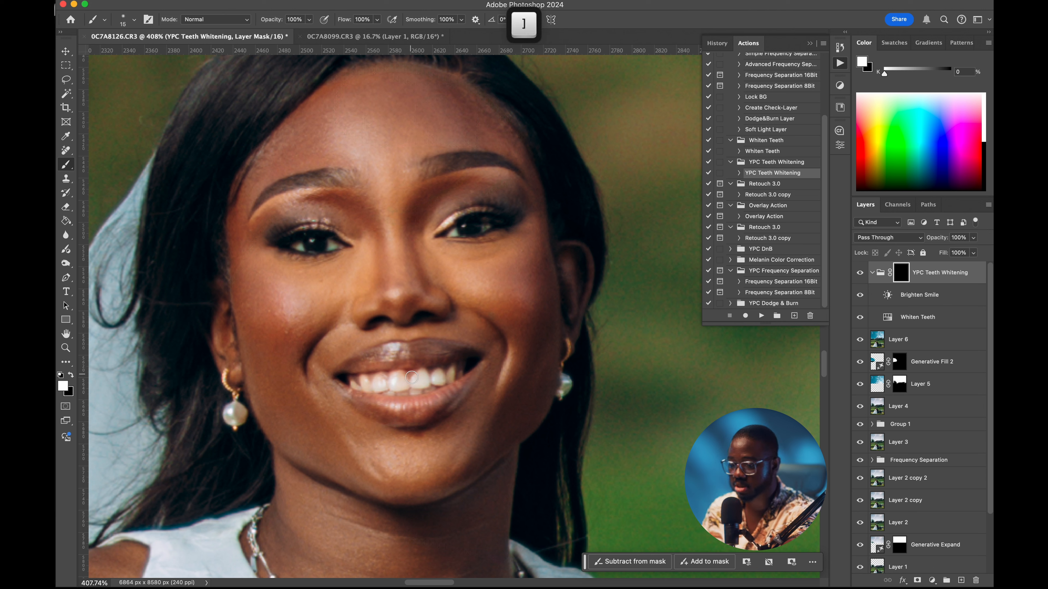
key(bracketleft)
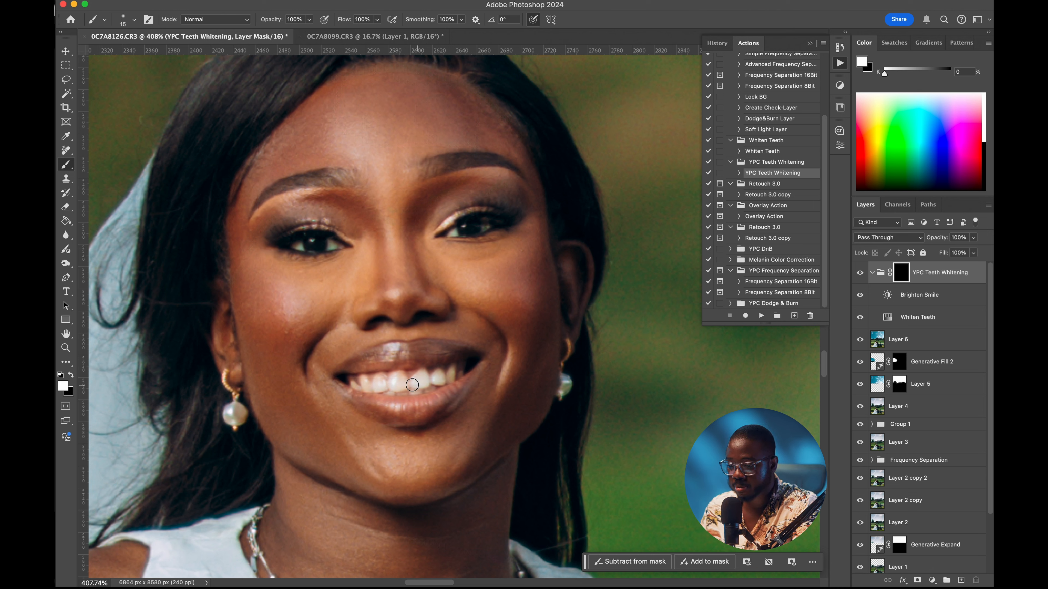
mouse_move(414, 377)
mouse_down()
mouse_move(438, 382)
mouse_move(448, 371)
mouse_up()
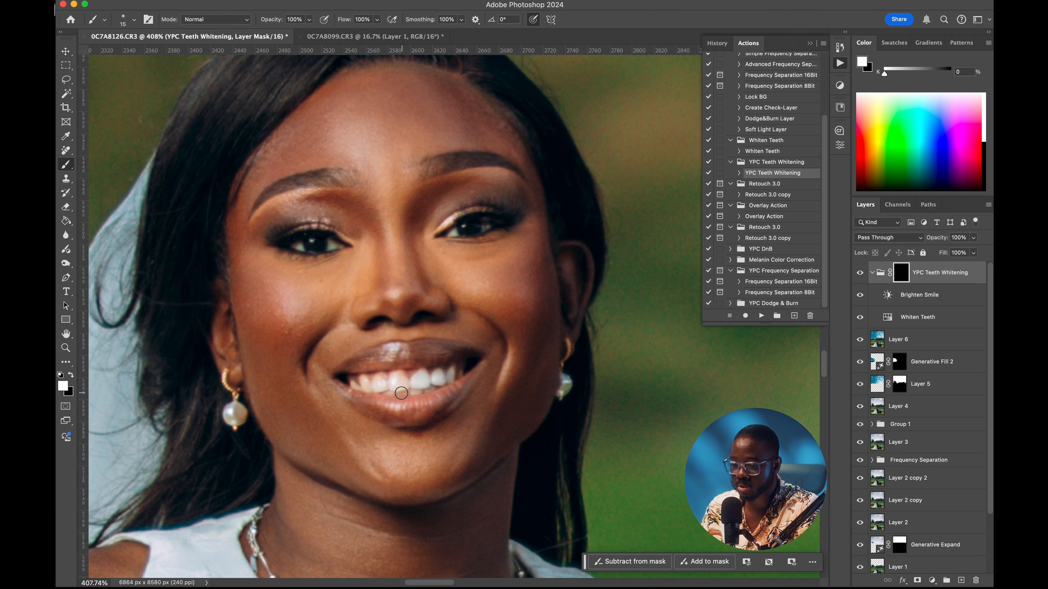
mouse_move(395, 379)
mouse_down()
mouse_move(356, 385)
mouse_move(397, 376)
mouse_move(406, 391)
mouse_move(422, 379)
mouse_move(387, 390)
mouse_move(449, 373)
mouse_move(386, 386)
mouse_move(394, 392)
mouse_up()
key(bracketleft)
key(bracketleft)
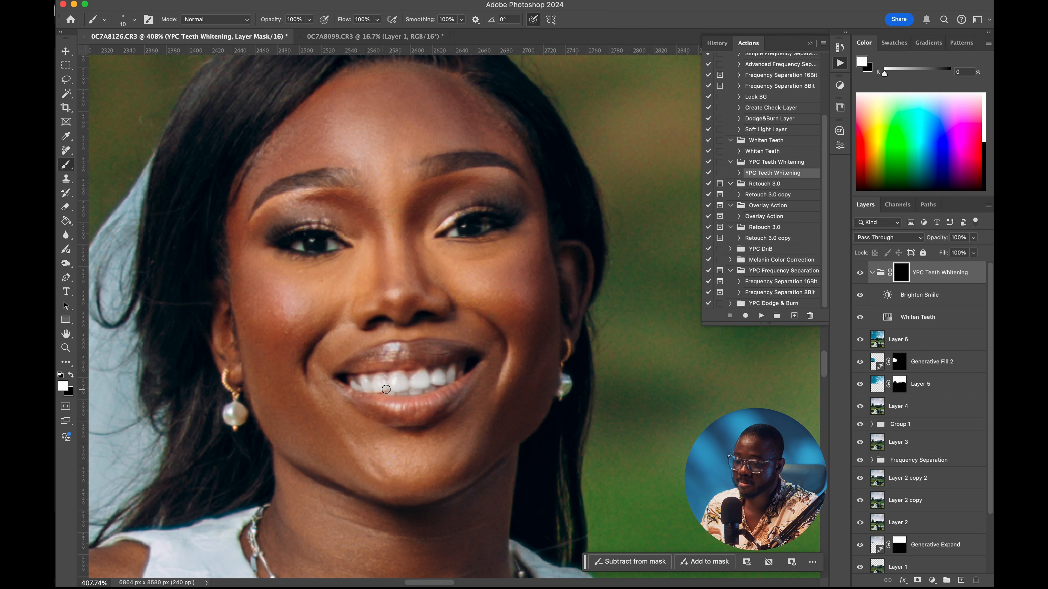
Step: Paint the whitening onto the groom's teeth on the same mask, using a 20 px brush and finishing with 10 px
key(space)
drag(468, 381, 298, 291)
mouse_move(493, 367)
mouse_down()
mouse_move(444, 346)
mouse_move(398, 304)
mouse_up()
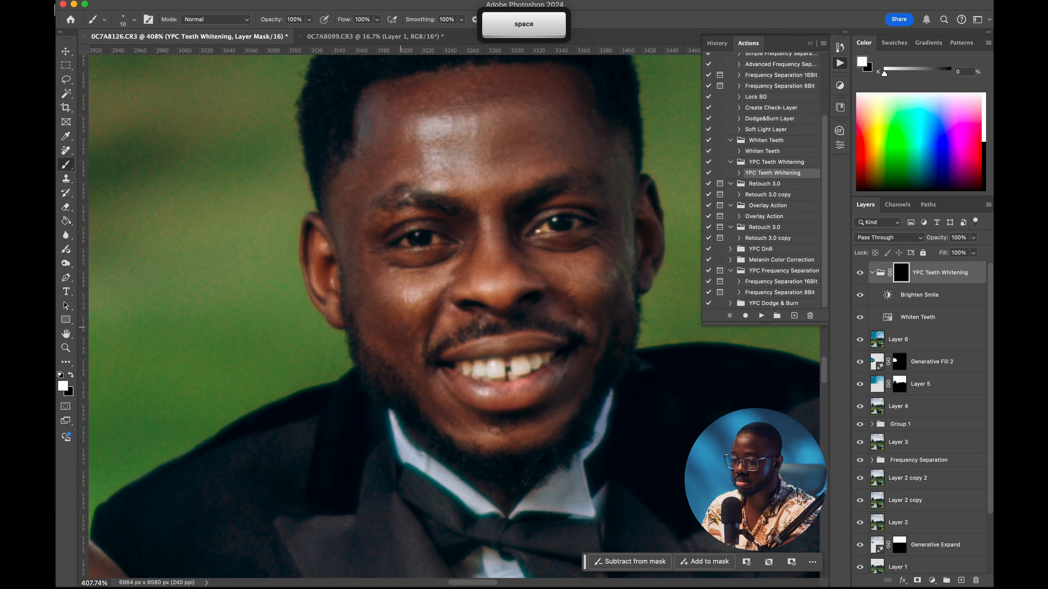
key(bracketright)
key(bracketright)
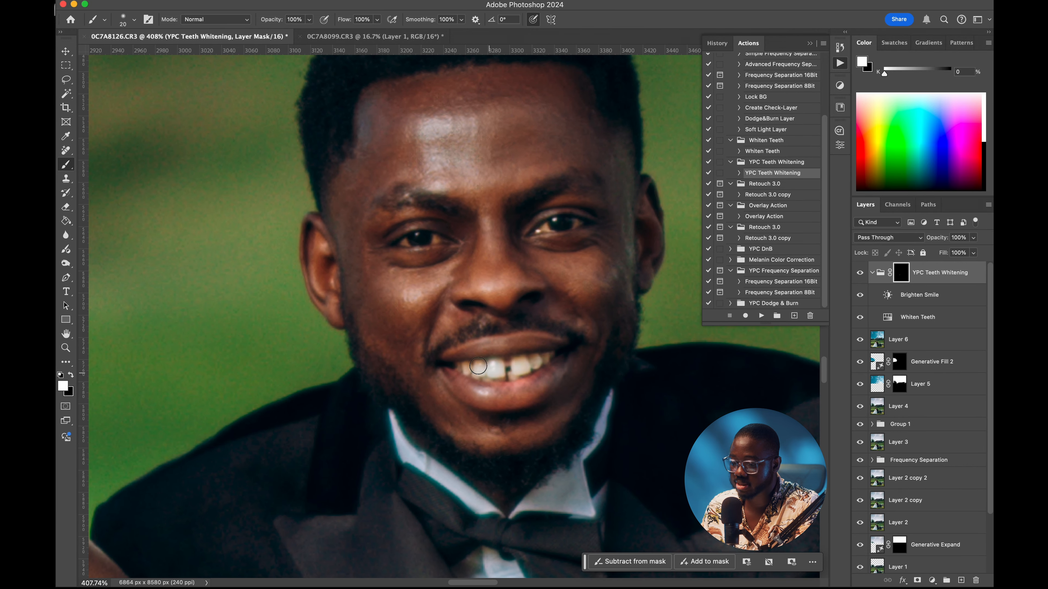
drag(456, 369, 502, 375)
key(bracketleft)
key(bracketleft)
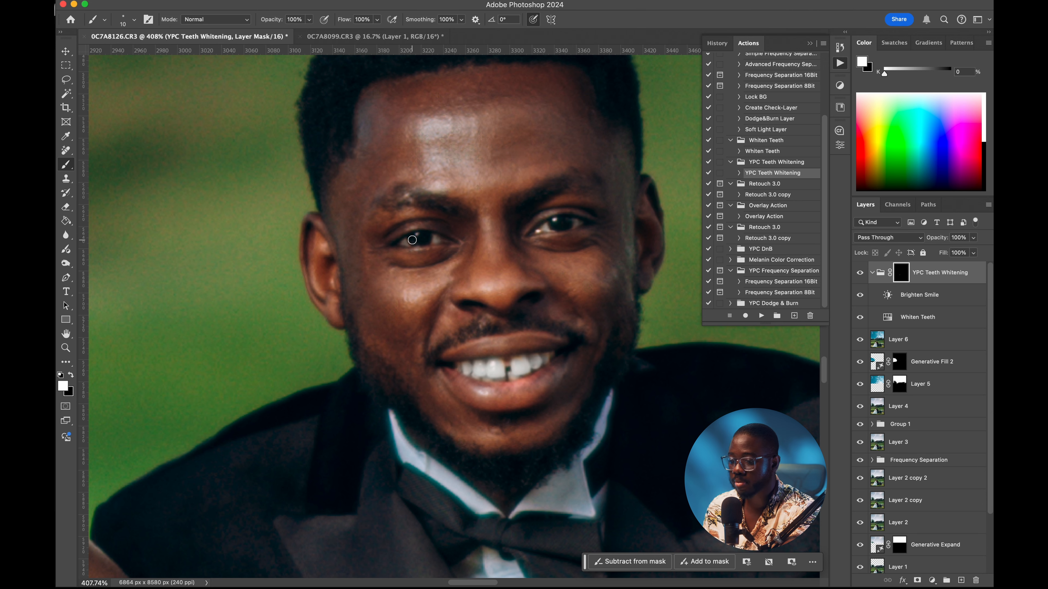
Step: Touch up the whitening mask along the groom's teeth with the 10 px brush, working at close magnification
key(super+minus)
key(super+minus)
key(super+minus)
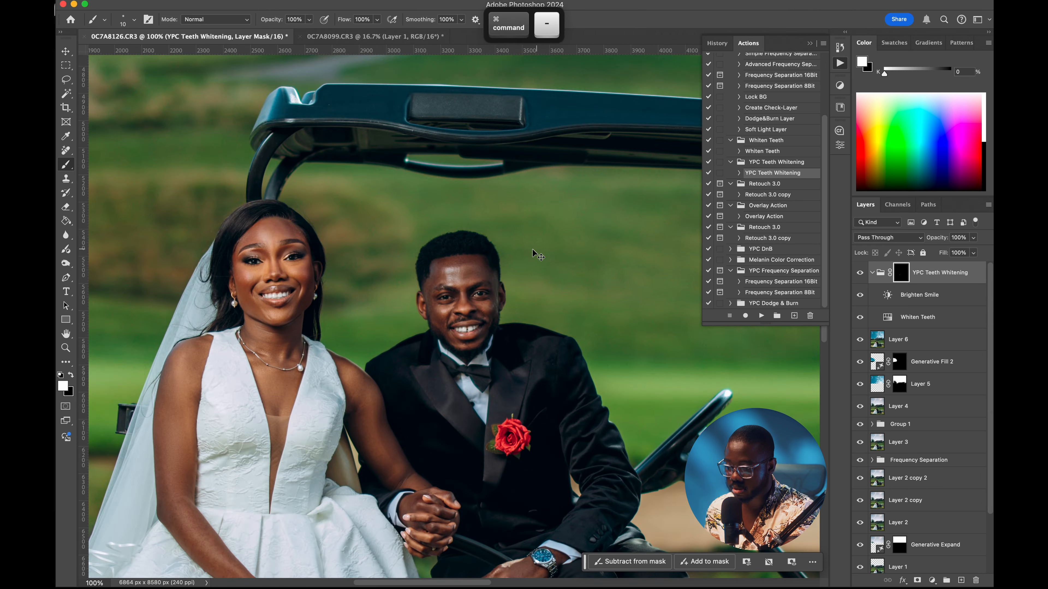
drag(473, 323, 412, 339)
key(super+space)
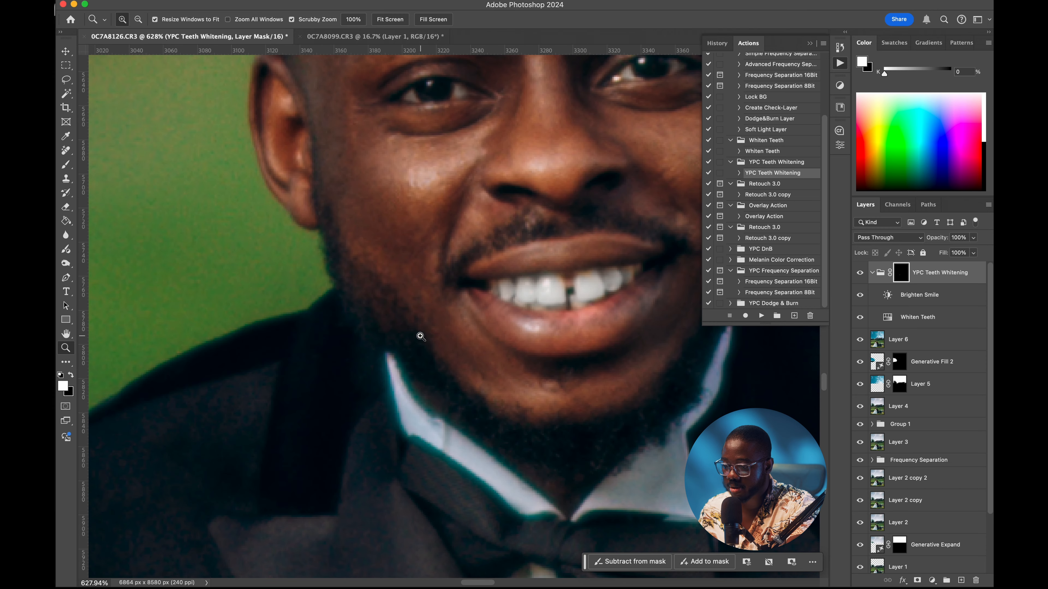
drag(554, 302, 563, 297)
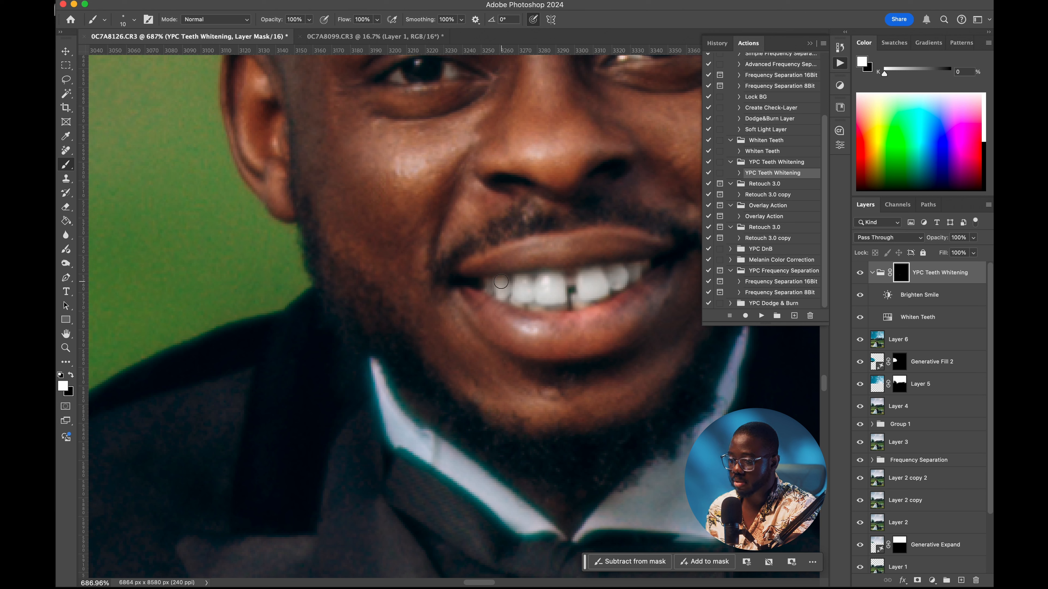
key(super+0)
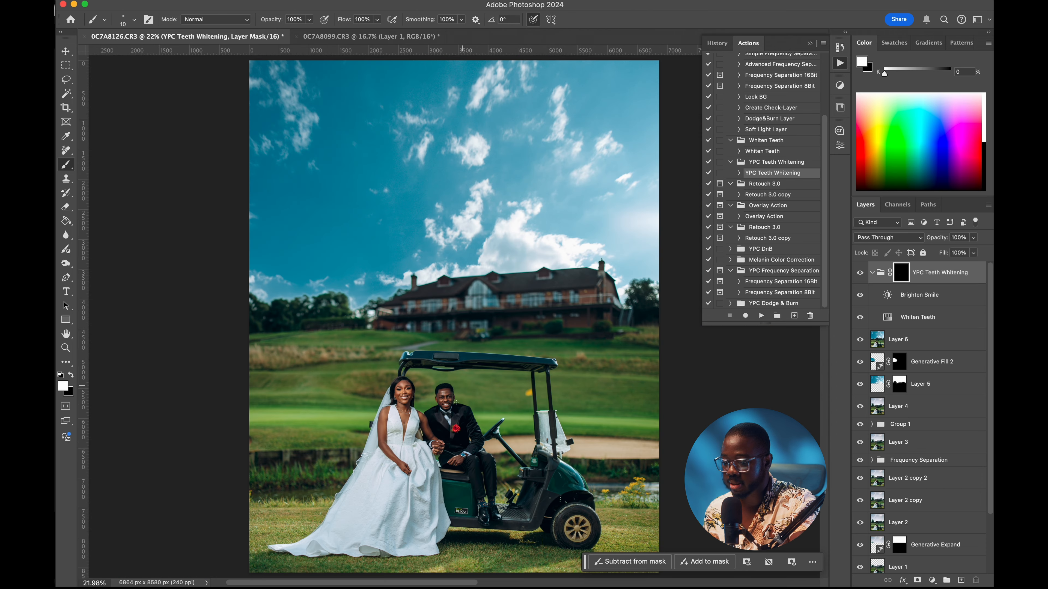
Step: Set the Reds saturation to -34 in the Whiten Teeth Hue/Saturation adjustment, checking it against both faces
key(z)
drag(402, 419, 475, 378)
key(space)
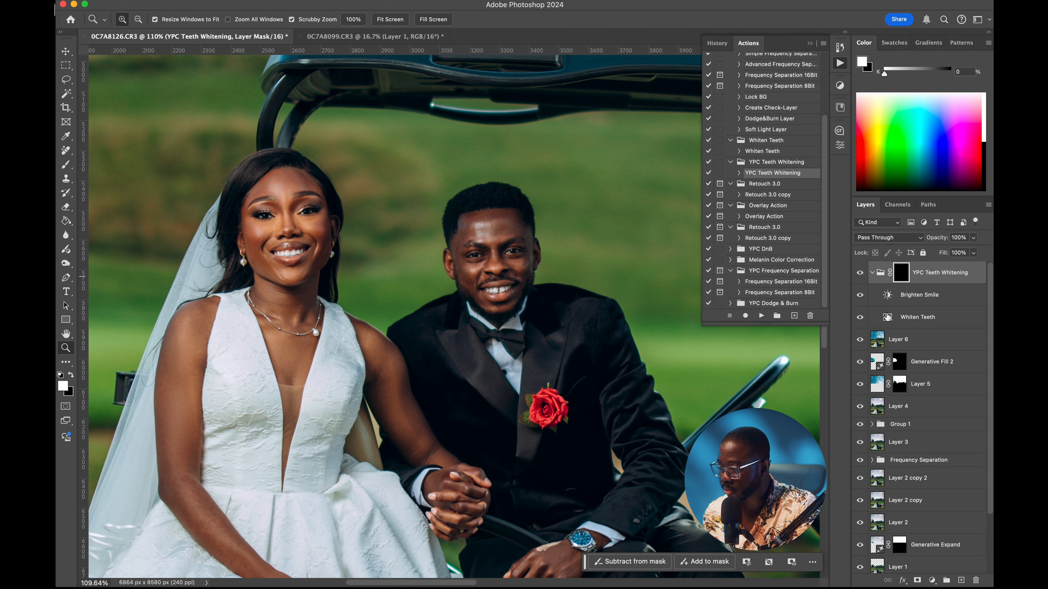
click(887, 317)
double_click(887, 318)
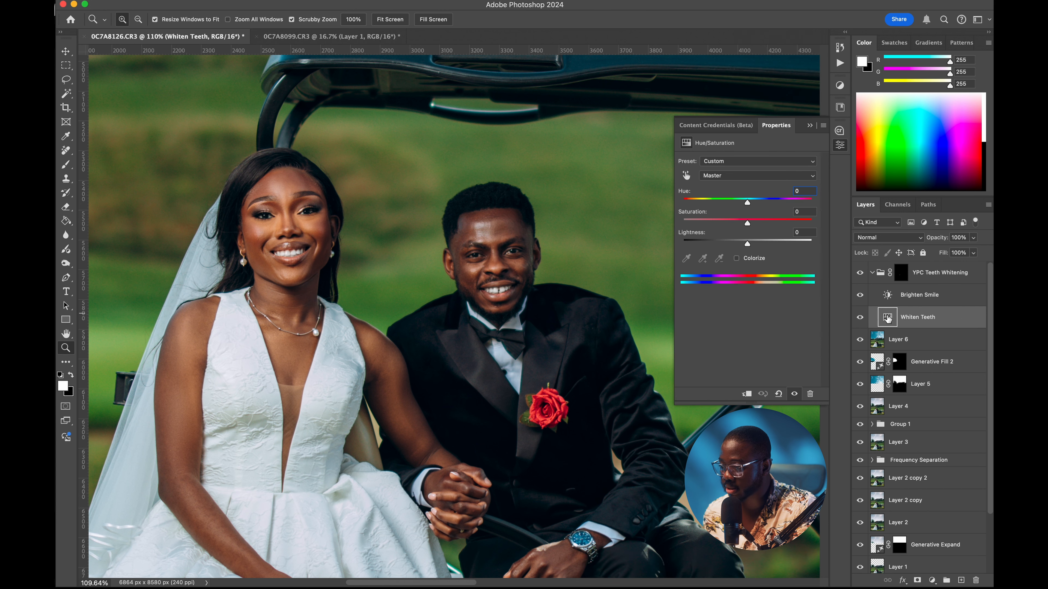
click(726, 177)
click(727, 186)
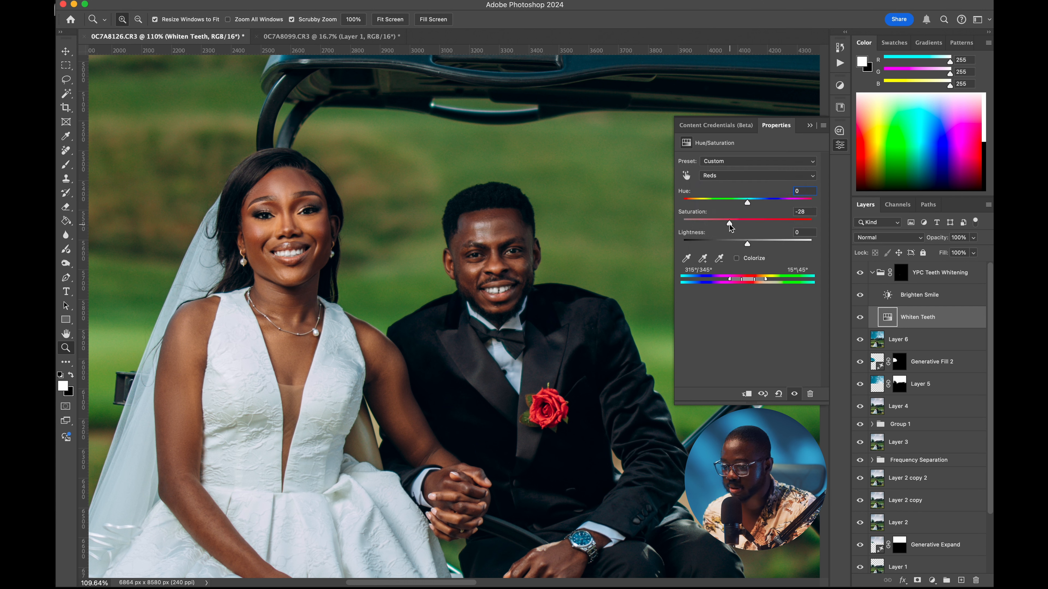
drag(269, 213, 301, 213)
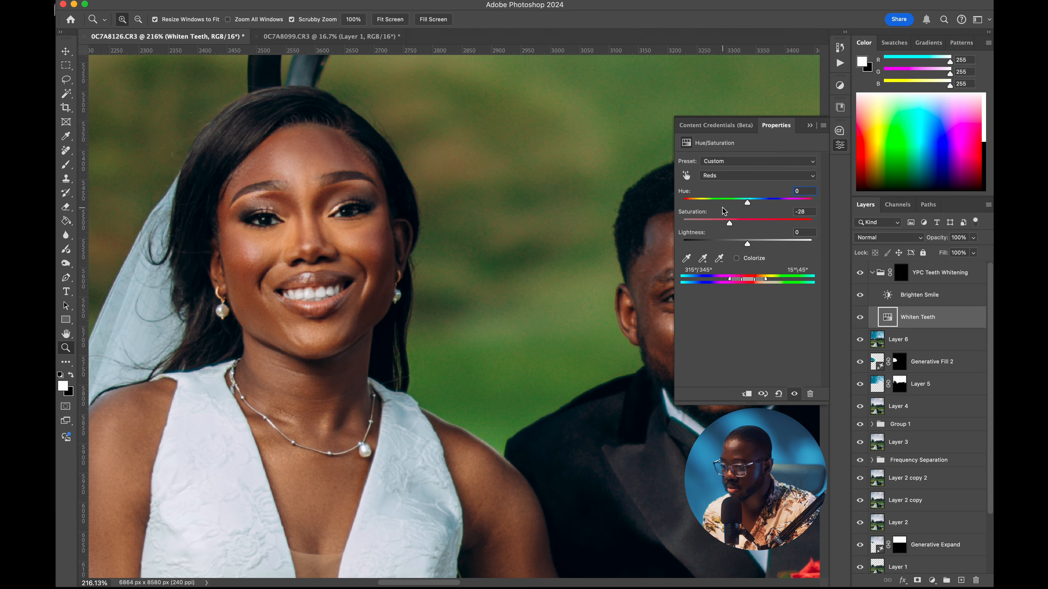
drag(730, 225, 724, 223)
key(space)
drag(562, 215, 428, 213)
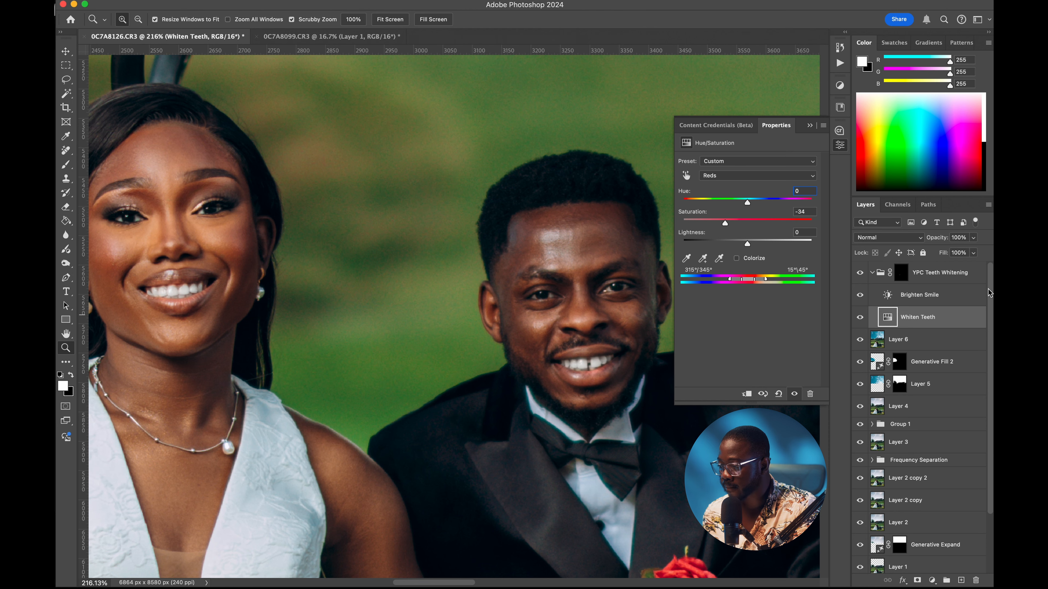
Step: Collapse the YPC Teeth Whitening group and set its opacity to 70%
click(900, 278)
click(873, 275)
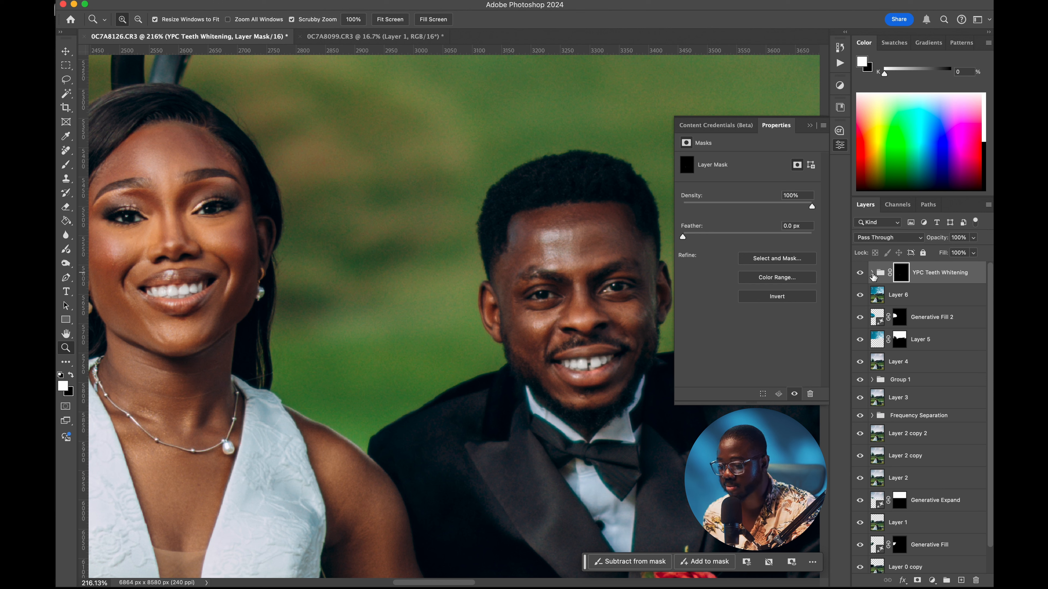
key(v)
key(8)
key(7)
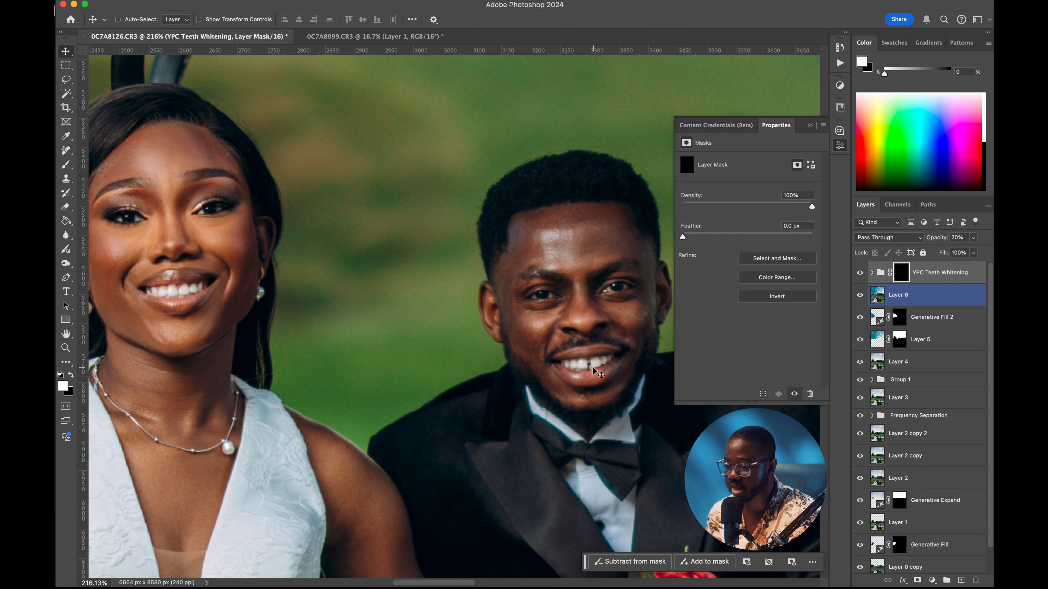
key(super+0)
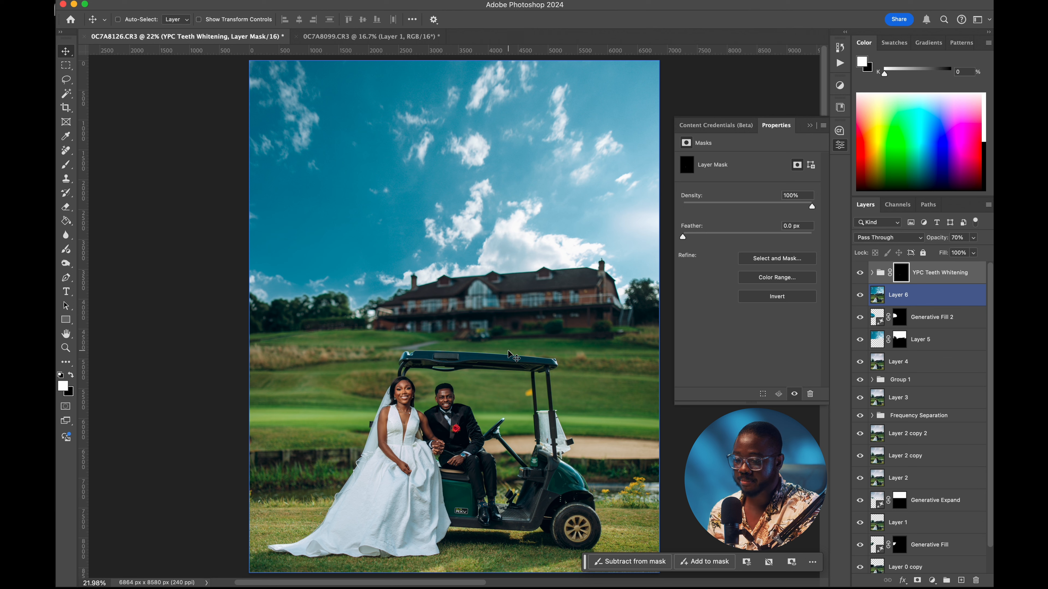
Step: Stamp all visible layers into a new merged layer above the YPC Teeth Whitening group
key(z)
drag(499, 367, 503, 292)
key(space)
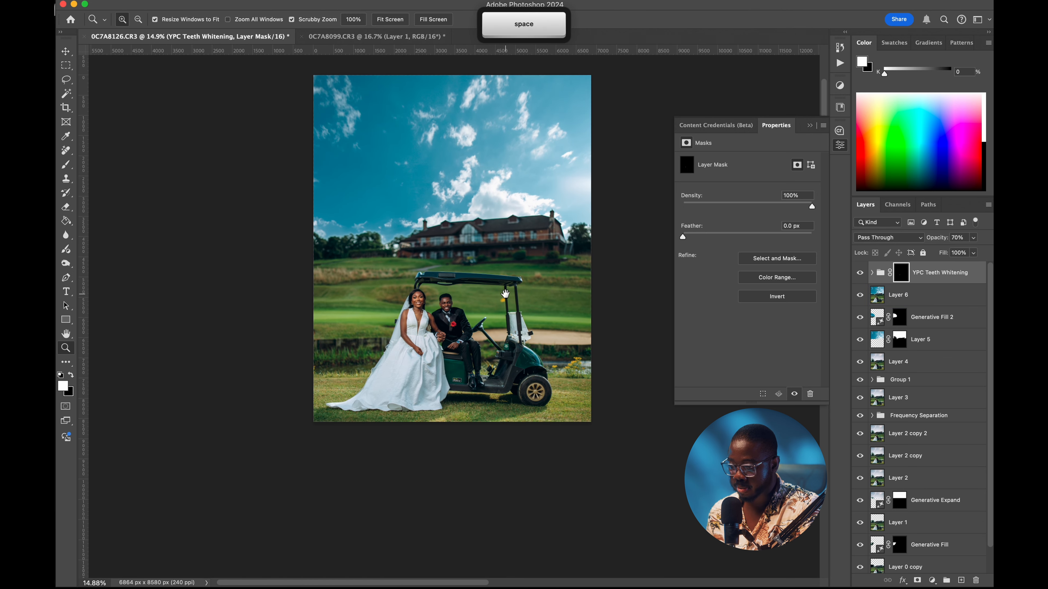
click(941, 273)
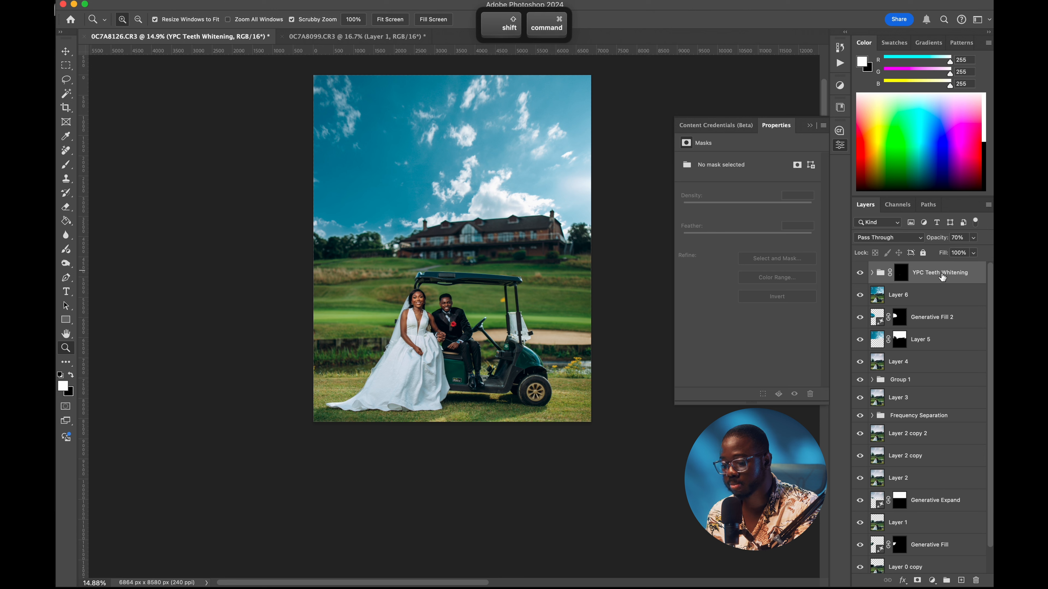
key(shift+alt+super+e)
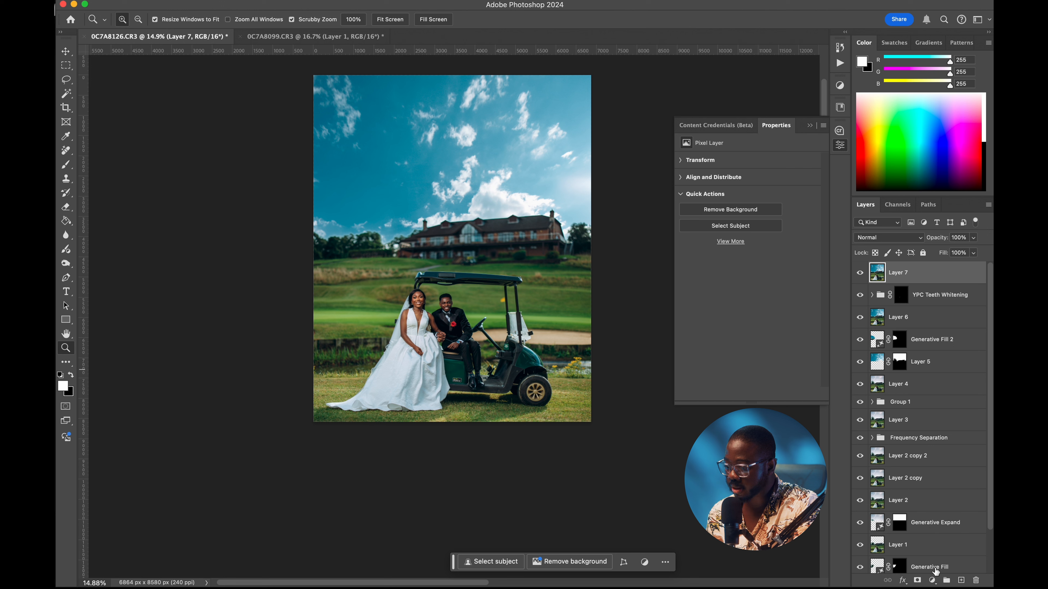
Step: Add a Levels adjustment above the merged layer with the white input at 231 and the black input at 2, using the clipping preview
click(932, 581)
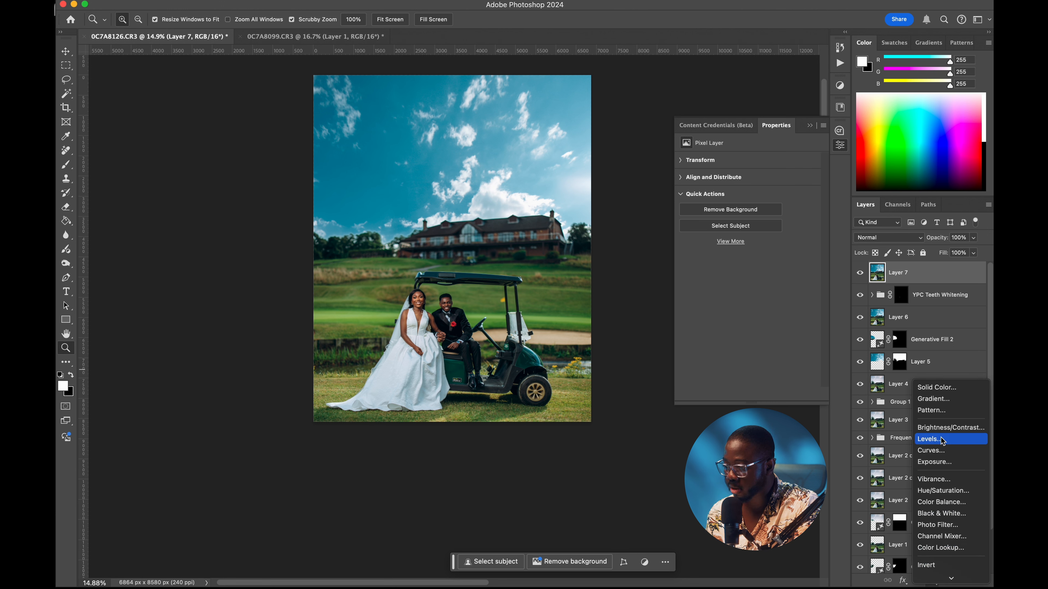
click(942, 441)
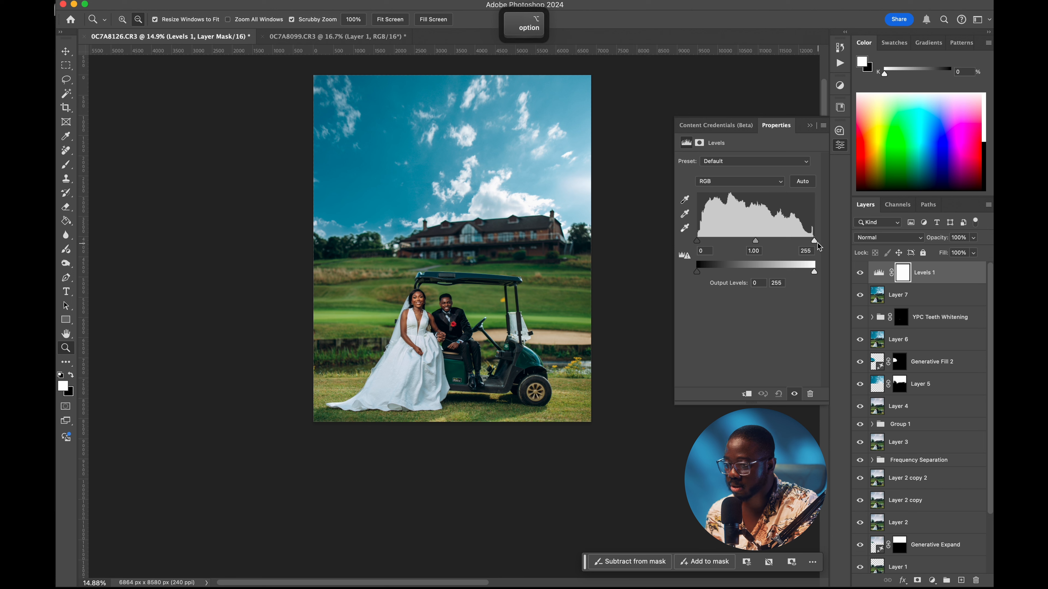
drag(815, 243, 803, 245)
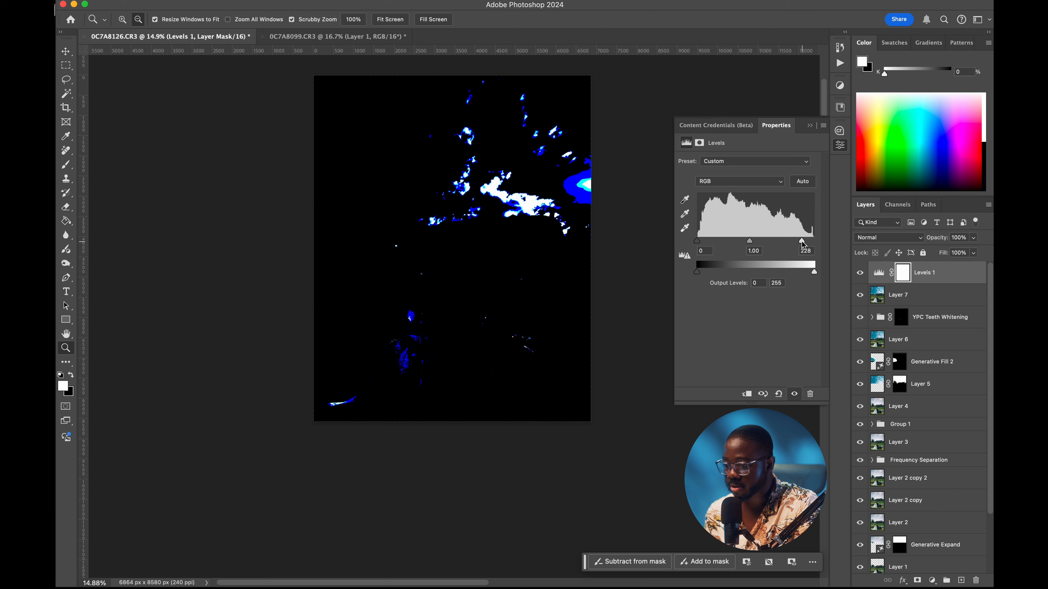
drag(803, 245, 804, 244)
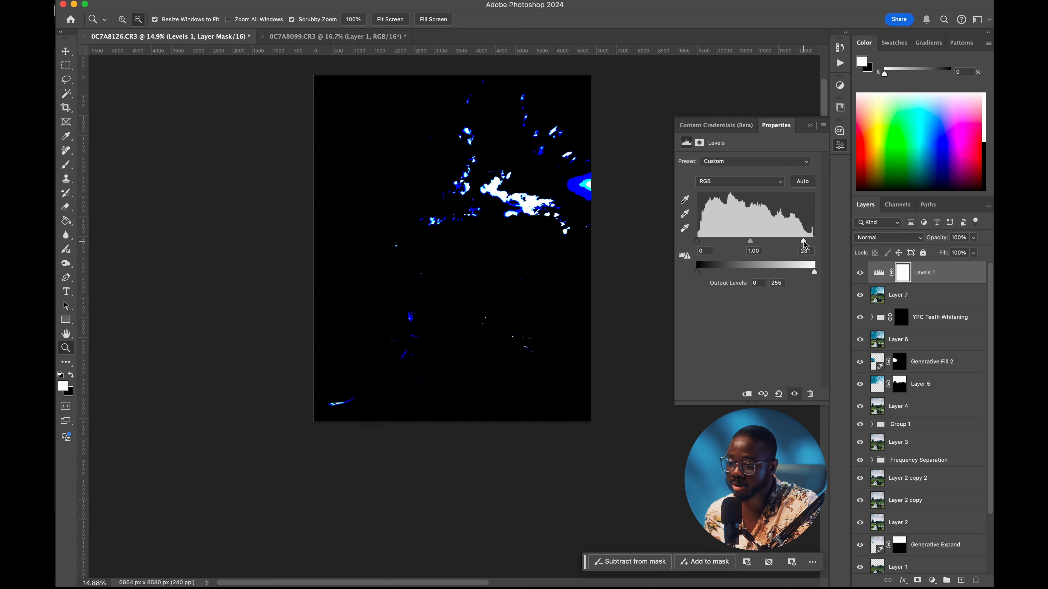
drag(805, 245, 805, 245)
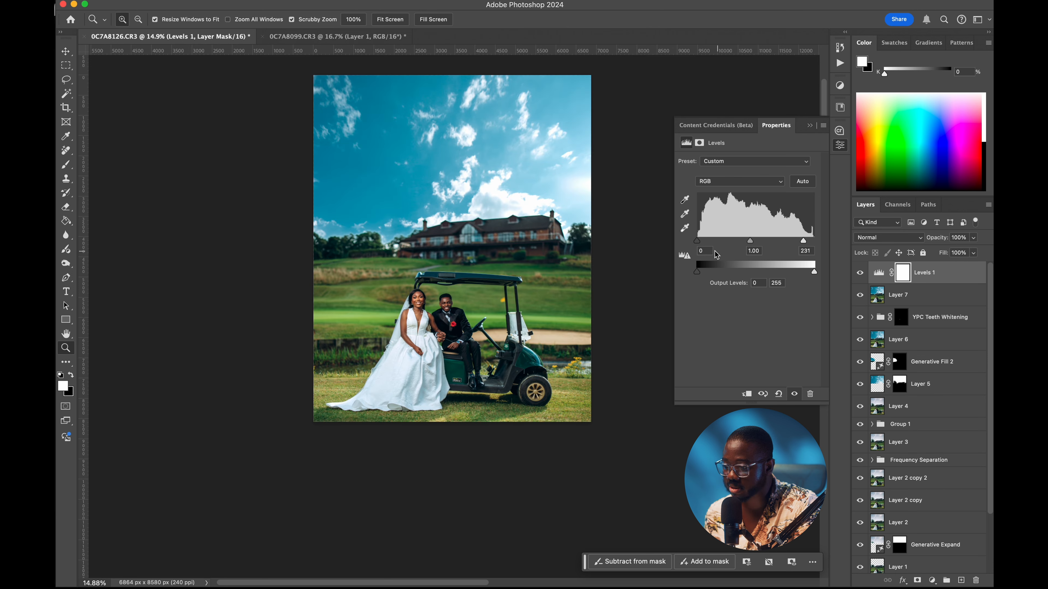
drag(700, 244, 700, 245)
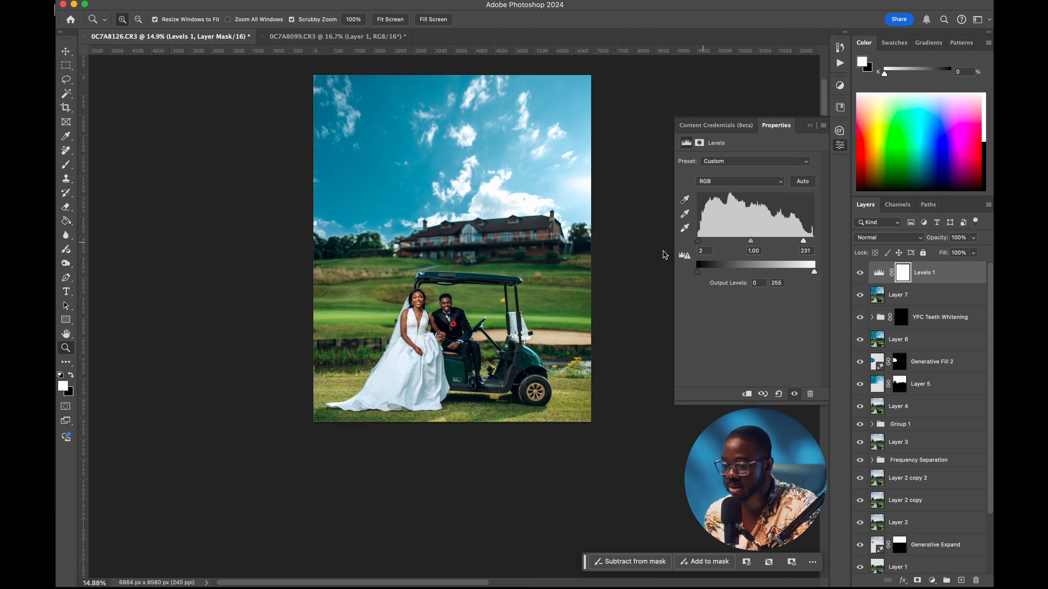
Step: Make a Select Subject selection of the couple and golf cart on Layer 7
drag(415, 314, 424, 261)
key(space)
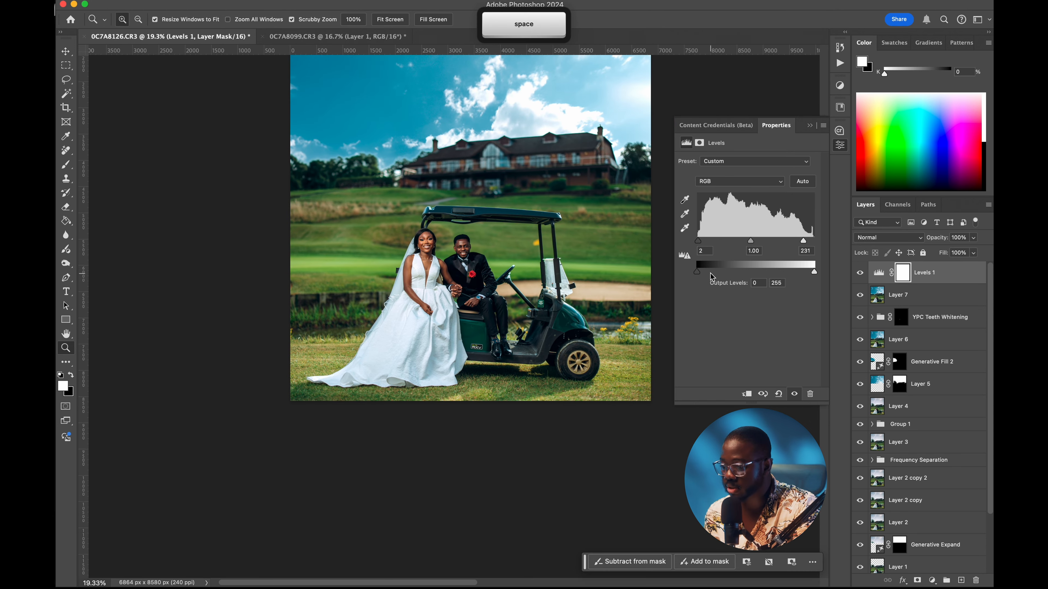
click(910, 296)
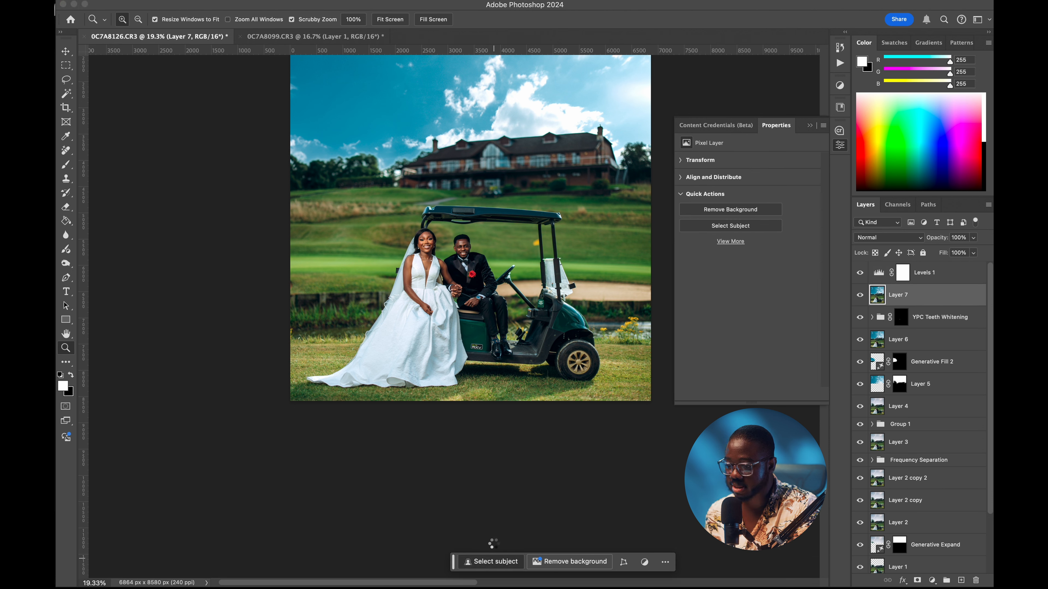
scroll(472, 309, down, 2)
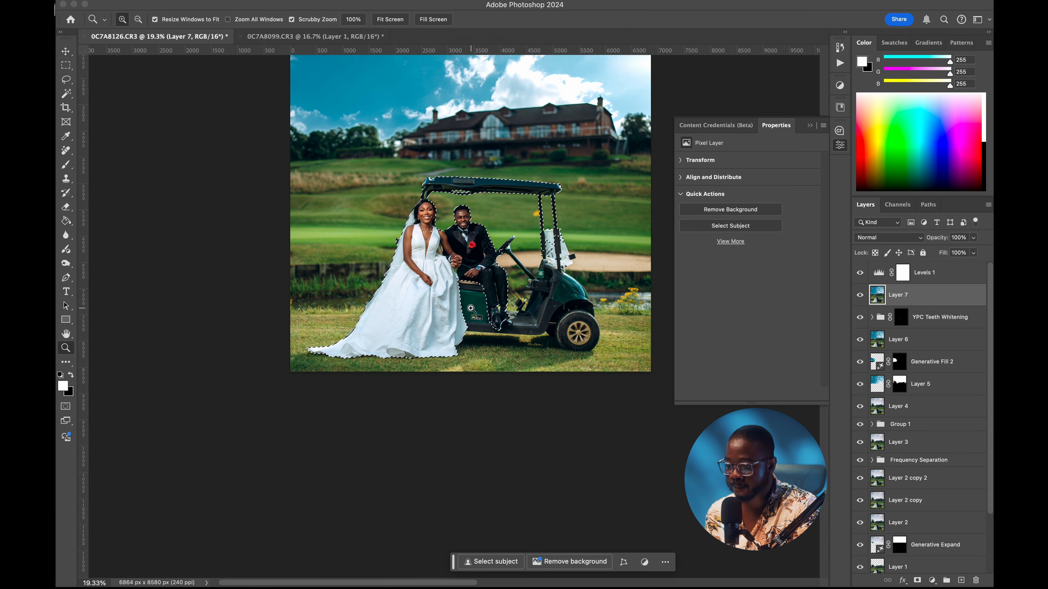
Step: Add the cart's green side panel, seat edge and lower sill beside the groom's legs to the selection with the Lasso tool
mouse_move(550, 284)
mouse_down()
mouse_move(589, 297)
mouse_move(569, 291)
mouse_up()
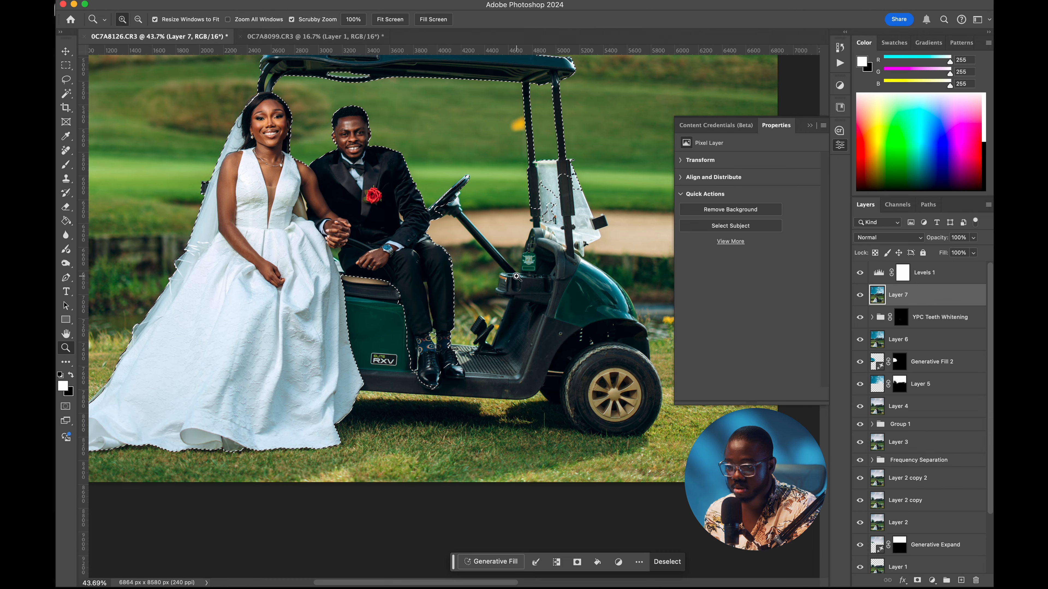
scroll(358, 227, down, 2)
key(space)
drag(357, 227, 353, 310)
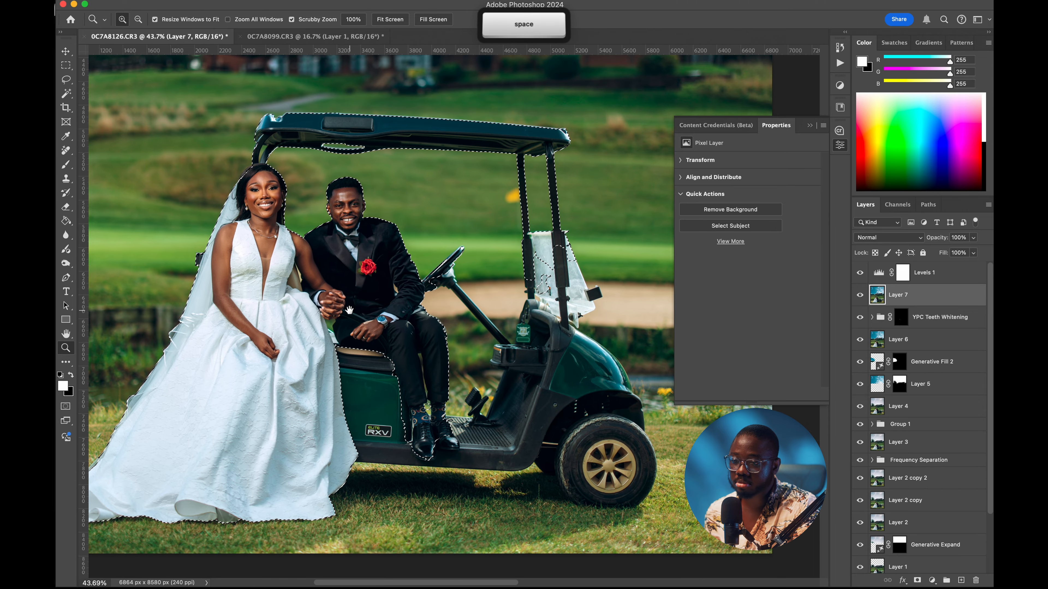
drag(368, 360, 414, 316)
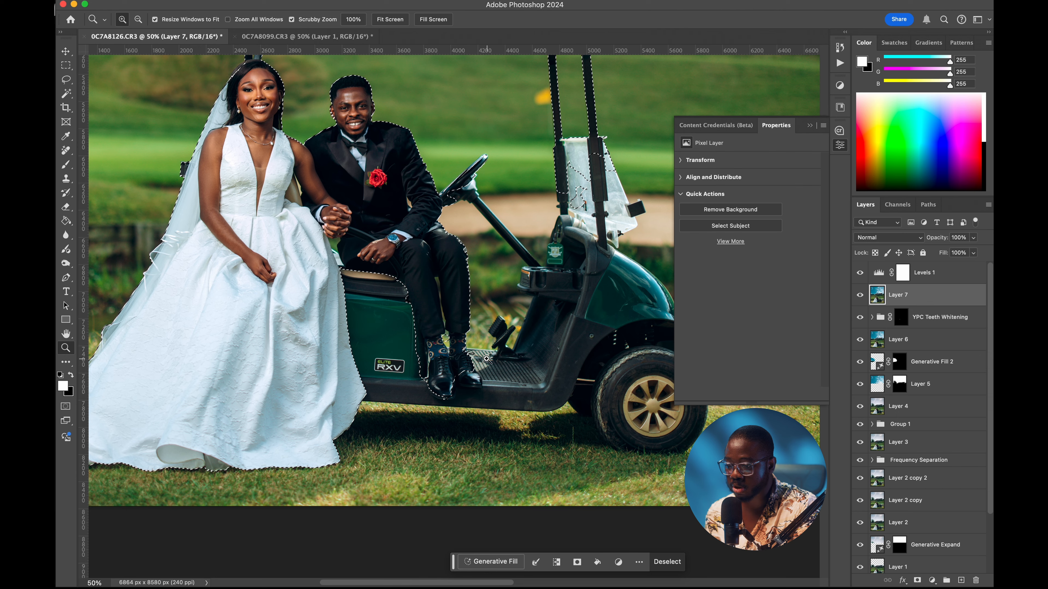
shift+click(455, 352)
scroll(471, 355, down, 1)
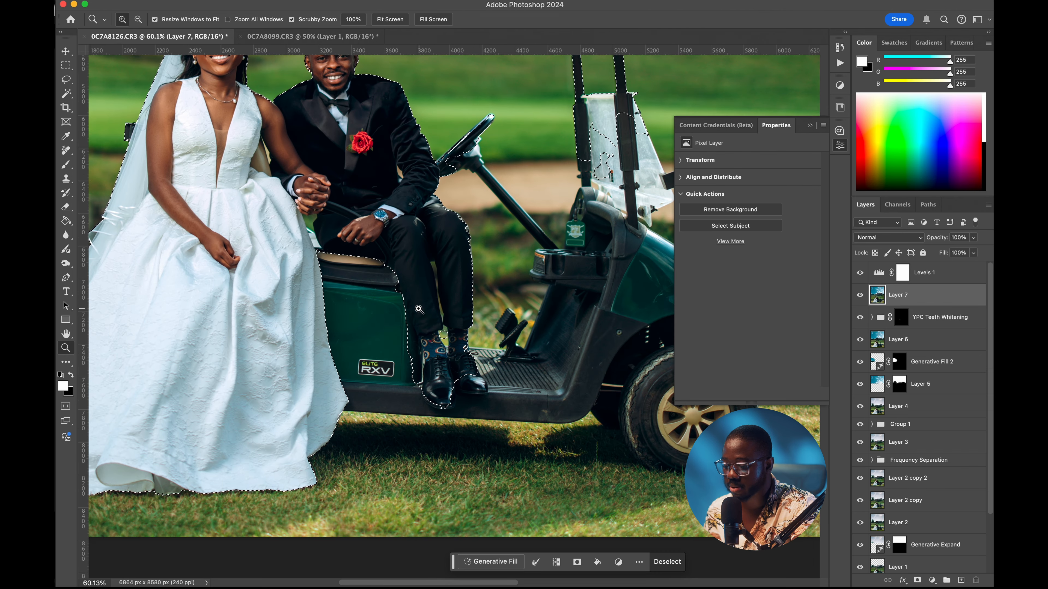
key(l)
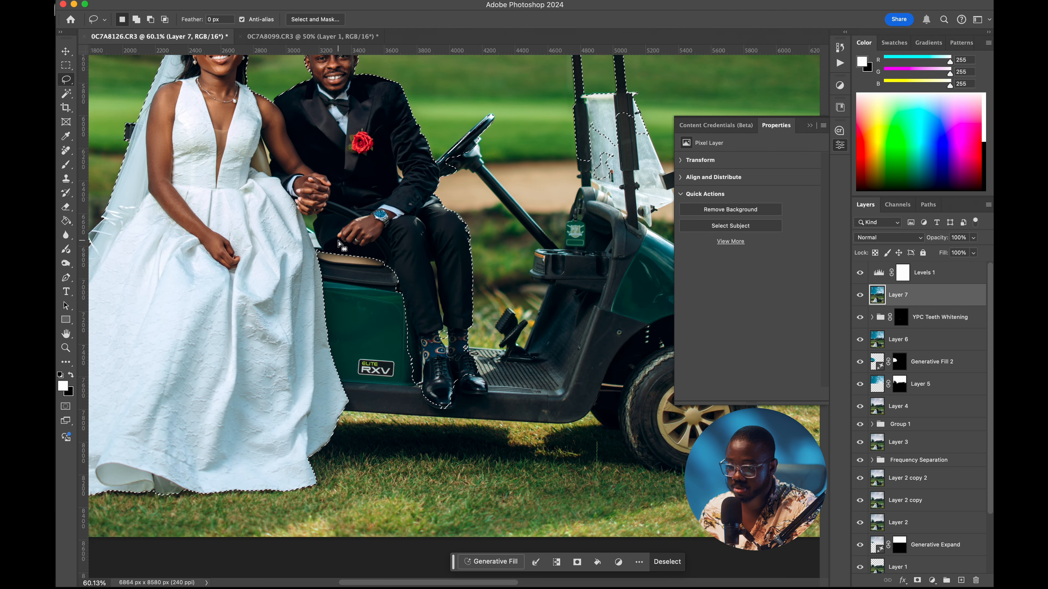
mouse_move(349, 248)
mouse_down()
mouse_move(298, 265)
mouse_move(324, 408)
mouse_move(407, 415)
mouse_move(470, 398)
mouse_move(466, 365)
mouse_up()
key(shift)
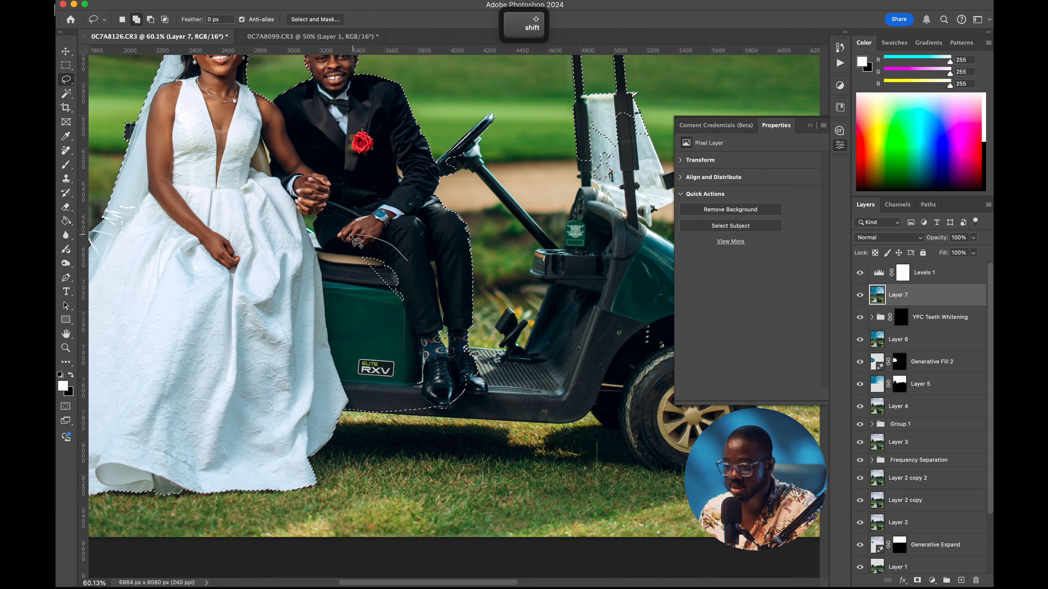
Step: Add the cart's translucent windshield panel and the cowl beneath it to the lasso selection
scroll(576, 279, right, 10)
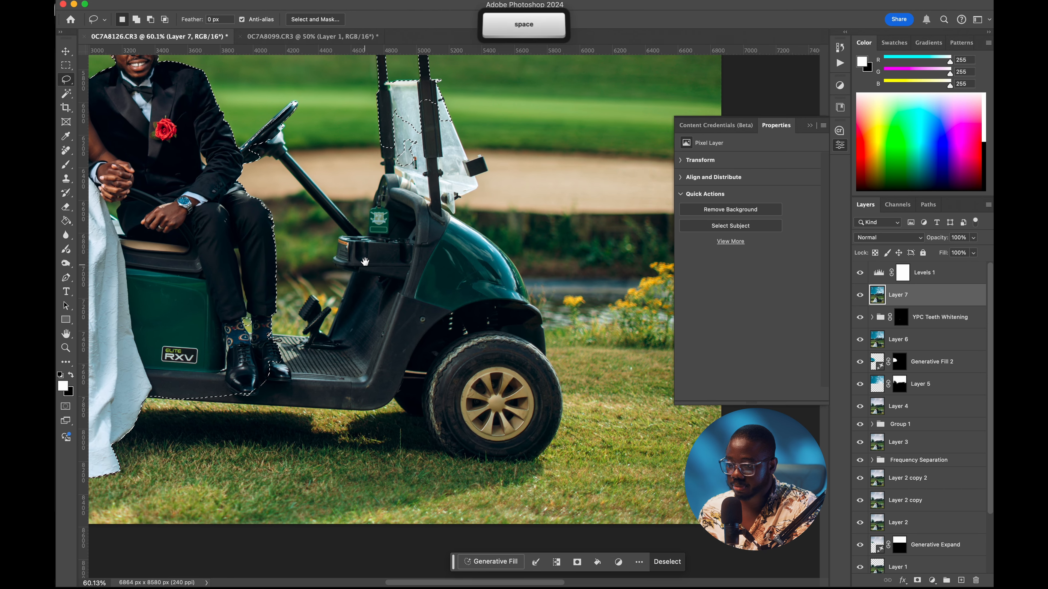
scroll(495, 231, up, 3)
drag(450, 189, 459, 202)
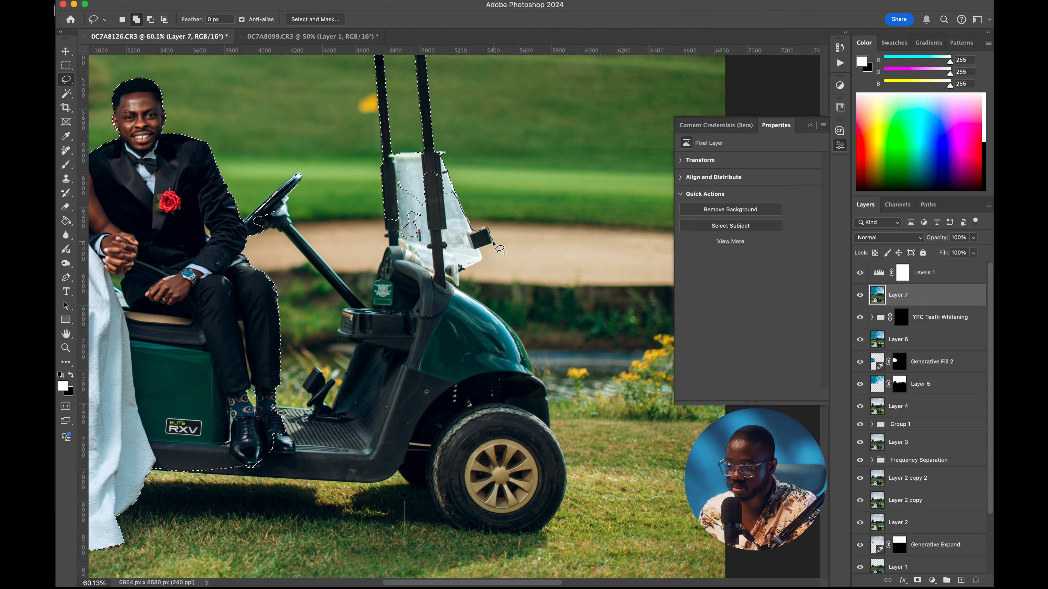
mouse_move(465, 276)
mouse_down()
mouse_move(436, 260)
mouse_move(424, 182)
mouse_up()
key(shift)
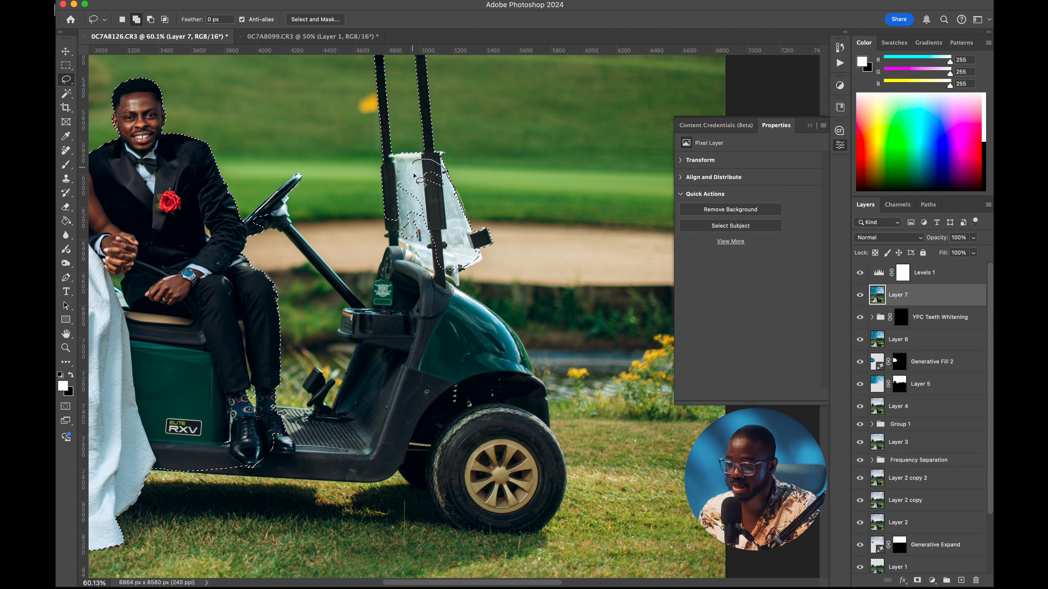
mouse_move(420, 189)
mouse_down()
mouse_move(384, 196)
mouse_move(392, 265)
mouse_move(429, 302)
mouse_move(481, 252)
mouse_move(455, 271)
mouse_move(446, 263)
mouse_move(451, 286)
mouse_move(478, 304)
mouse_up()
key(shift)
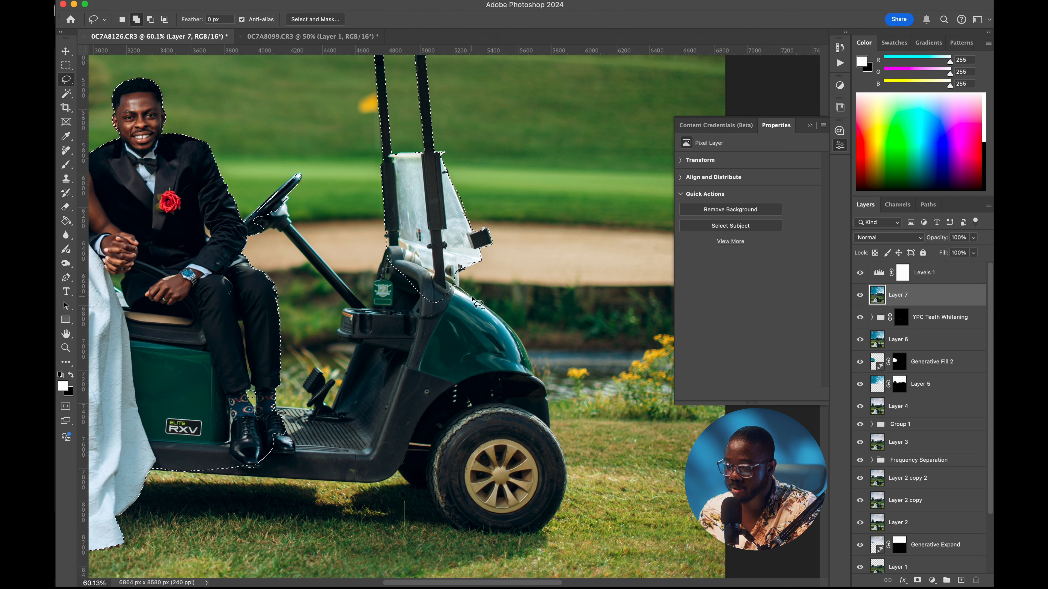
Step: Add the cart's green front bodywork and the front wheel to the lasso selection
mouse_move(528, 354)
mouse_down()
mouse_move(532, 388)
mouse_move(408, 374)
mouse_move(421, 295)
mouse_up()
key(shift)
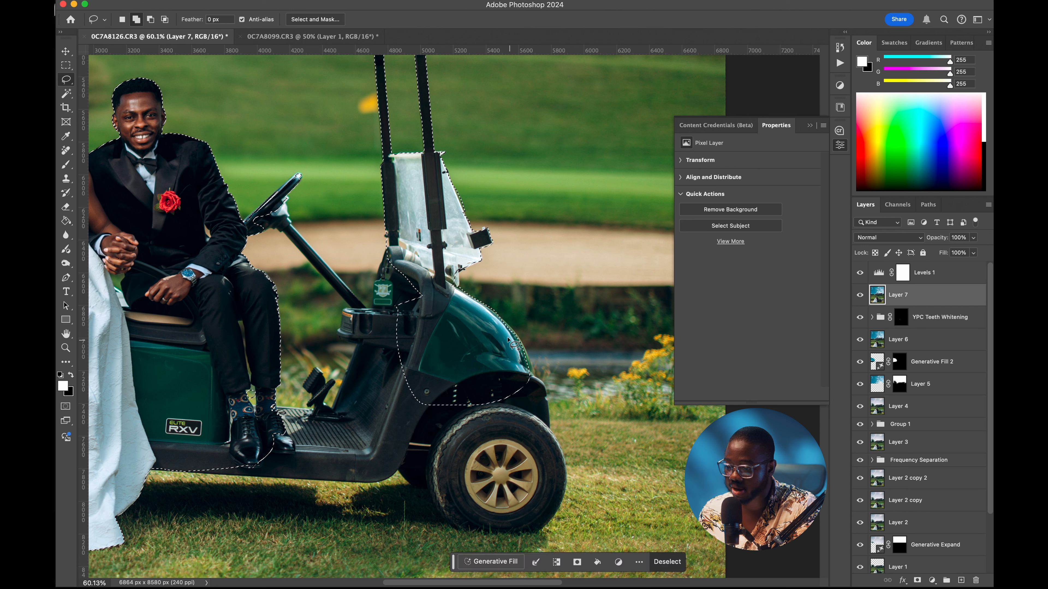
drag(514, 344, 519, 339)
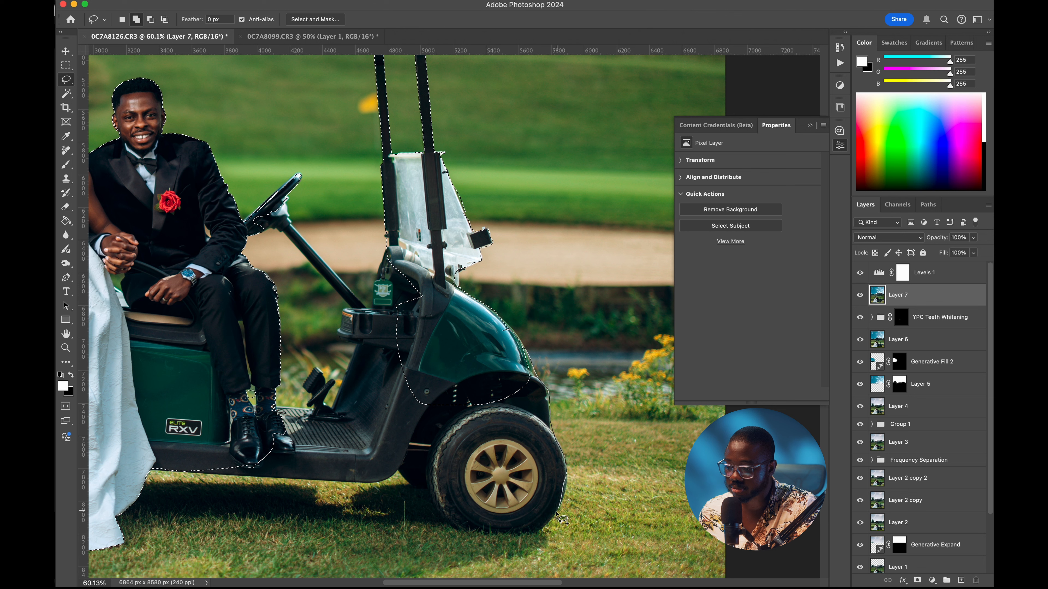
mouse_move(532, 535)
mouse_down()
mouse_move(462, 536)
mouse_move(425, 462)
mouse_move(439, 402)
mouse_up()
Step: Add the cart's floor, lower sill and dashboard area to the selection and refine its edge around the pedals
mouse_move(394, 248)
mouse_down()
mouse_move(371, 305)
mouse_move(343, 309)
mouse_move(336, 338)
mouse_move(352, 344)
mouse_move(332, 404)
mouse_move(266, 407)
mouse_move(246, 458)
mouse_up()
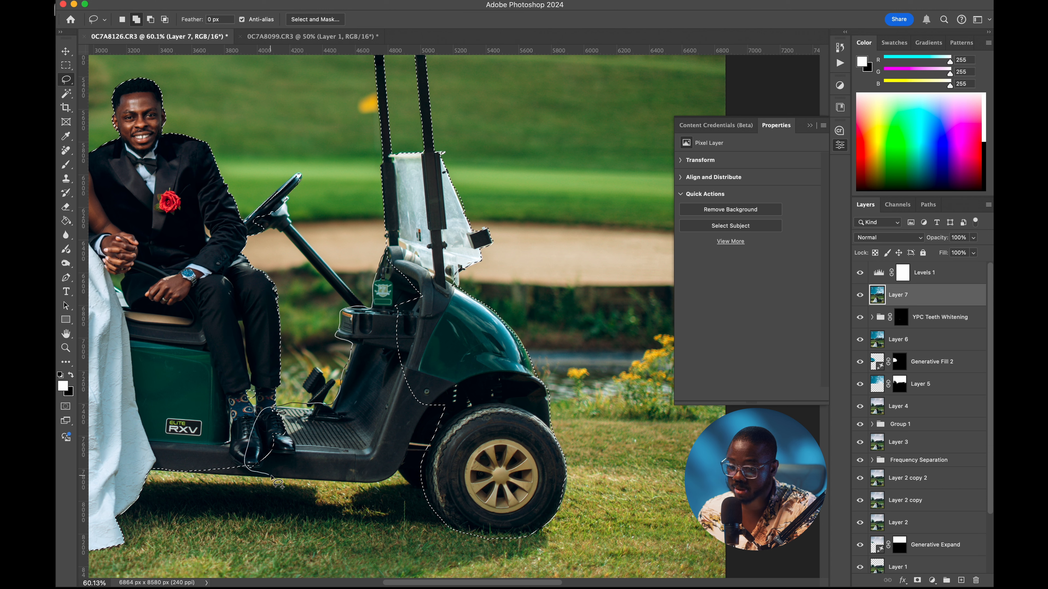
mouse_move(373, 480)
mouse_down()
mouse_move(409, 468)
mouse_move(445, 405)
mouse_up()
key(shift)
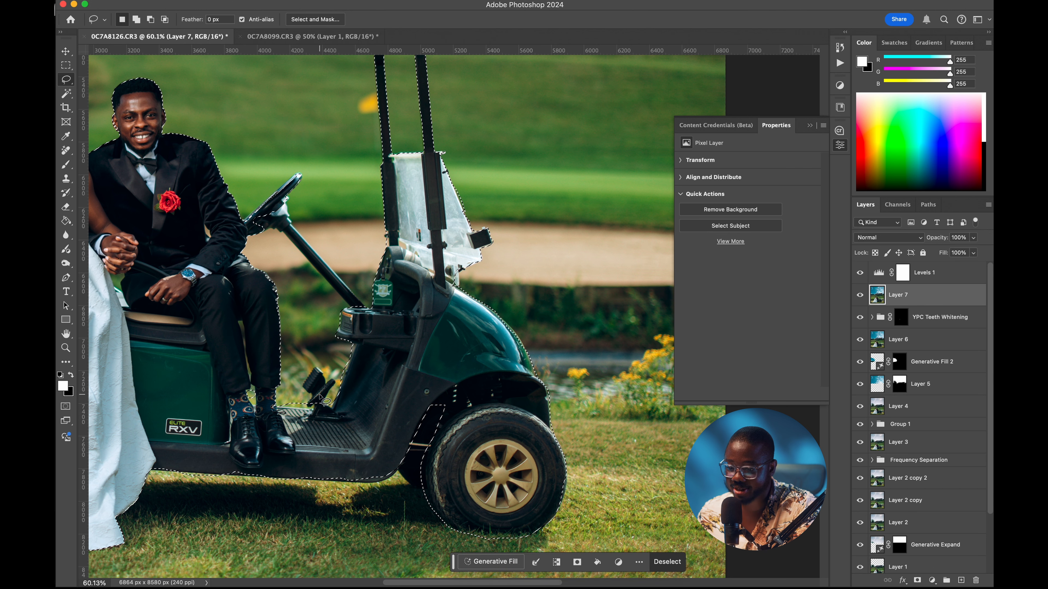
key(alt)
drag(295, 414, 276, 408)
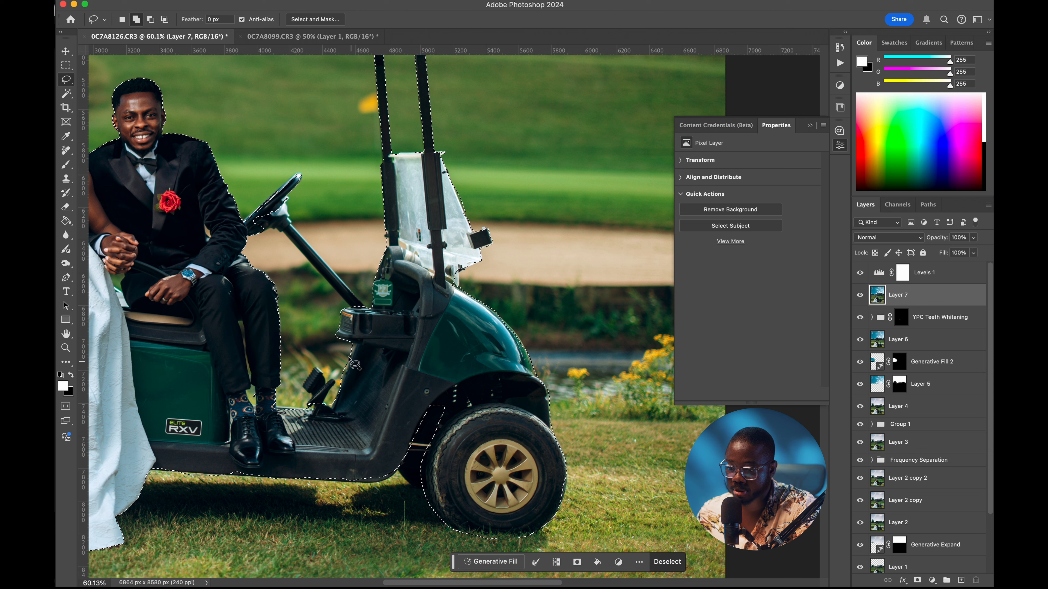
Step: Refine the lasso selection around the steering wheel and column, and include the underside of the cart's roof
key(shift)
mouse_move(282, 214)
mouse_down()
mouse_move(286, 189)
mouse_move(288, 220)
mouse_move(262, 231)
mouse_move(296, 227)
mouse_move(312, 247)
mouse_up()
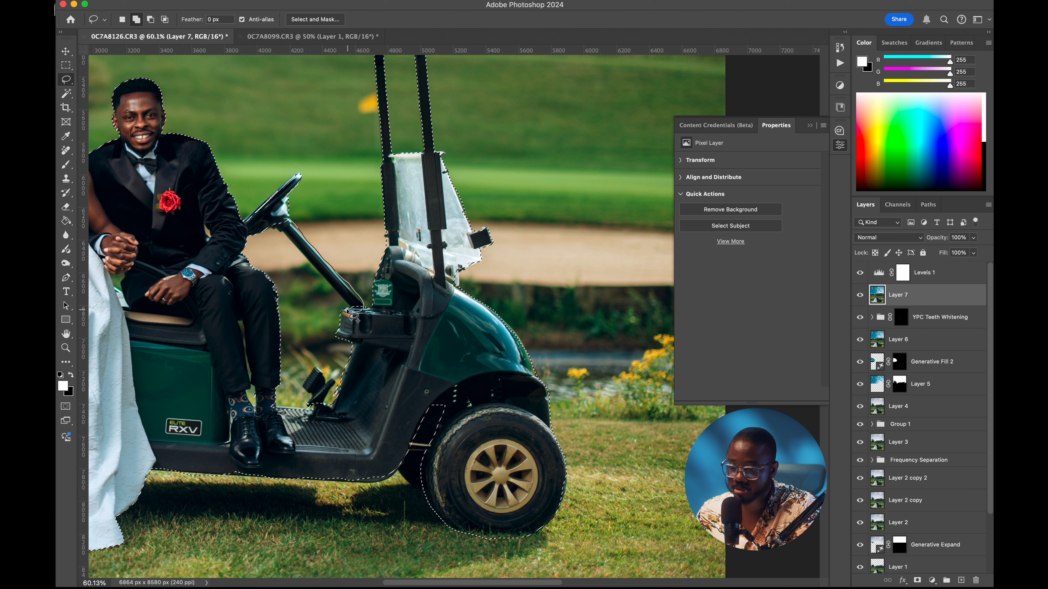
mouse_move(276, 231)
mouse_down()
mouse_move(294, 223)
mouse_move(300, 280)
mouse_move(367, 274)
mouse_move(368, 251)
mouse_up()
key(space)
key(shift)
mouse_move(323, 199)
mouse_down()
mouse_move(305, 214)
mouse_move(264, 189)
mouse_up()
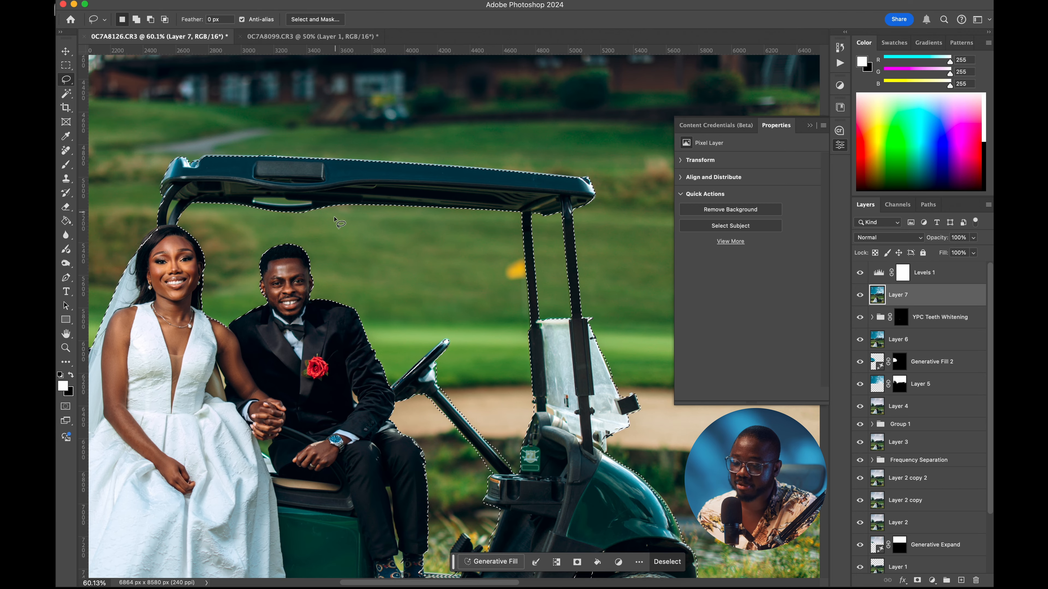
Step: Add the missing edge of the bride's hair and veil to the lasso selection
key(space)
drag(304, 440, 420, 278)
scroll(420, 277, down, 5)
scroll(420, 278, right, 5)
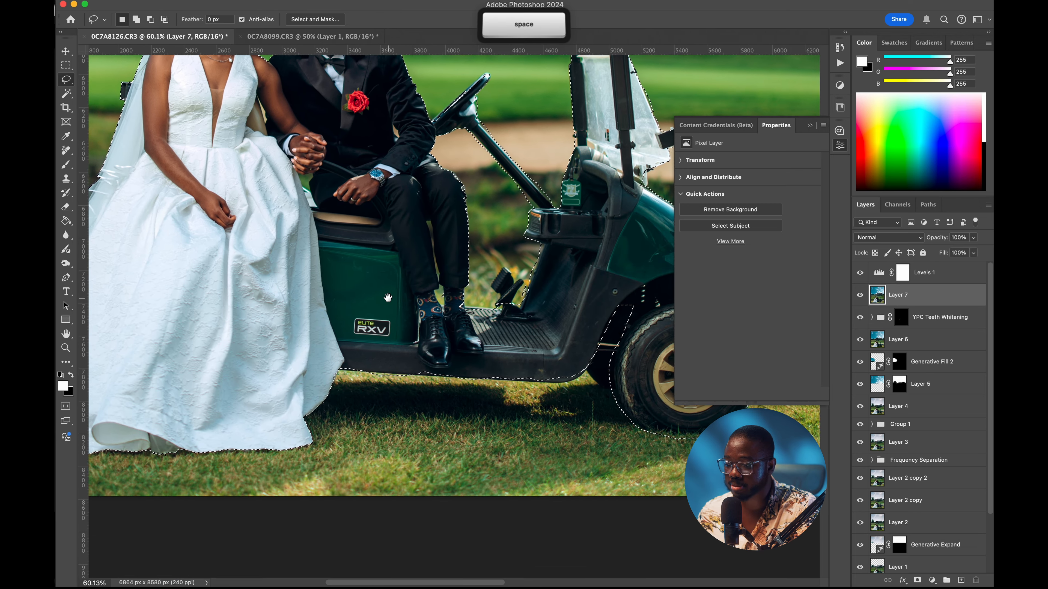
scroll(463, 350, up, 8)
scroll(462, 350, left, 9)
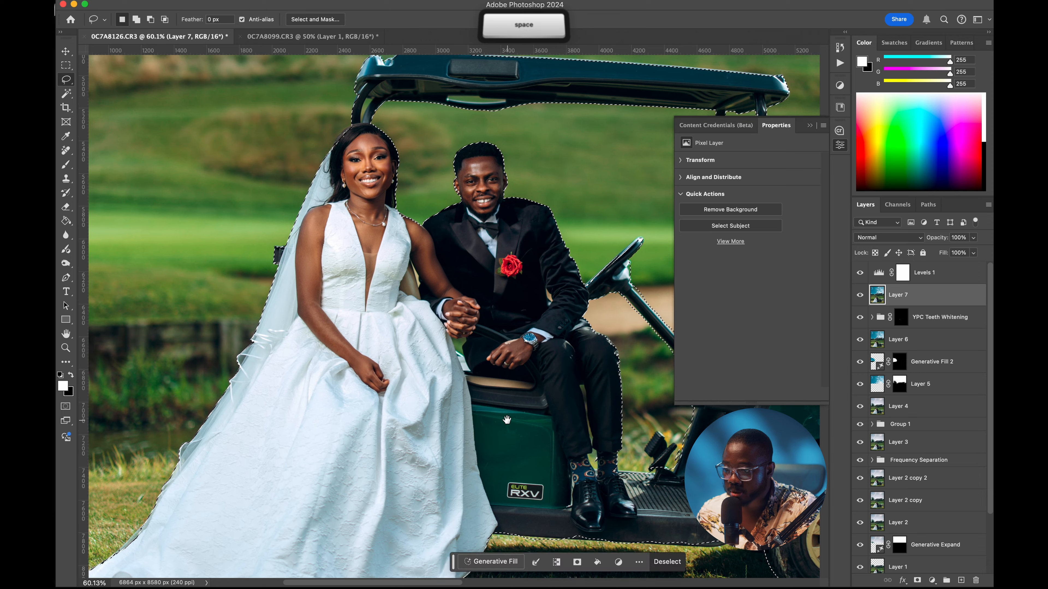
key(super+equal)
key(super+equal)
key(super+equal)
key(space)
scroll(353, 403, up, 10)
scroll(353, 402, left, 2)
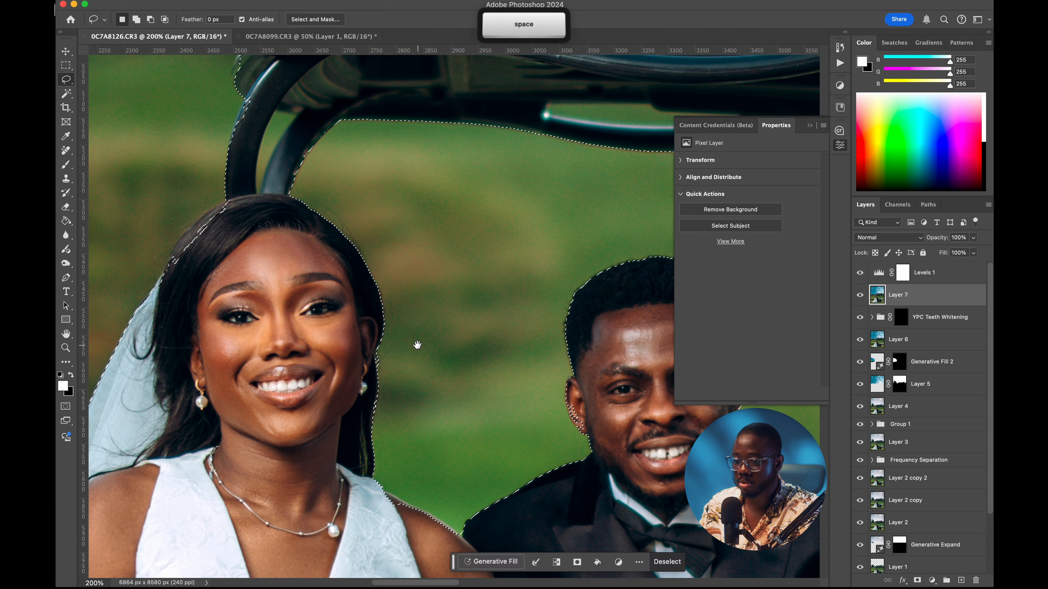
key(shift)
mouse_move(234, 199)
mouse_down()
mouse_move(177, 240)
mouse_move(162, 294)
mouse_move(246, 261)
mouse_up()
Step: Add the missing part of the groom's ear to the lasso selection
key(space)
drag(440, 311, 273, 218)
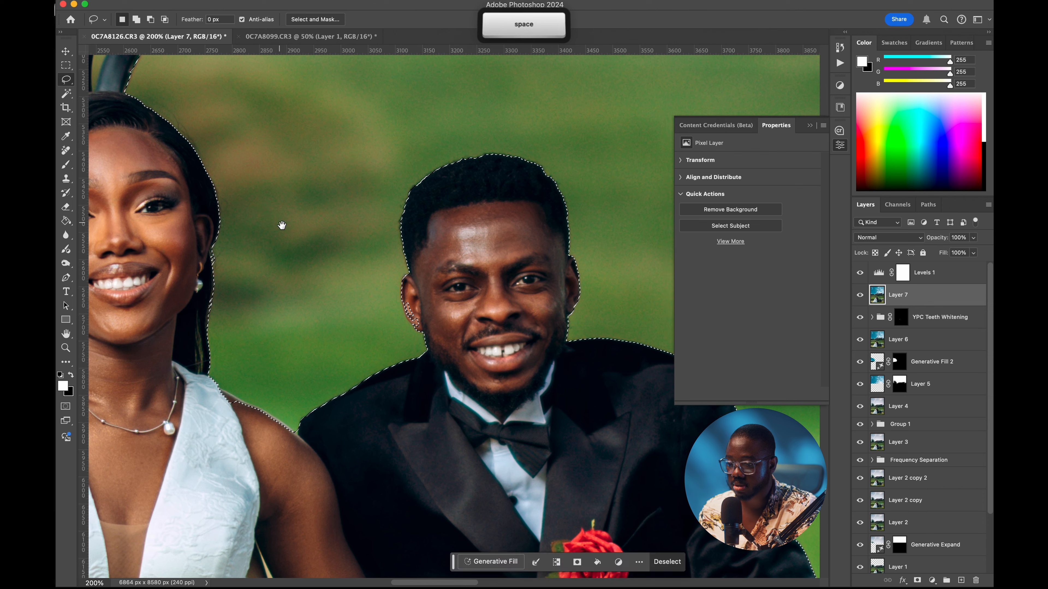
drag(412, 278, 399, 284)
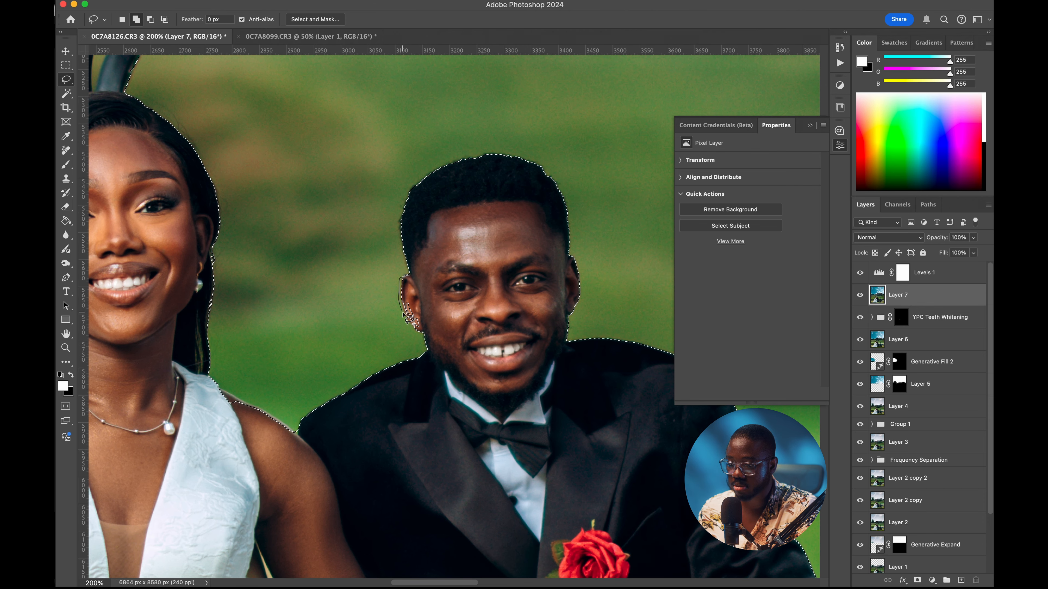
drag(424, 335, 425, 336)
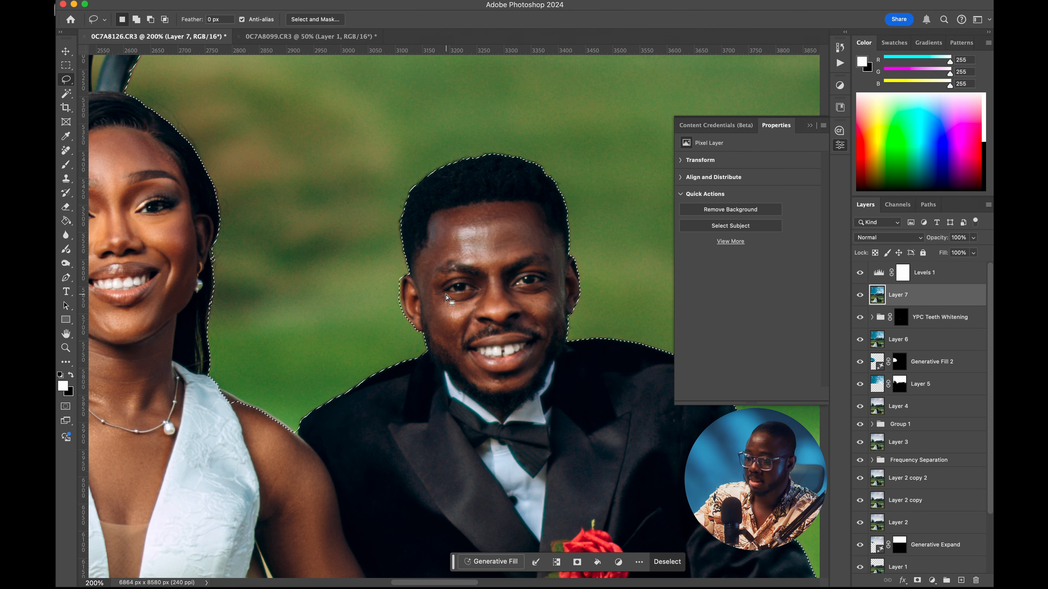
Step: Fill the selected couple and cart with black on the Levels 1 mask, deselect, and compare the image with the adjustment hidden and shown
key(super+0)
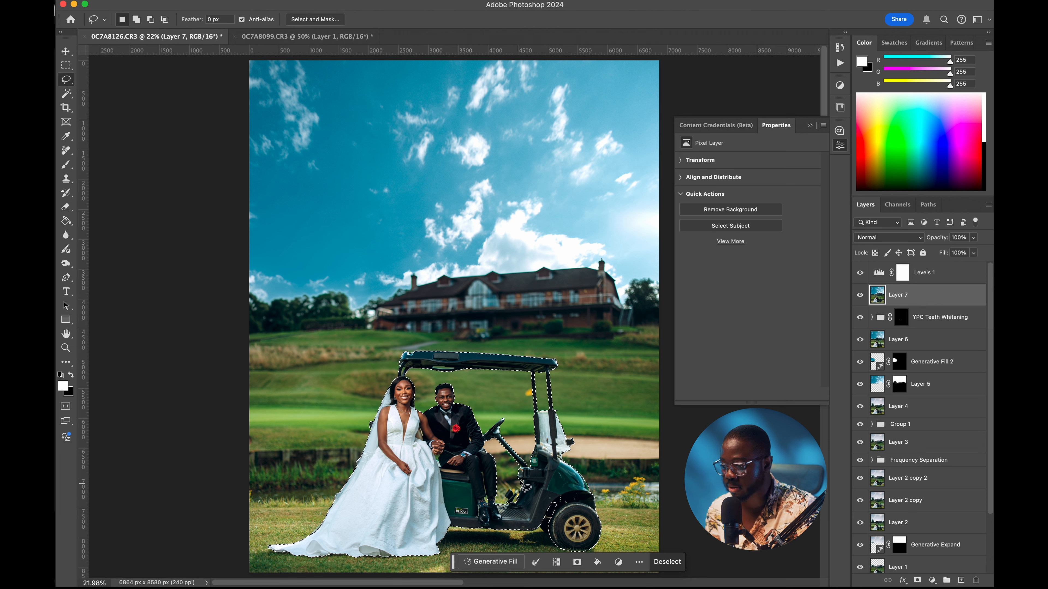
click(903, 273)
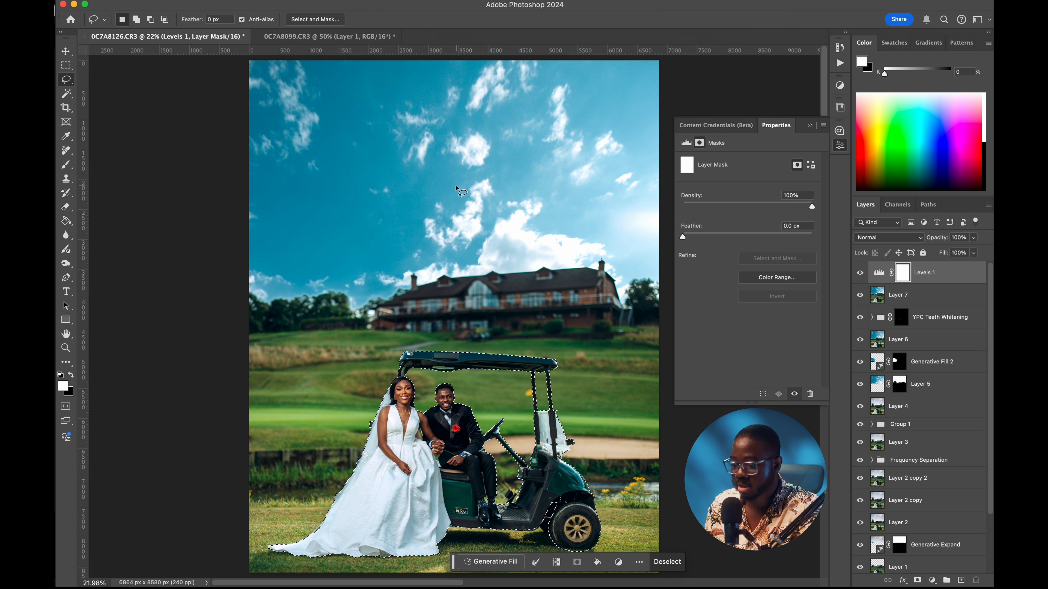
key(alt)
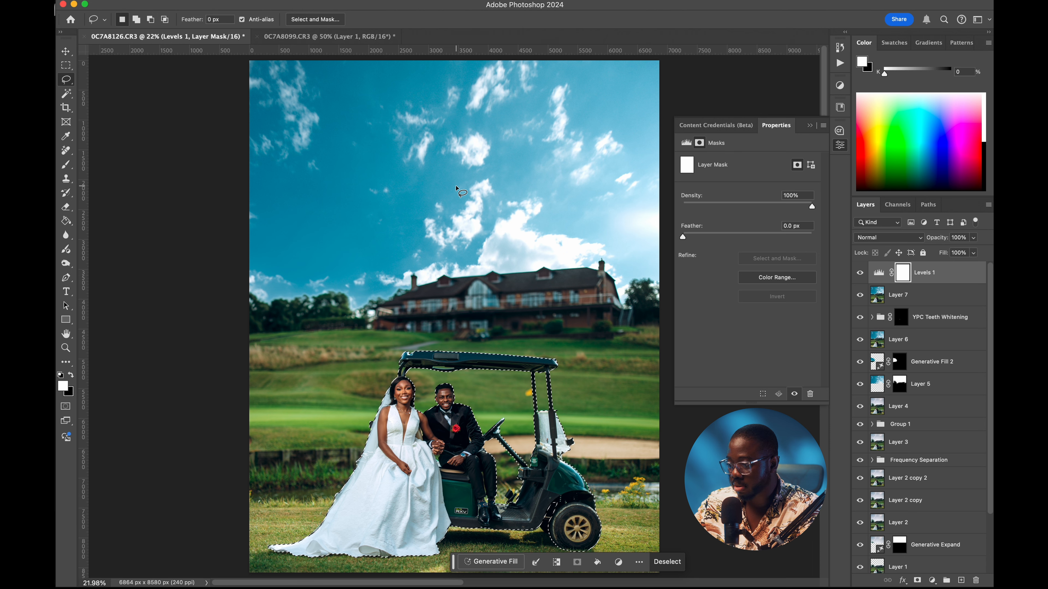
key(BackSpace)
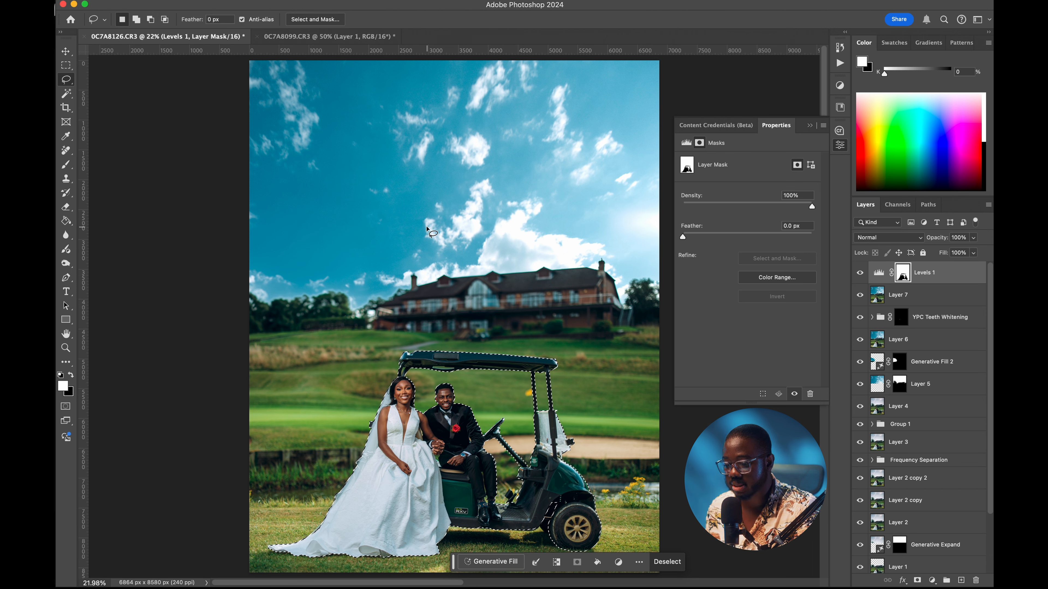
key(super+d)
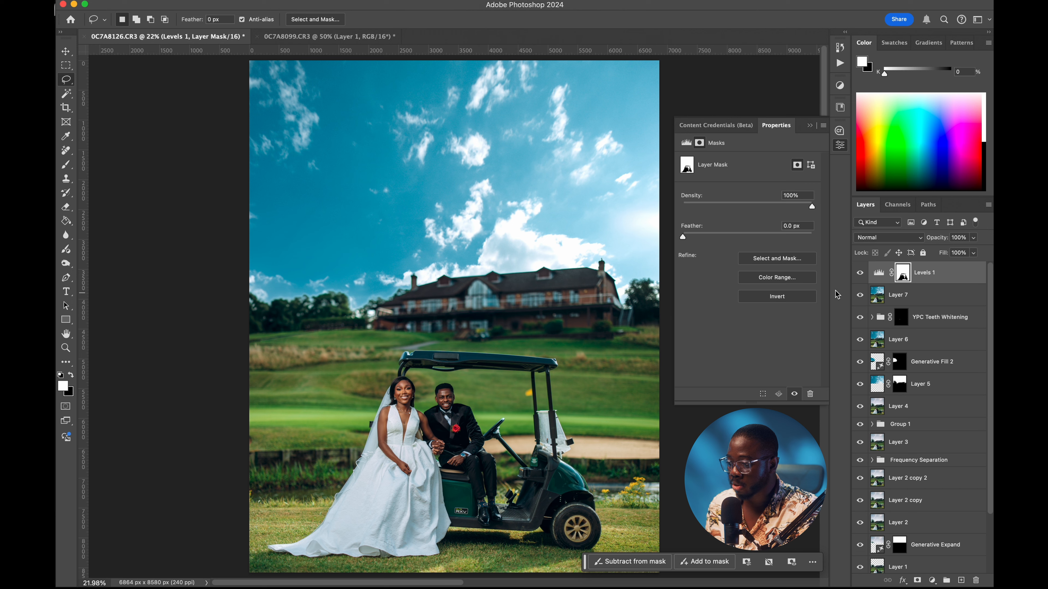
click(860, 275)
click(860, 275)
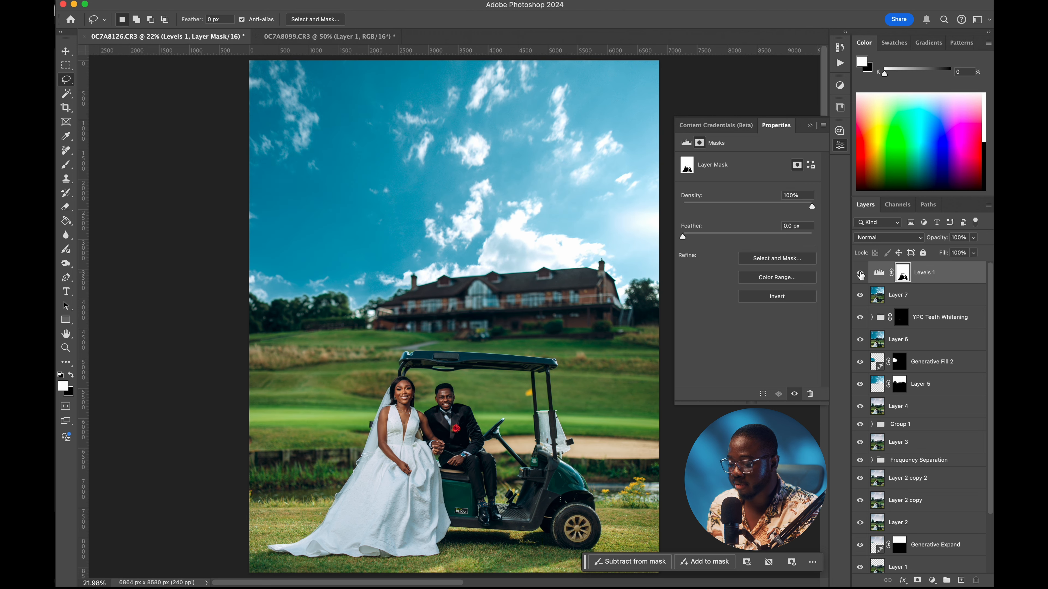
click(860, 274)
click(860, 275)
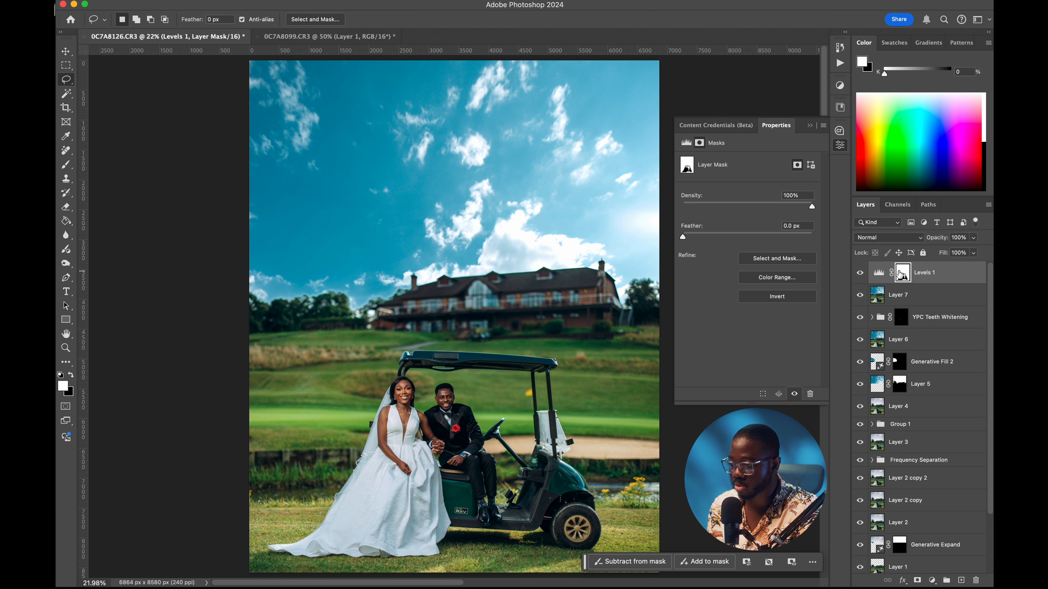
Step: Invert the Levels 1 layer mask and compare the image with that adjustment hidden and shown
key(super+i)
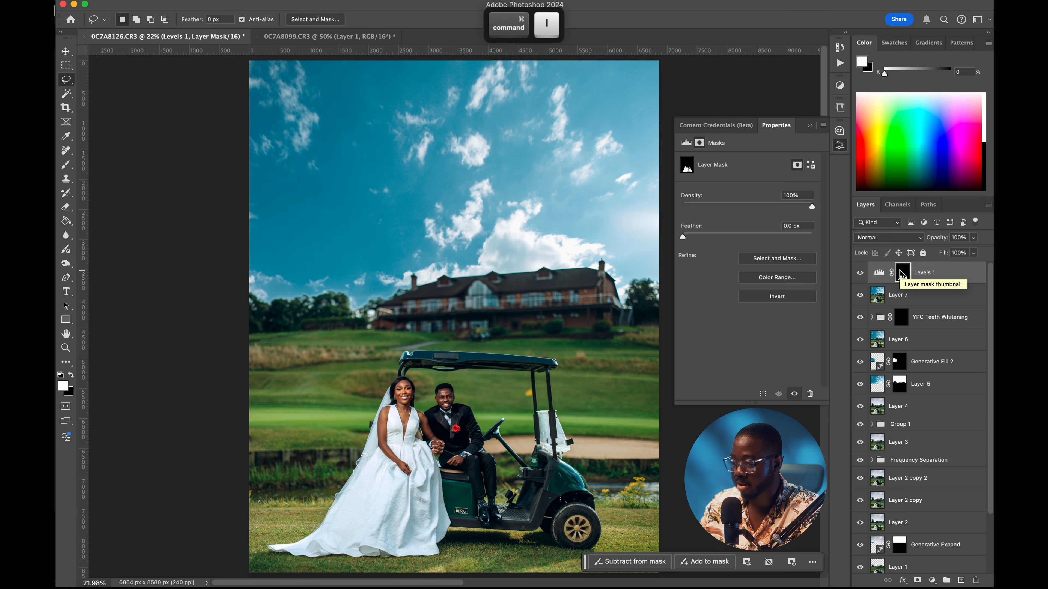
click(860, 275)
click(860, 275)
click(860, 274)
click(860, 274)
click(860, 275)
click(860, 275)
click(860, 274)
click(860, 274)
click(860, 274)
click(860, 274)
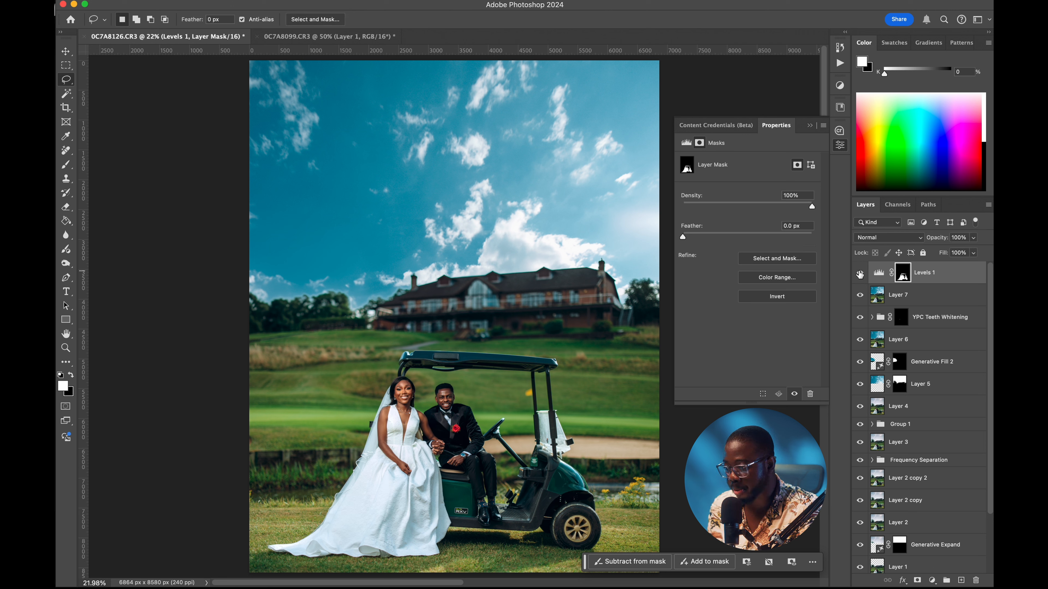
Step: Inspect the Levels 1 mask's edges up close around the groom's face and the couple's hands
click(922, 275)
key(z)
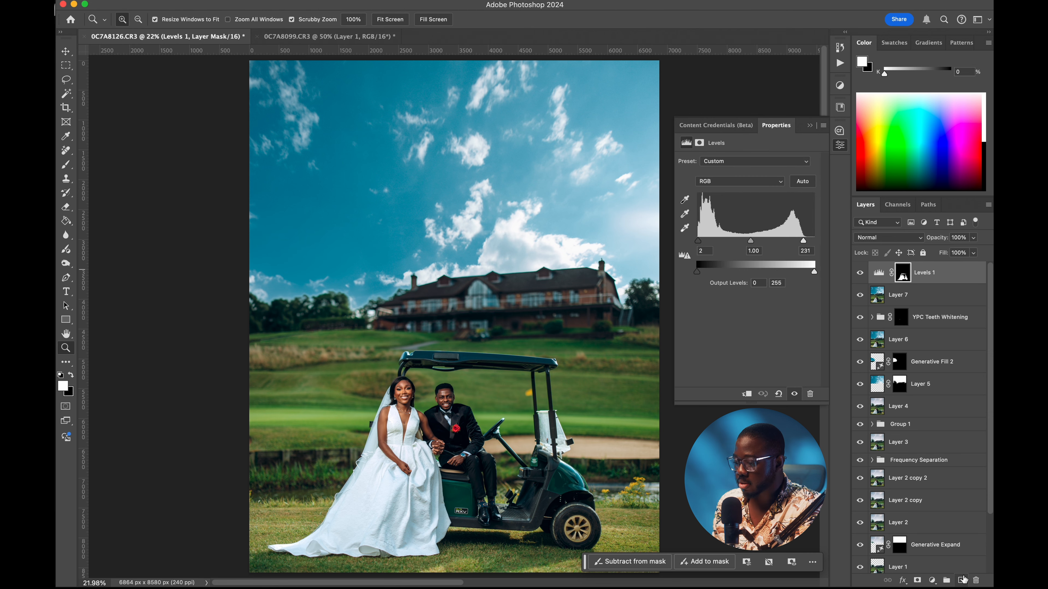
drag(443, 401, 519, 395)
key(space)
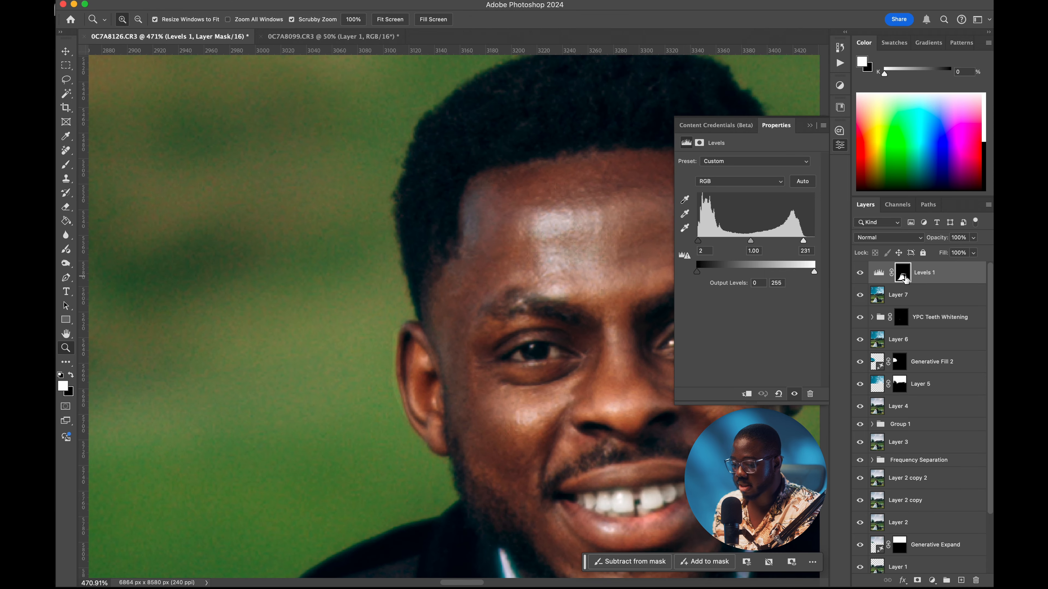
click(904, 276)
key(b)
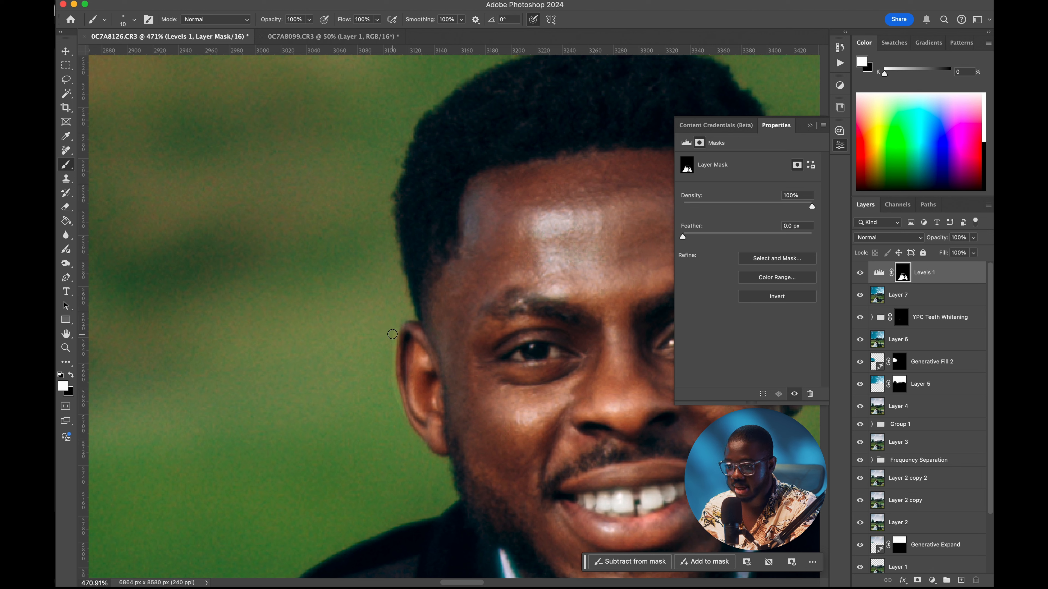
key(x)
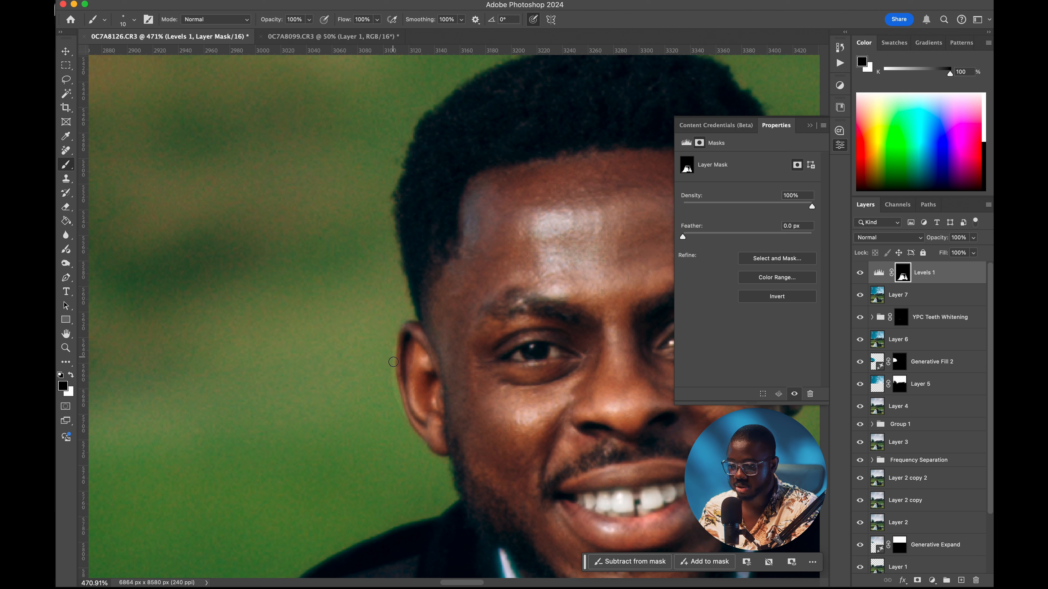
key(space)
drag(231, 330, 465, 299)
drag(421, 466, 341, 266)
drag(441, 495, 330, 288)
drag(355, 408, 251, 349)
drag(310, 367, 285, 306)
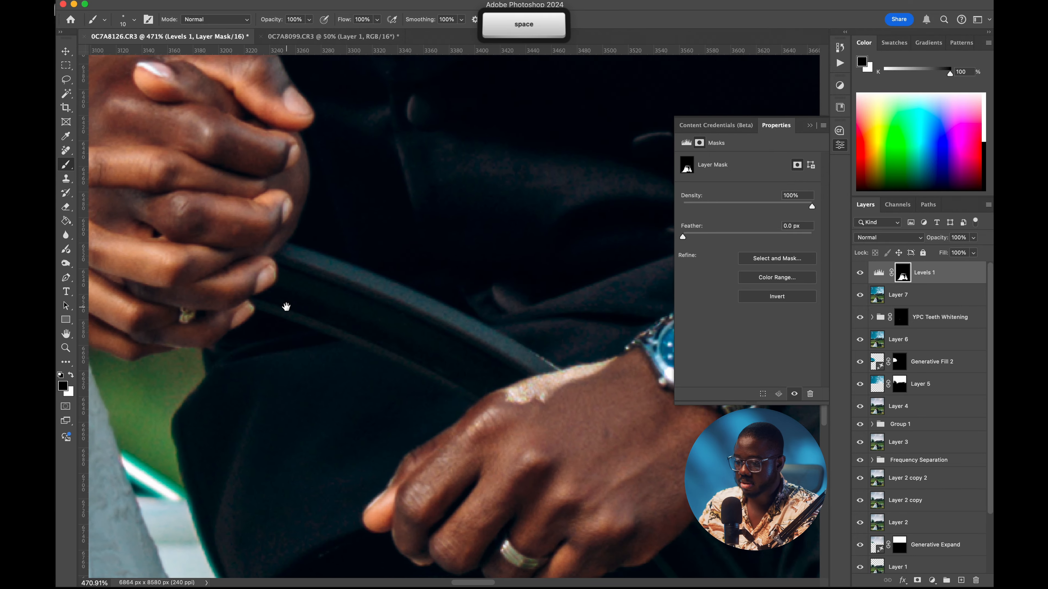
key(super+minus)
key(super+minus)
key(super+minus)
key(space)
drag(287, 307, 400, 355)
scroll(281, 403, down, 5)
key(super+0)
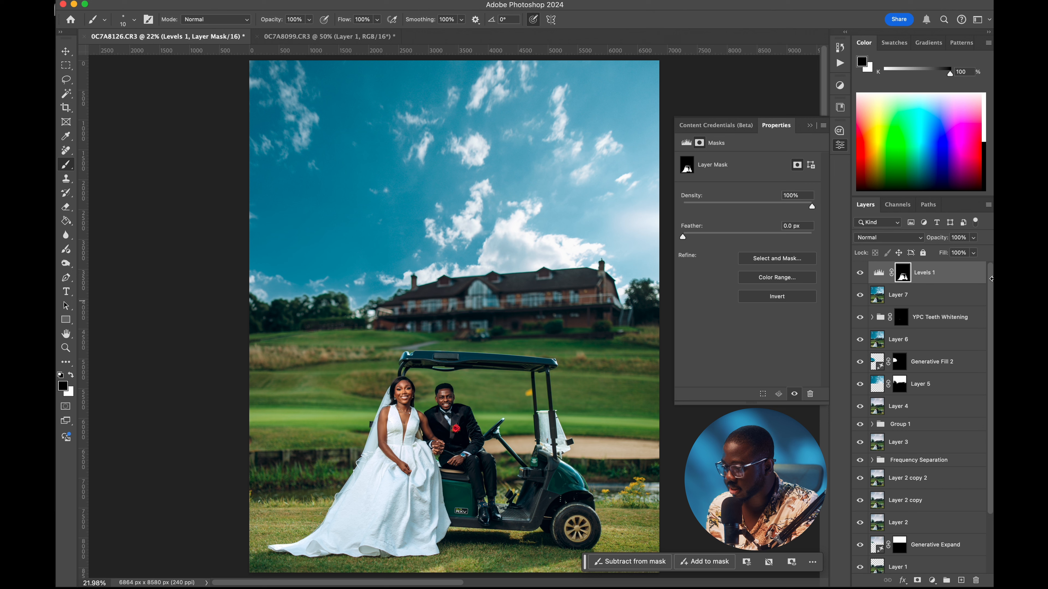
Step: Add a Curves adjustment above Levels 1 and darken the midtones by moving input 127 to output 109
click(955, 277)
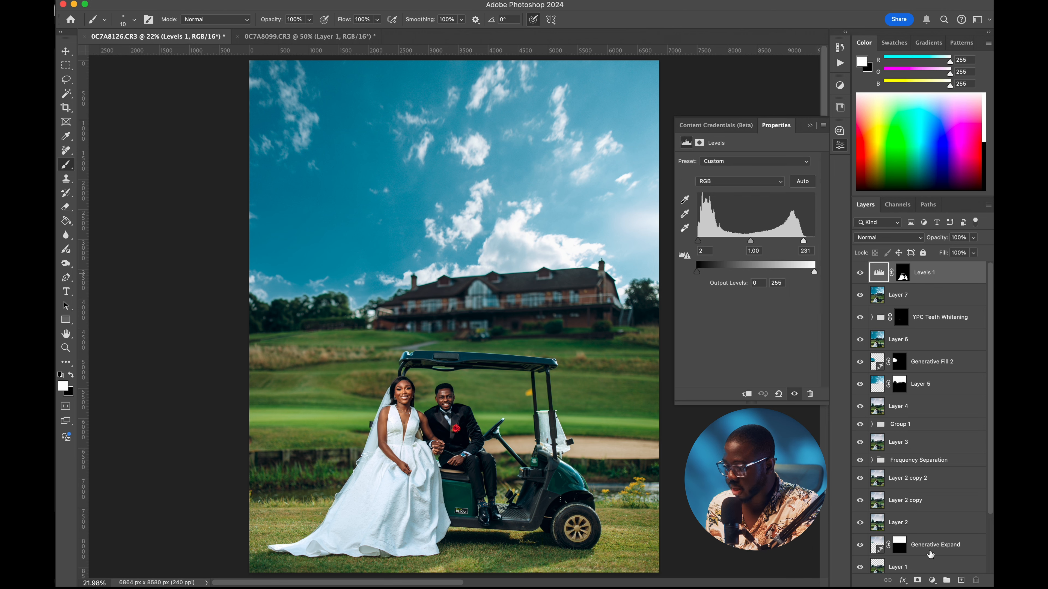
click(931, 580)
click(934, 456)
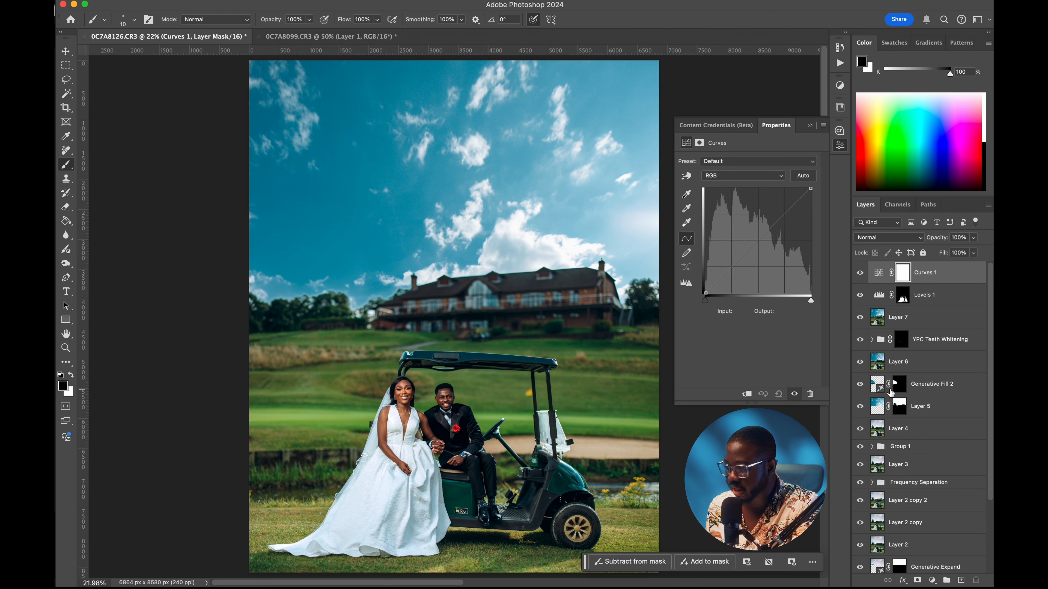
drag(753, 245, 758, 247)
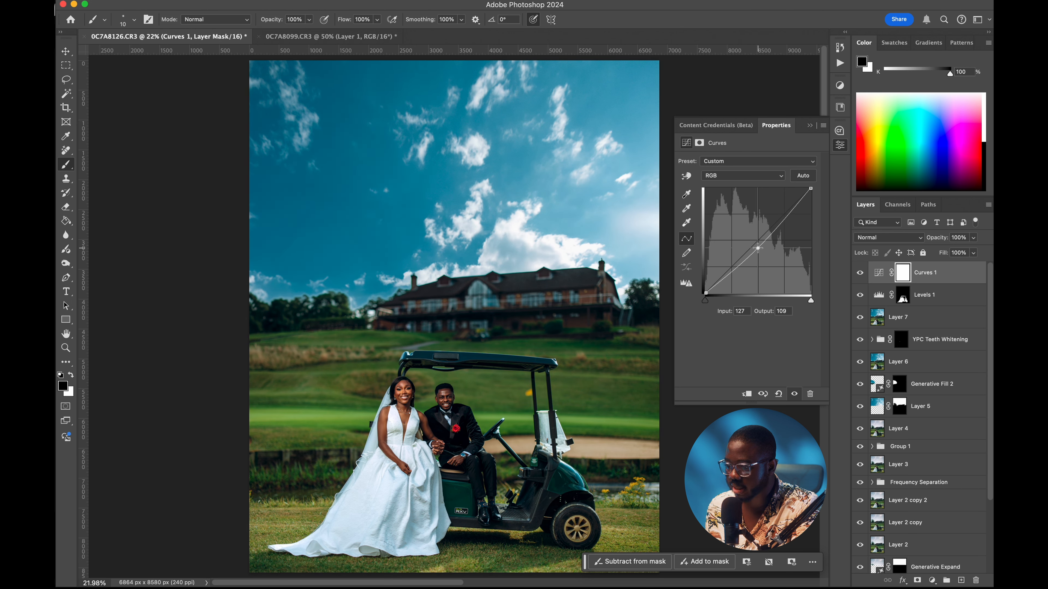
Step: Replace the Curves 1 mask with a copy of the Levels 1 mask and invert it to target the background
click(902, 296)
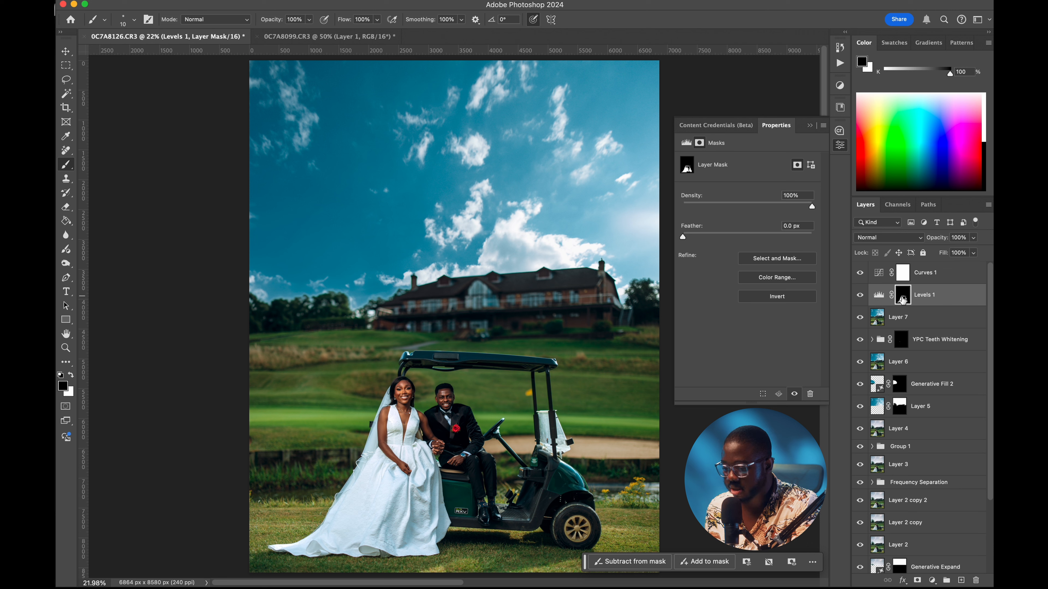
drag(903, 300, 904, 276)
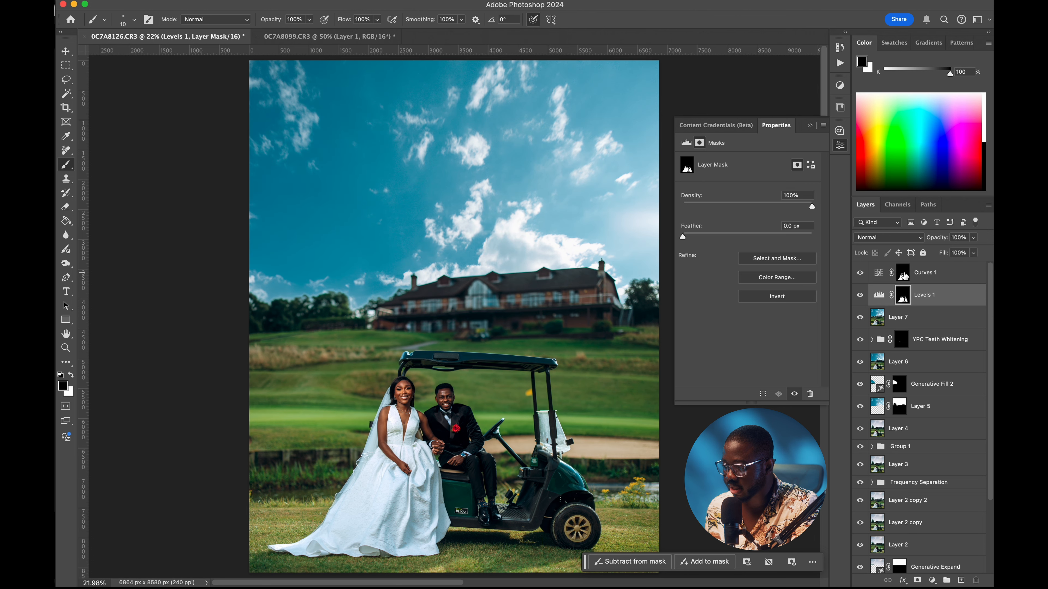
click(909, 277)
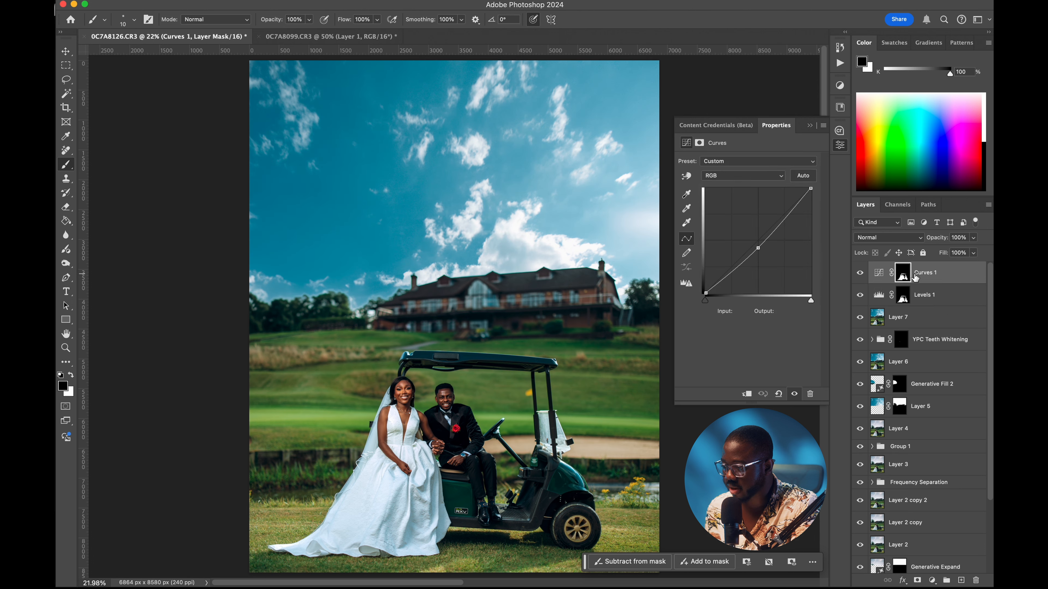
click(903, 276)
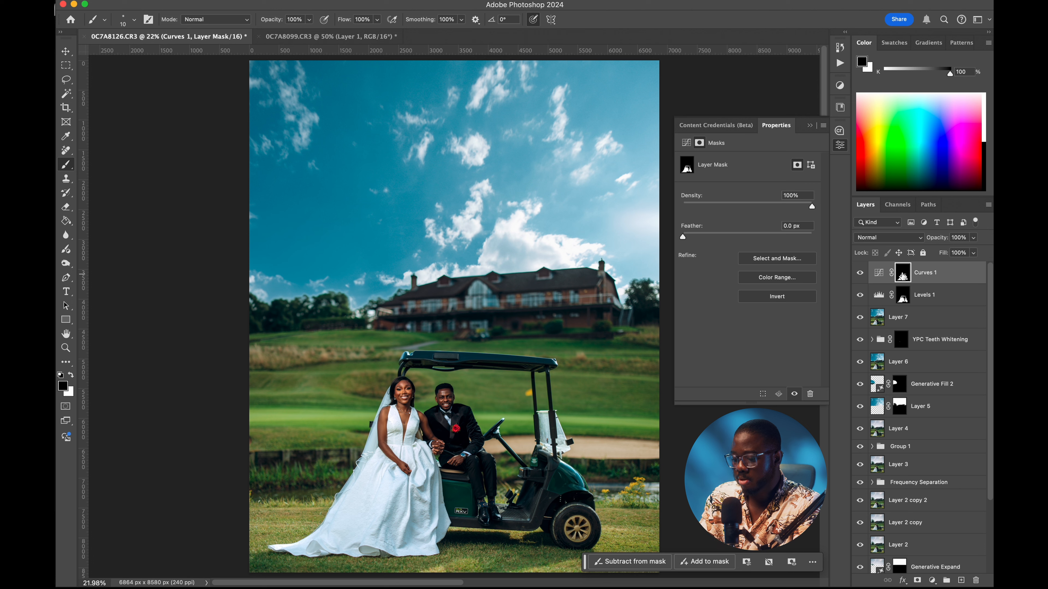
key(super+i)
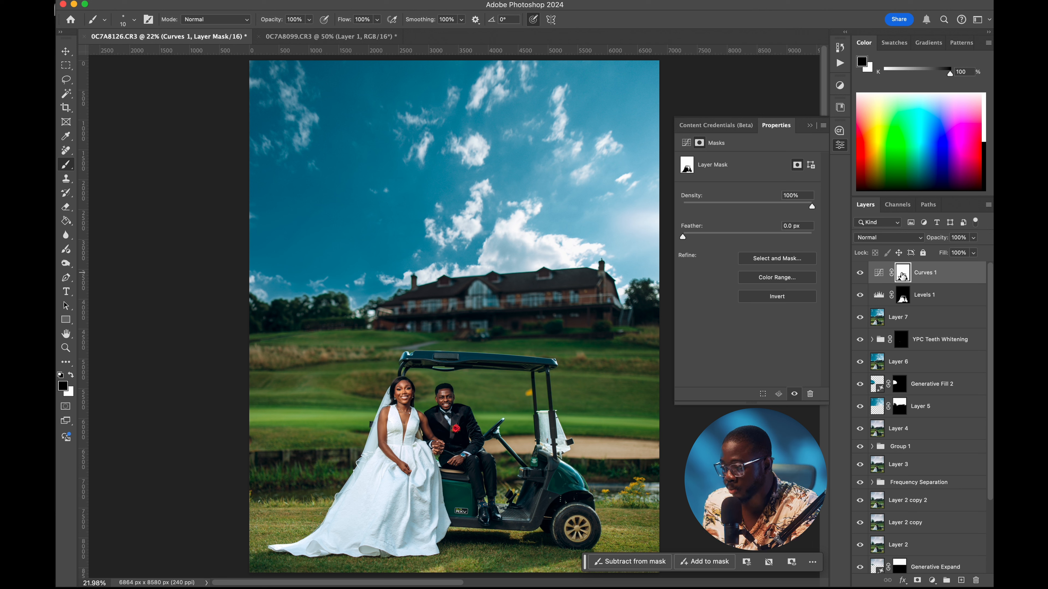
Step: Compare the image with the Curves 1 adjustment hidden and shown, and review its curve
click(859, 273)
click(860, 274)
click(859, 274)
click(859, 274)
click(860, 274)
click(860, 274)
click(878, 273)
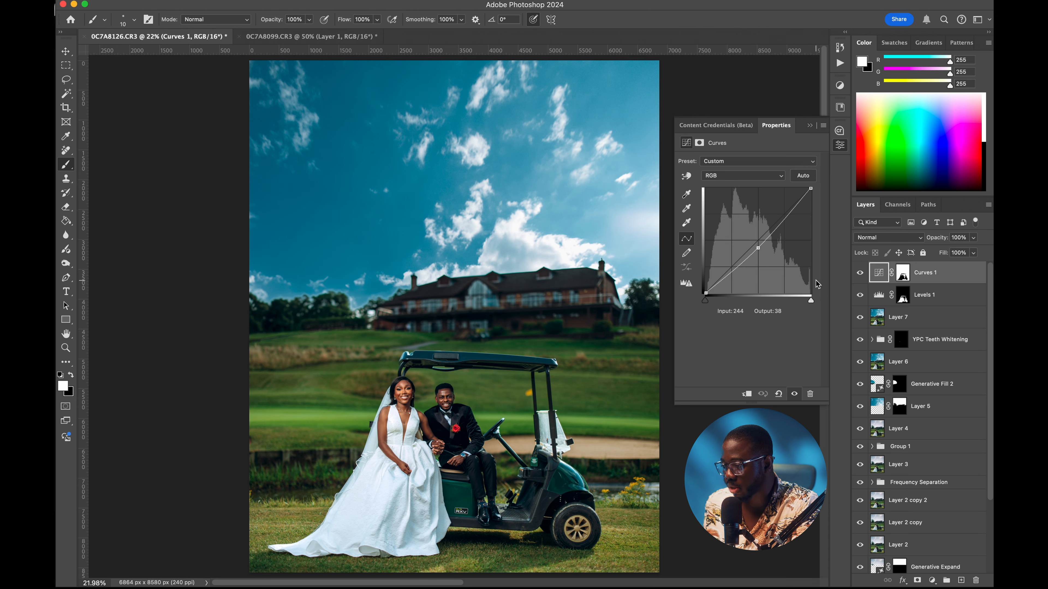
Step: Group the Levels 1 and Curves 1 adjustments and compare the image with the group hidden and shown
click(902, 295)
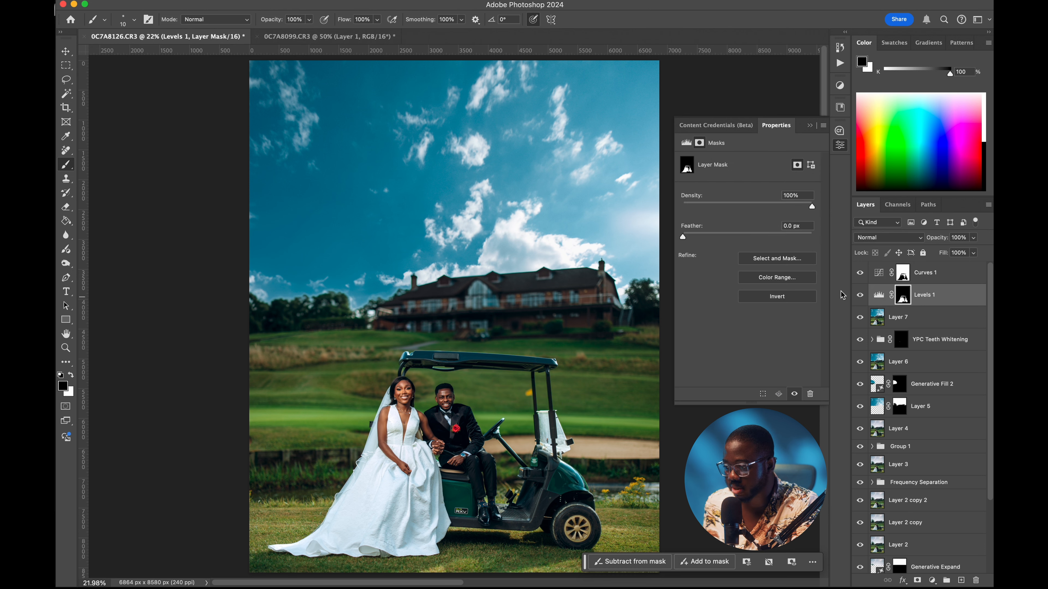
shift+click(923, 274)
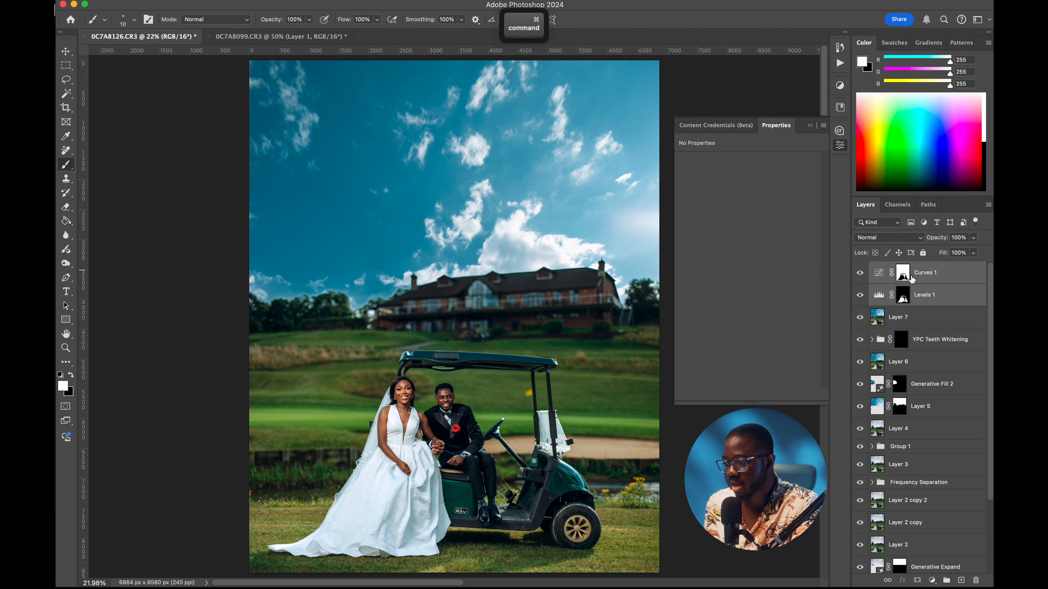
key(super+g)
click(862, 271)
click(862, 271)
click(863, 270)
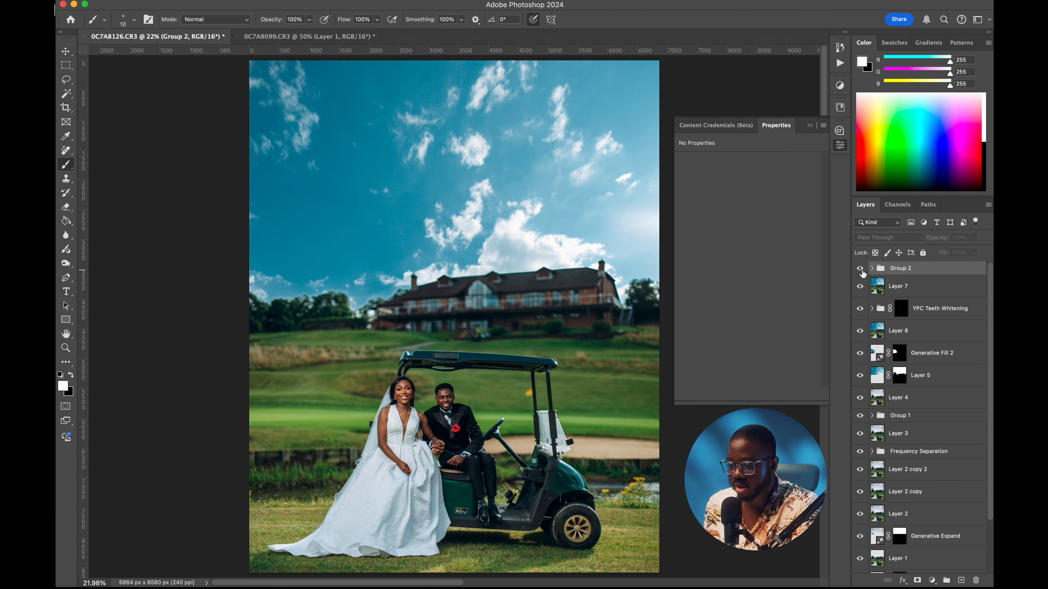
click(861, 269)
click(861, 269)
click(861, 269)
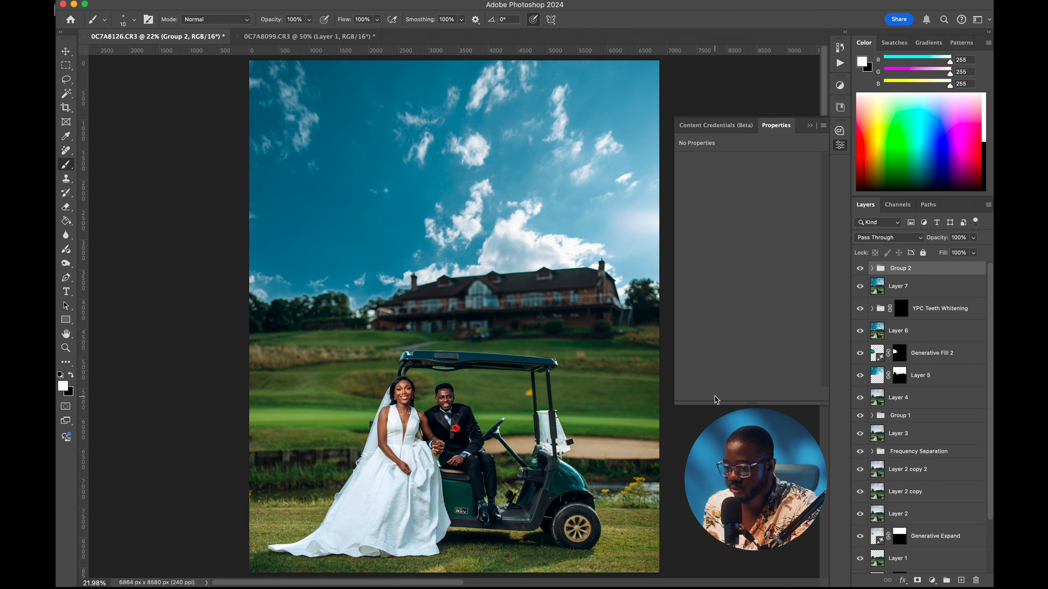
Step: Stamp all visible layers into a new top layer and sharpen it with Unsharp Mask at 90% amount and 1.0 pixel radius
scroll(716, 399, down, 2)
key(super+alt+shift+e)
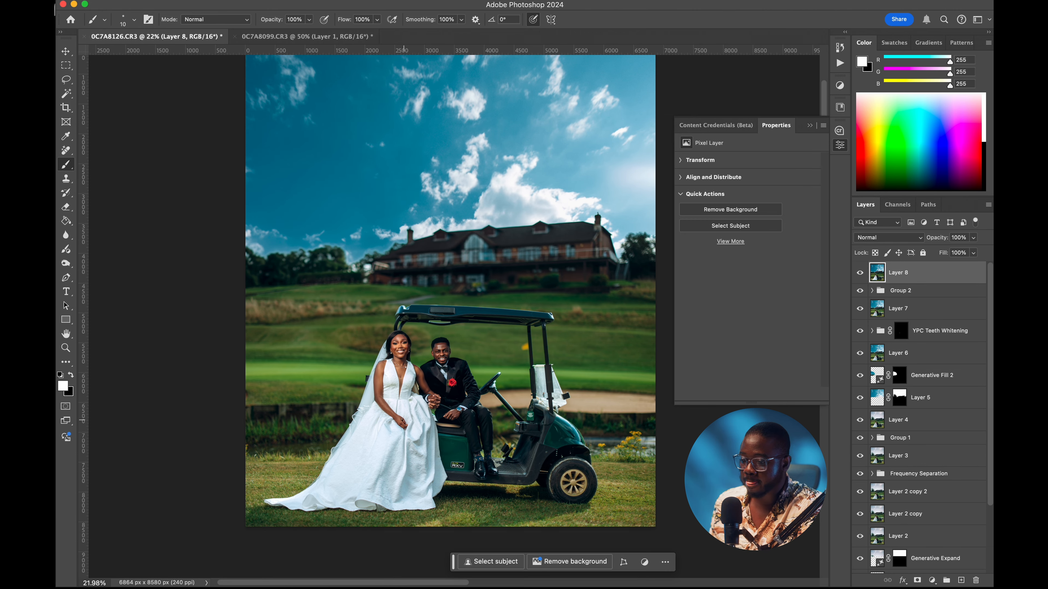
key(z)
click(499, 411)
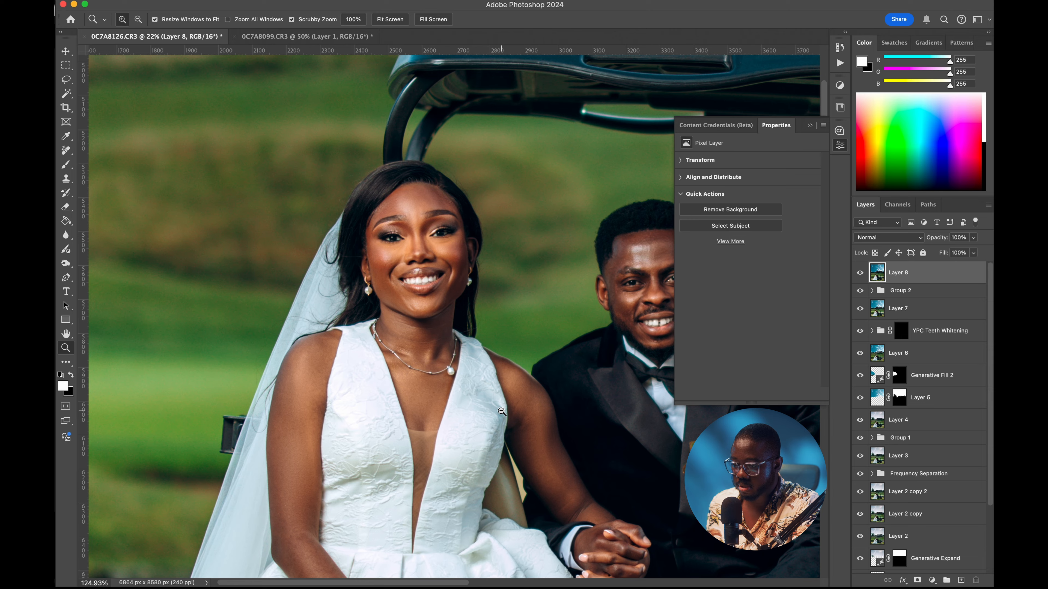
drag(449, 206, 313, 219)
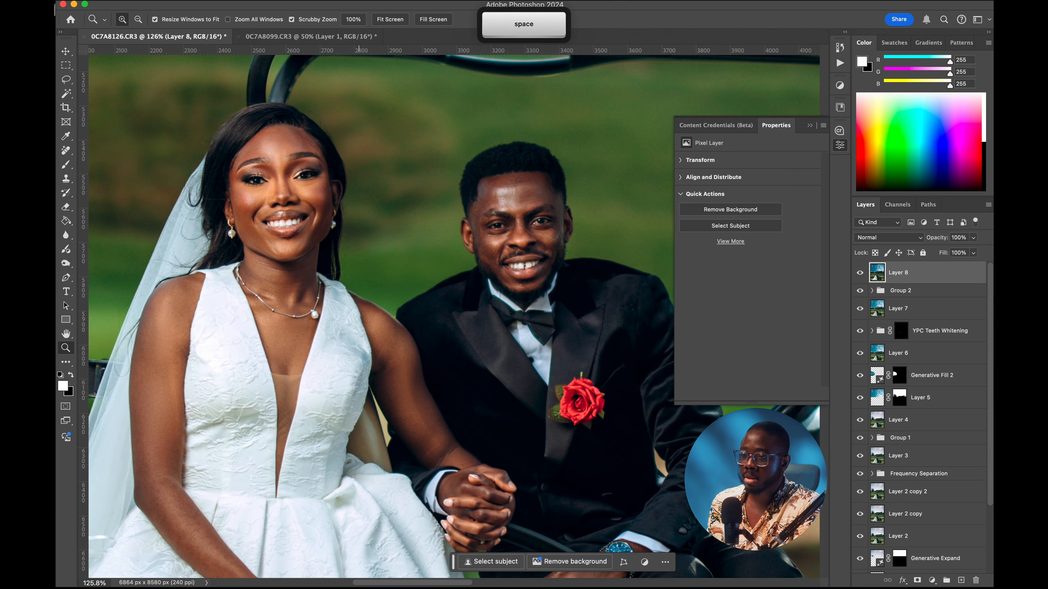
click(326, 0)
mouse_move(341, 190)
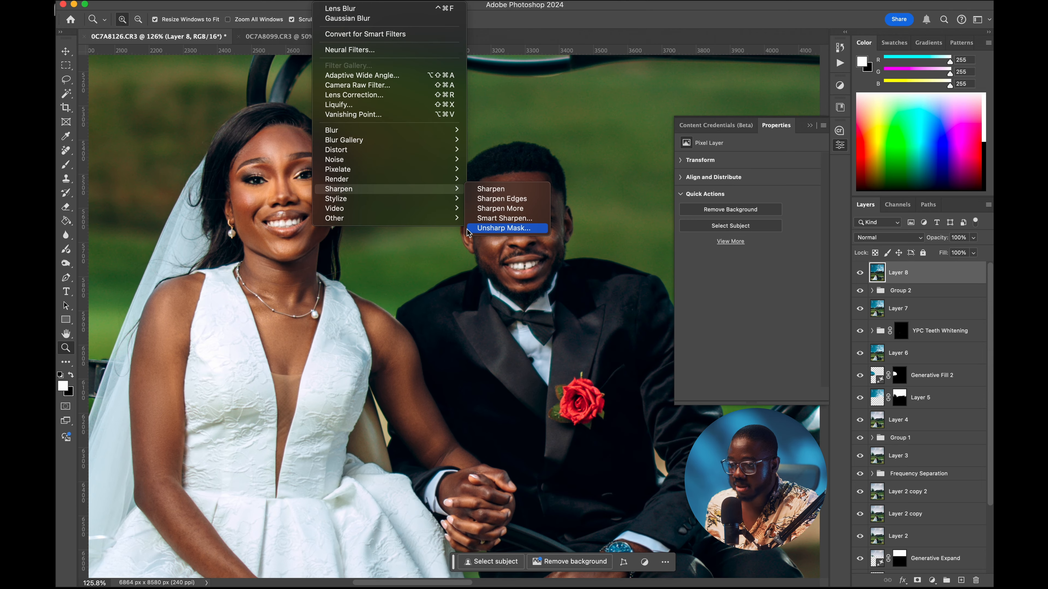
click(498, 228)
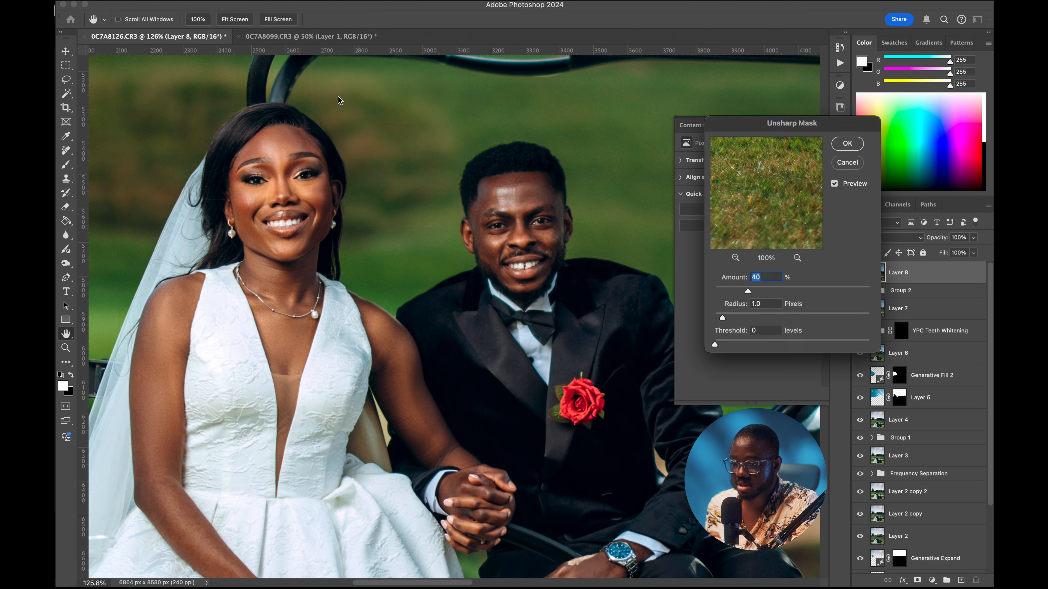
click(269, 199)
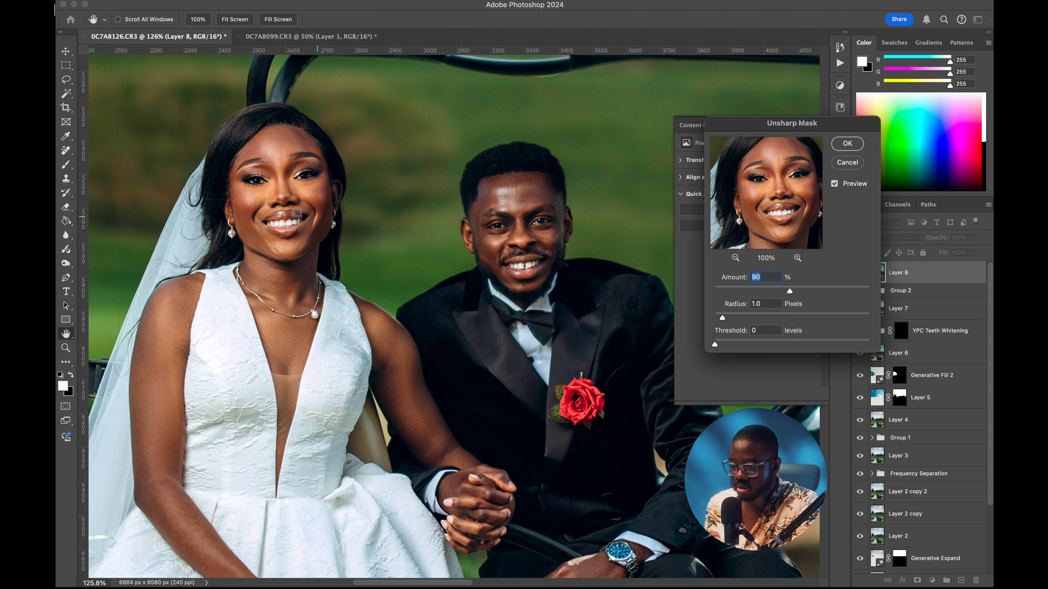
click(253, 190)
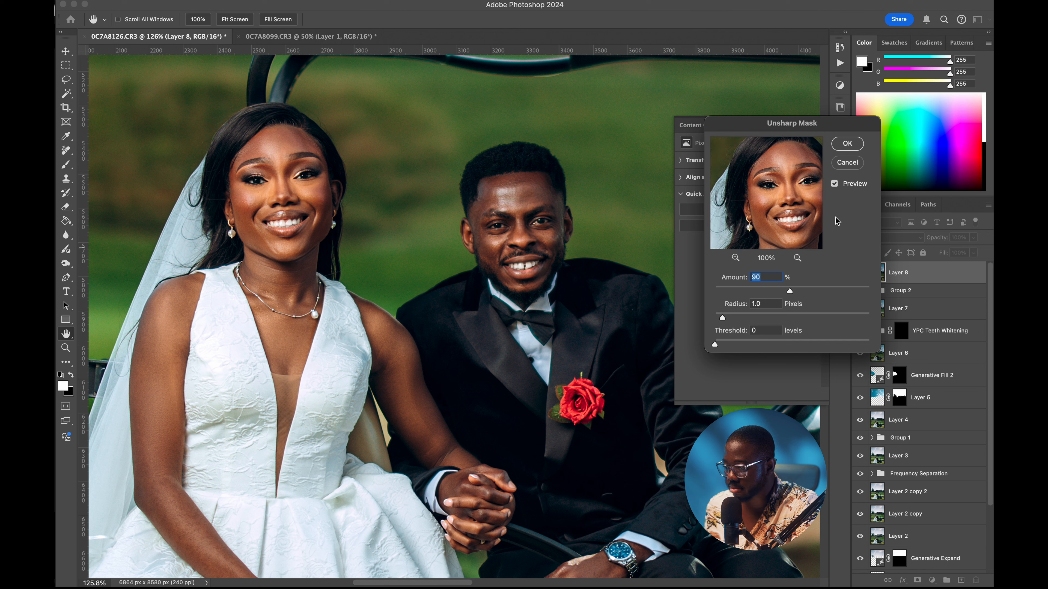
drag(769, 179, 751, 183)
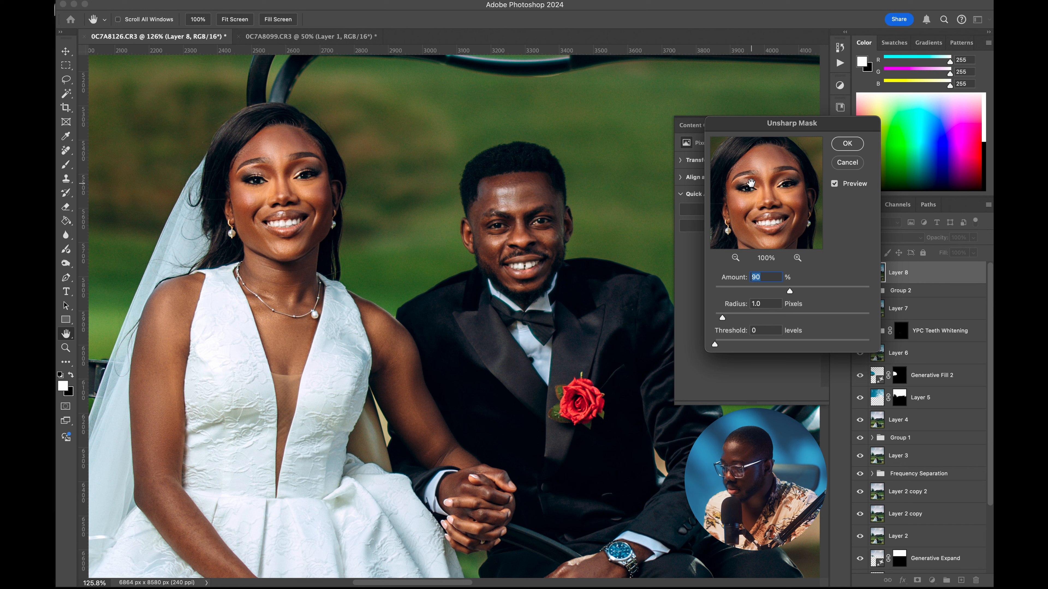
click(847, 145)
Step: Add a Selective Color adjustment layer above Layer 8 and set Yellow to -5% in the Blacks range
key(z)
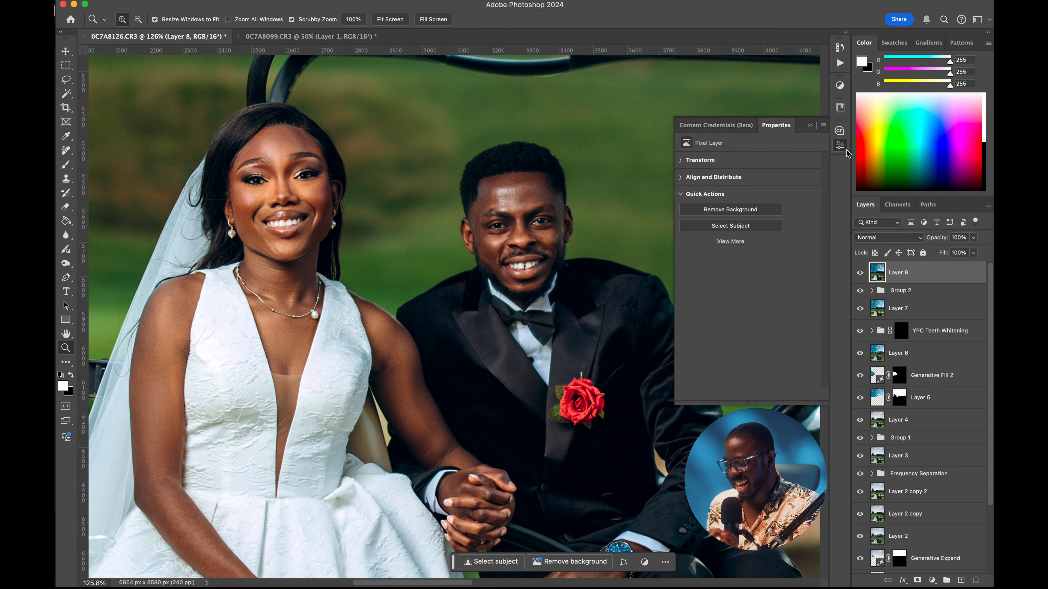
drag(528, 300, 557, 345)
key(space)
key(space)
key(space)
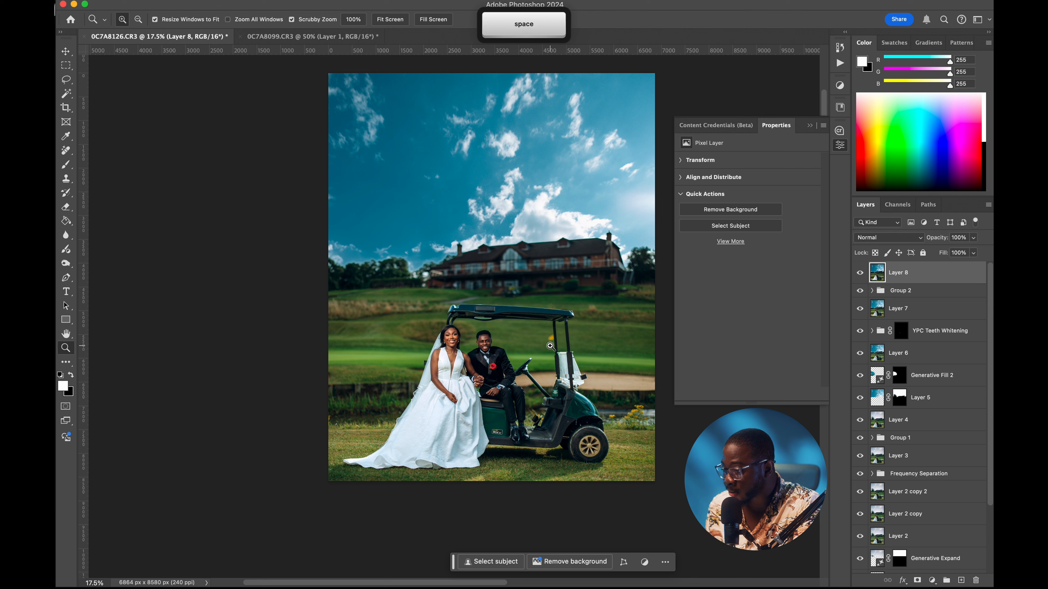
click(932, 580)
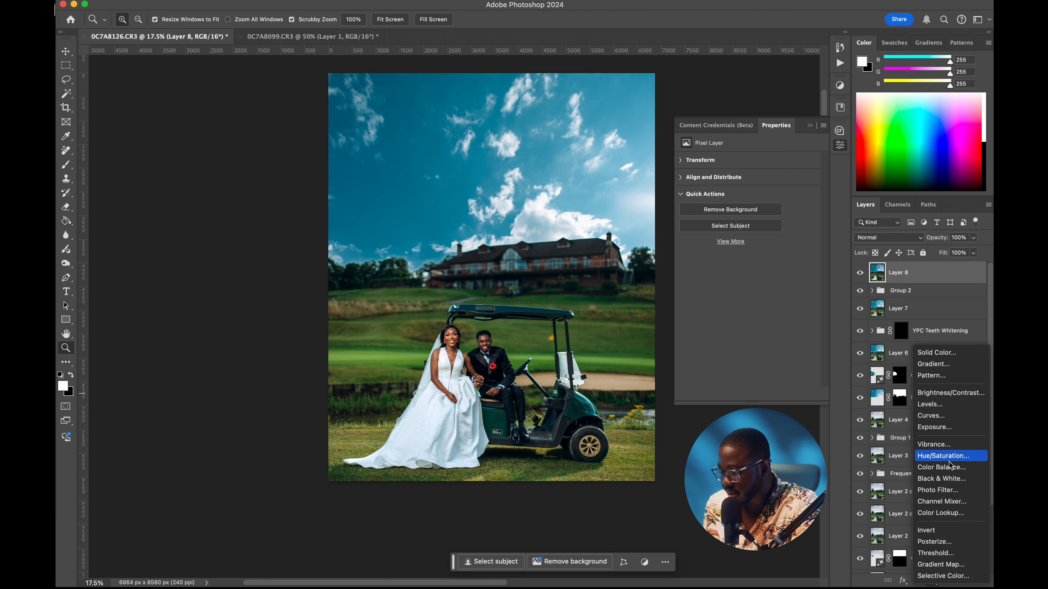
click(949, 577)
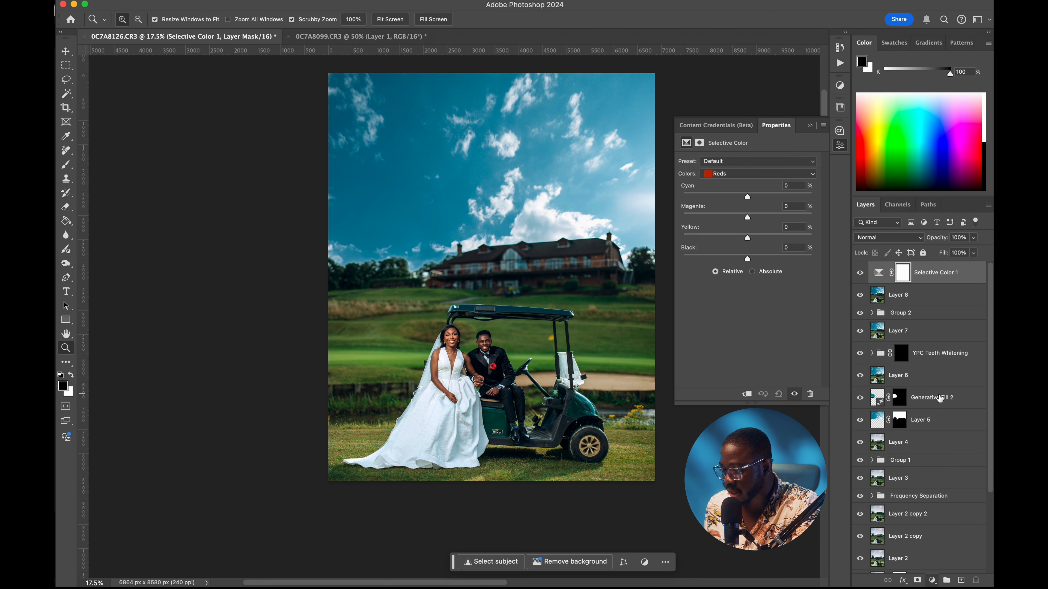
click(743, 181)
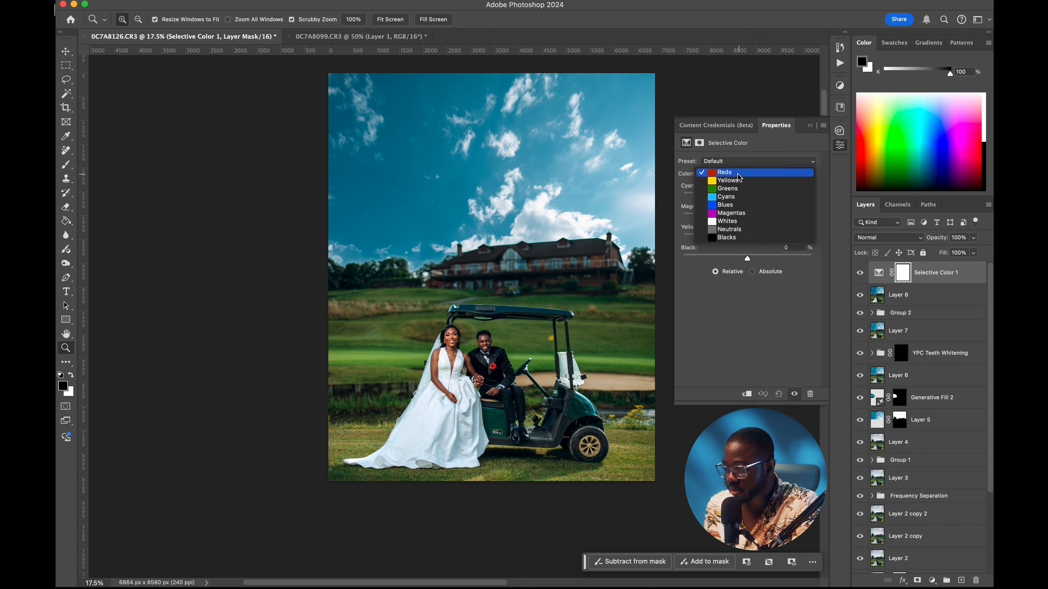
click(736, 239)
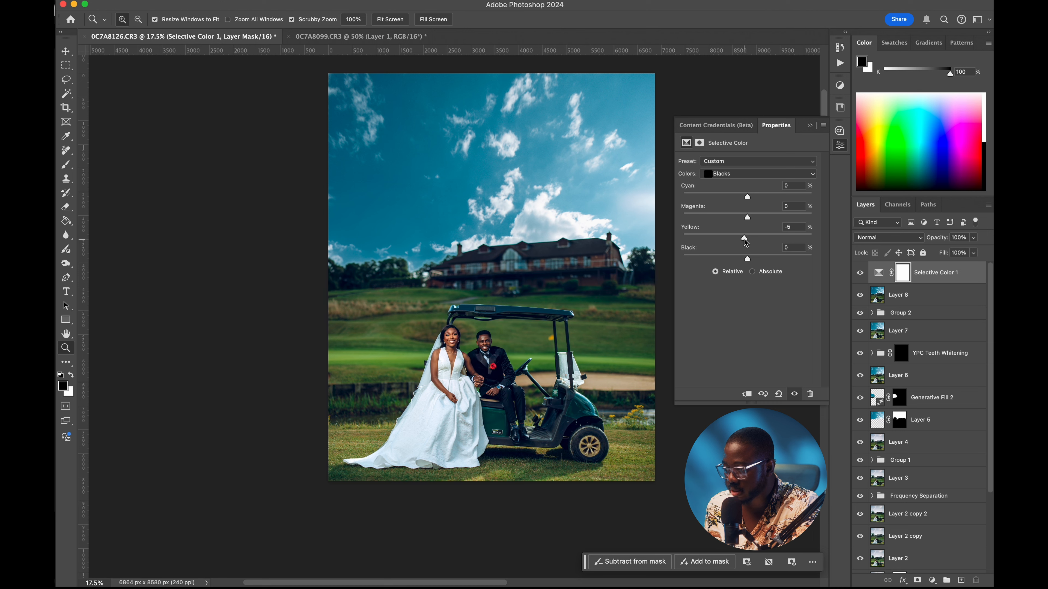
Step: Compare the couple up close with the Selective Color 1 adjustment hidden and shown
drag(490, 358, 592, 369)
scroll(546, 362, down, 3)
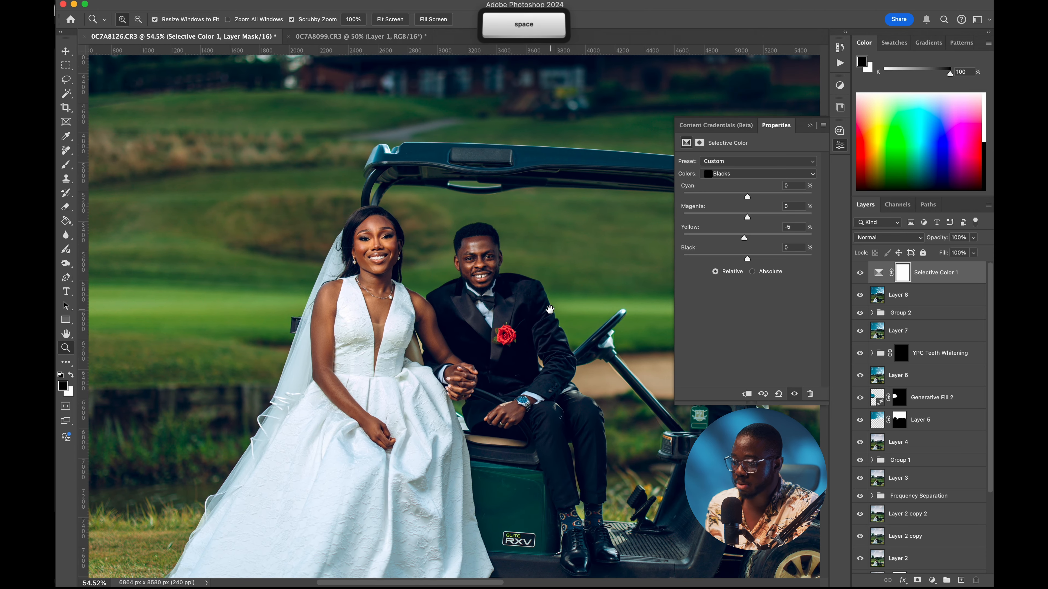
click(859, 273)
click(859, 273)
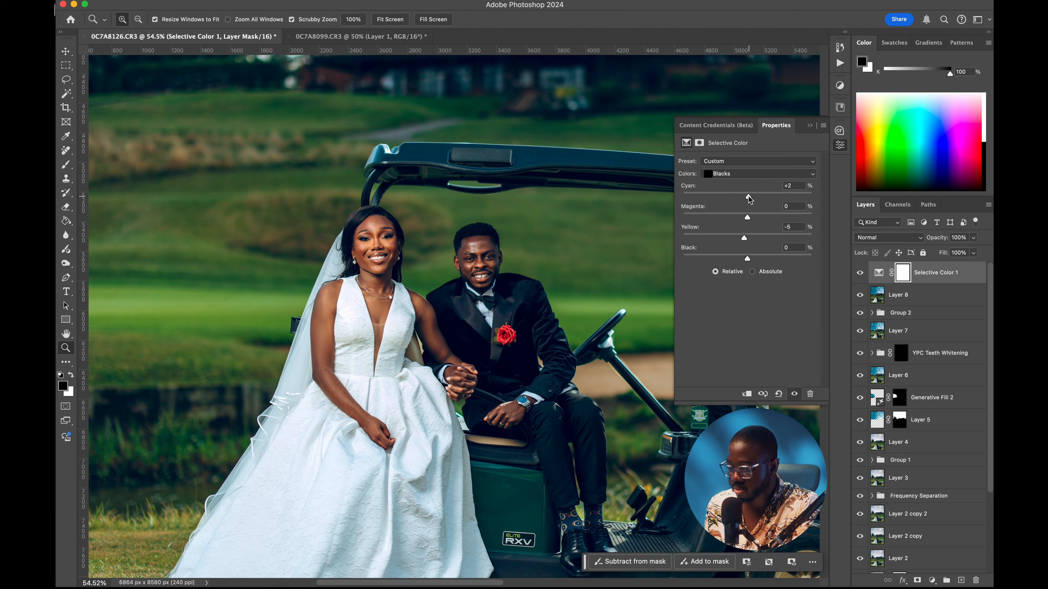
Step: Set Cyan to +1% in the Blacks of Selective Color 1 and compare the image with the adjustment hidden and shown
click(792, 186)
text(1)
click(860, 273)
click(860, 273)
drag(478, 267, 514, 299)
key(space)
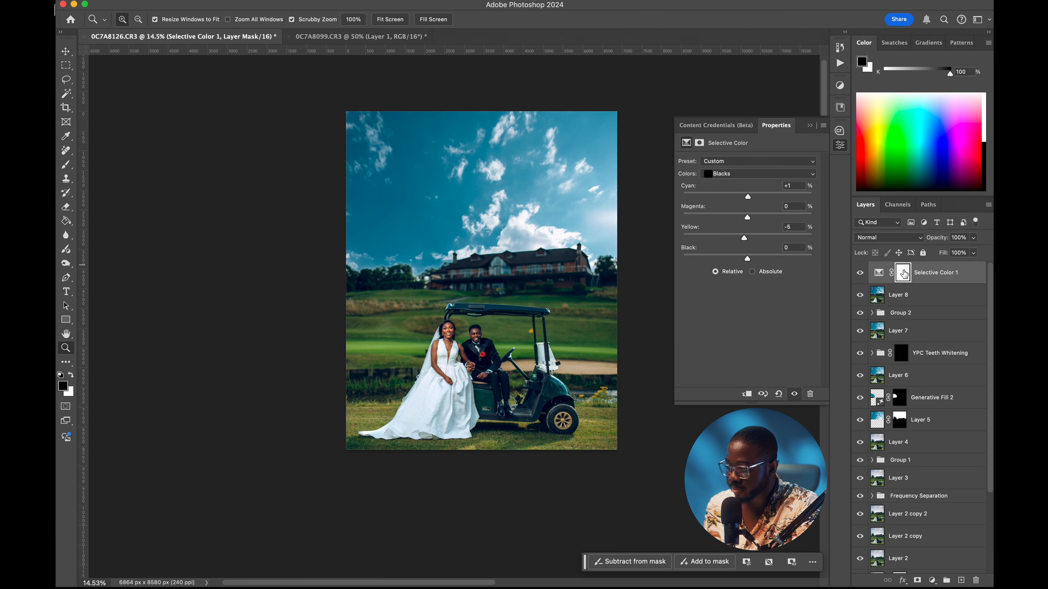
Step: Use Apply Image on the Selective Color 1 mask with Layer 8 as source, RGB channel inverted, Multiply blending at 100% opacity
click(894, 275)
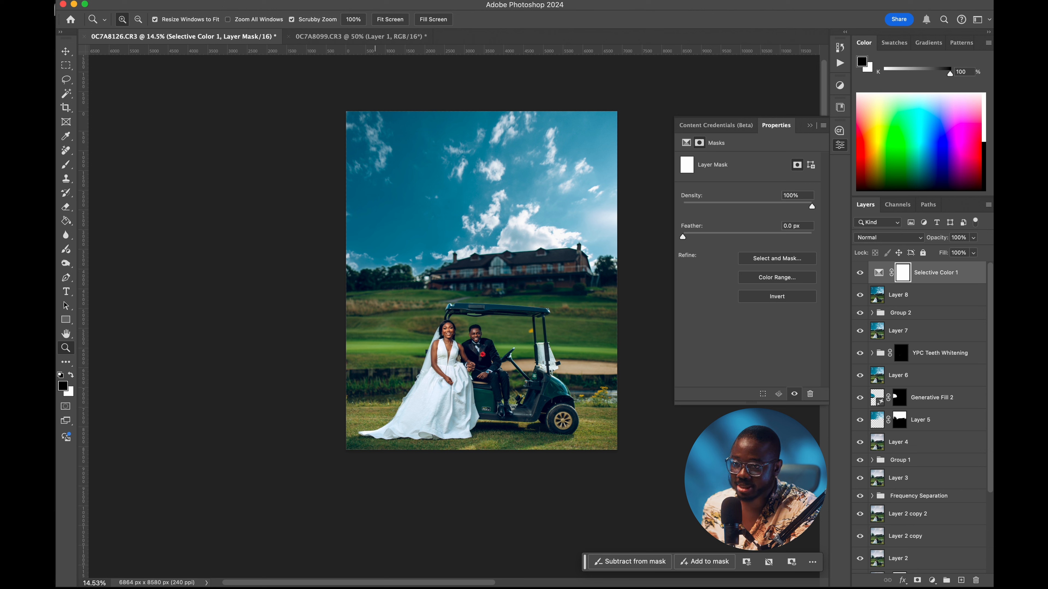
click(198, 1)
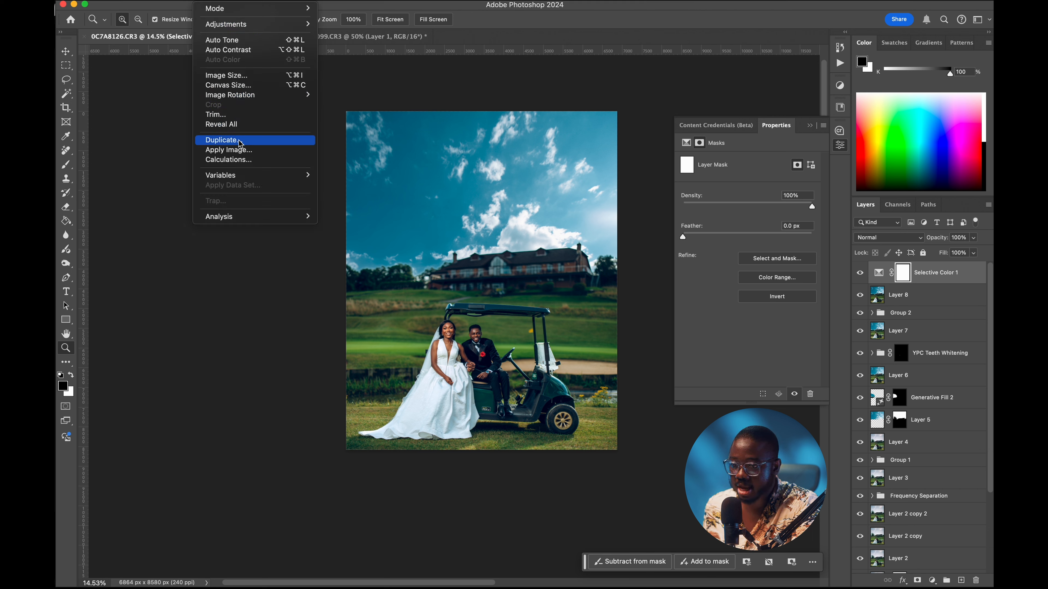
click(263, 152)
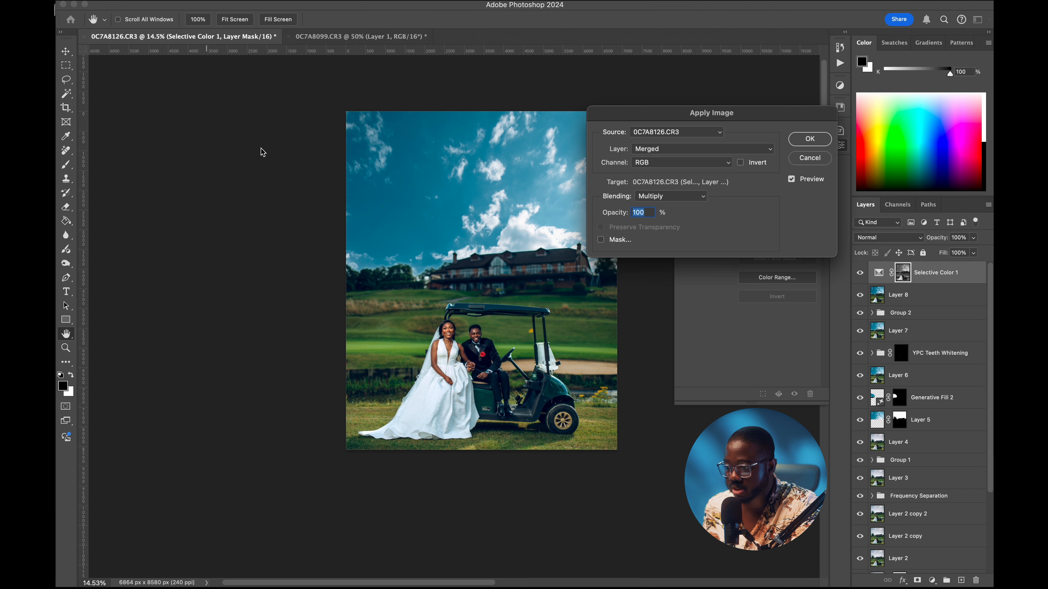
click(703, 156)
key(space)
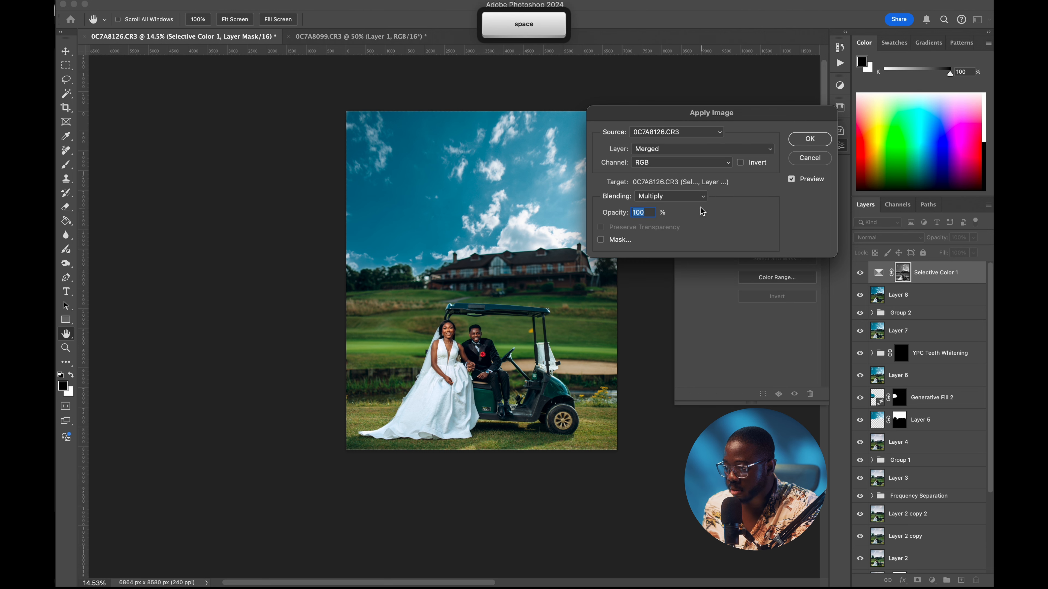
click(696, 156)
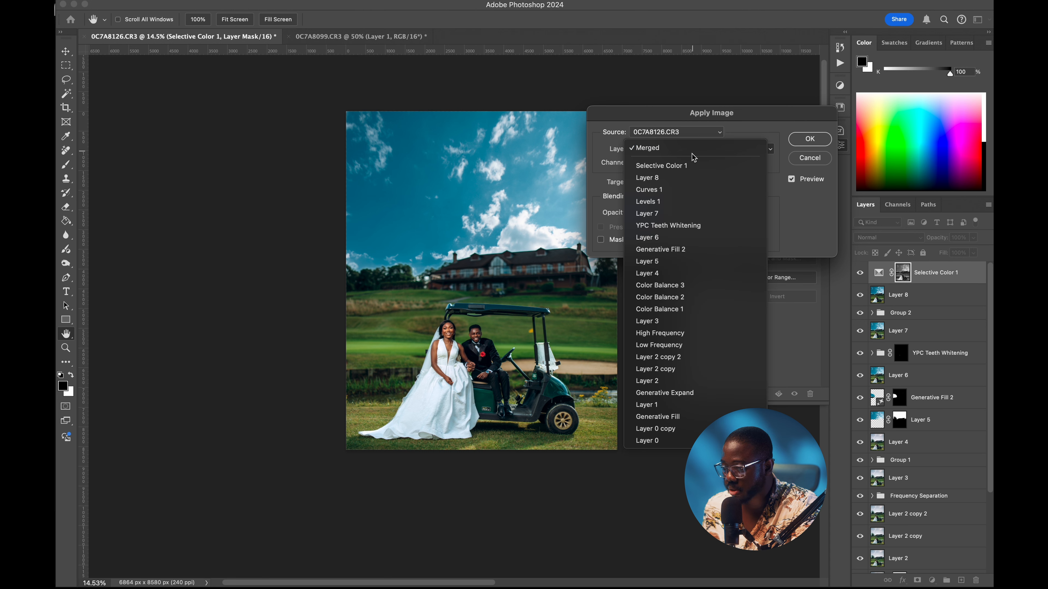
click(685, 178)
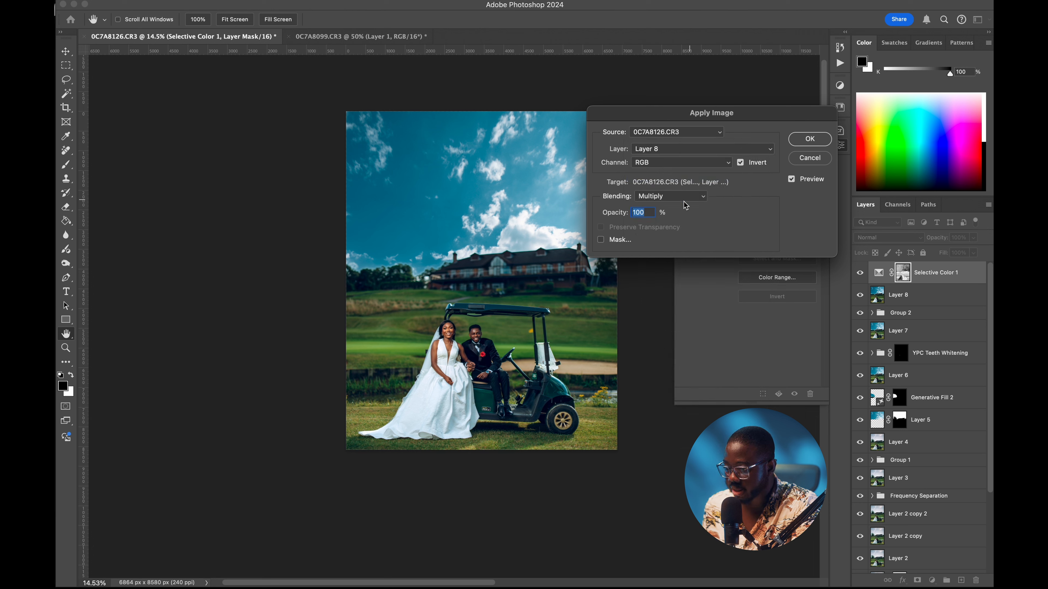
click(816, 143)
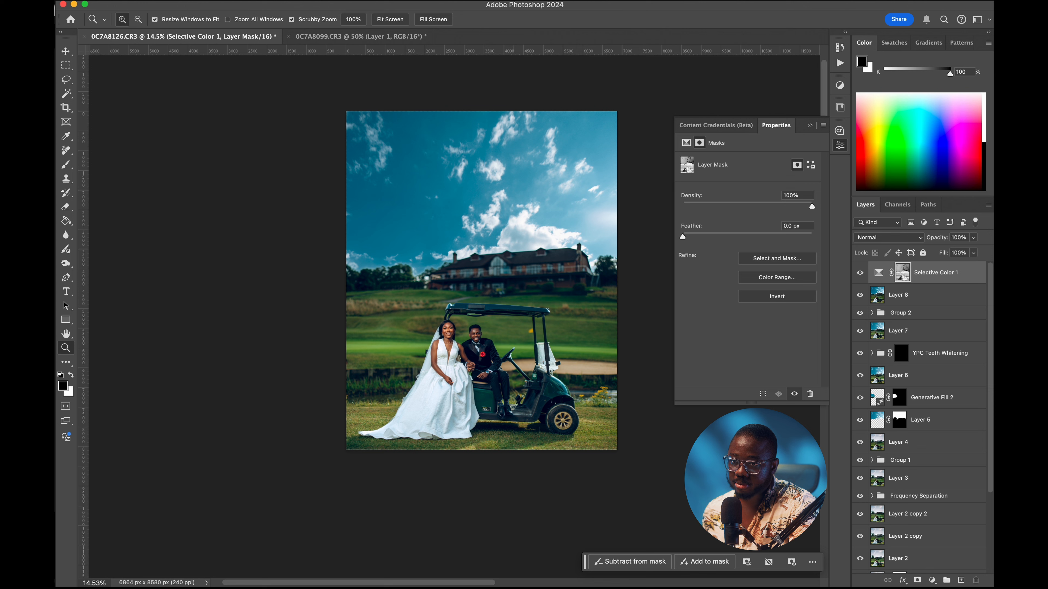
Step: Apply the inverted Layer 8 image to the Selective Color 1 mask two more times with Multiply blending at 100%
click(204, 0)
click(229, 149)
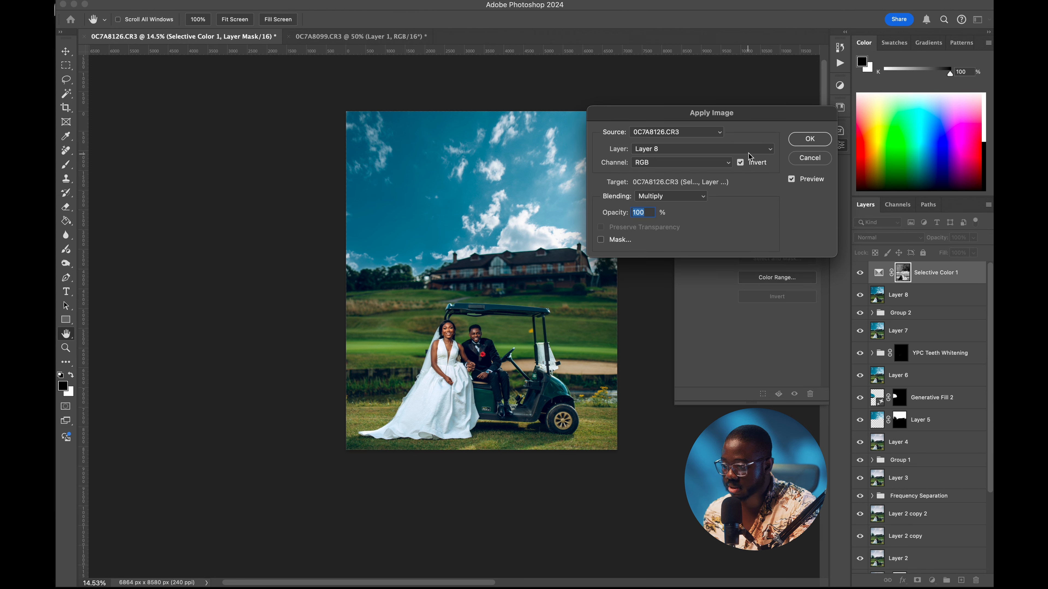
click(809, 140)
key(z)
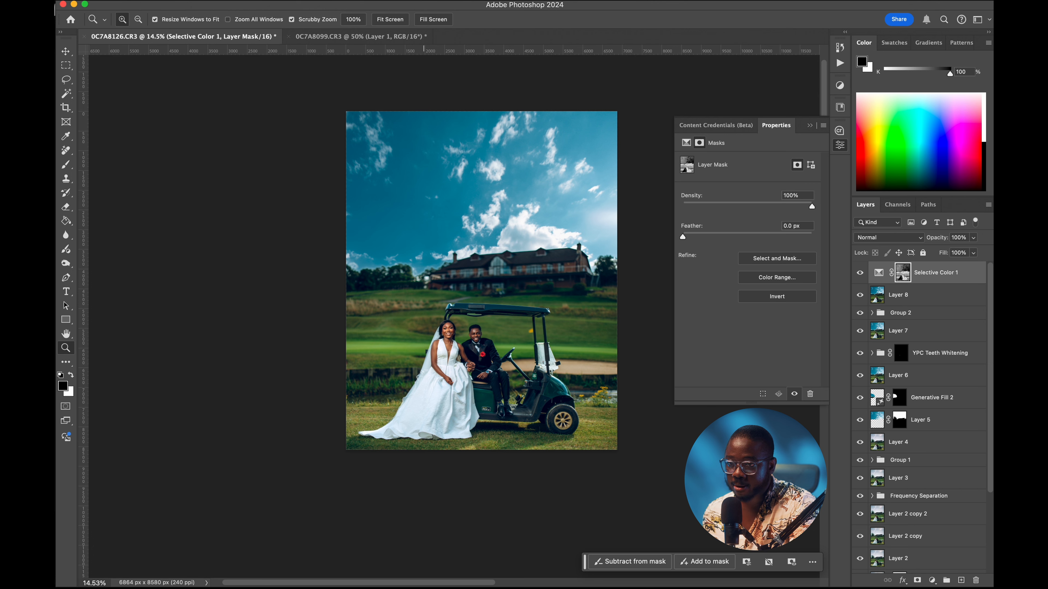
click(207, 1)
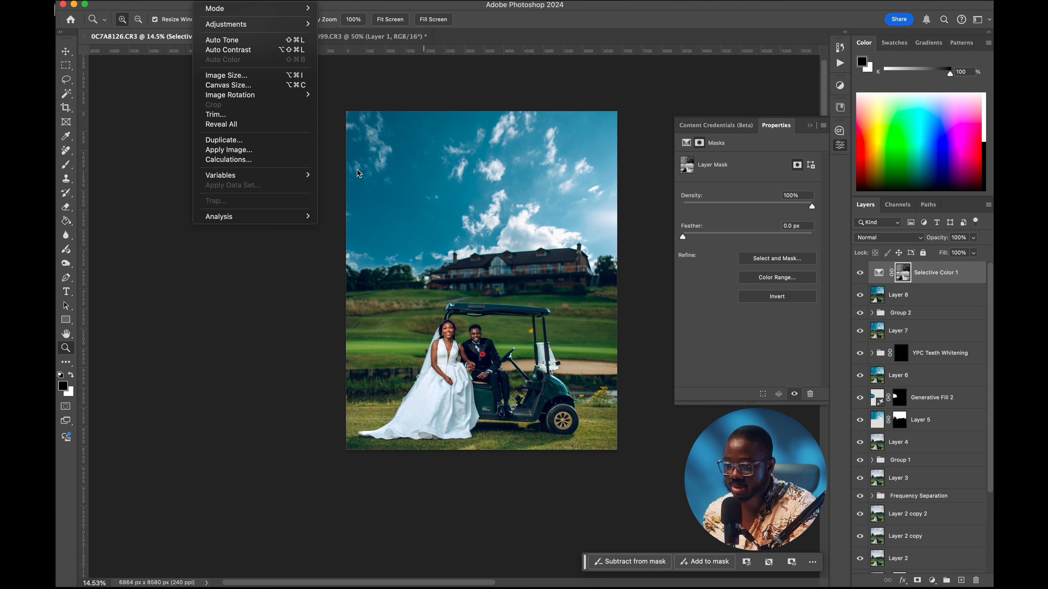
click(259, 150)
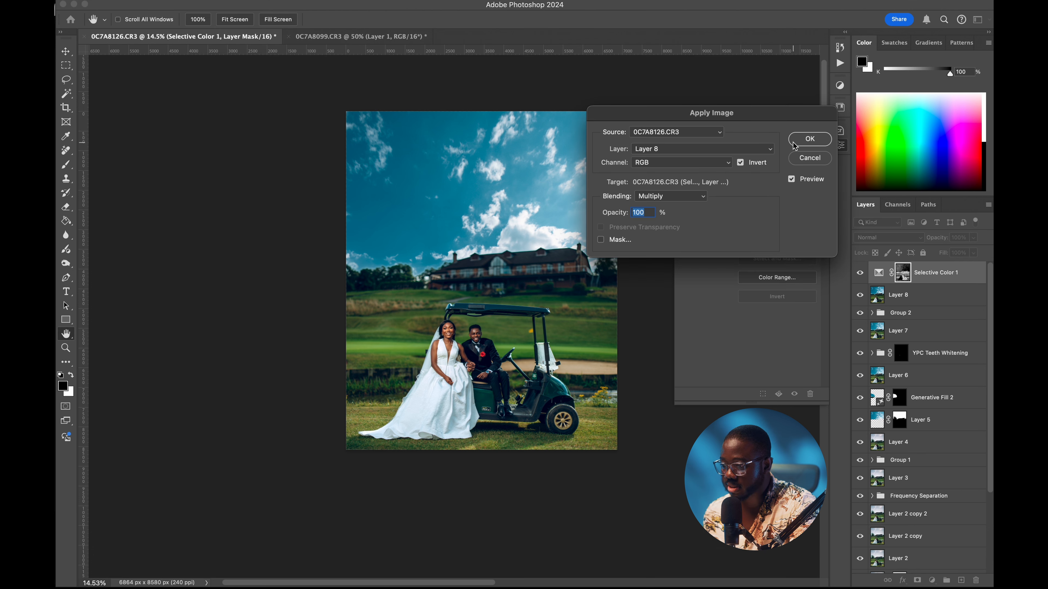
key(Return)
Step: Compare the couple's skin and clothing with the masked Selective Color 1 adjustment hidden and shown
key(z)
drag(536, 350, 580, 211)
key(space)
click(860, 273)
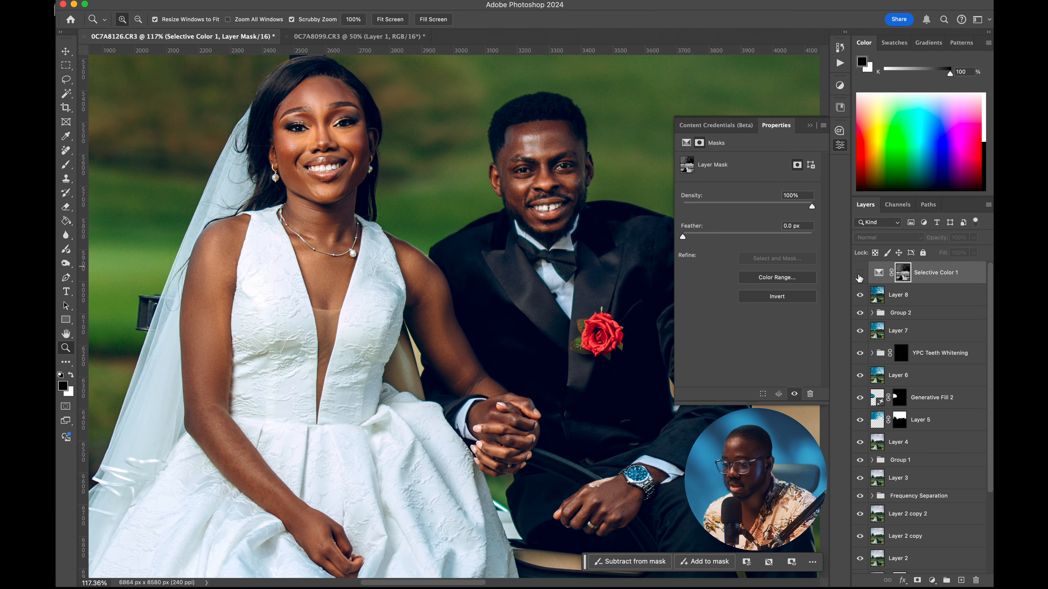
click(860, 273)
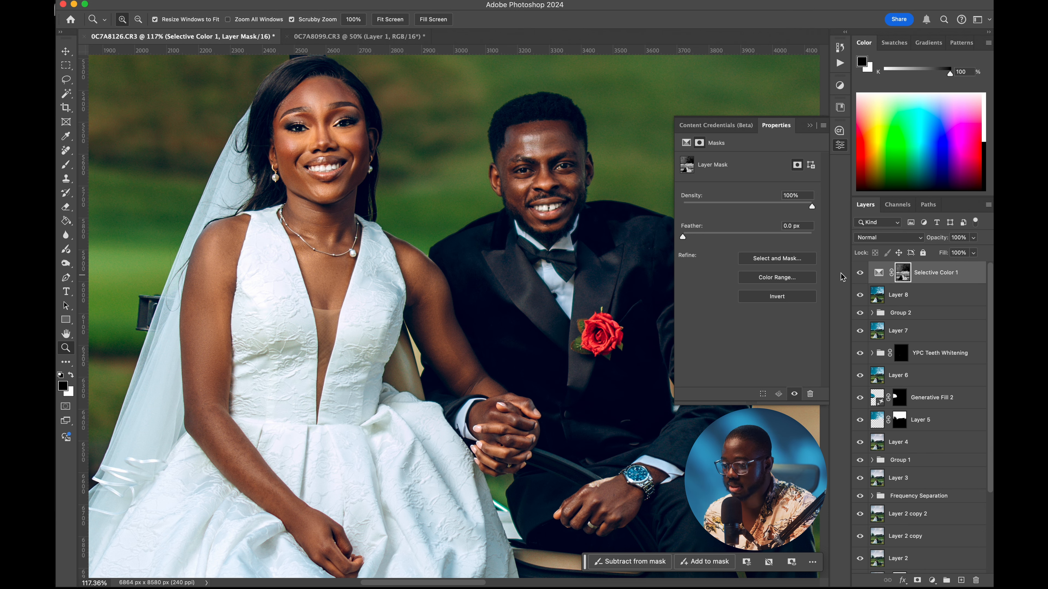
drag(635, 253, 459, 270)
drag(430, 319, 525, 319)
Step: Reduce the Selective Color 1 layer's opacity to 70%, trying 60% as well and undoing it
key(v)
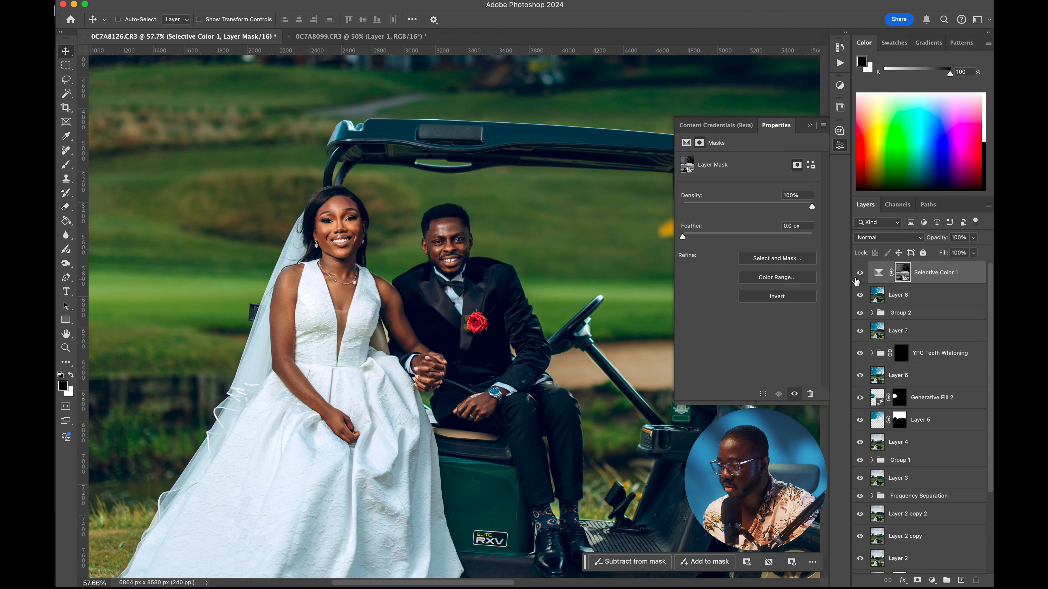
key(v)
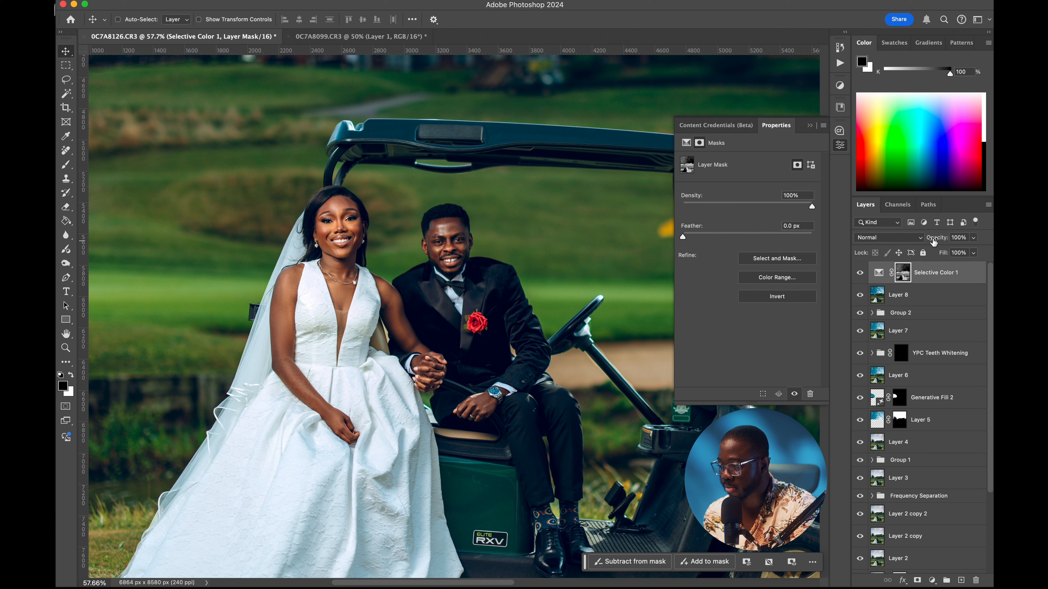
key(7)
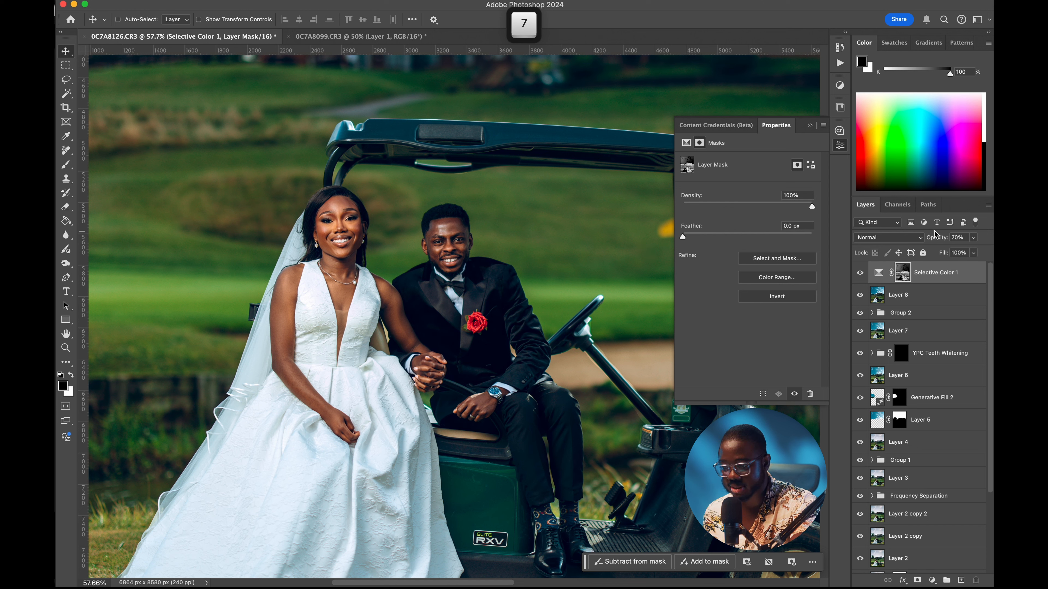
key(6)
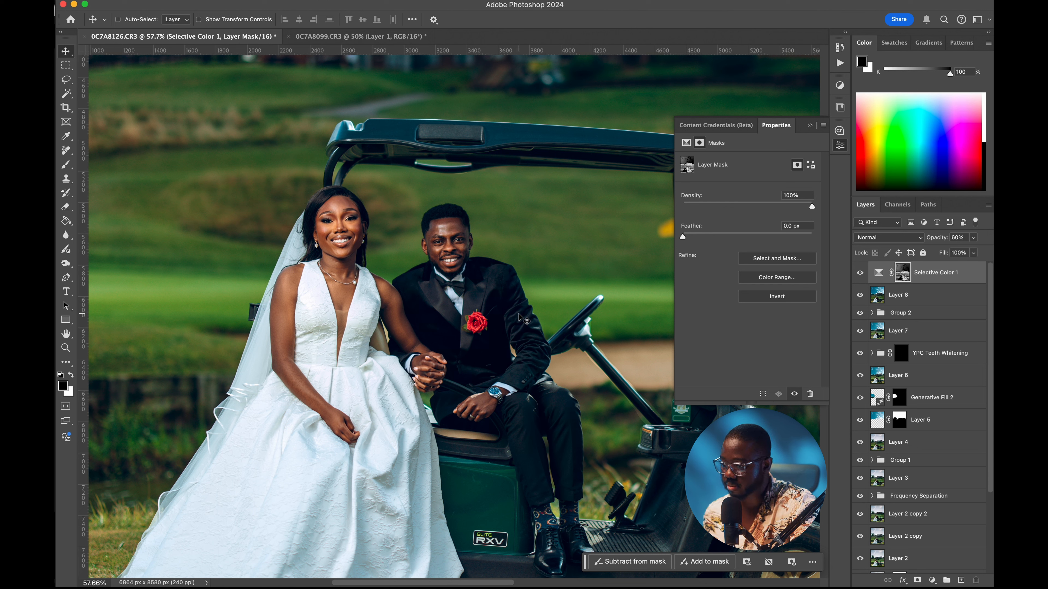
key(super+z)
Step: Add an Exposure adjustment layer above Selective Color 1 and set its Offset to +0.0042
key(z)
drag(471, 309, 520, 317)
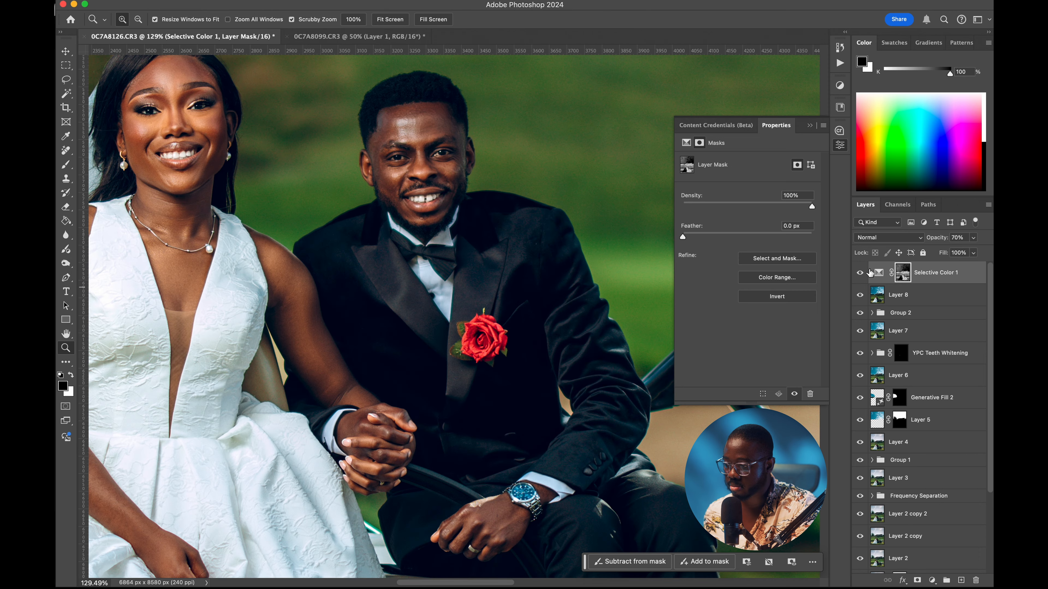
click(486, 281)
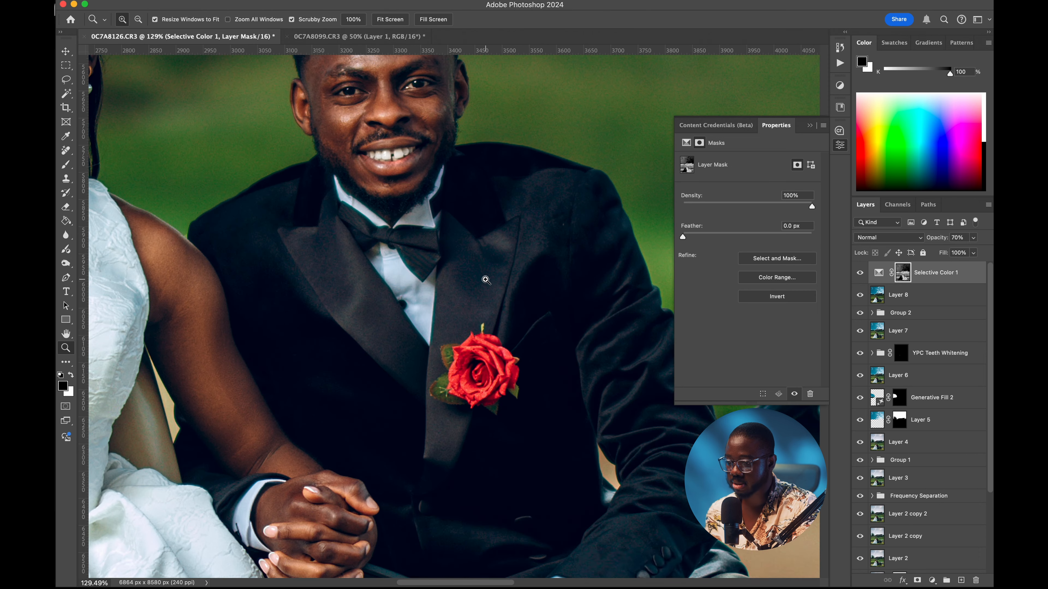
key(super+0)
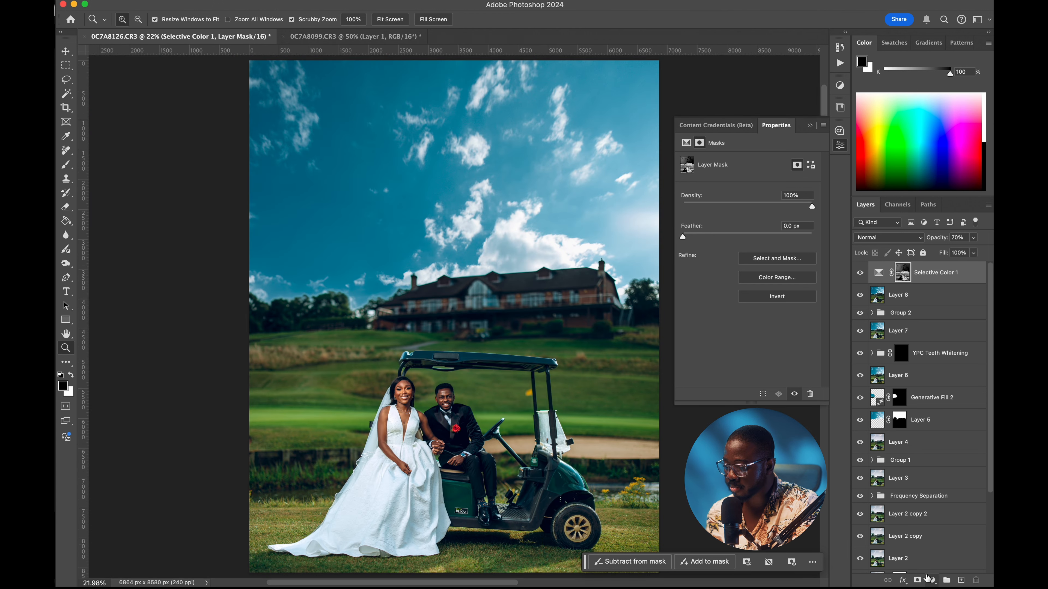
click(929, 579)
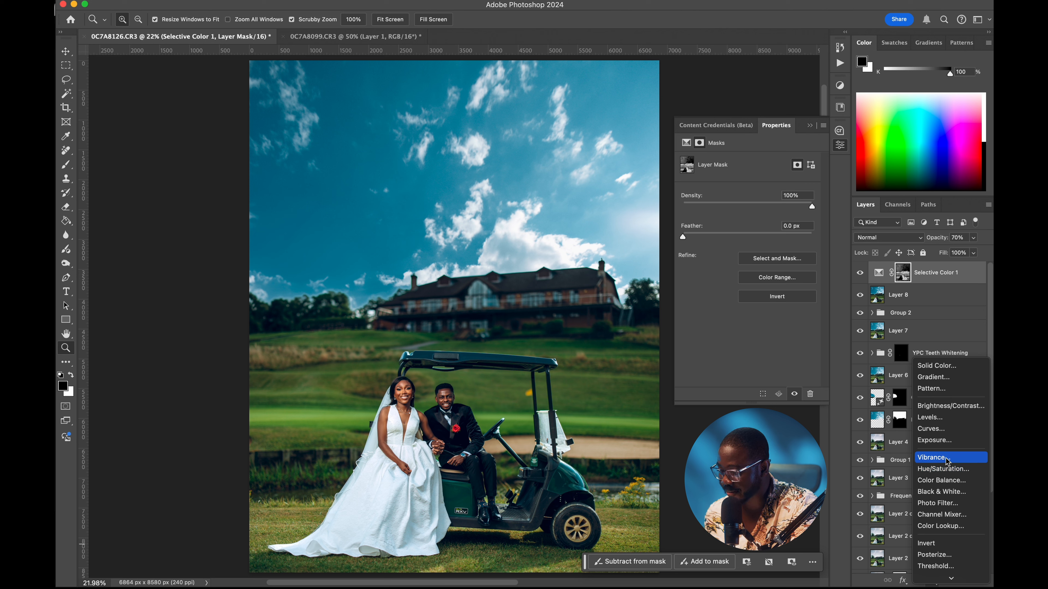
click(952, 445)
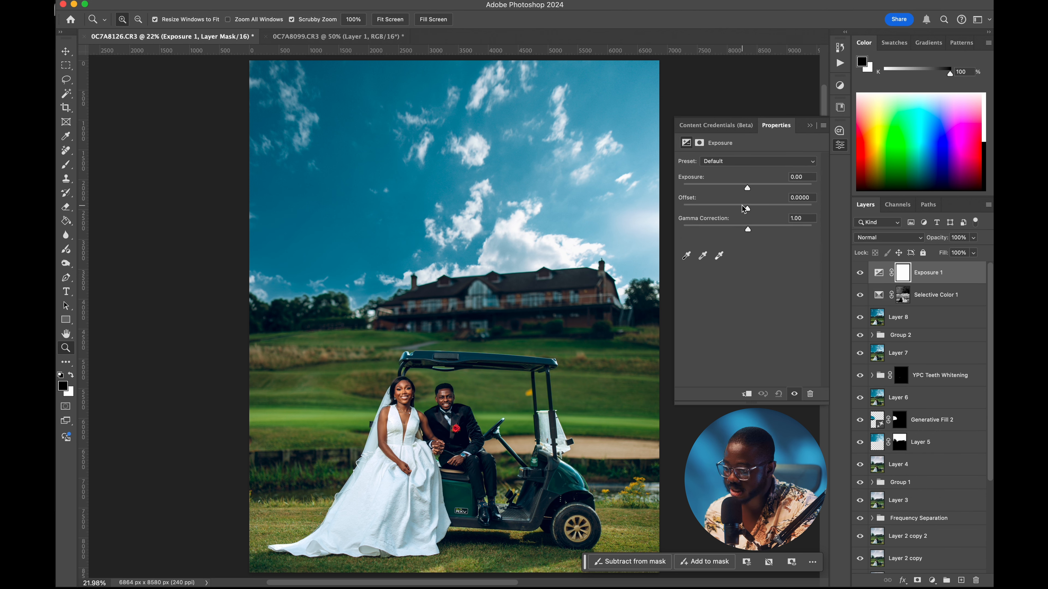
drag(749, 210, 749, 210)
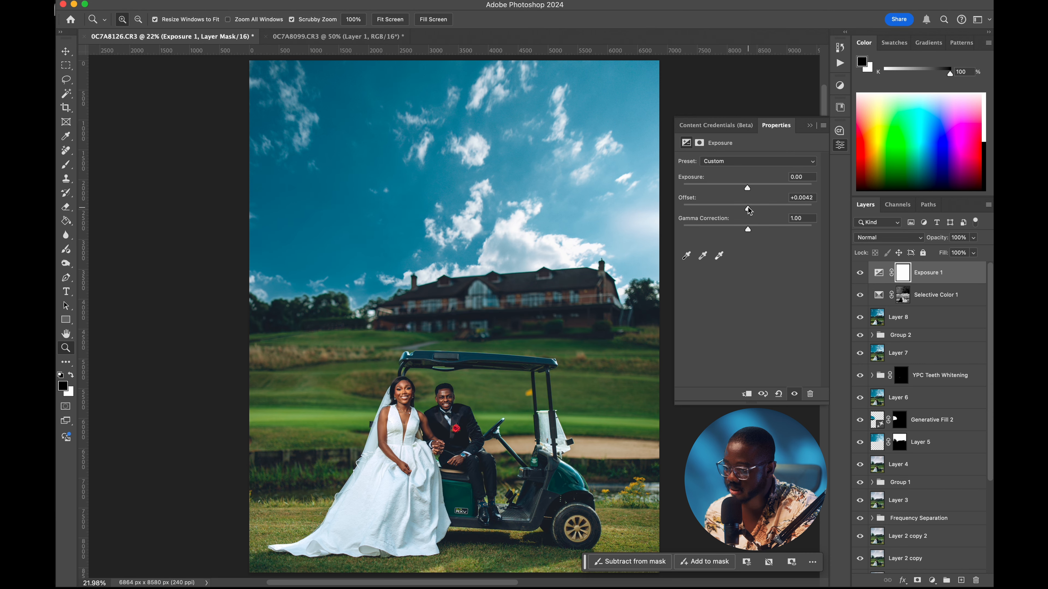
Step: Compare the whole image with the Exposure 1 adjustment repeatedly hidden and shown
drag(448, 441, 441, 409)
key(space)
key(space)
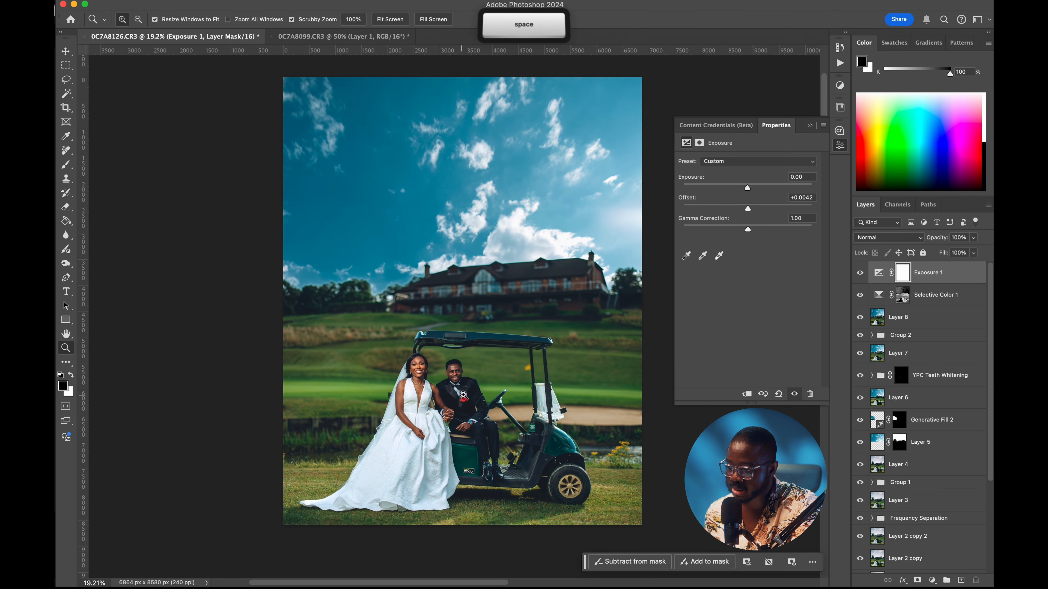
click(860, 273)
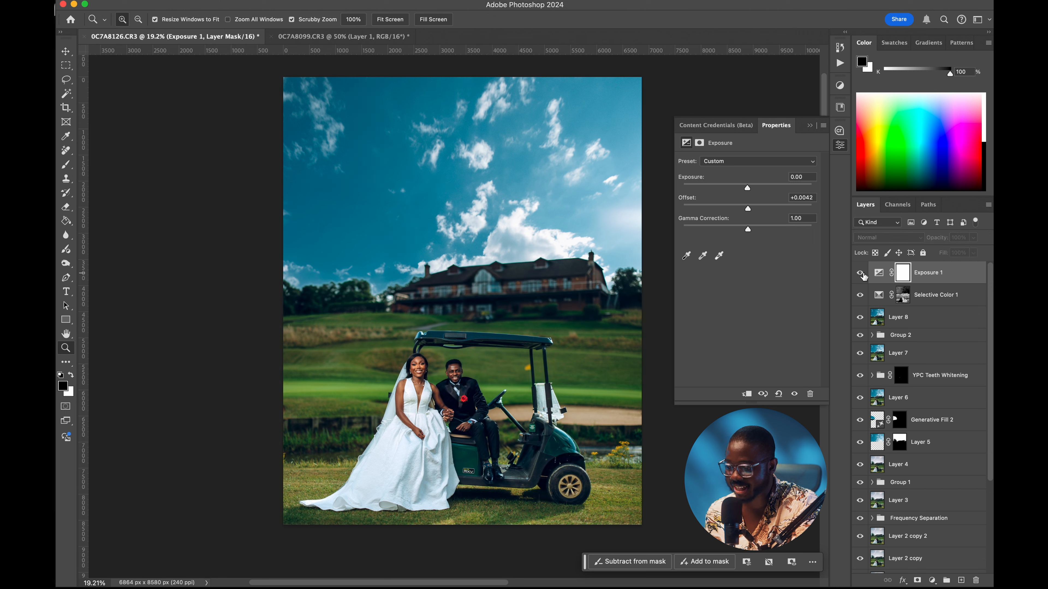
click(862, 273)
click(862, 273)
click(861, 273)
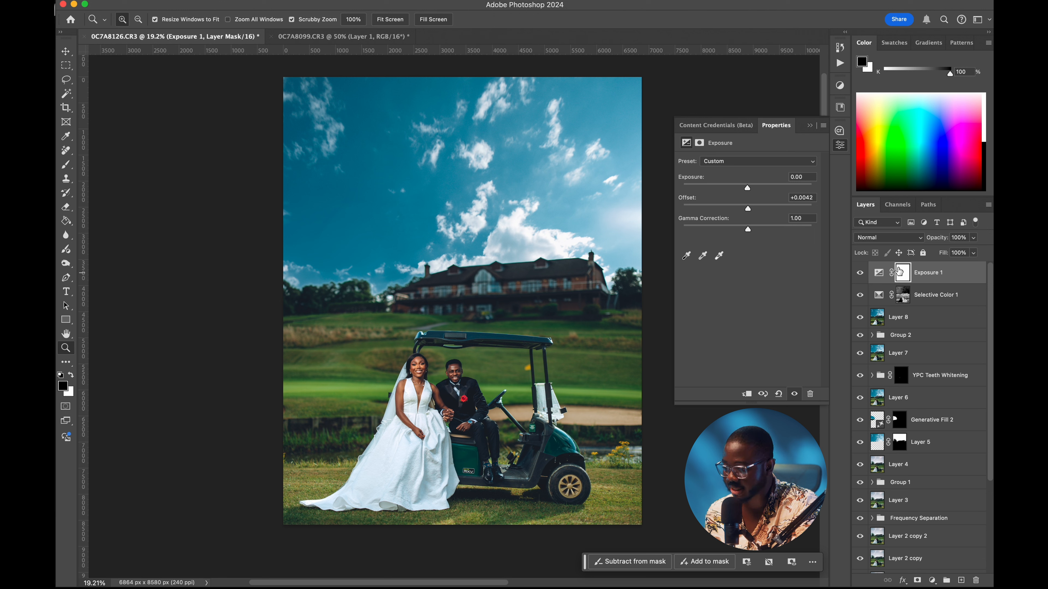
Step: Try replacing the Exposure 1 mask with a copy of the Selective Color 1 mask, and undo it
click(901, 276)
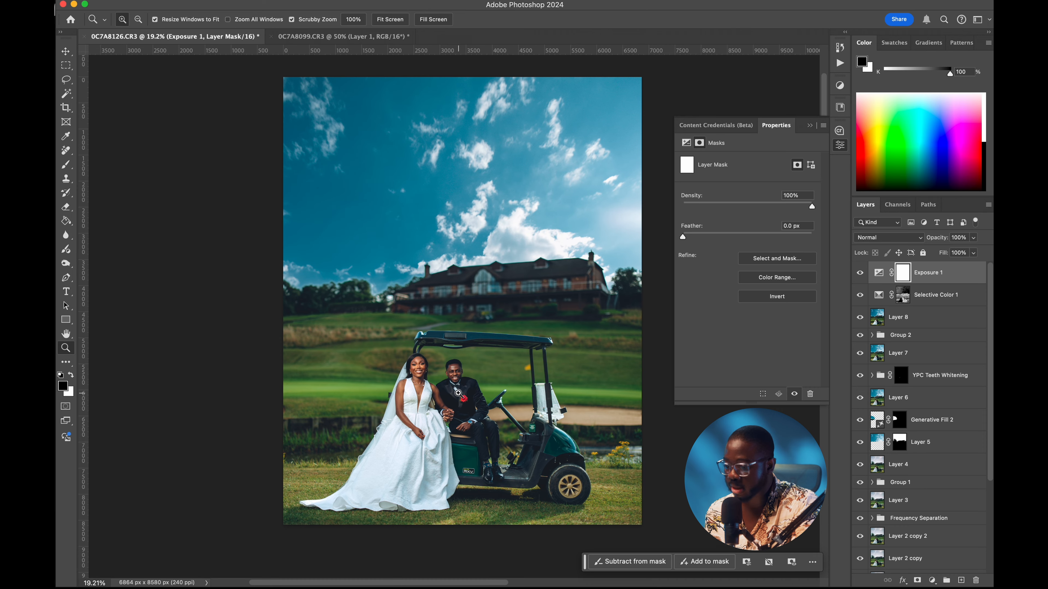
drag(460, 392, 500, 398)
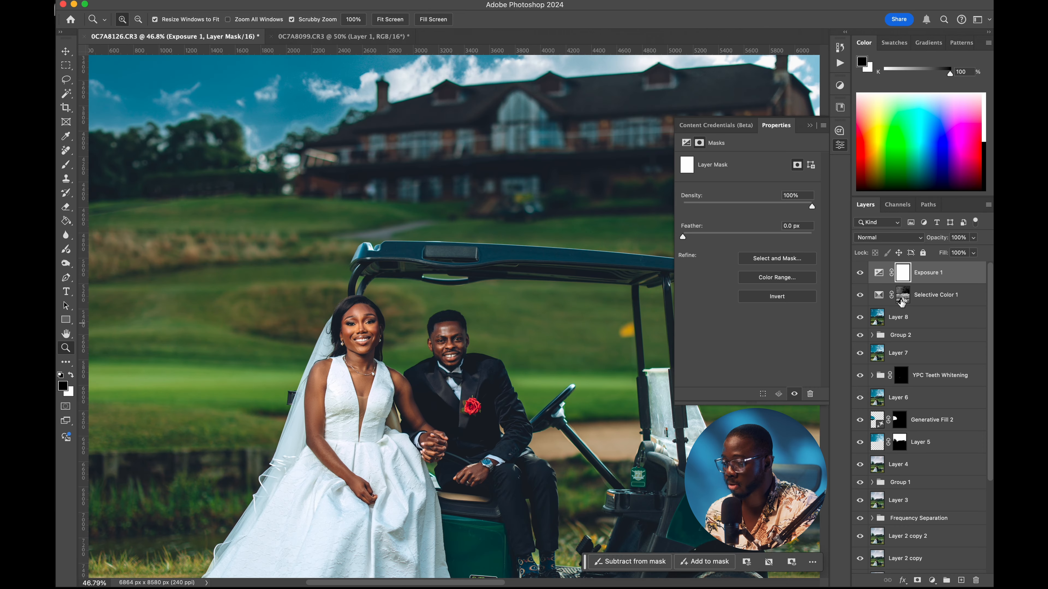
drag(902, 298, 906, 279)
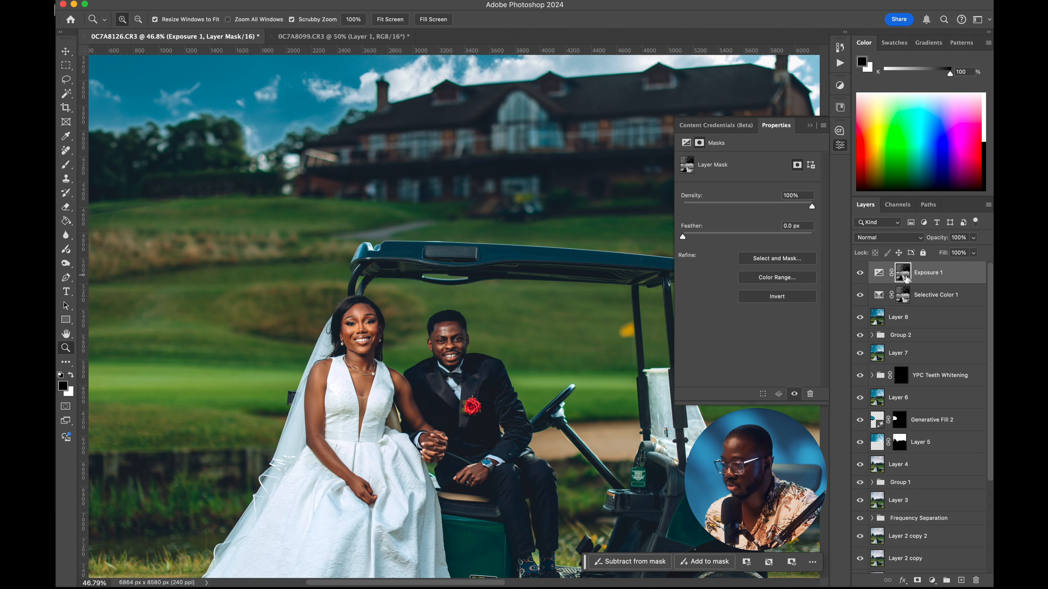
key(super+z)
Step: Reduce the Exposure 1 layer's opacity to 40%, trying 50% first and comparing the image with the adjustment hidden and shown
mouse_move(493, 291)
mouse_down()
mouse_move(468, 281)
mouse_move(482, 292)
mouse_up()
key(space)
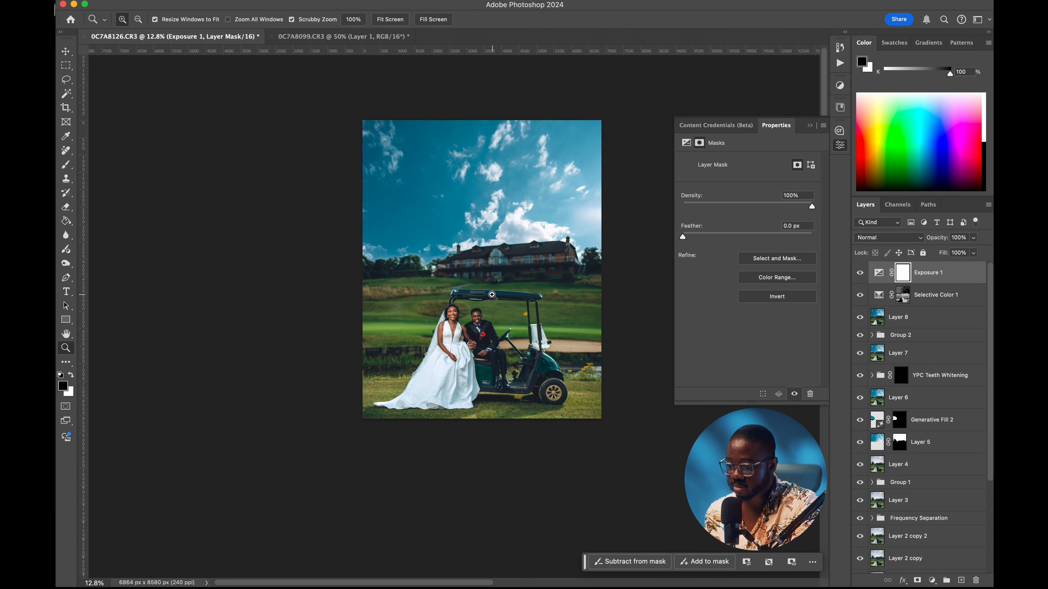
key(5)
drag(492, 294, 521, 330)
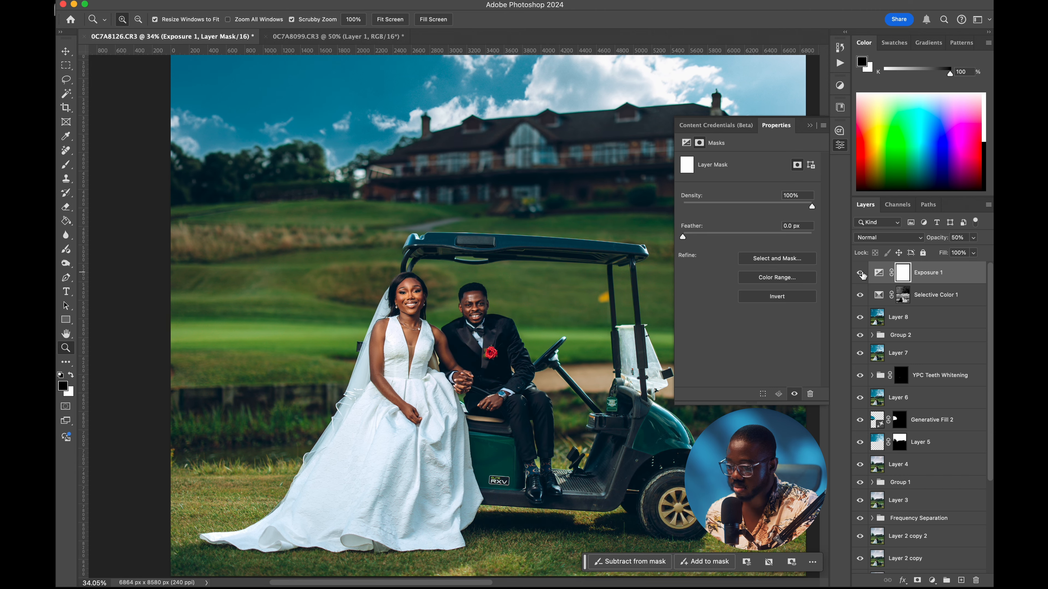
click(860, 274)
click(860, 274)
key(4)
click(860, 274)
click(860, 274)
scroll(502, 320, down, 5)
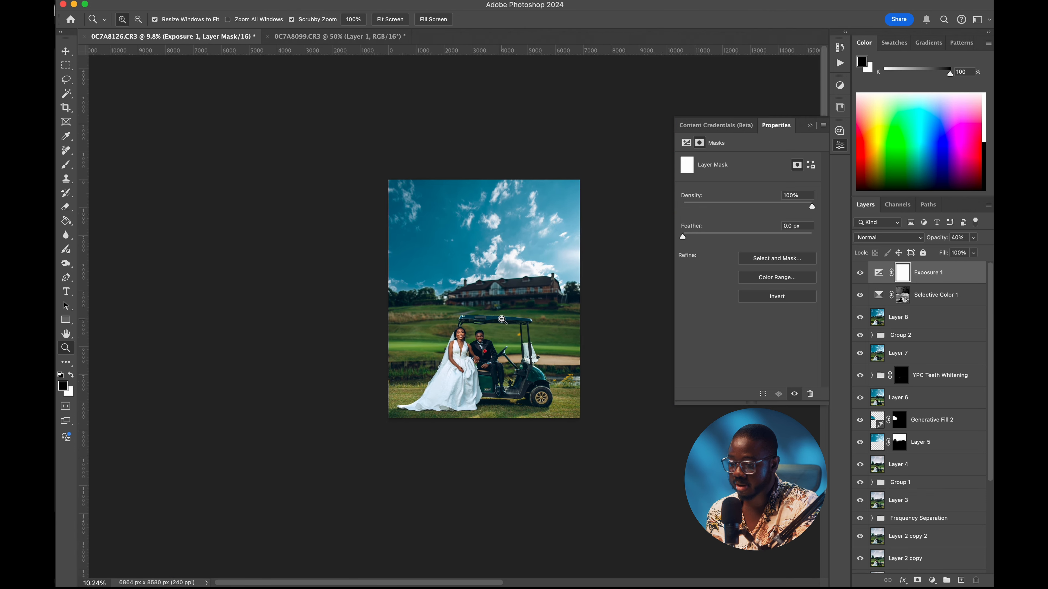
scroll(502, 319, up, 3)
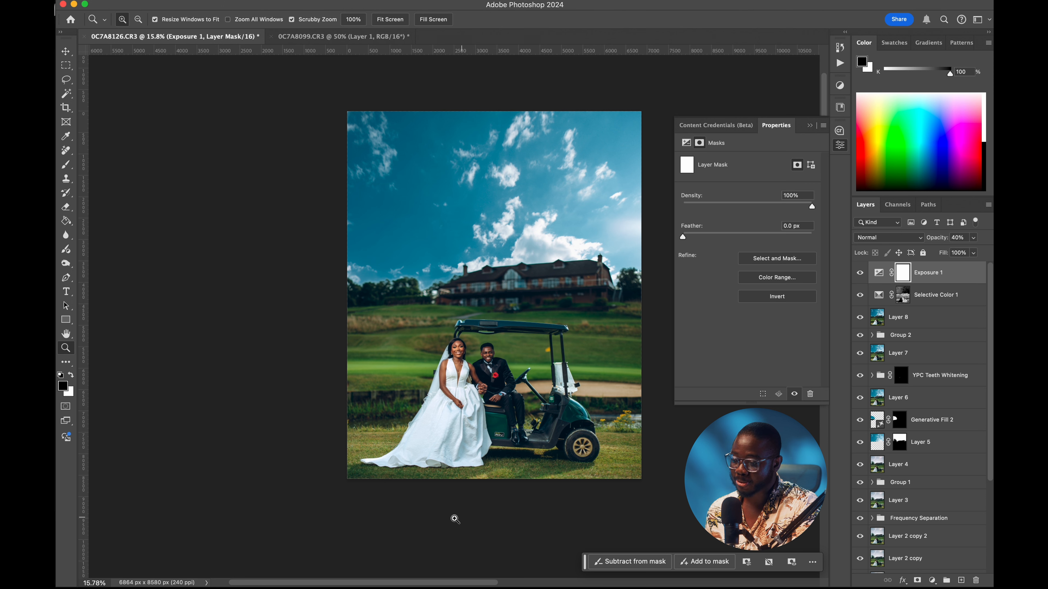
Step: Switch to Safari and search Google for "rainbow on black"
mouse_move(408, 576)
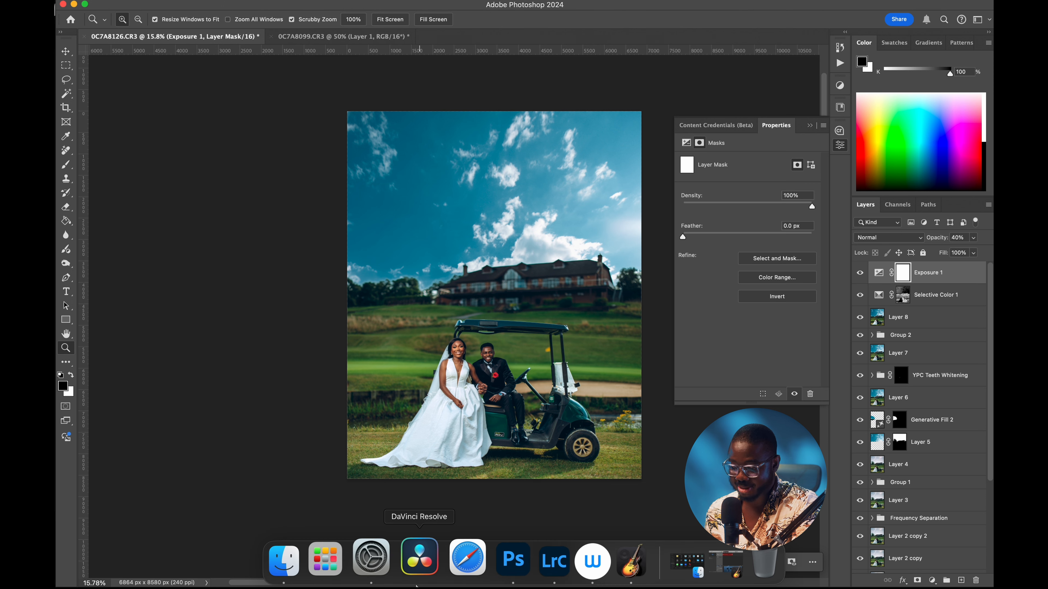
click(470, 559)
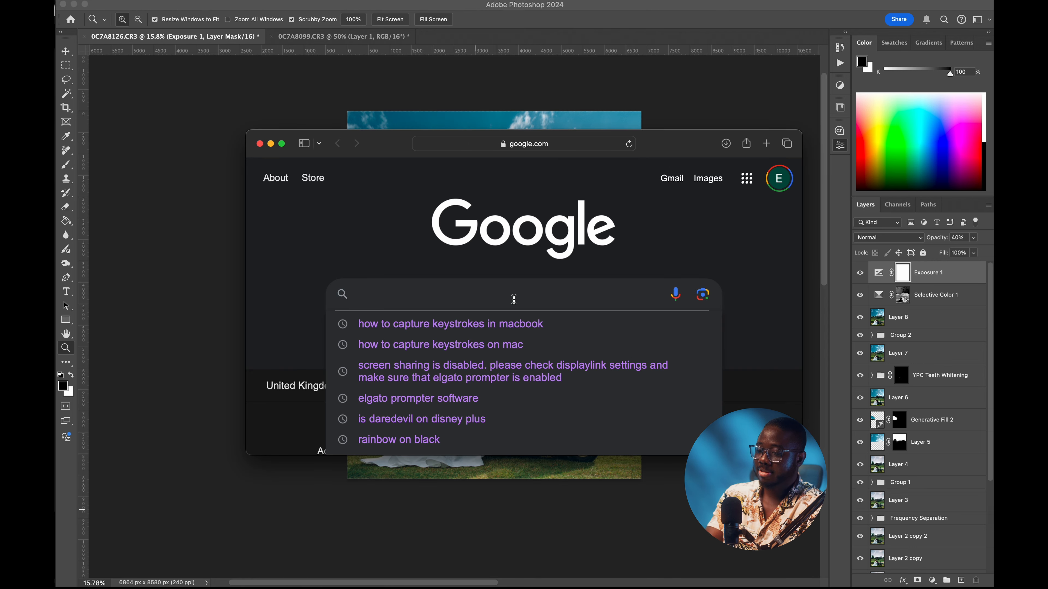
text(rainbow on)
key(Down)
key(Return)
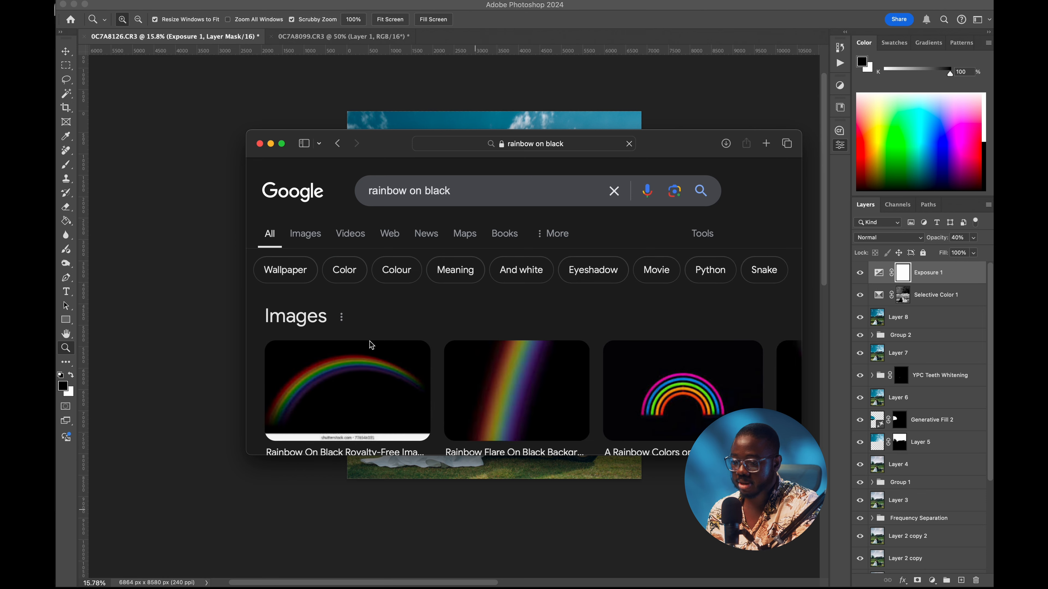
Step: Copy the Shutterstock image of a rainbow arc on black from the search results
click(361, 386)
click(679, 360)
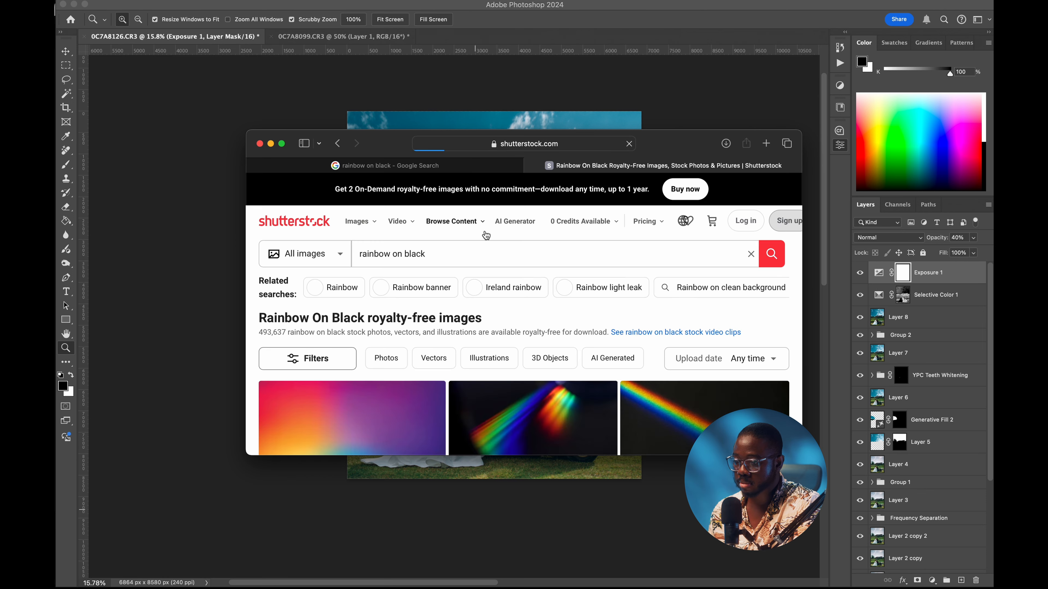
scroll(373, 183, down, 2)
click(339, 144)
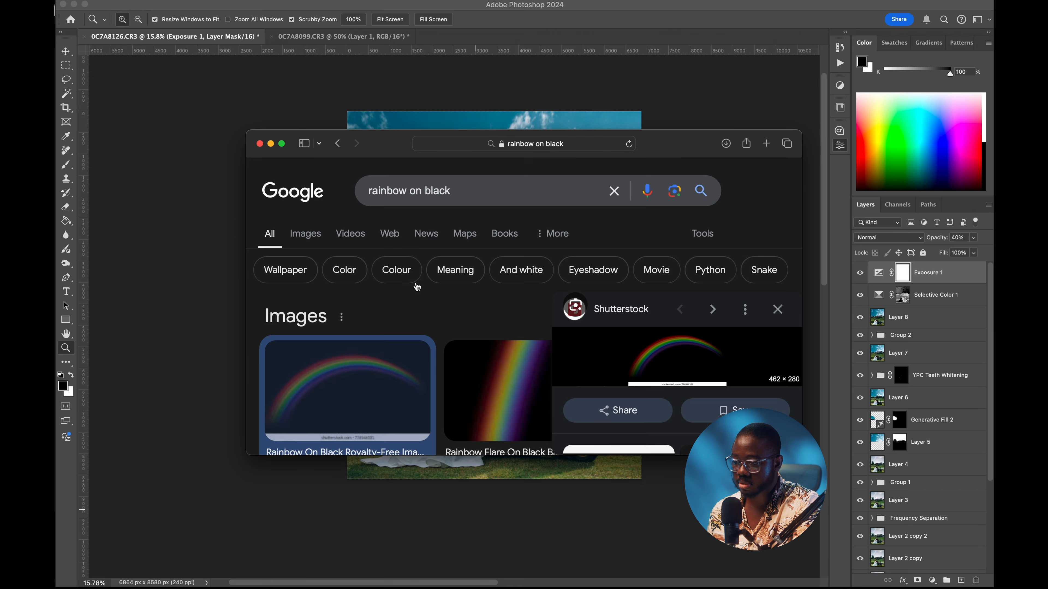
scroll(462, 307, down, 3)
right_click(660, 261)
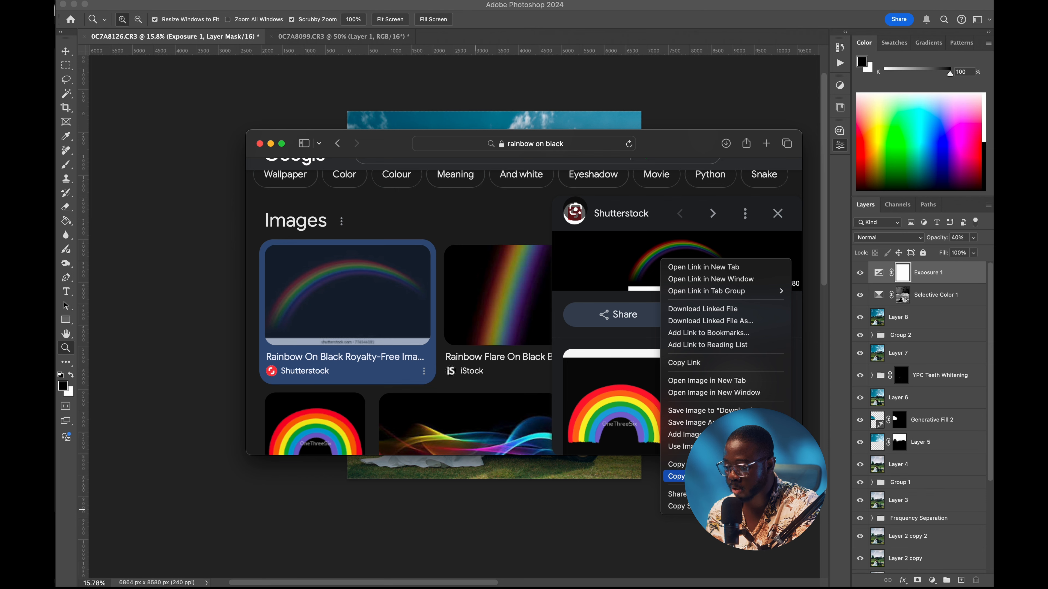
click(676, 476)
Step: Return to Photoshop, paste the rainbow image as a new layer above Exposure 1, and scale it to about 678%
click(627, 469)
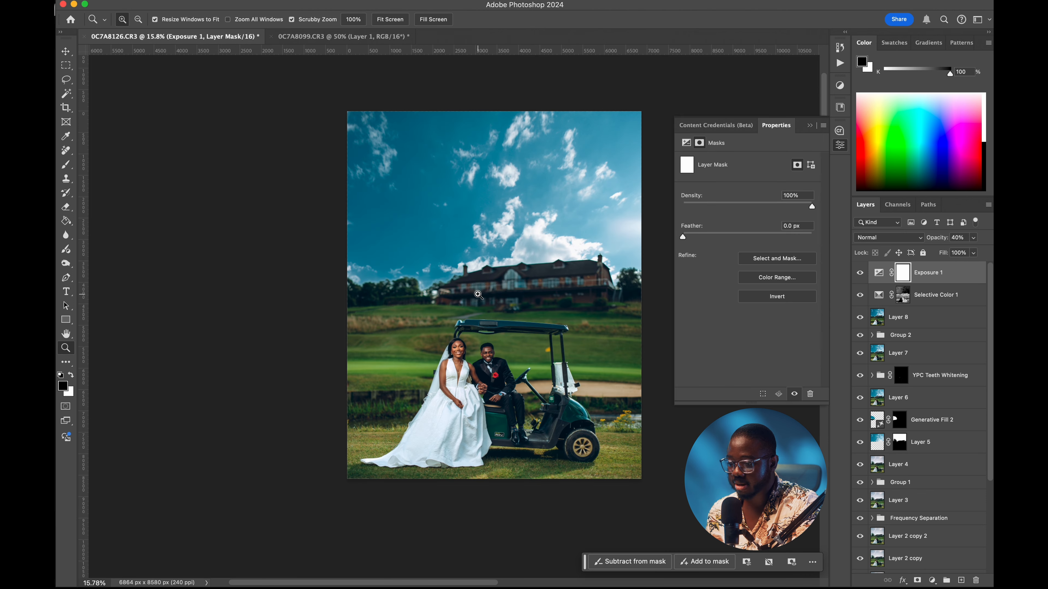
key(super+v)
click(627, 326)
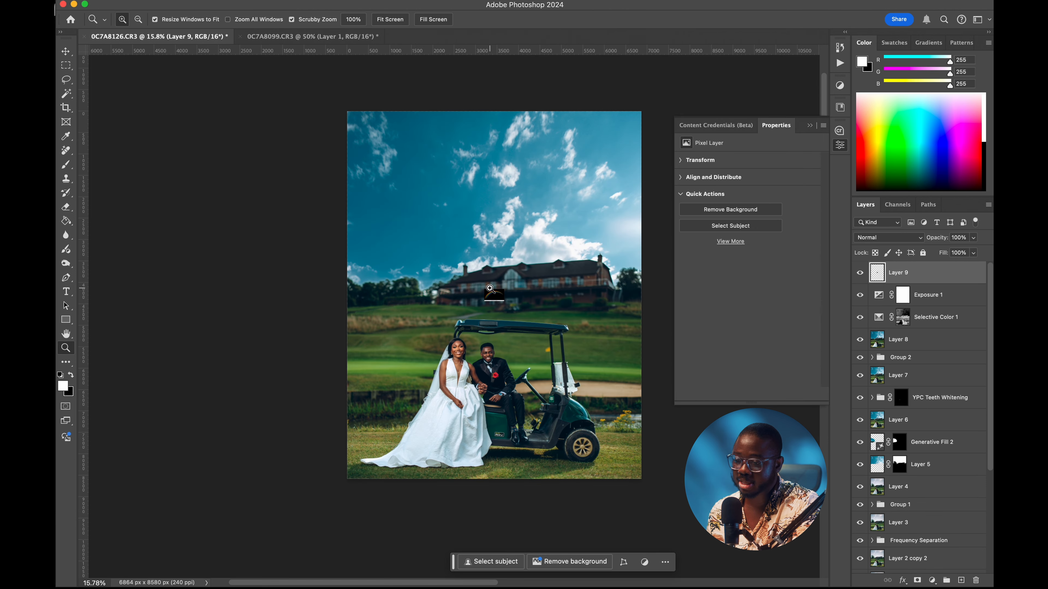
key(super+t)
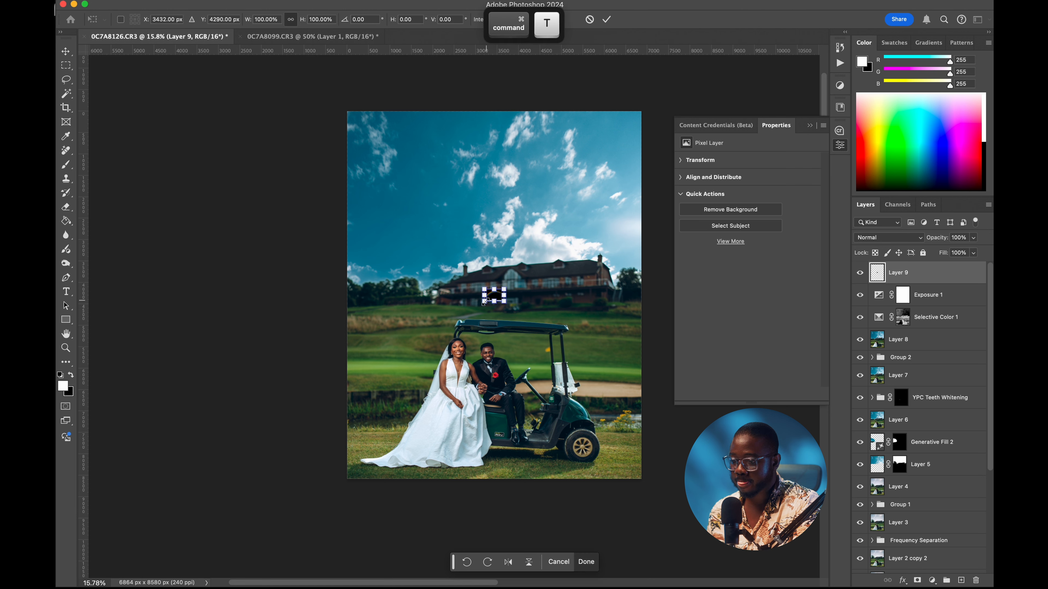
drag(484, 302, 372, 377)
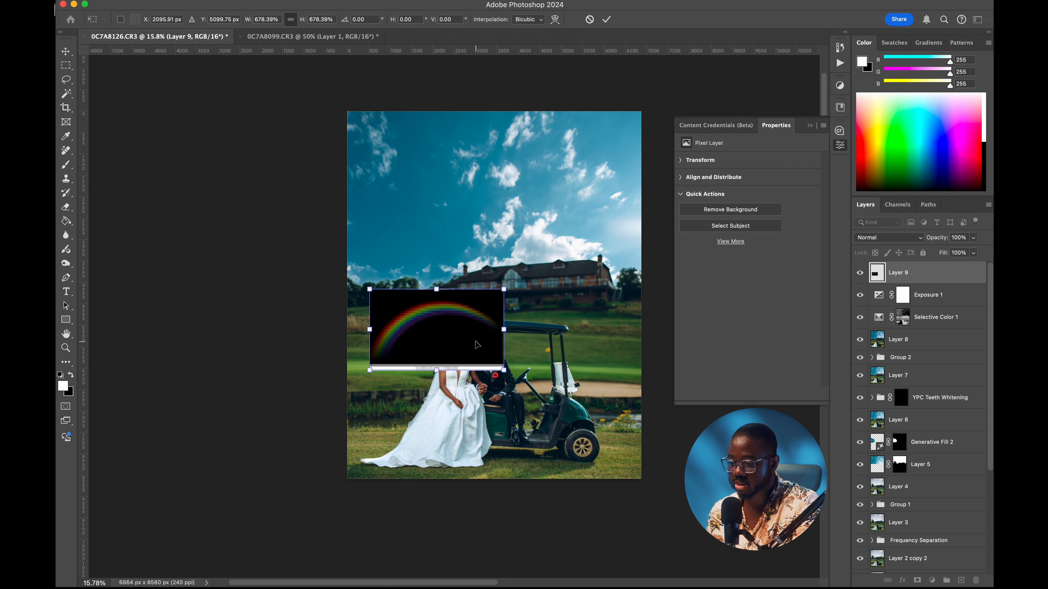
key(Return)
Step: Delete the white caption strip along the bottom of the rainbow image with a rectangular selection, and deselect
key(z)
key(m)
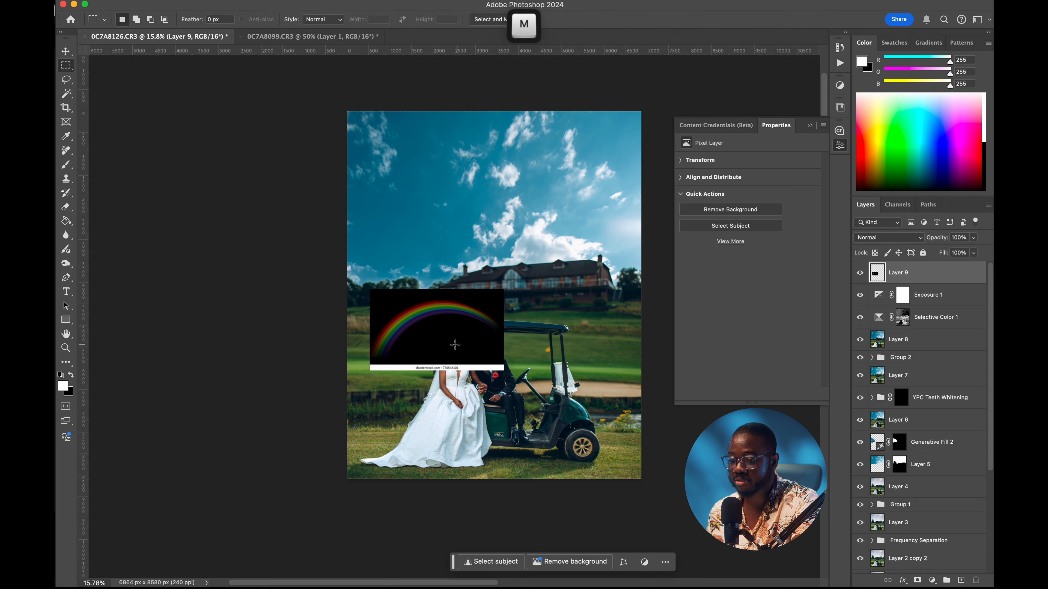
drag(363, 361, 561, 394)
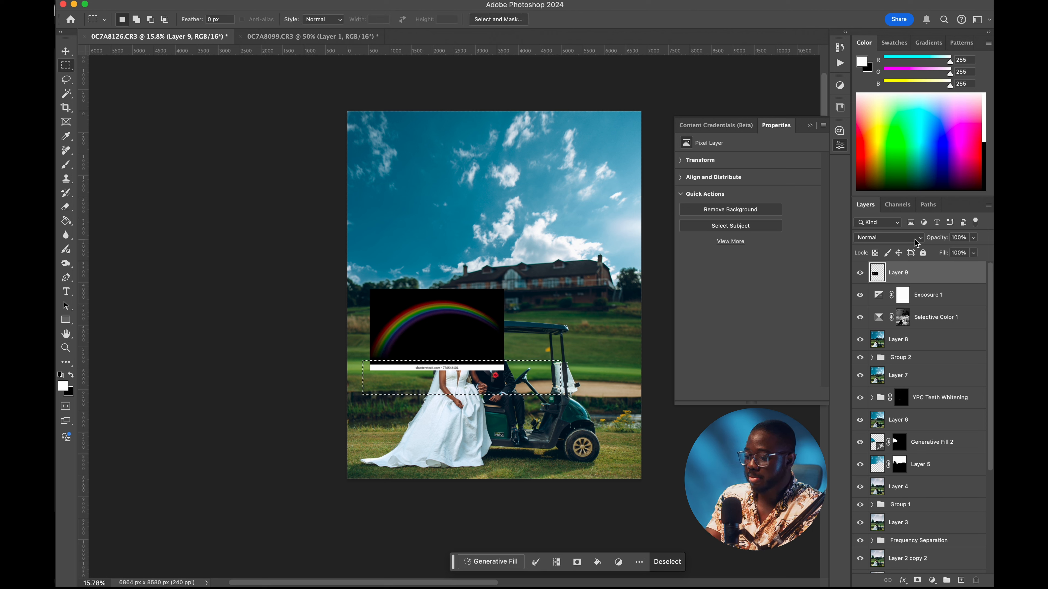
key(BackSpace)
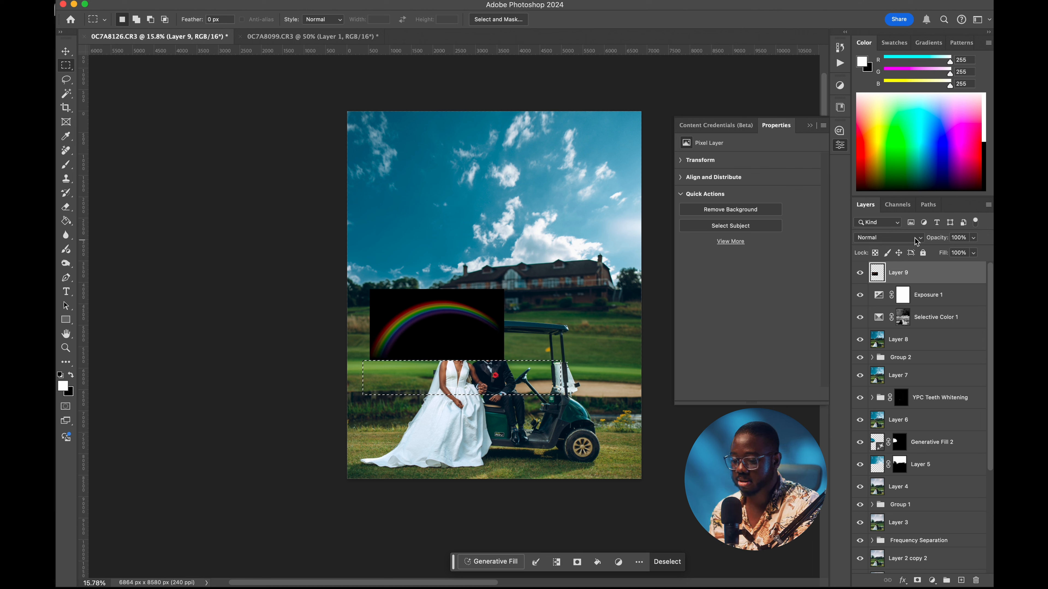
key(super+d)
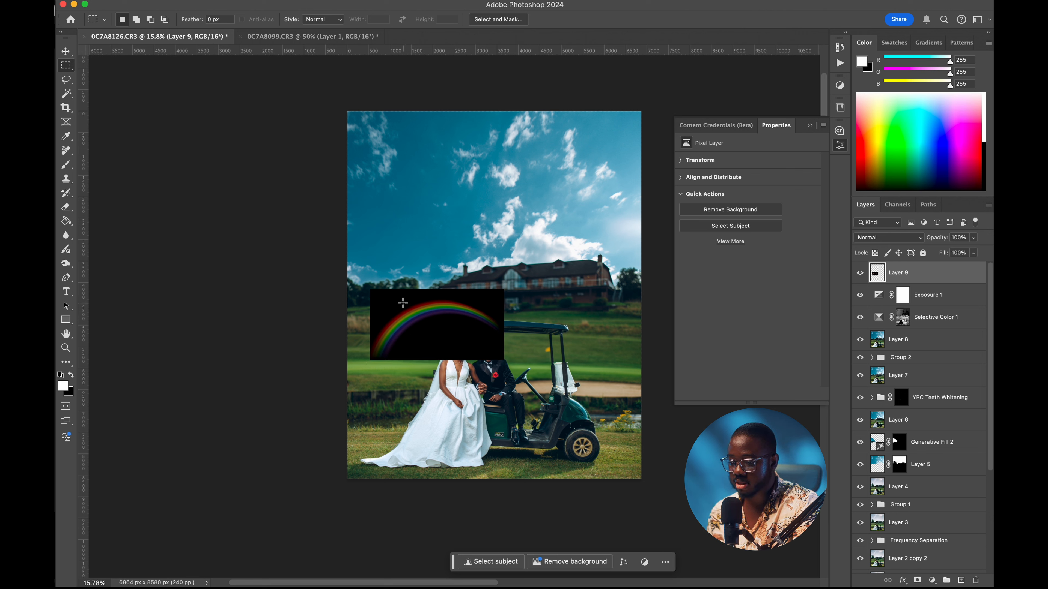
Step: Enlarge the rainbow layer to about 354%, and reposition and resize it so the arc descends from the photo's left edge across the sky
key(super+t)
drag(454, 328, 466, 315)
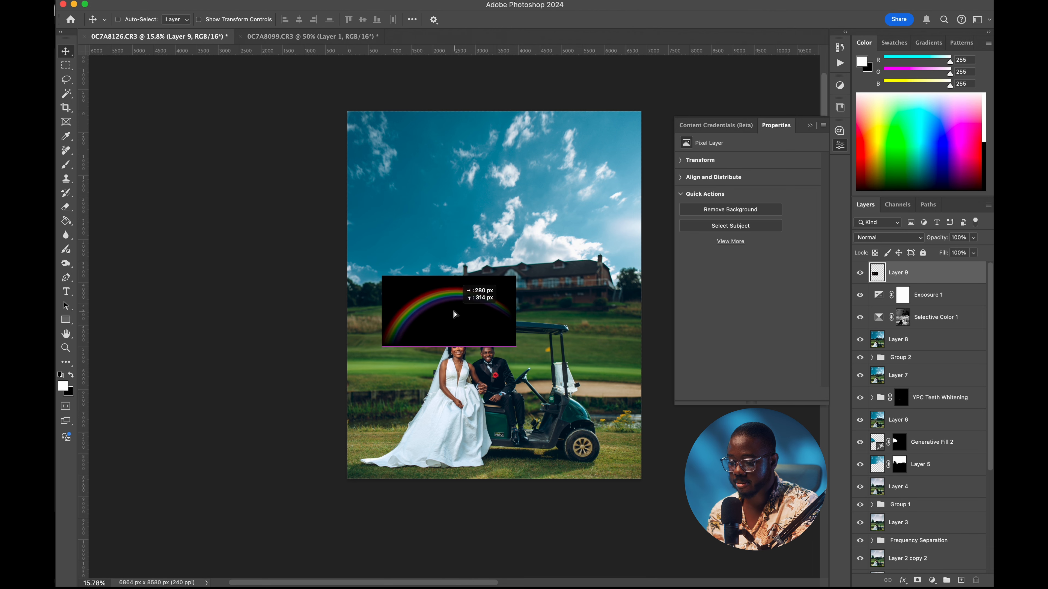
drag(381, 276, 199, 179)
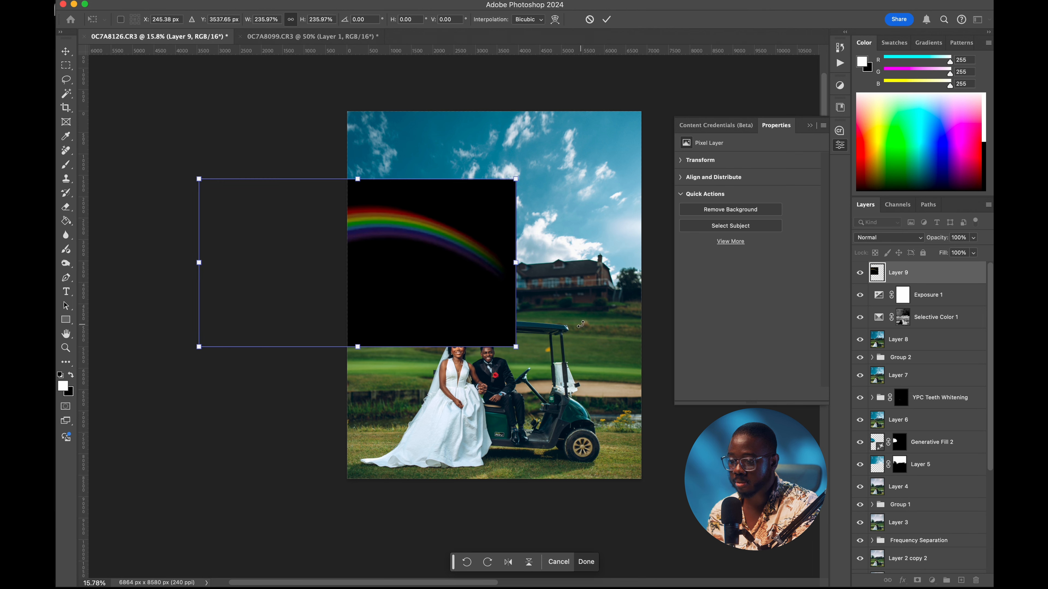
drag(519, 349, 593, 383)
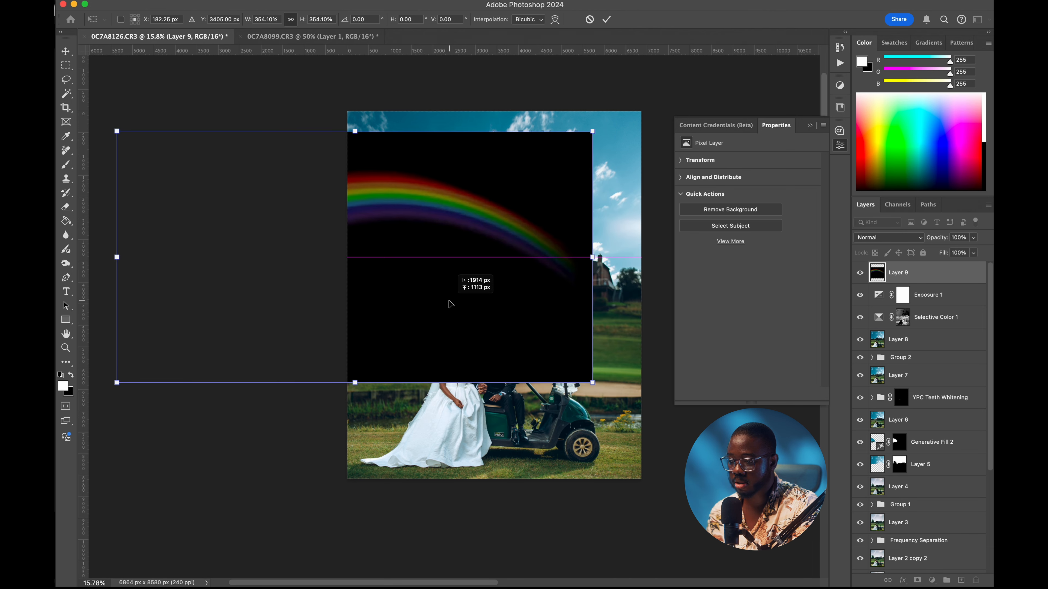
key(Return)
drag(493, 306, 477, 270)
key(super+t)
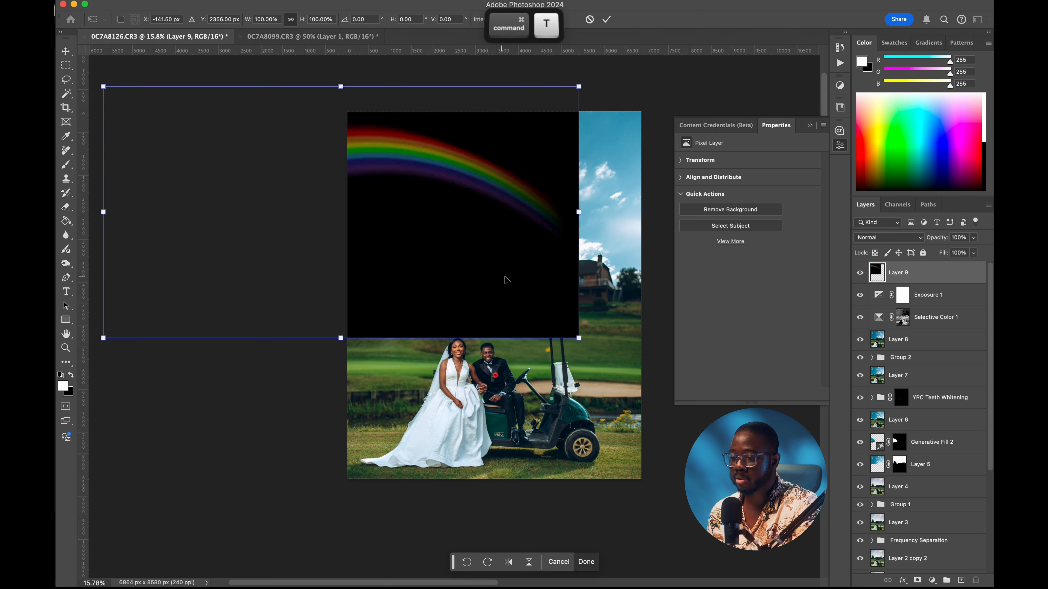
drag(573, 336, 490, 303)
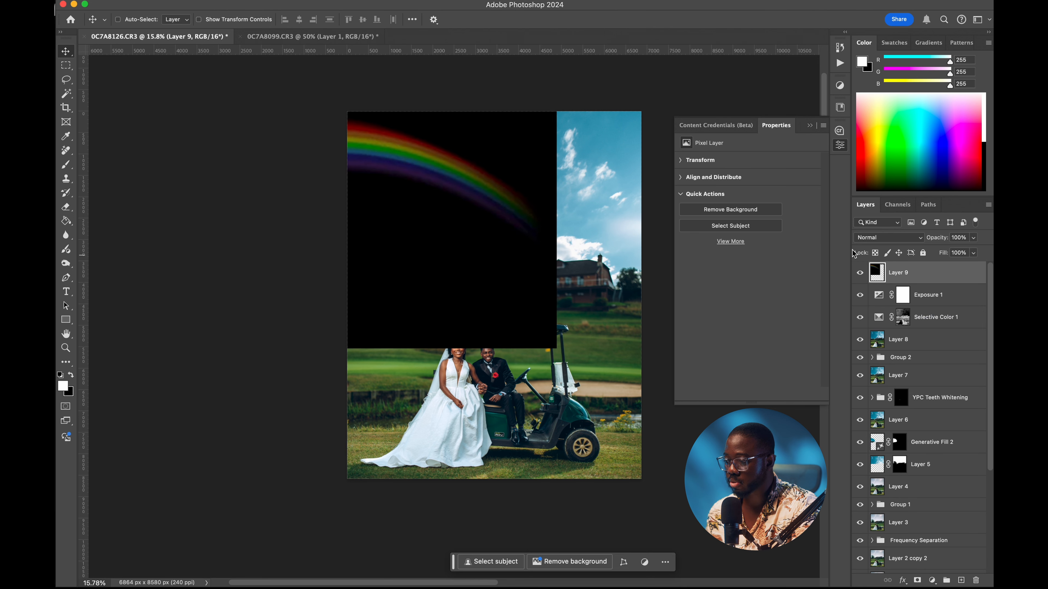
Step: Set the blending mode of the rainbow layer, Layer 9, to Screen
click(878, 238)
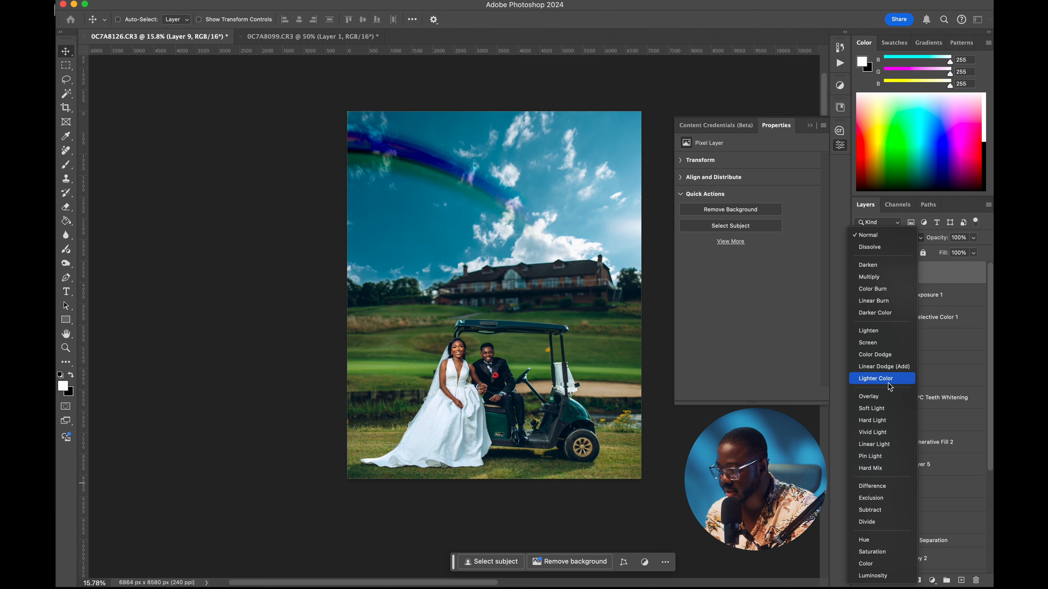
click(893, 348)
key(super)
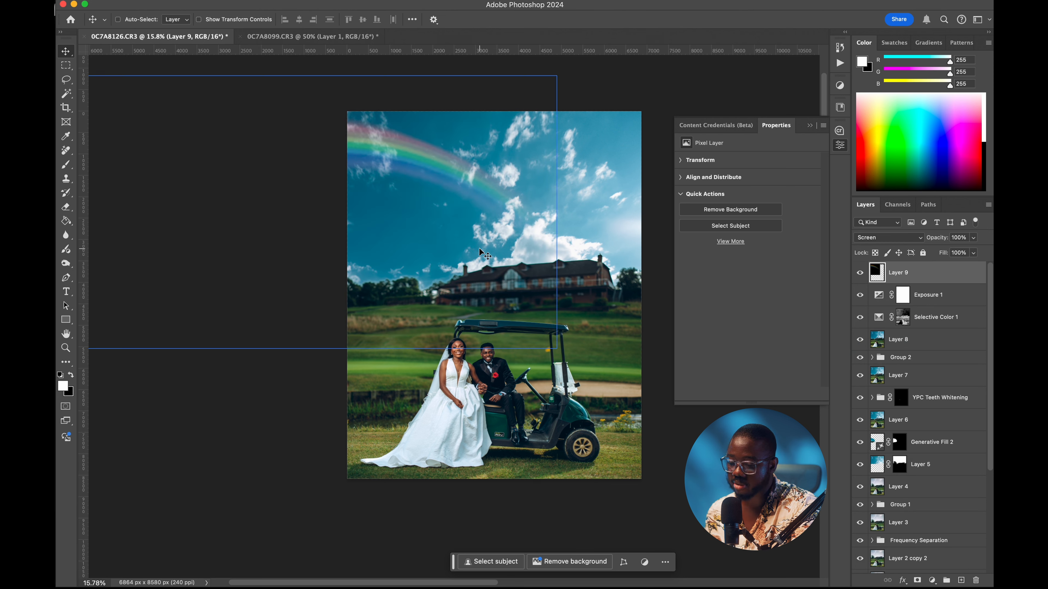
Step: Rotate the rainbow layer to about -25.5° and move it so only the arc's end shows in the sky at the photo's left edge
key(super+t)
drag(588, 264, 587, 197)
drag(383, 246, 350, 275)
drag(553, 177, 532, 173)
drag(390, 252, 393, 295)
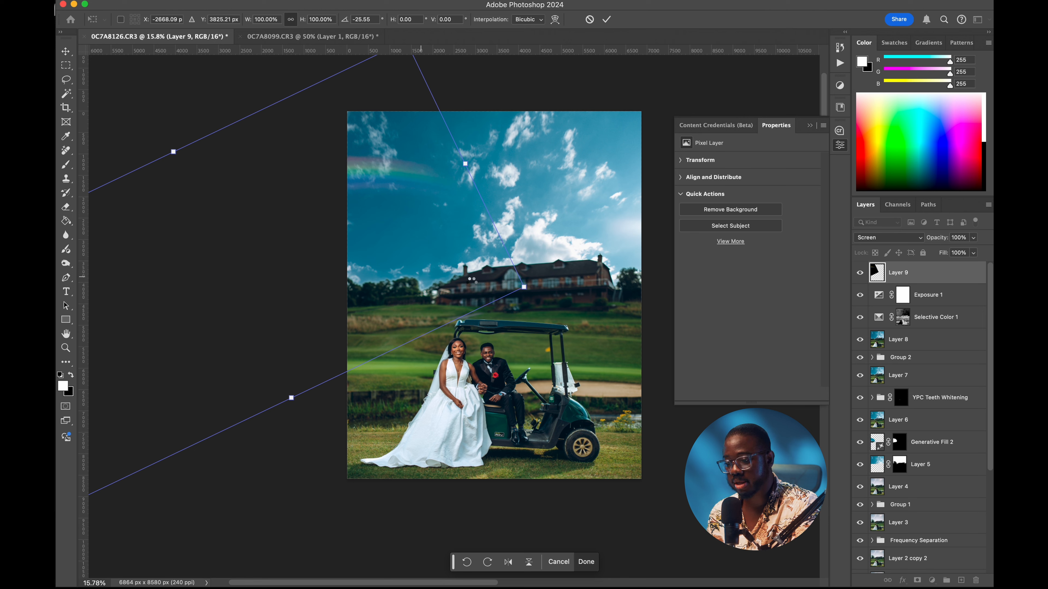
Step: Scale the rotated rainbow layer up to about 121% and apply the transformation
key(super+t)
drag(523, 287, 439, 309)
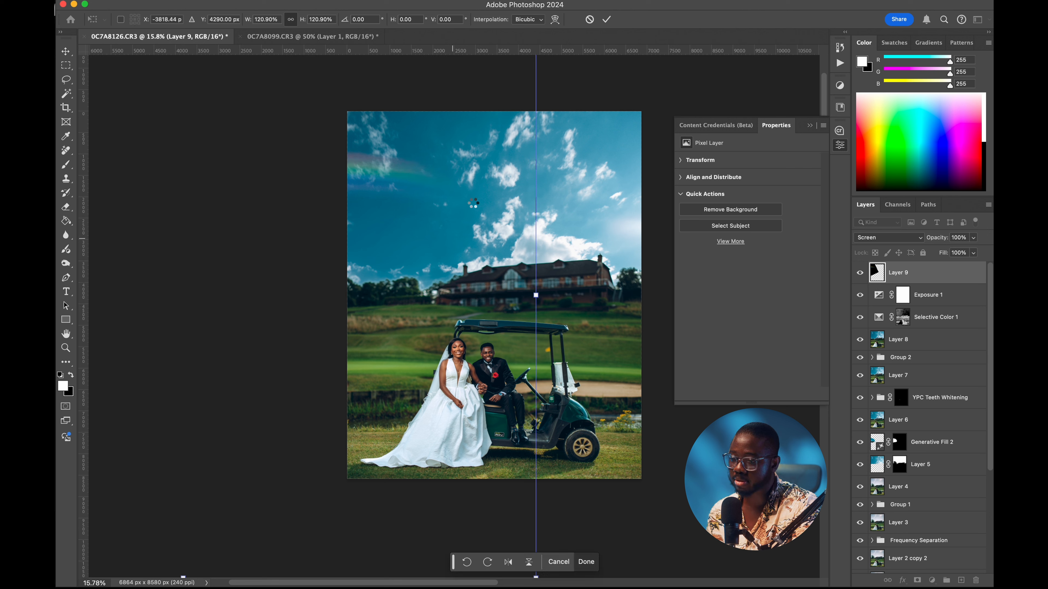
key(Return)
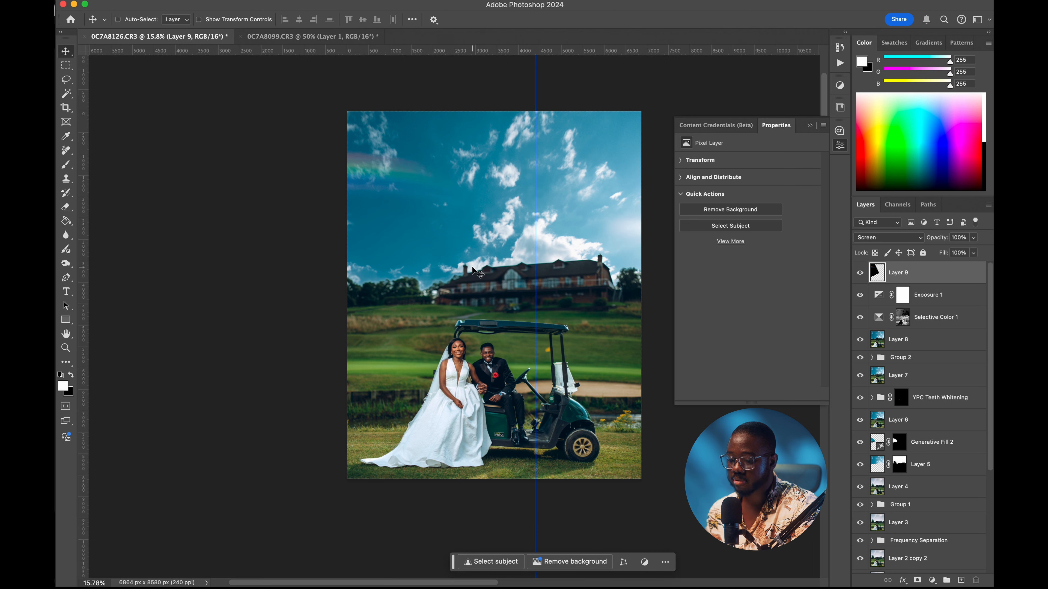
Step: Reduce the rainbow layer's opacity to 50%, trying 40% as well
key(5)
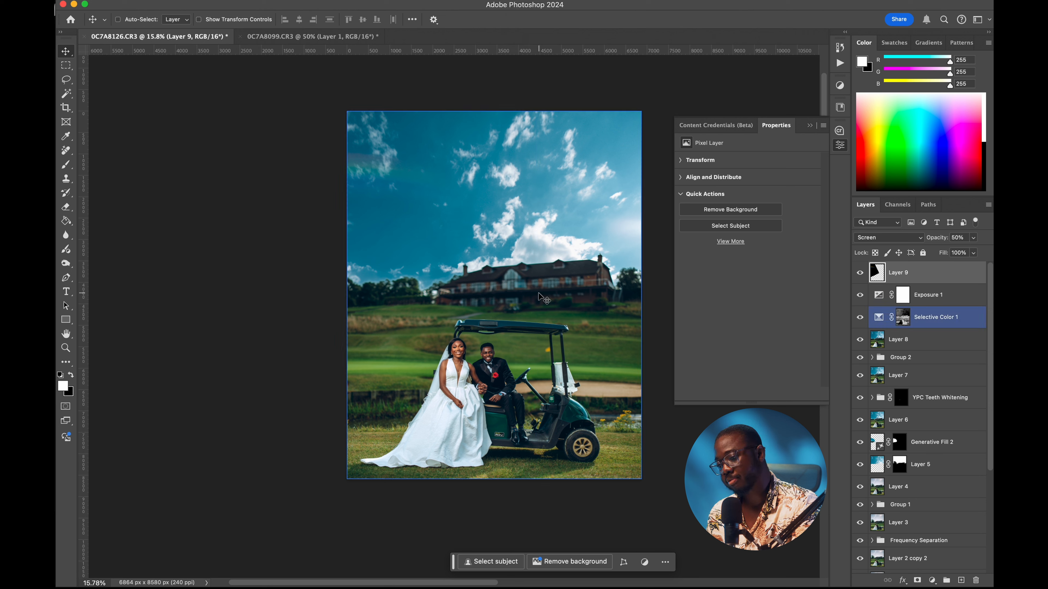
click(861, 276)
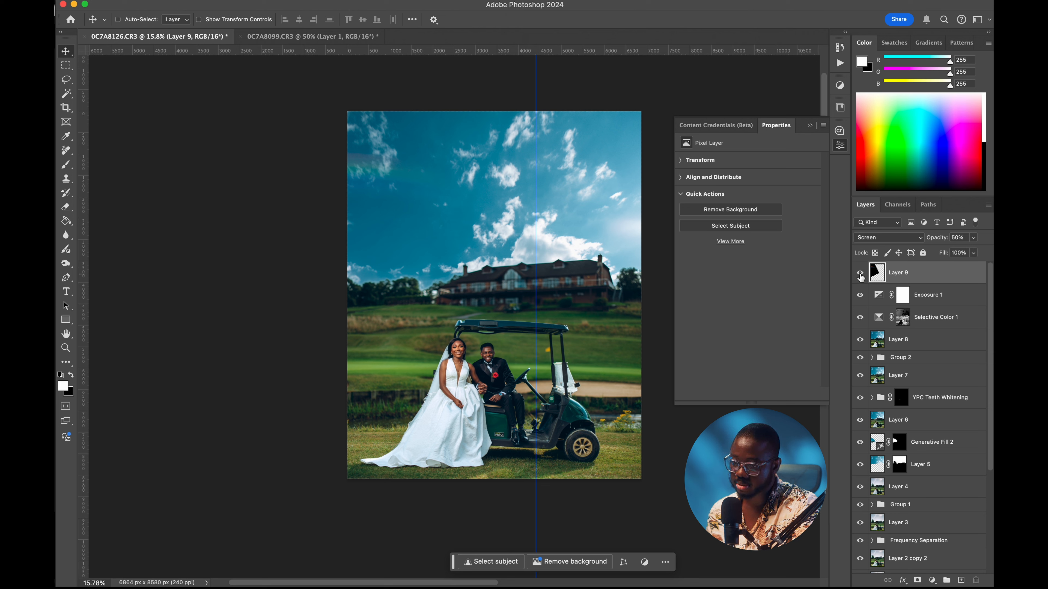
key(4)
key(4)
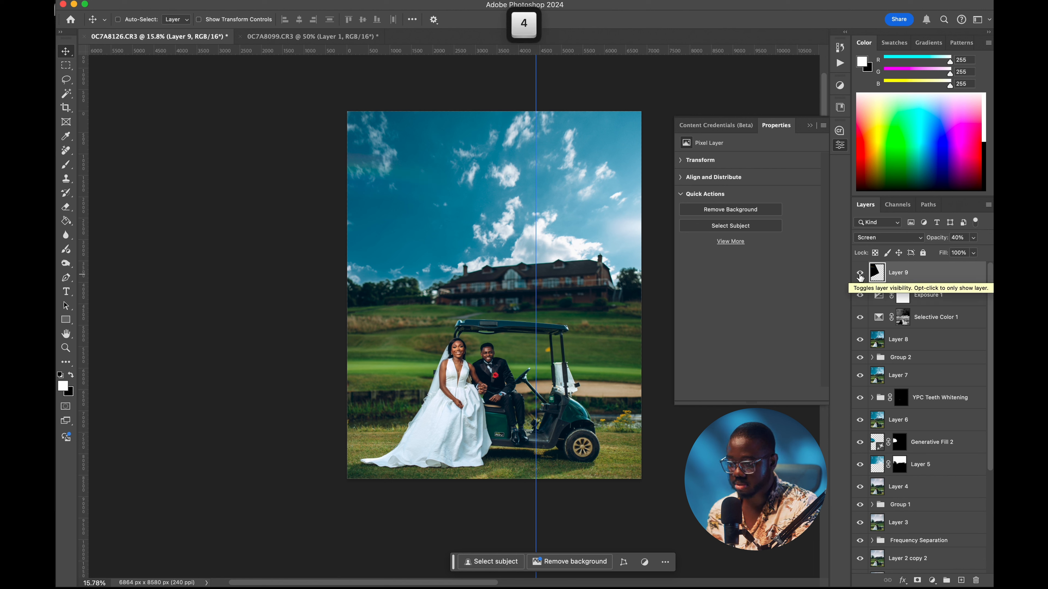
key(5)
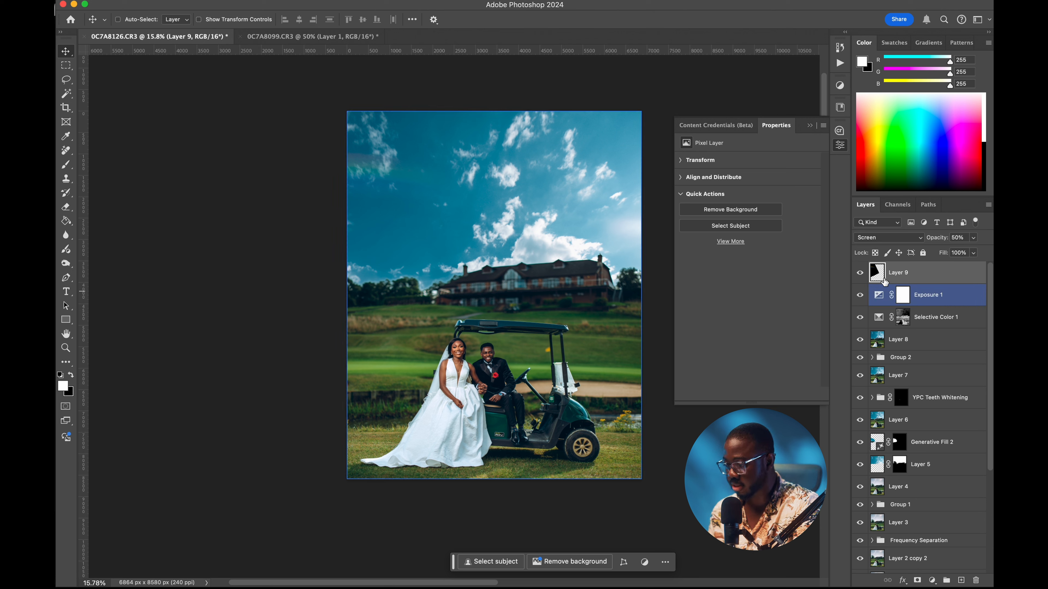
Step: Add a layer mask to Layer 9 and paint black over the couple and surrounding grass with a 2800 px brush
click(917, 579)
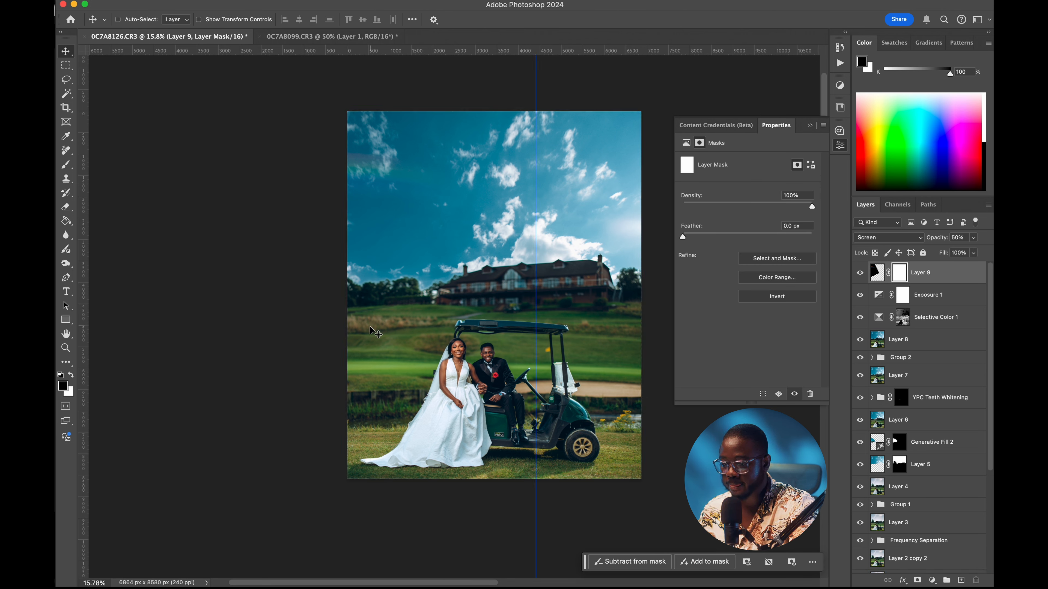
key(b)
key(bracketright)
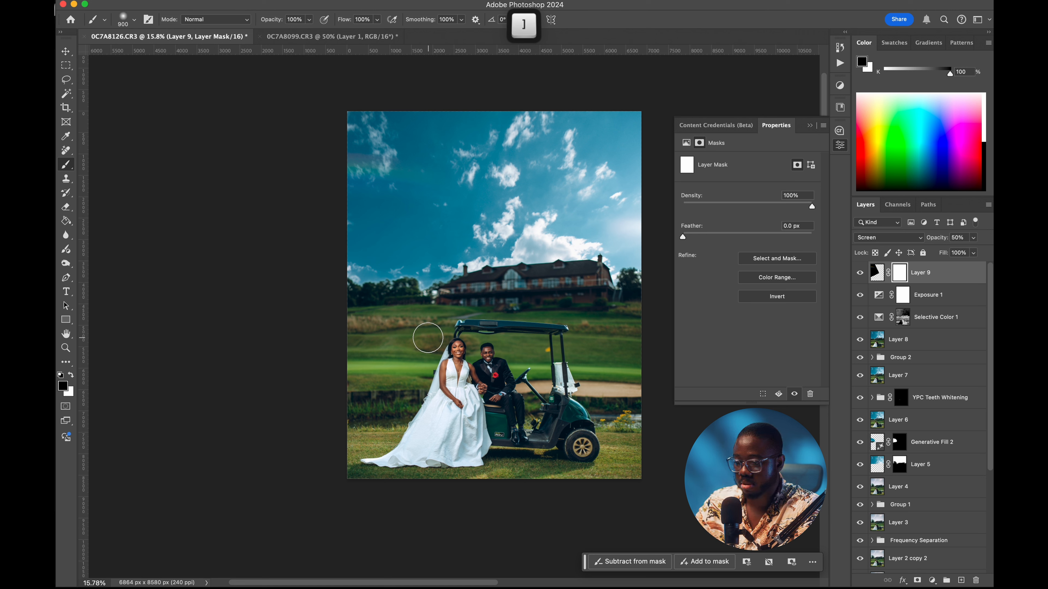
key(bracketright)
key(bracketright)
key(bracketright)
key(bracketright)
key(bracketright)
key(bracketright)
key(bracketright)
key(bracketright)
key(bracketright)
key(bracketright)
key(bracketright)
key(bracketright)
key(bracketright)
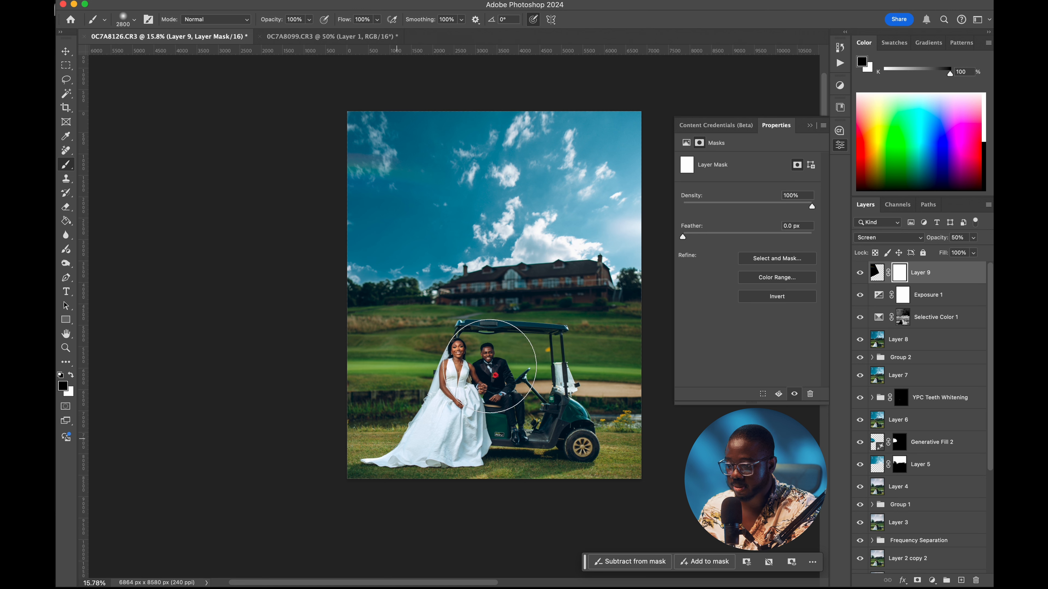
mouse_move(392, 408)
mouse_down()
mouse_move(447, 425)
mouse_move(444, 374)
mouse_move(594, 374)
mouse_move(461, 359)
mouse_up()
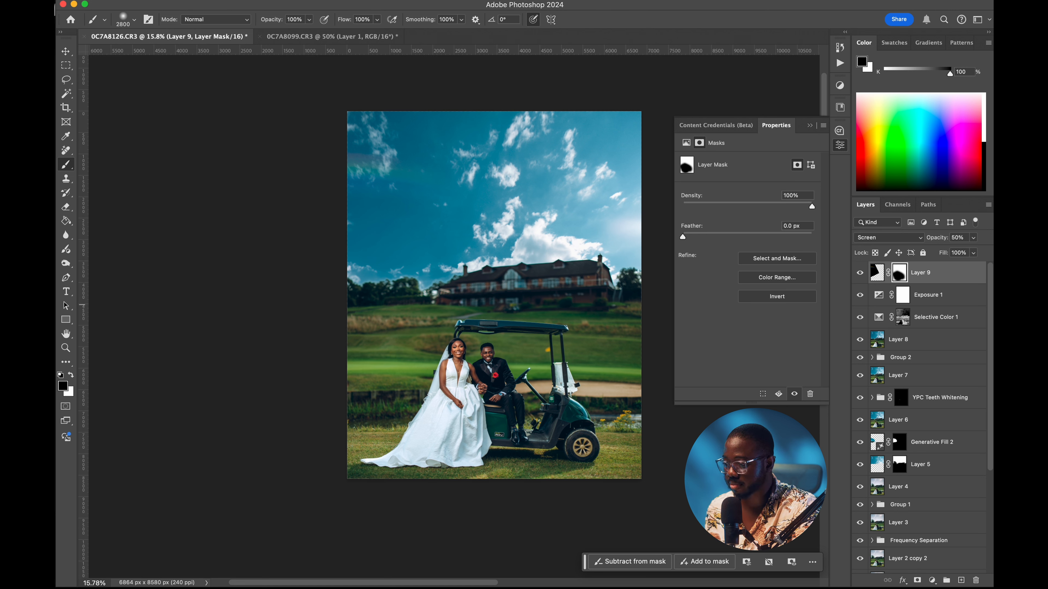
Step: Stamp all visible layers into a new layer above Layer 9 and open it in the Camera Raw Filter
key(shift+alt+super)
alt+shift+super+click(884, 275)
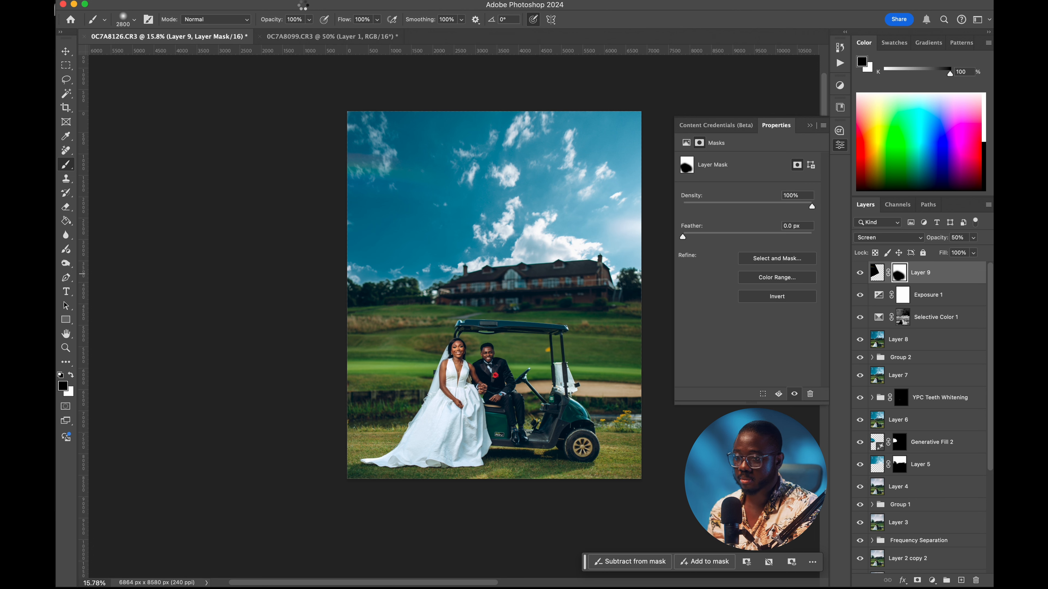
click(328, 2)
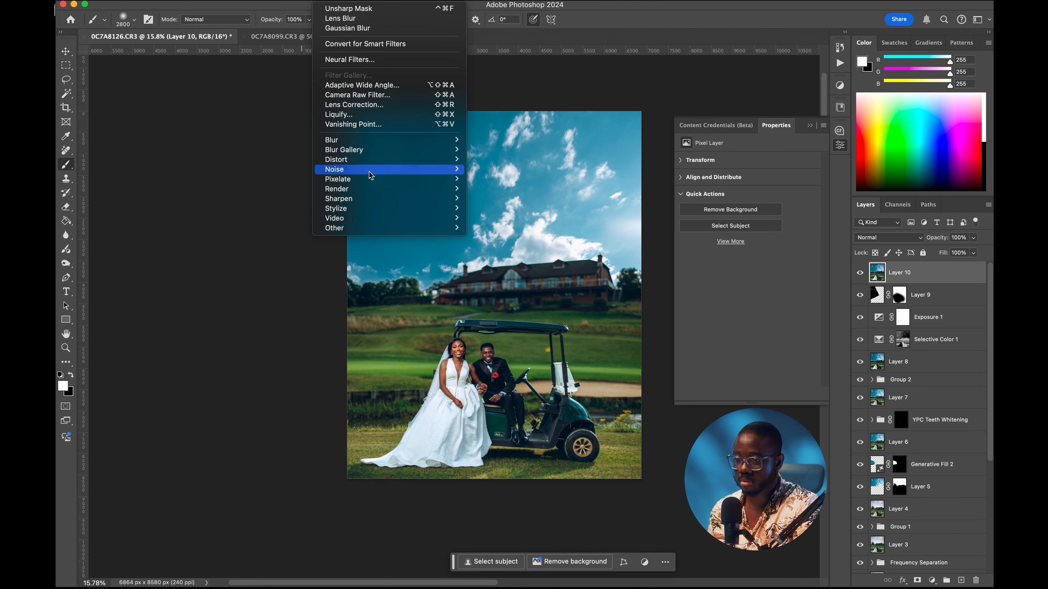
click(350, 96)
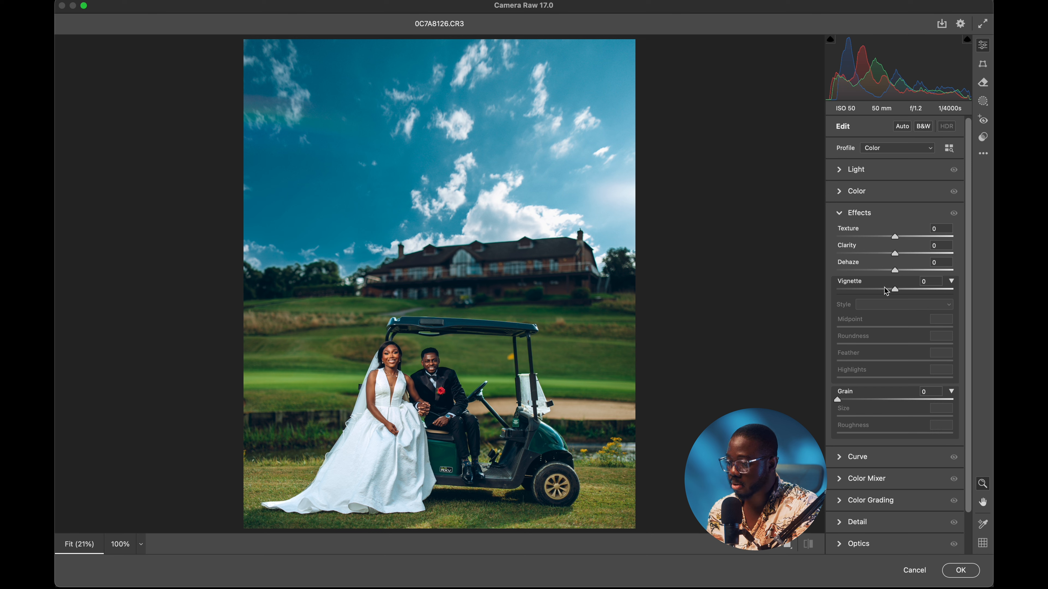
Step: Apply a dark vignette slightly stronger than -16, with midpoint about 37 and feather 68, and compare the photo with and without it
drag(895, 291, 887, 290)
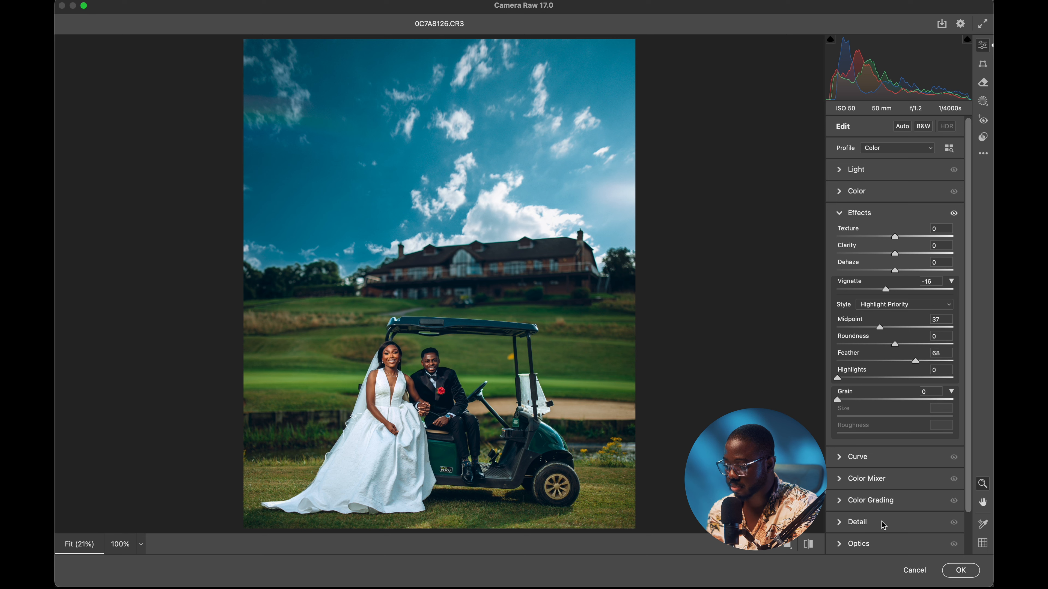
click(808, 544)
click(808, 544)
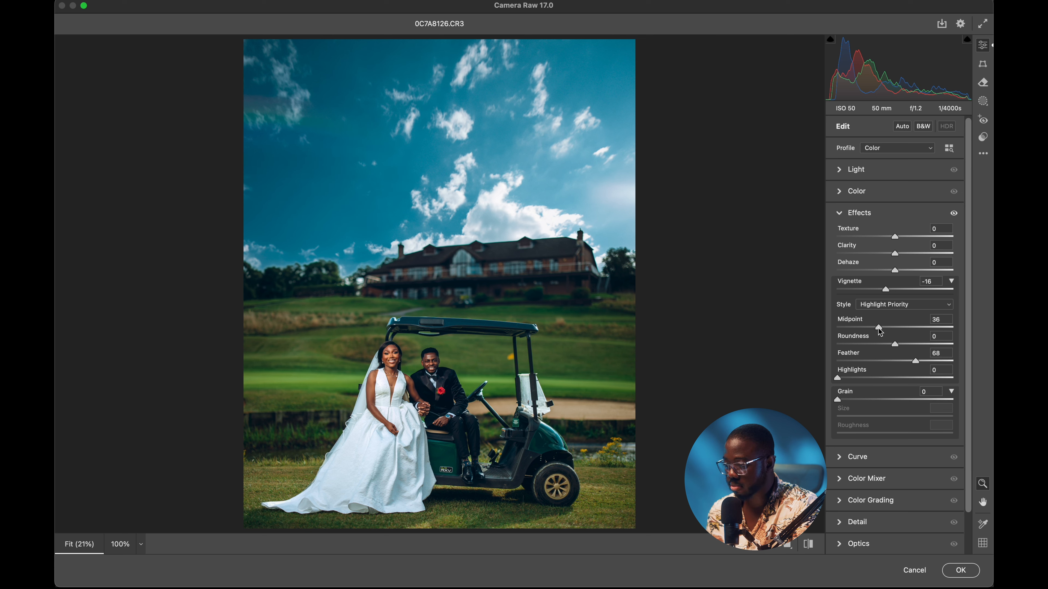
drag(879, 329, 880, 329)
drag(887, 291, 884, 292)
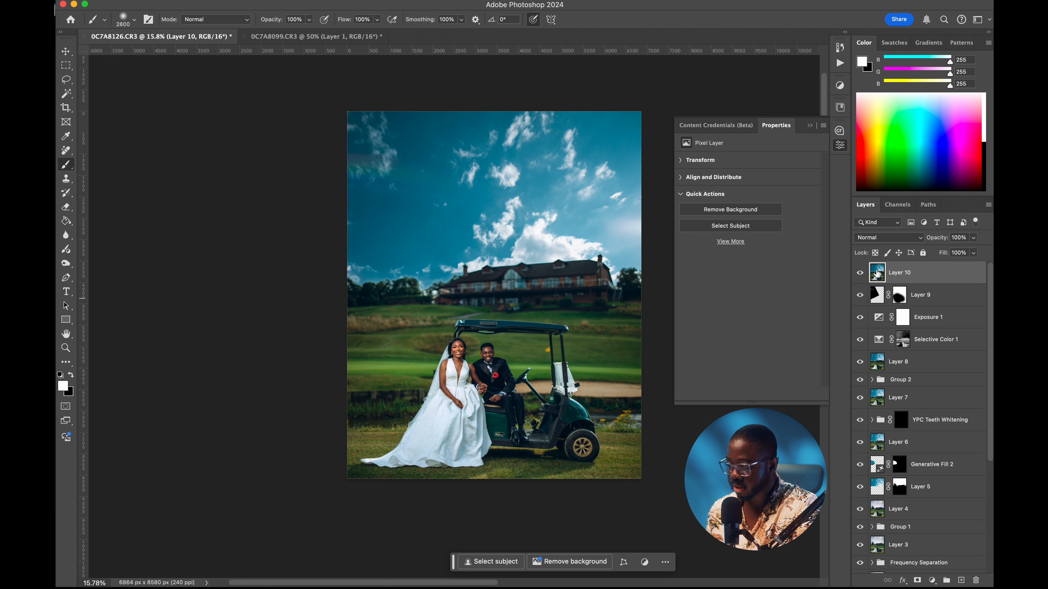
click(859, 274)
click(860, 274)
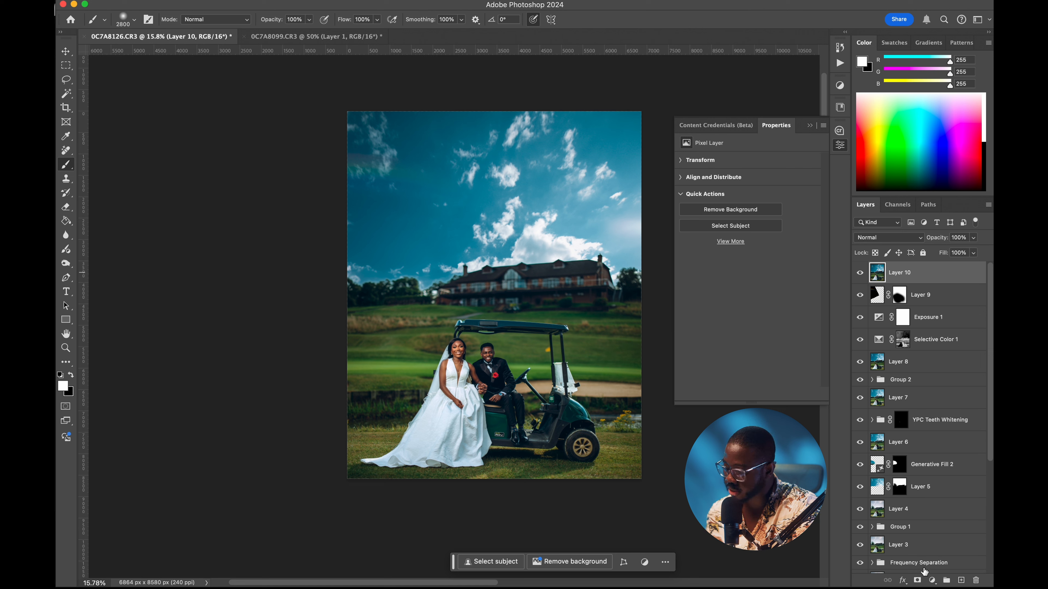
Step: Add a layer mask to Layer 10, paint the vignette off the couple and golf cart with a 3400 px brush, and compare the result
click(918, 581)
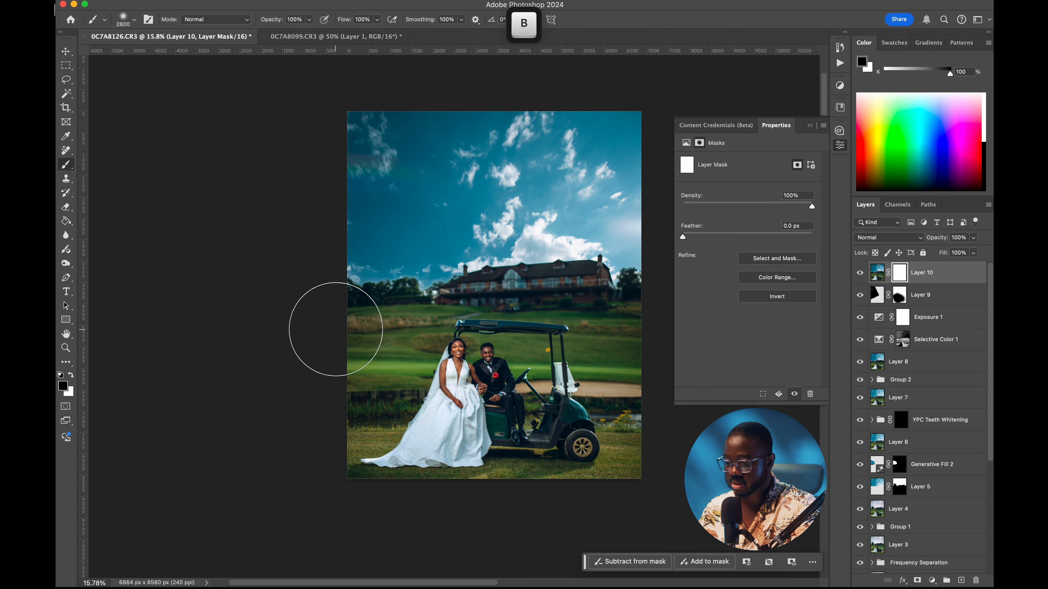
key(bracketright)
key(bracketright)
key(bracketright)
key(bracketright)
key(bracketright)
key(bracketright)
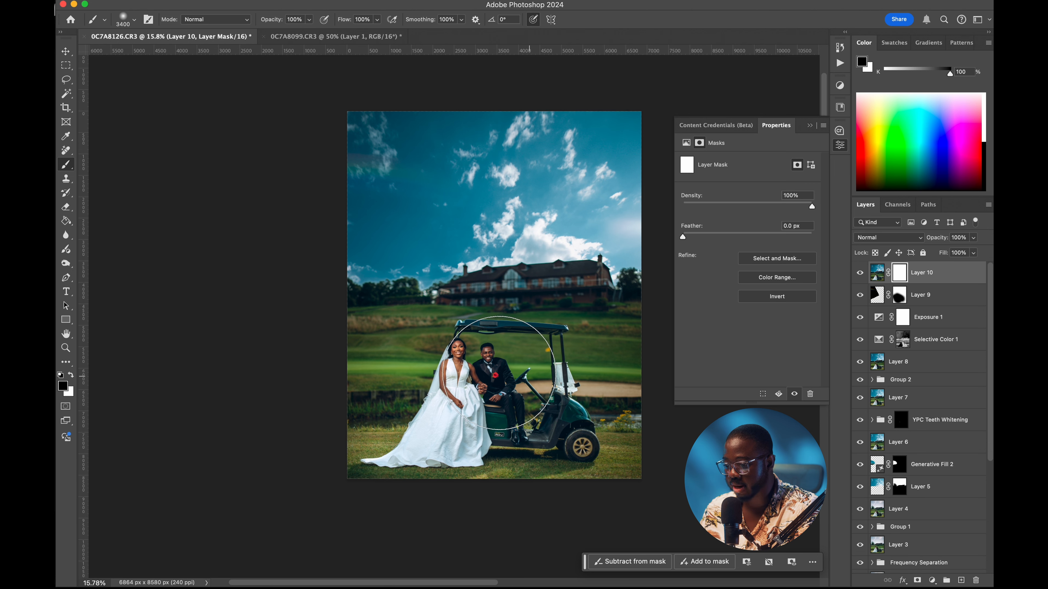
mouse_move(497, 332)
mouse_down()
mouse_move(476, 369)
mouse_move(534, 421)
mouse_move(503, 371)
mouse_up()
key(bracketright)
key(bracketright)
key(bracketright)
key(bracketright)
key(bracketright)
key(bracketright)
key(bracketright)
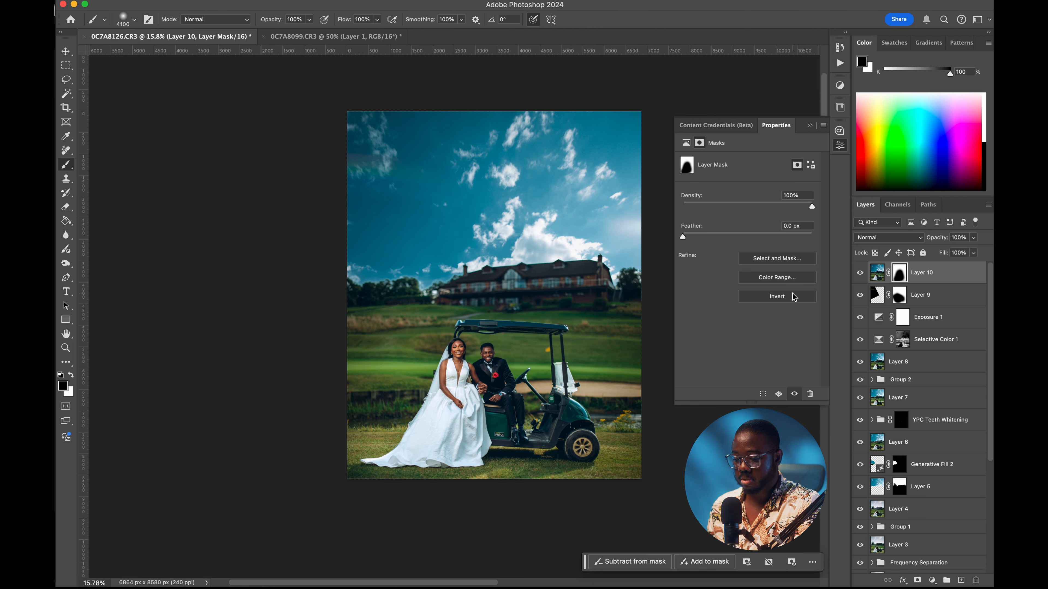
key(v)
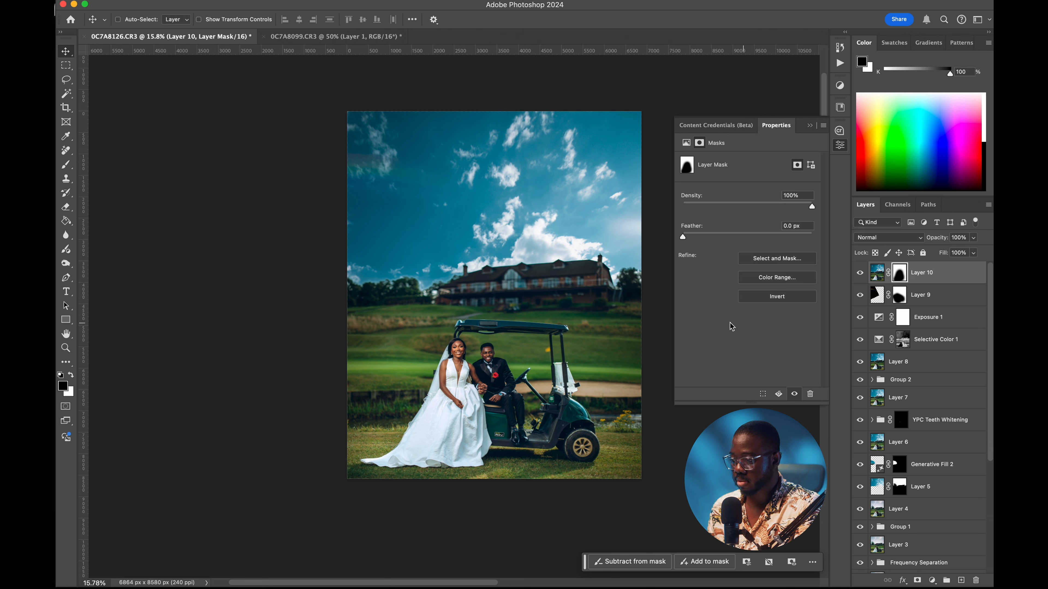
click(860, 273)
click(860, 274)
click(860, 273)
click(860, 273)
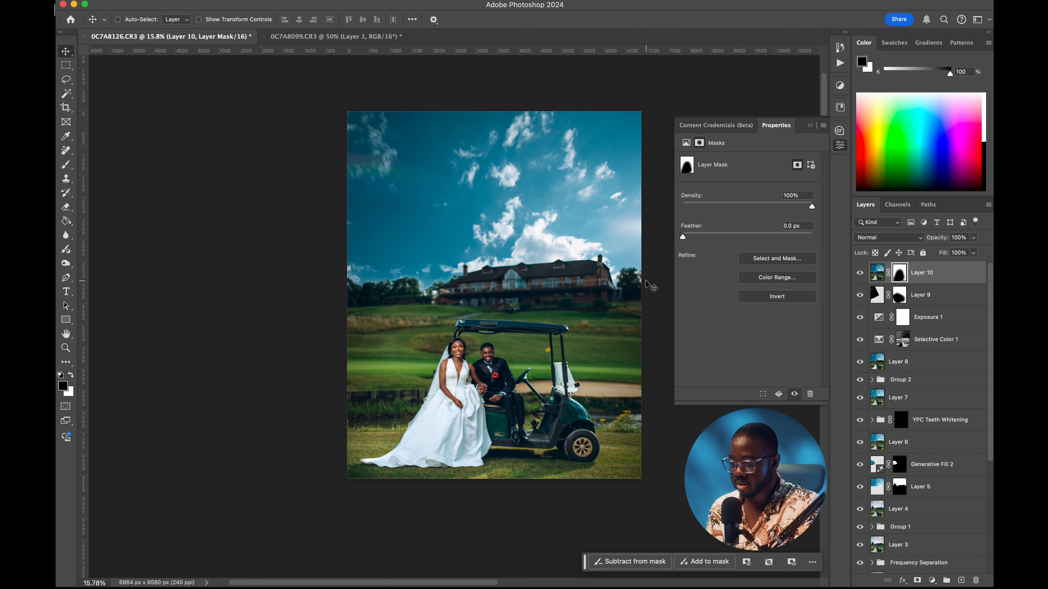
Step: Enlarge the brush to 4700 px and mask out more of Layer 10's vignette around the couple and golf cart
key(b)
key(])
key(])
key(])
key(])
key(])
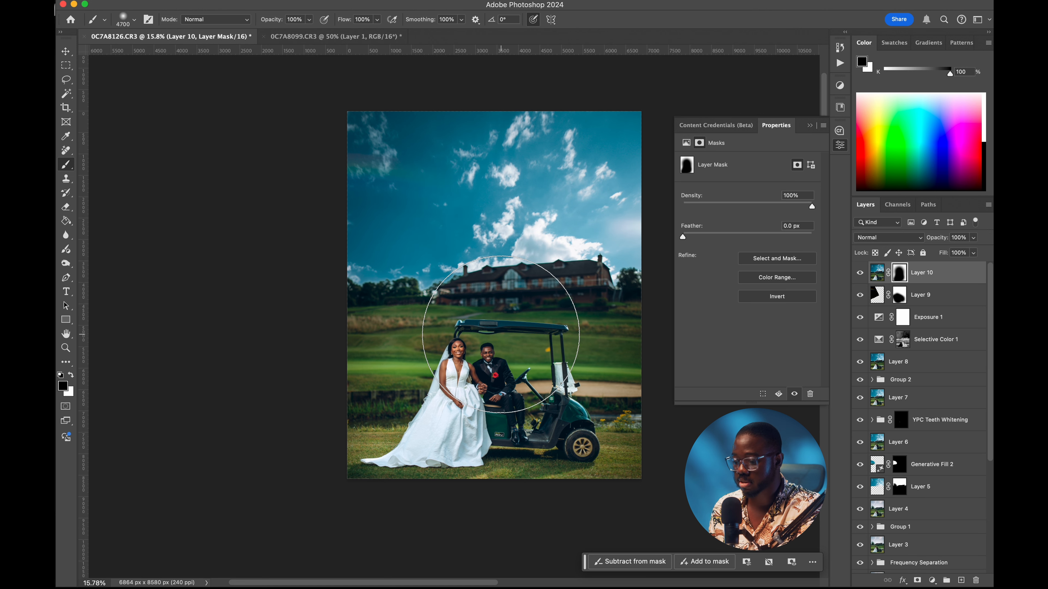
Step: Reduce Layer 10's opacity to 60% and compare the photo with and without the vignette layer
click(860, 273)
click(860, 273)
key(v)
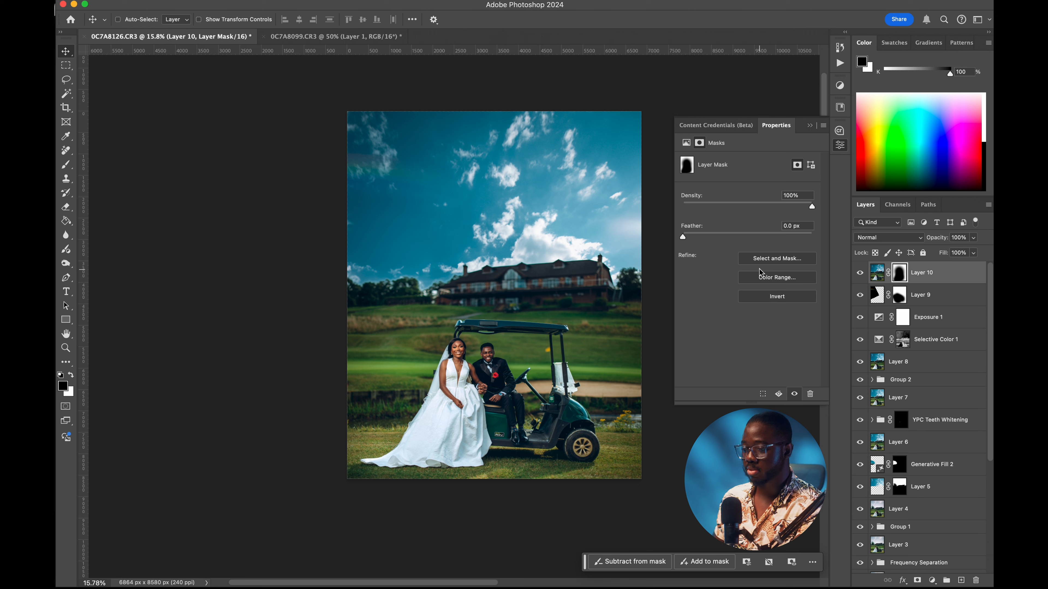
click(860, 274)
click(860, 273)
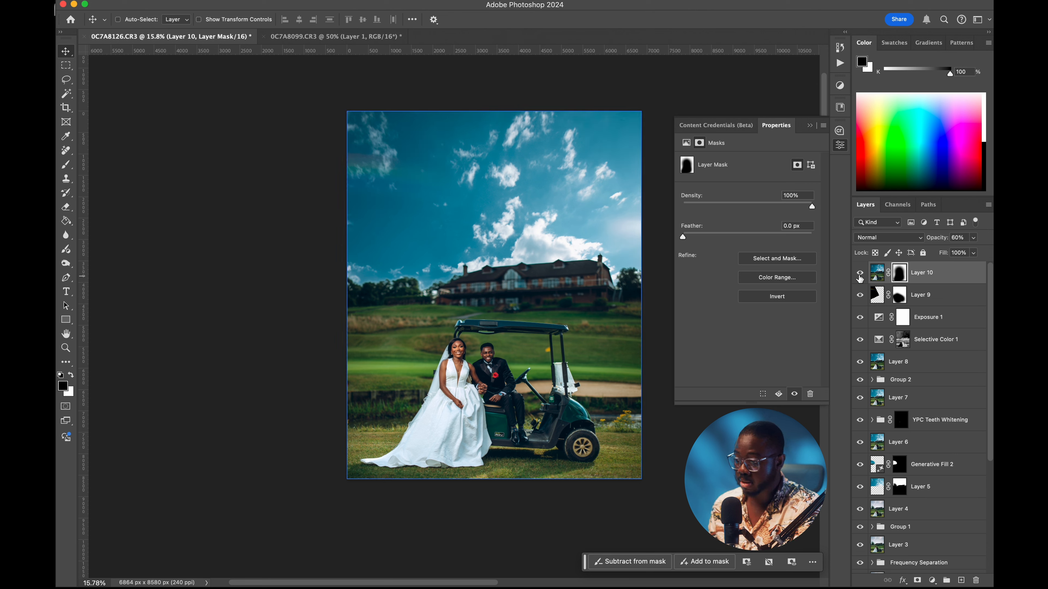
Step: Stamp all visible layers into a new top layer and erase the golf cart's ELITE RXV badge with a 50 px Remove tool
key(shift+alt+super+e)
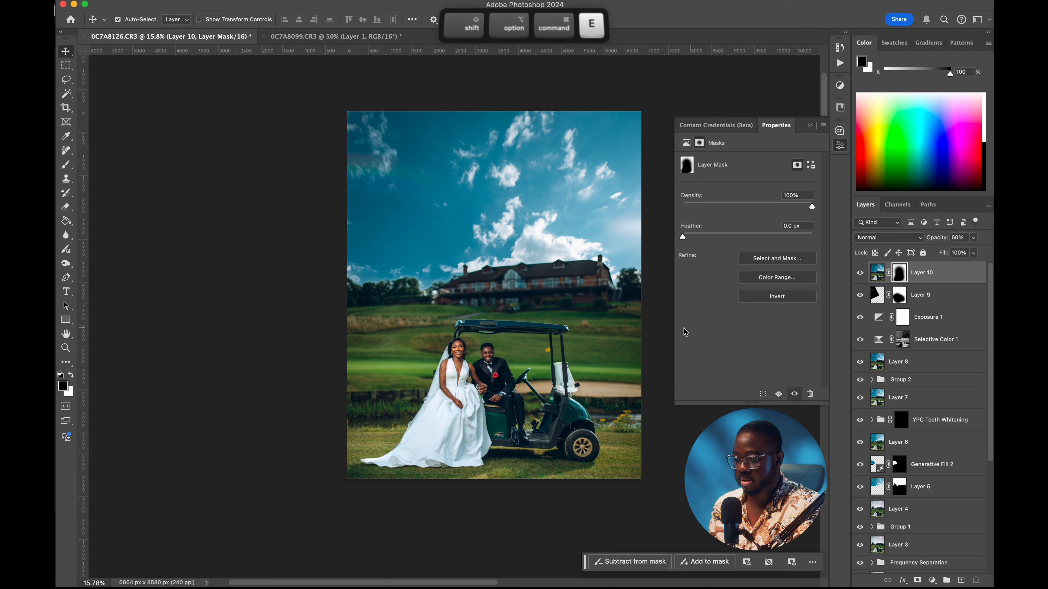
key(z)
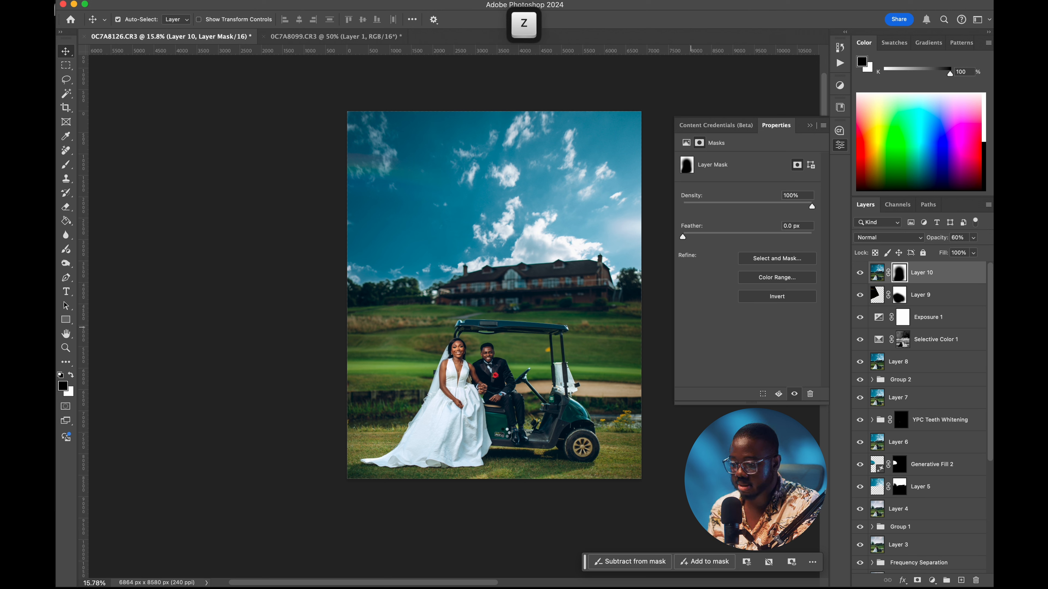
key(z)
drag(500, 432, 575, 447)
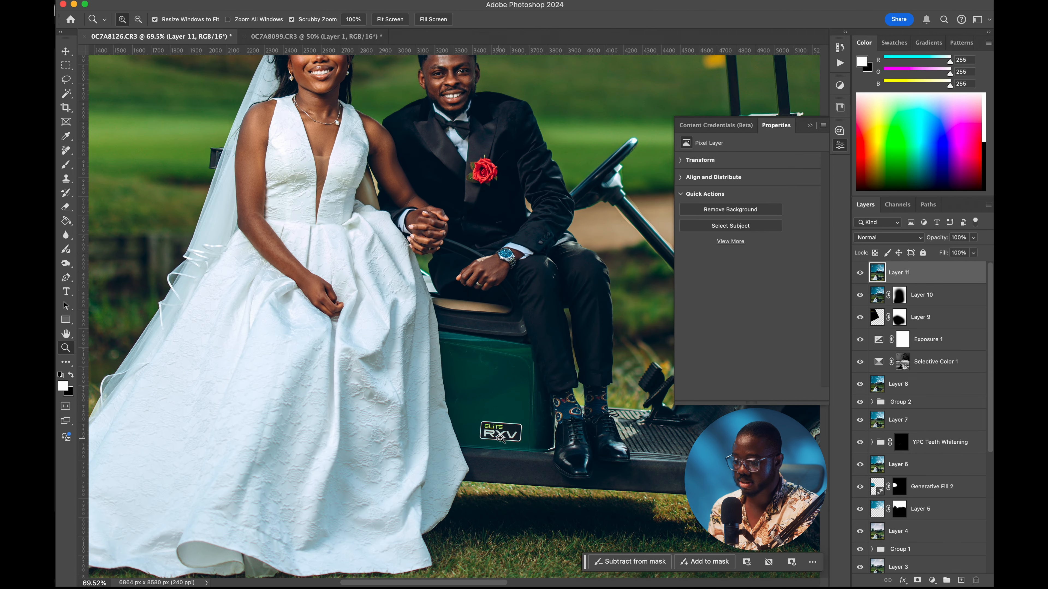
click(512, 439)
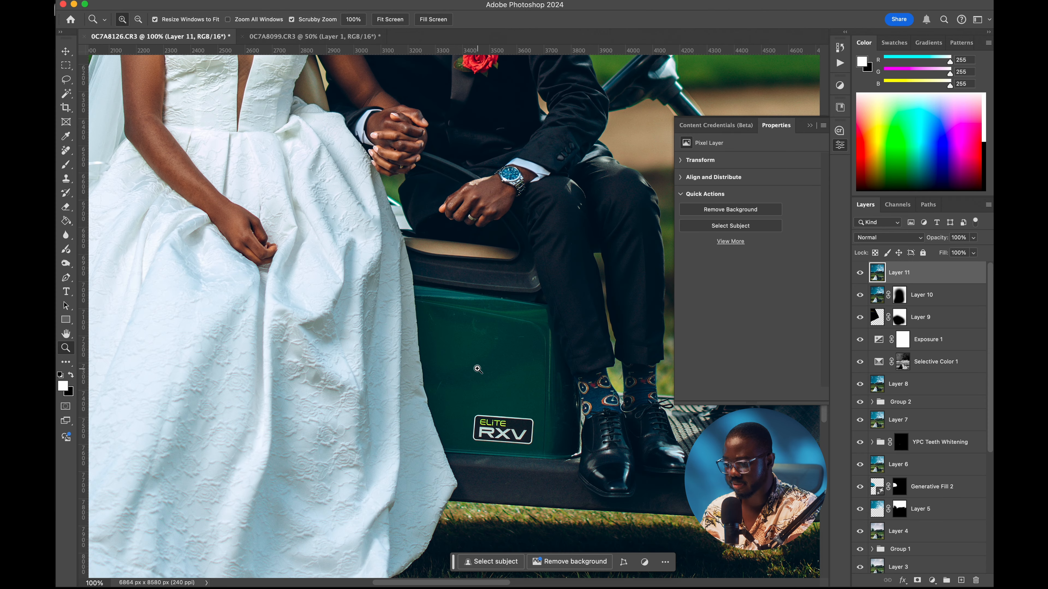
key(j)
key(bracketright)
key(bracketright)
key(bracketright)
key(bracketright)
key(bracketright)
key(bracketright)
key(bracketright)
key(bracketright)
key(bracketright)
key(bracketright)
key(bracketright)
mouse_move(481, 415)
mouse_down()
mouse_move(521, 440)
mouse_move(528, 422)
mouse_move(490, 431)
mouse_move(519, 427)
mouse_move(482, 415)
mouse_move(528, 417)
mouse_up()
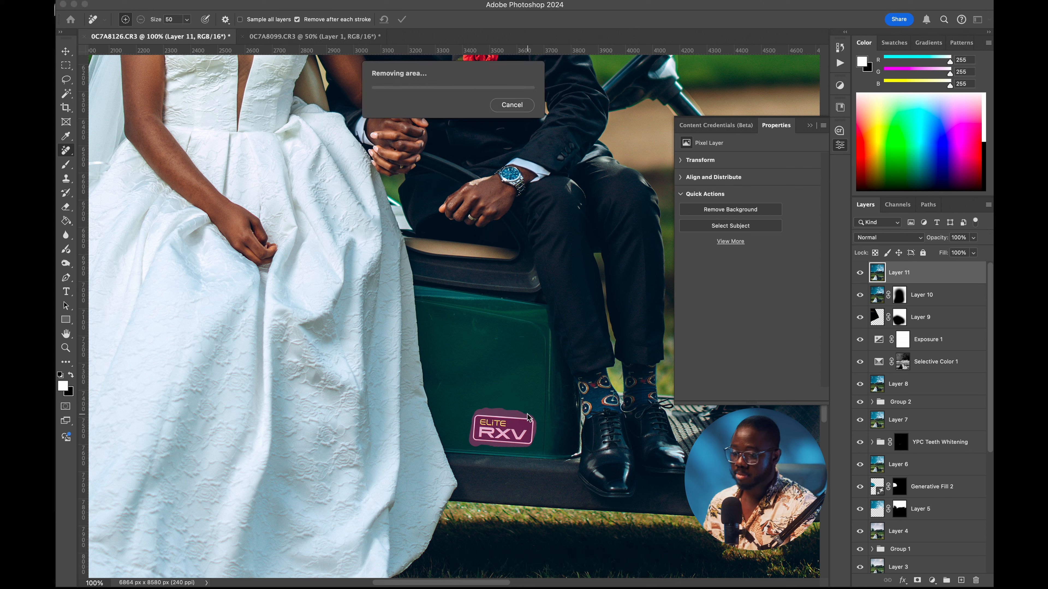
Step: Compare the finished edit with the original photo by showing only Layer 0, and restore the visibility of all layers
key(super+0)
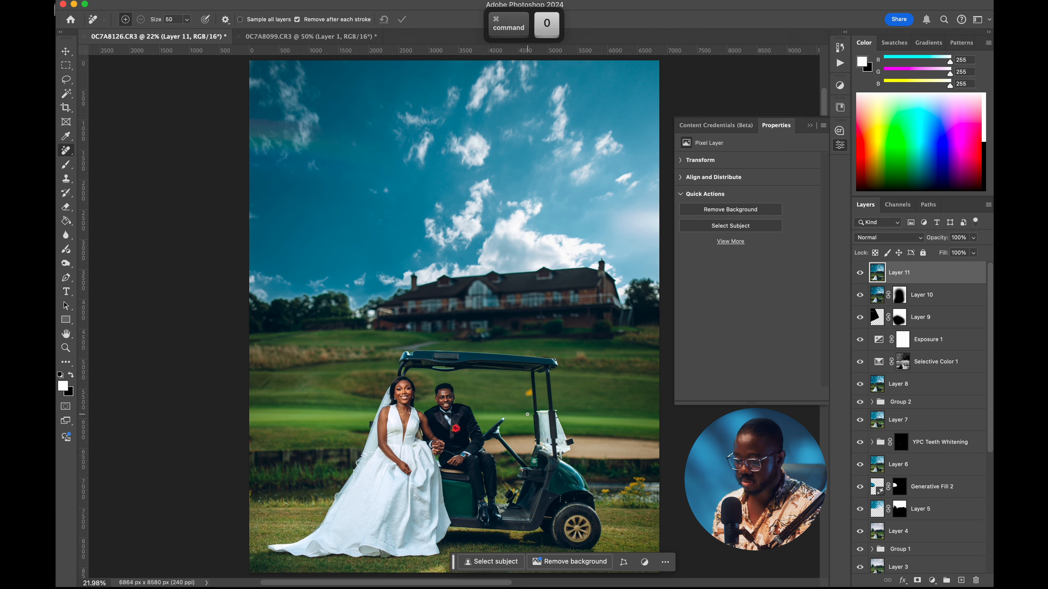
scroll(850, 438, down, 5)
scroll(503, 207, down, 10)
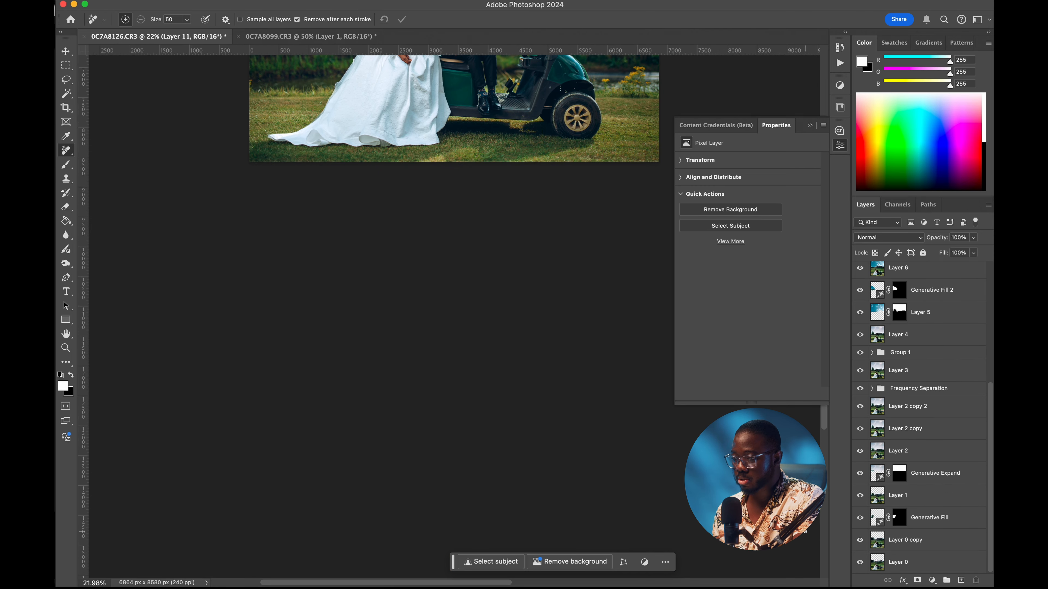
scroll(503, 207, up, 10)
scroll(502, 207, up, 3)
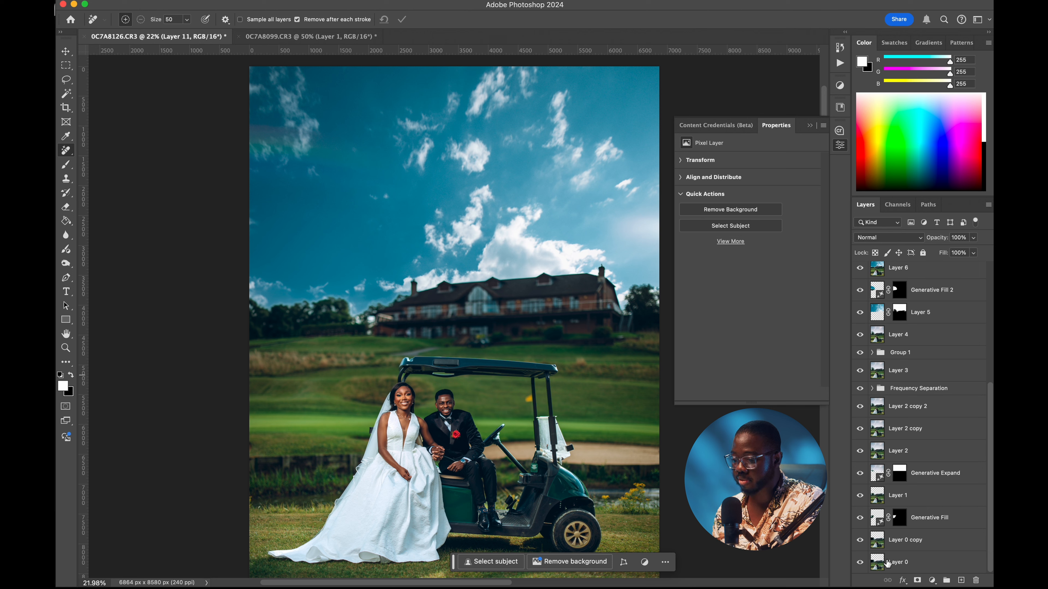
alt+click(862, 563)
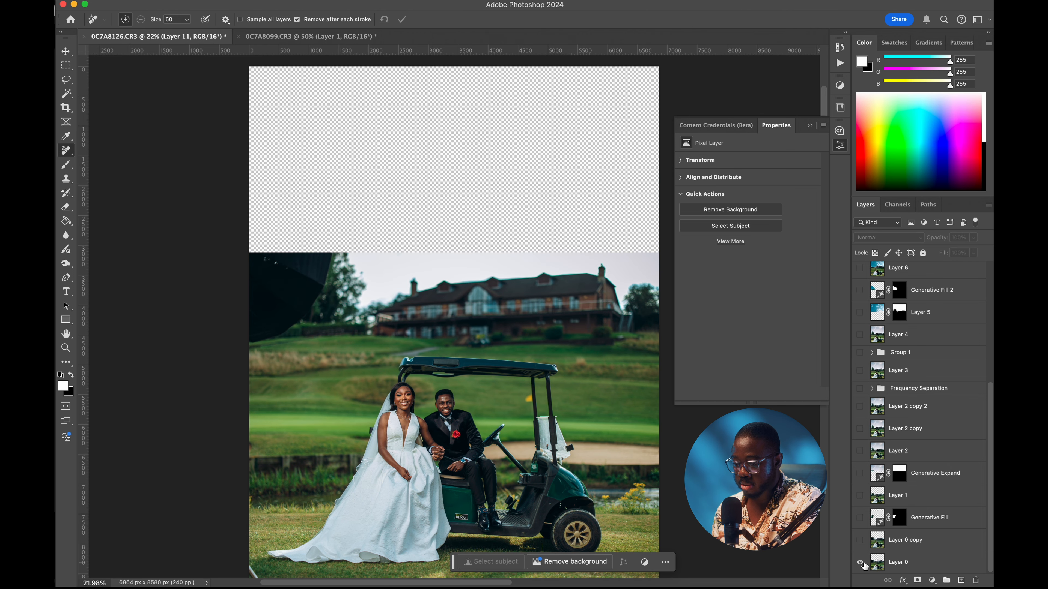
alt+click(861, 563)
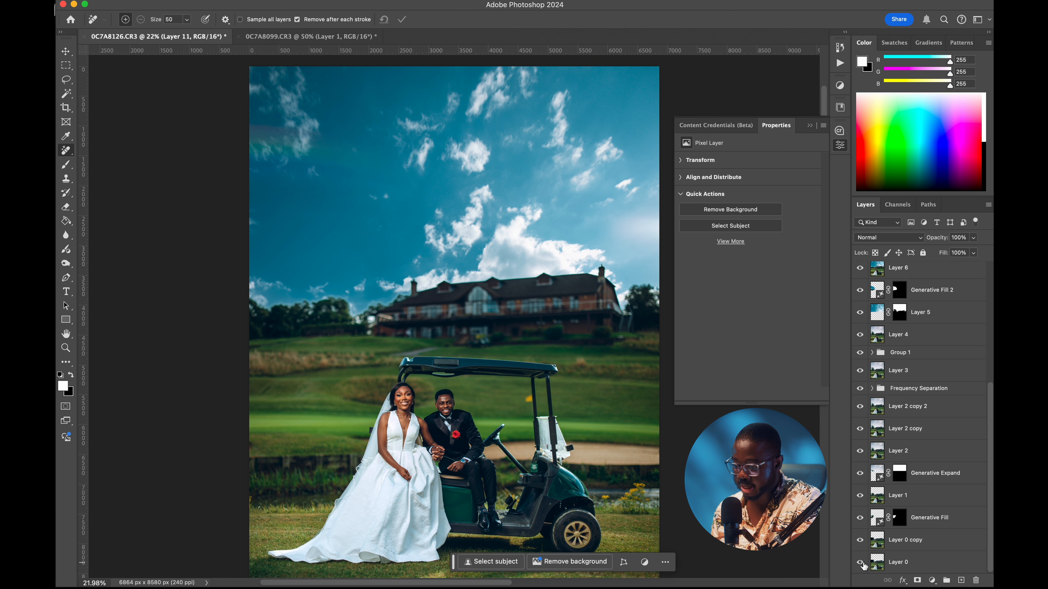
scroll(276, 309, down, 1)
Step: Set up a full-size JPG export of the retouched photo at quality 6 with copyright and contact info metadata
click(164, 4)
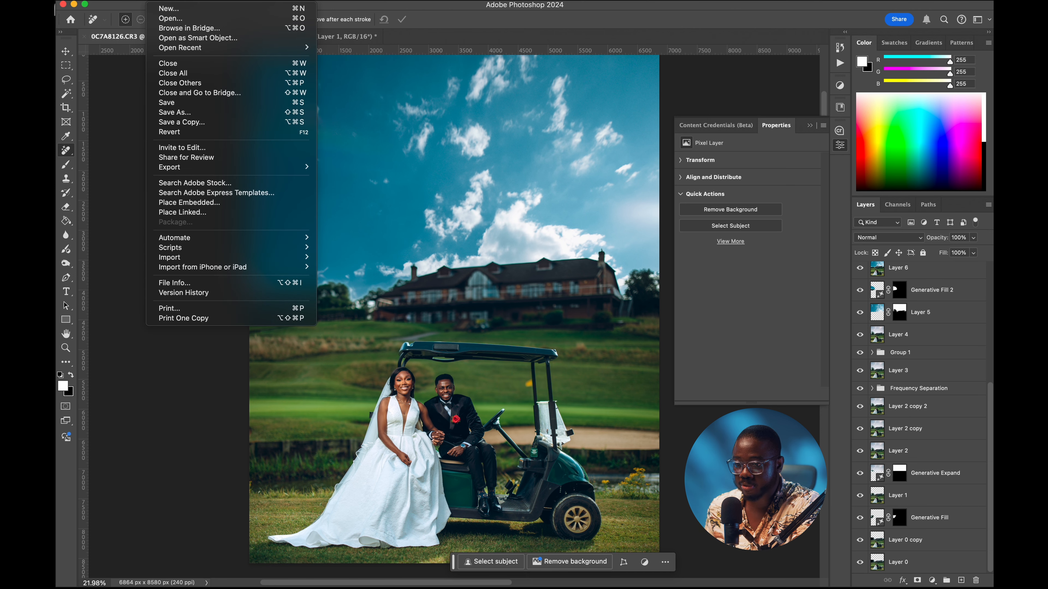
mouse_move(178, 172)
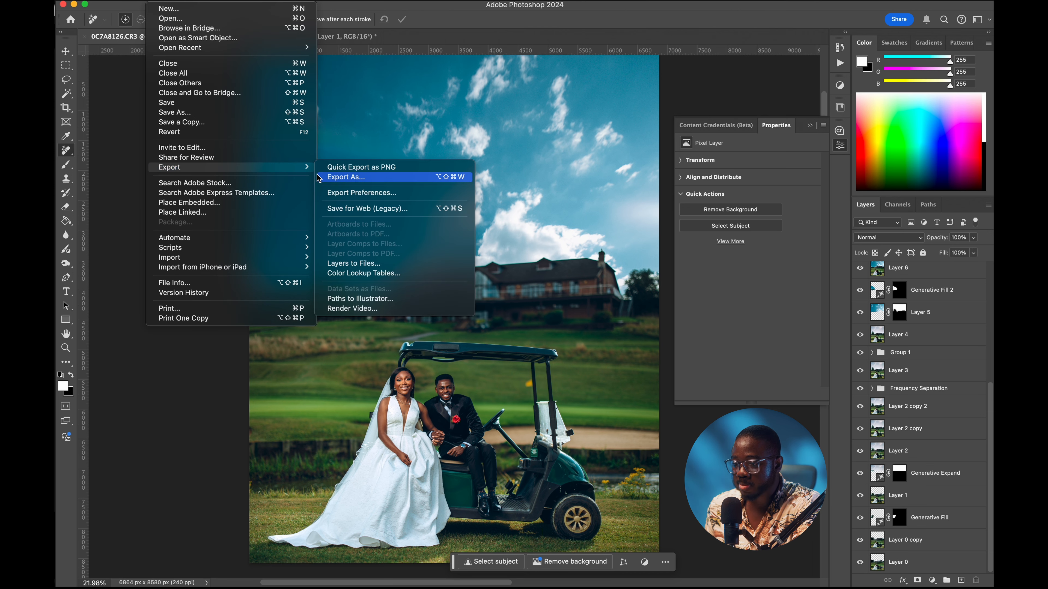
click(357, 178)
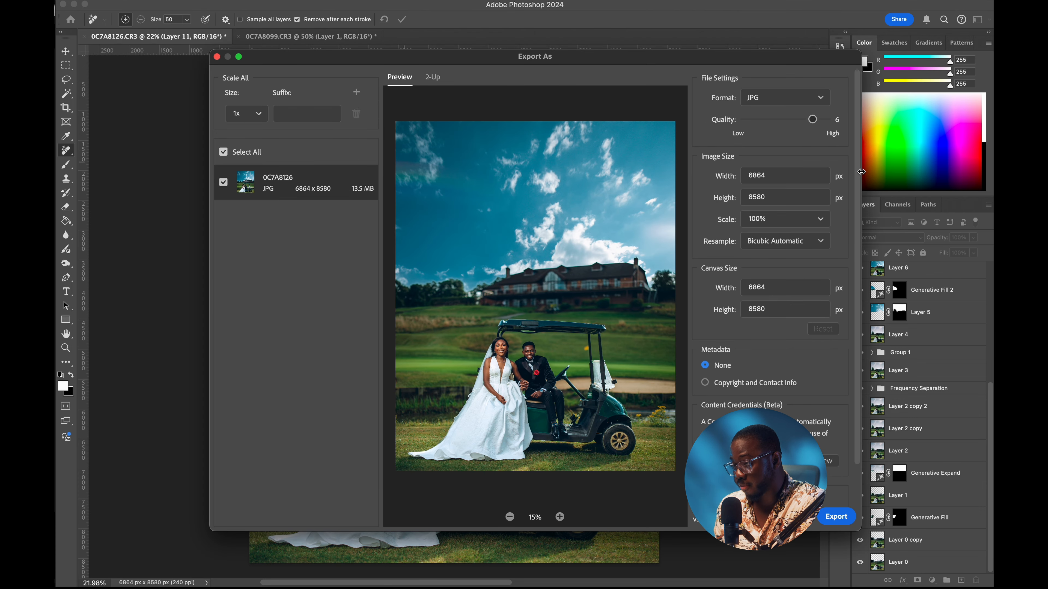
click(734, 383)
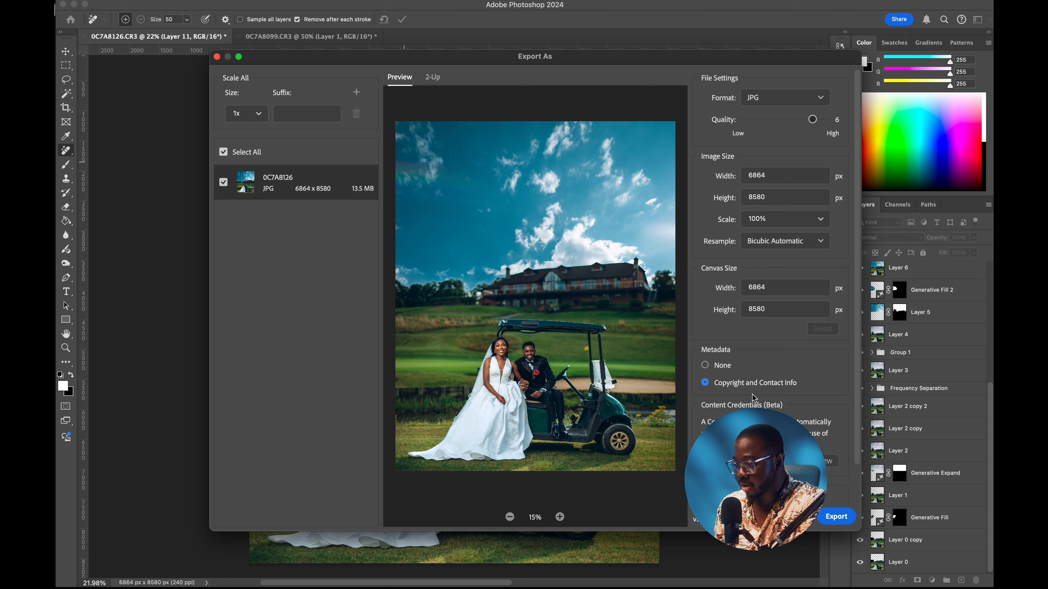
scroll(785, 358, down, 2)
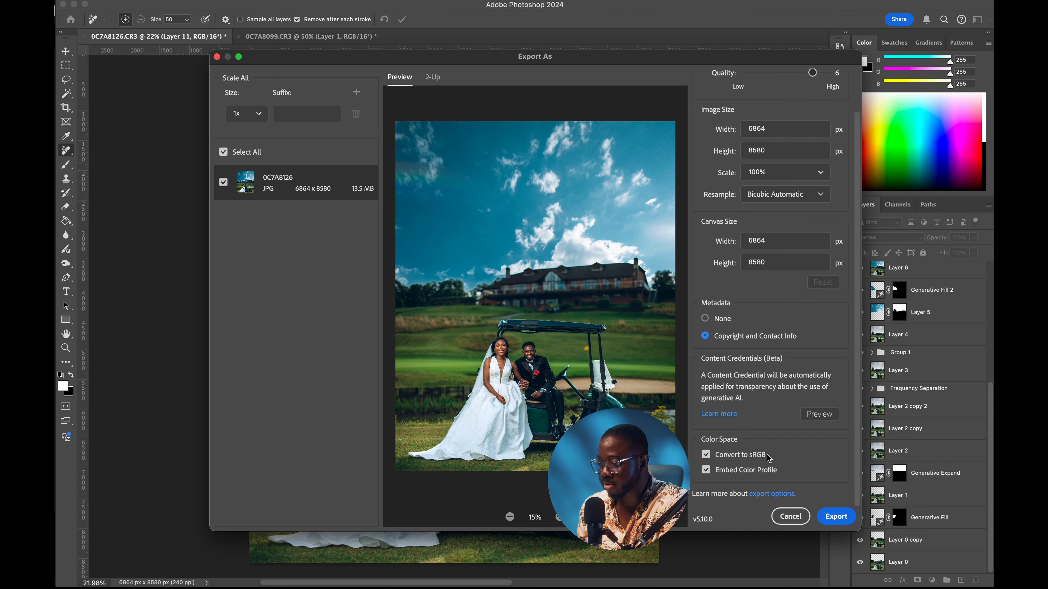
scroll(830, 351, up, 2)
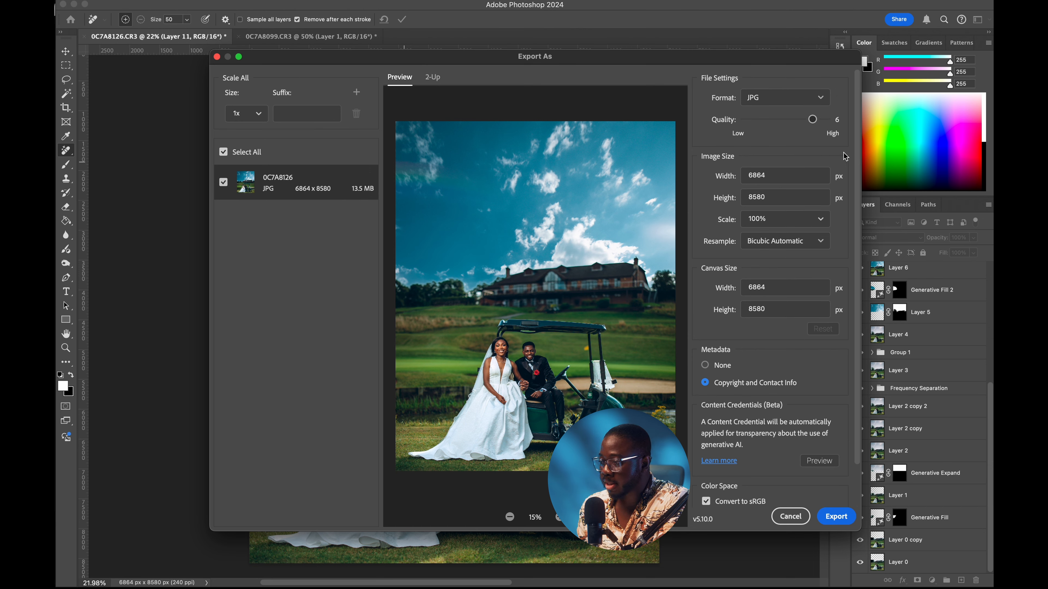
drag(812, 120, 844, 124)
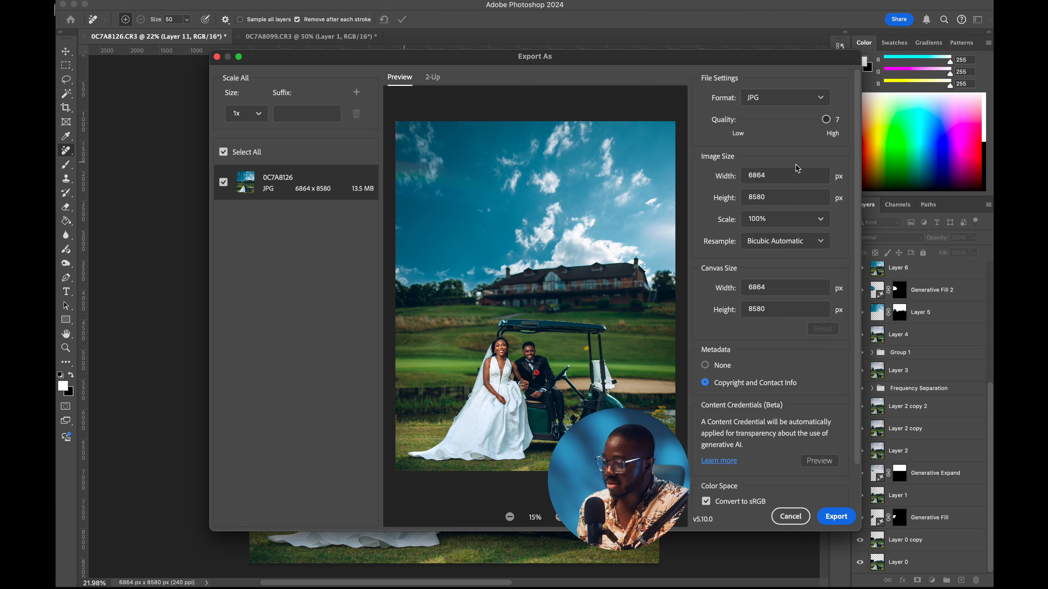
drag(826, 119, 822, 125)
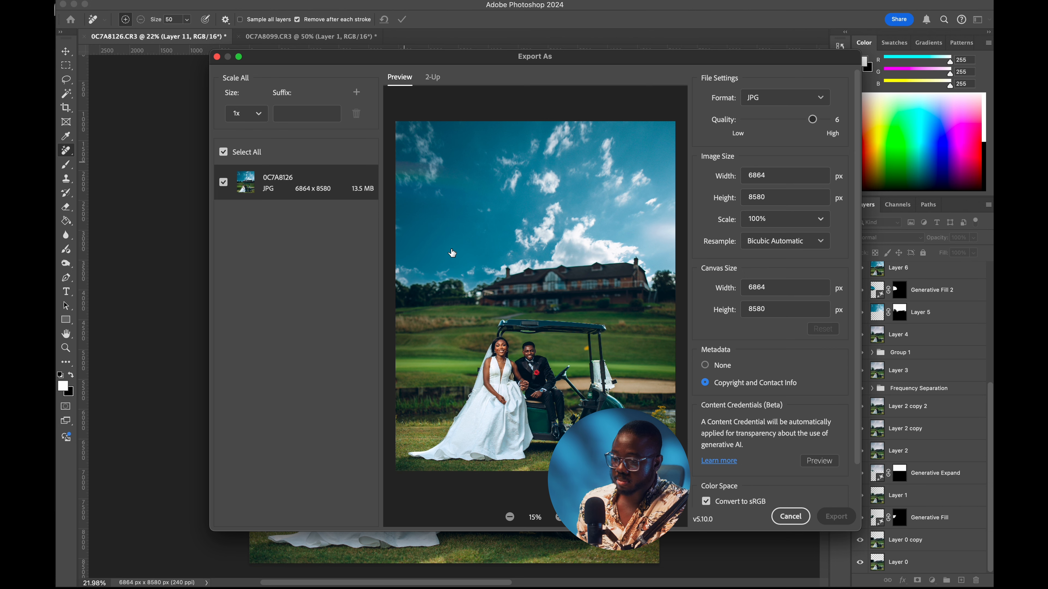
Step: Export the photo to the Desktop under the file name Retouch 1
key(Return)
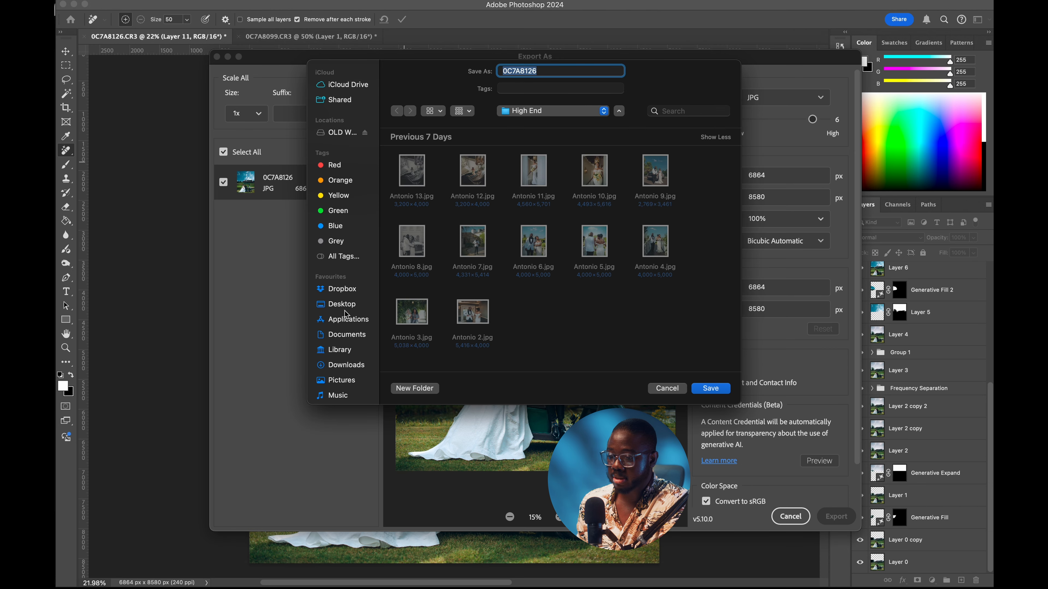
click(340, 307)
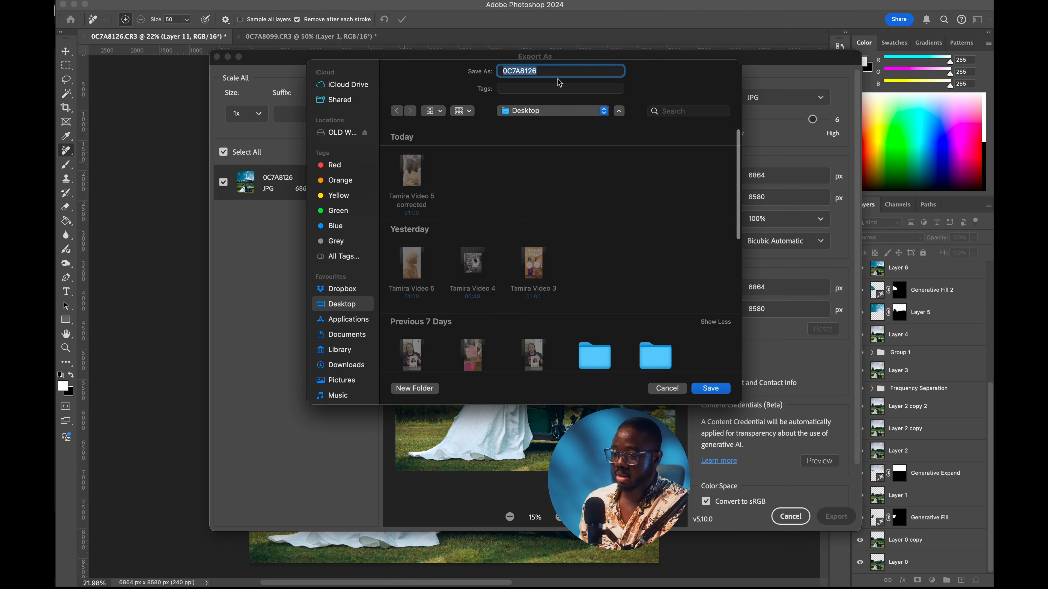
text(Retouch 1)
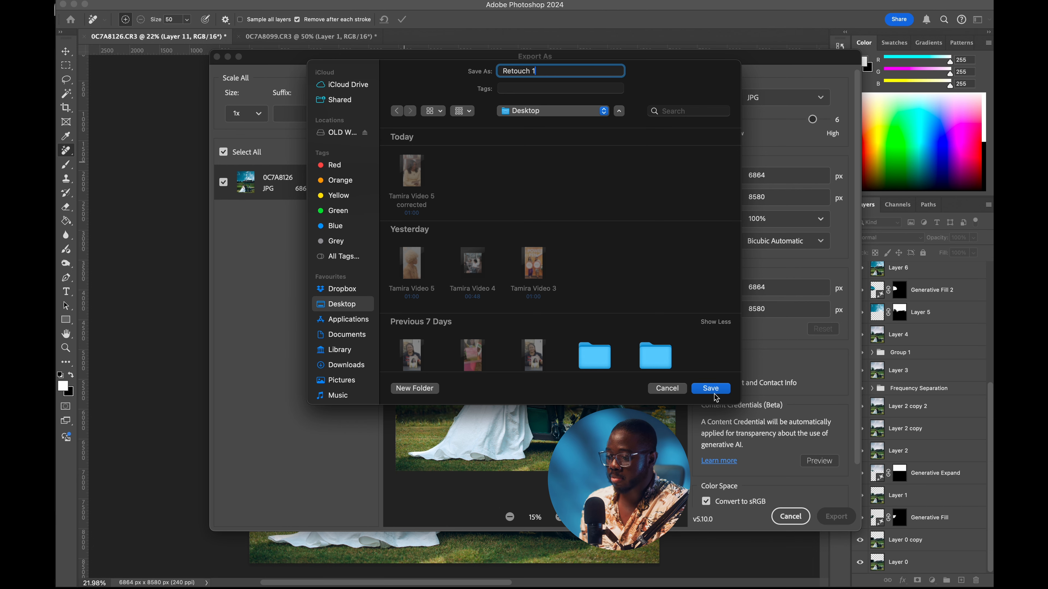
click(715, 395)
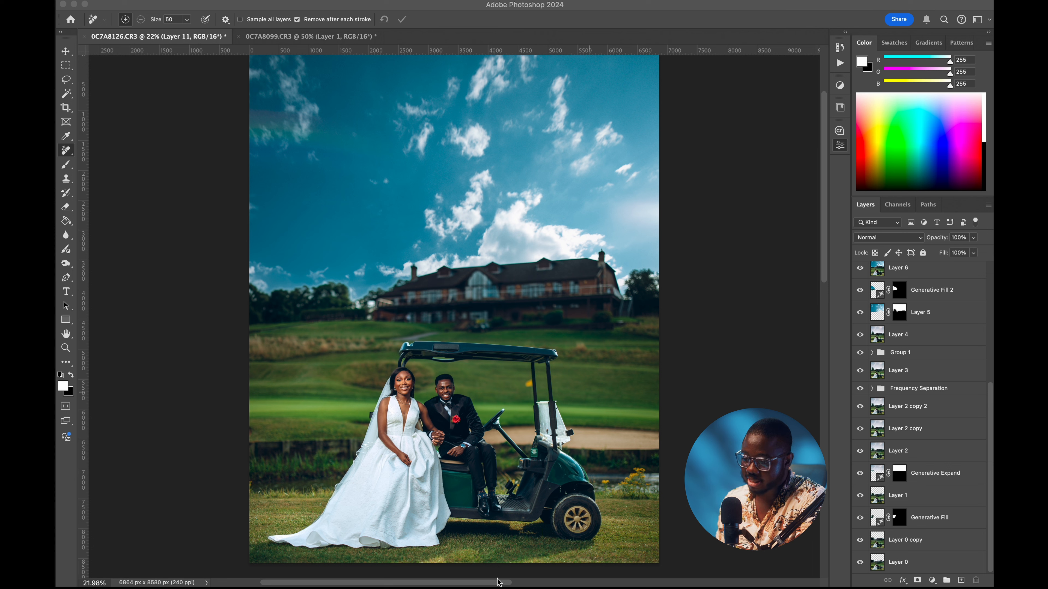
Step: Switch to Lightroom Classic and send the close-up couple portrait 0C7A8118.CR3 to Photoshop for editing
mouse_move(515, 578)
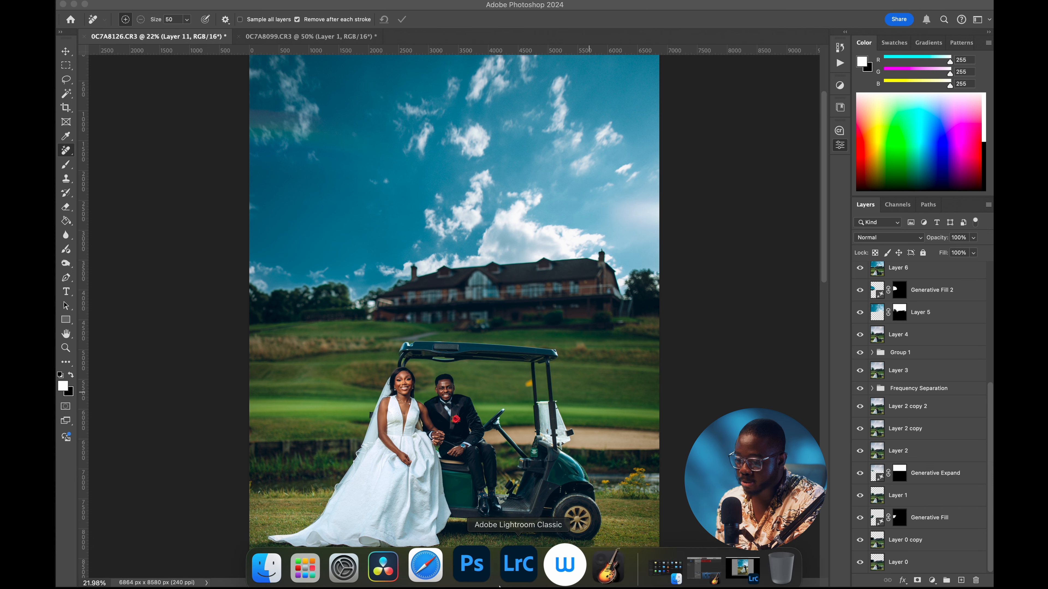
click(519, 570)
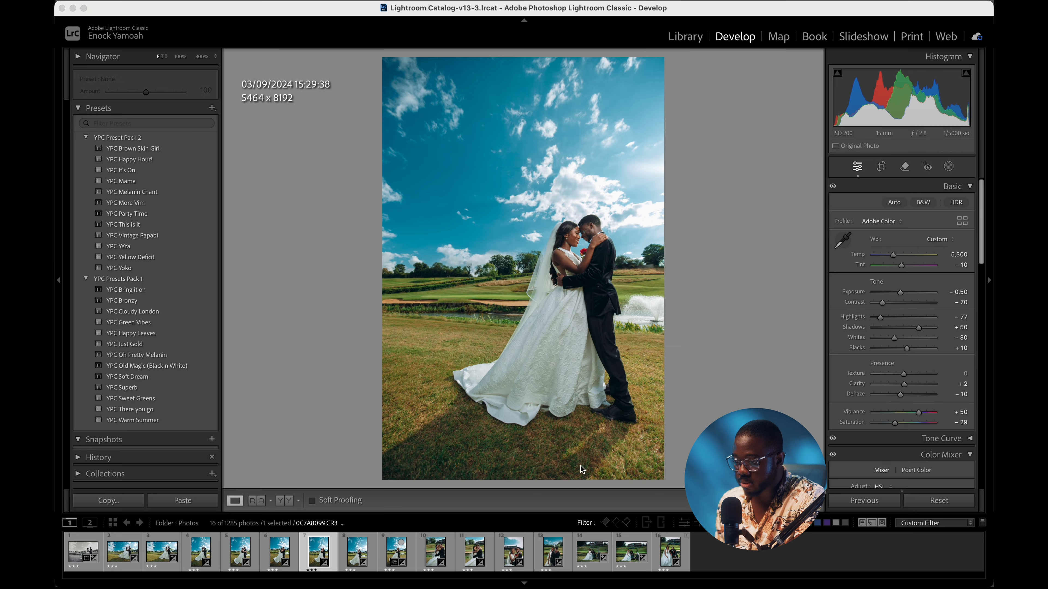
click(511, 552)
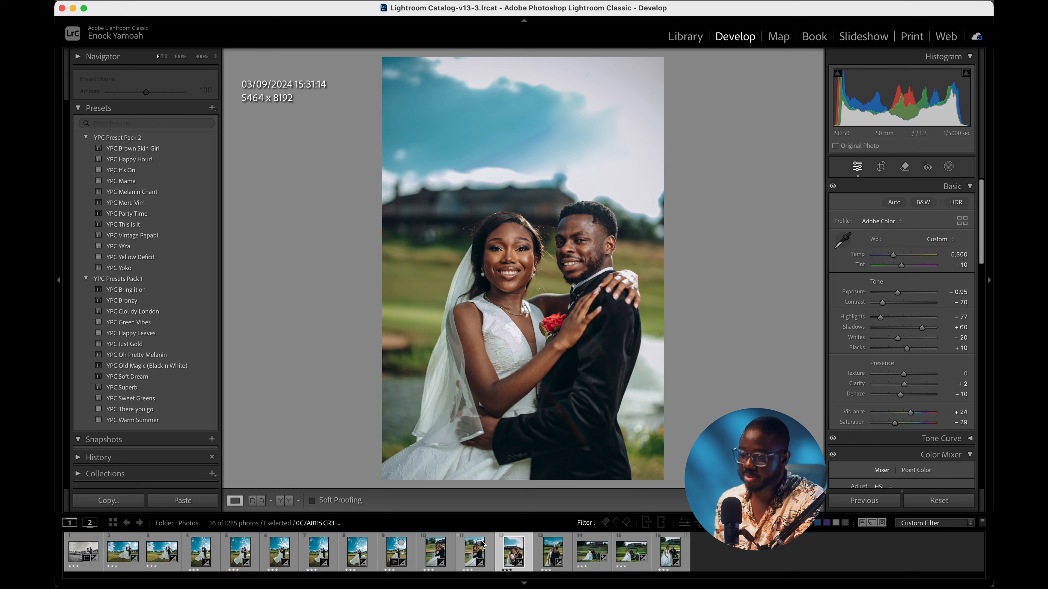
right_click(557, 217)
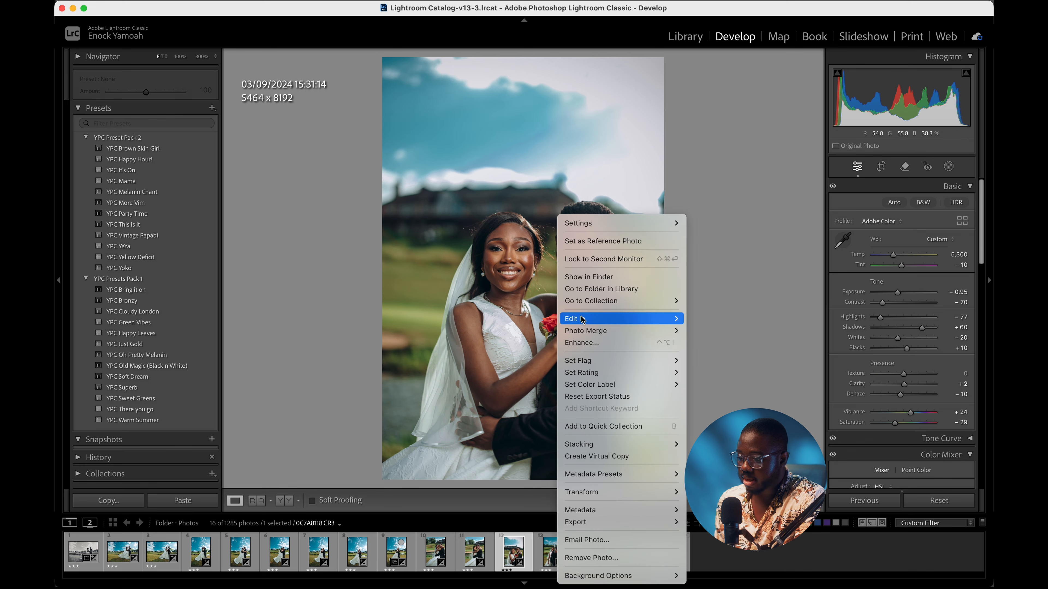
mouse_move(582, 320)
click(700, 319)
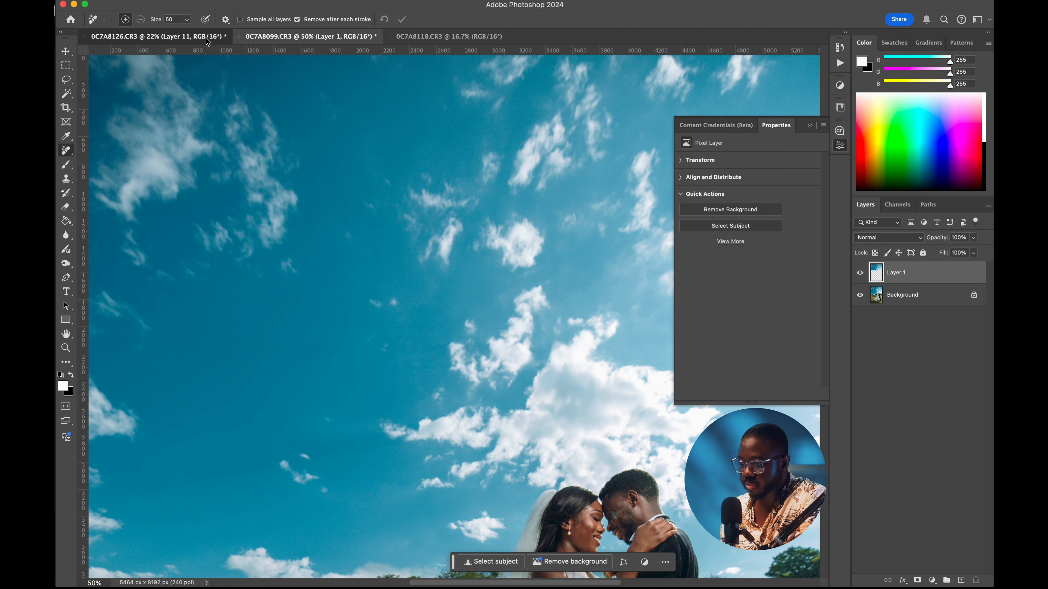
Step: In 0C7A8126.CR3, inspect the adjustment layers inside Group 2 and Group 1, leaving both groups collapsed and Group 1 selected
click(208, 42)
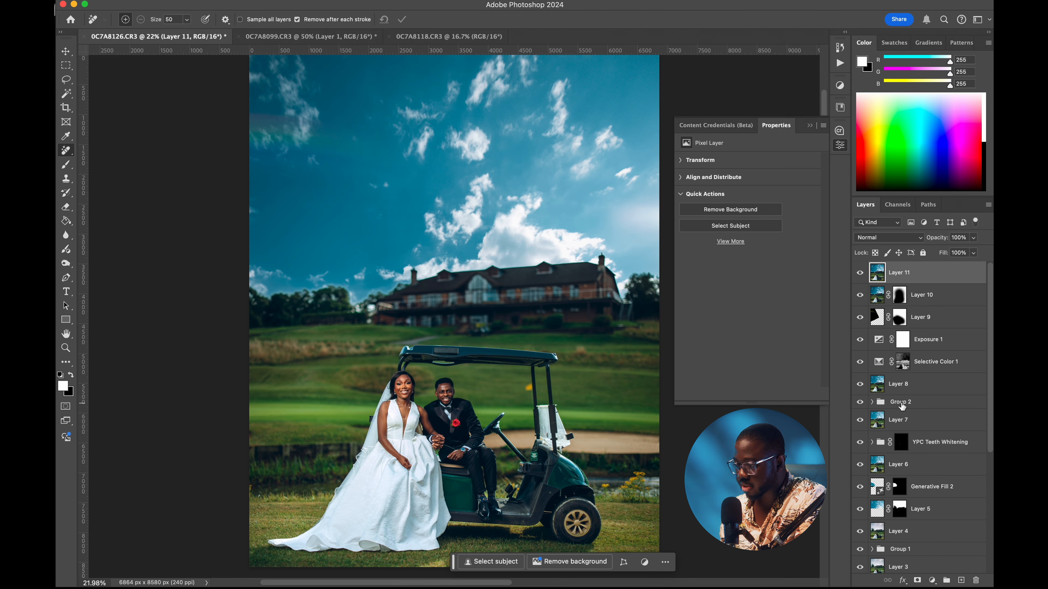
click(902, 405)
click(871, 403)
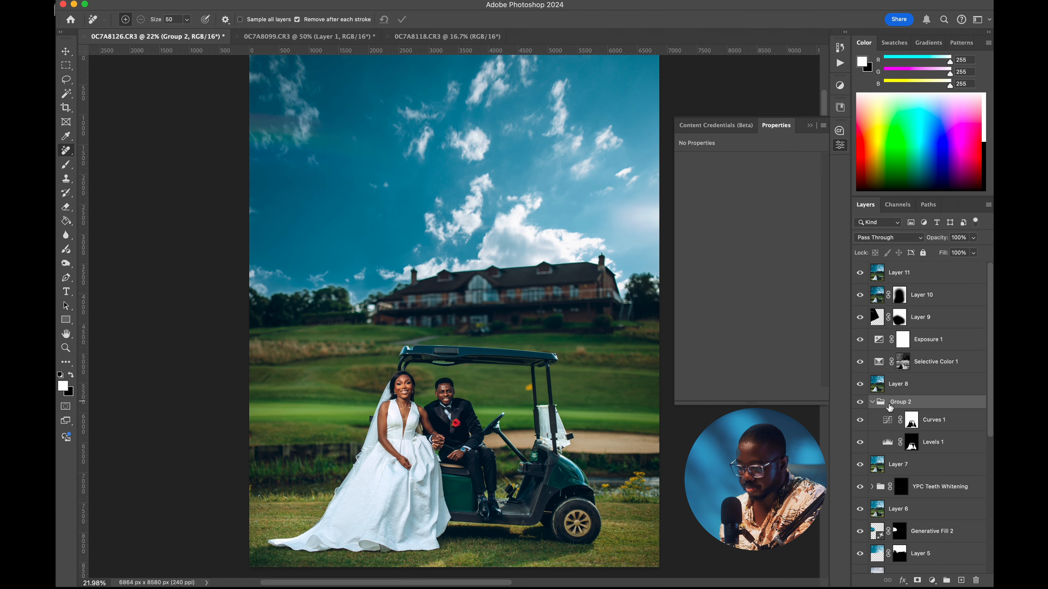
click(871, 402)
scroll(903, 397, down, 5)
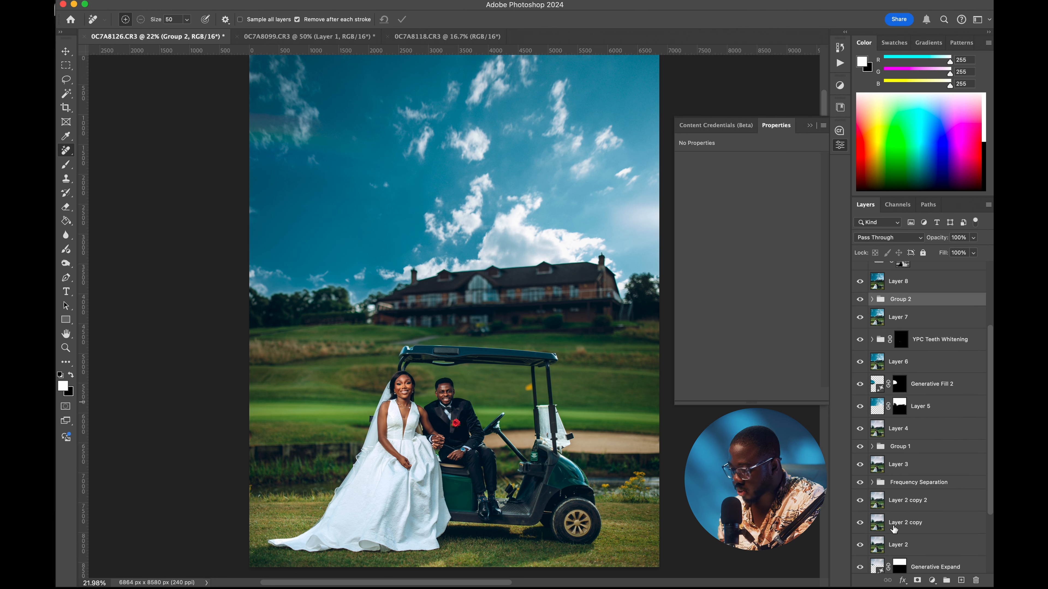
scroll(903, 421, up, 1)
click(872, 455)
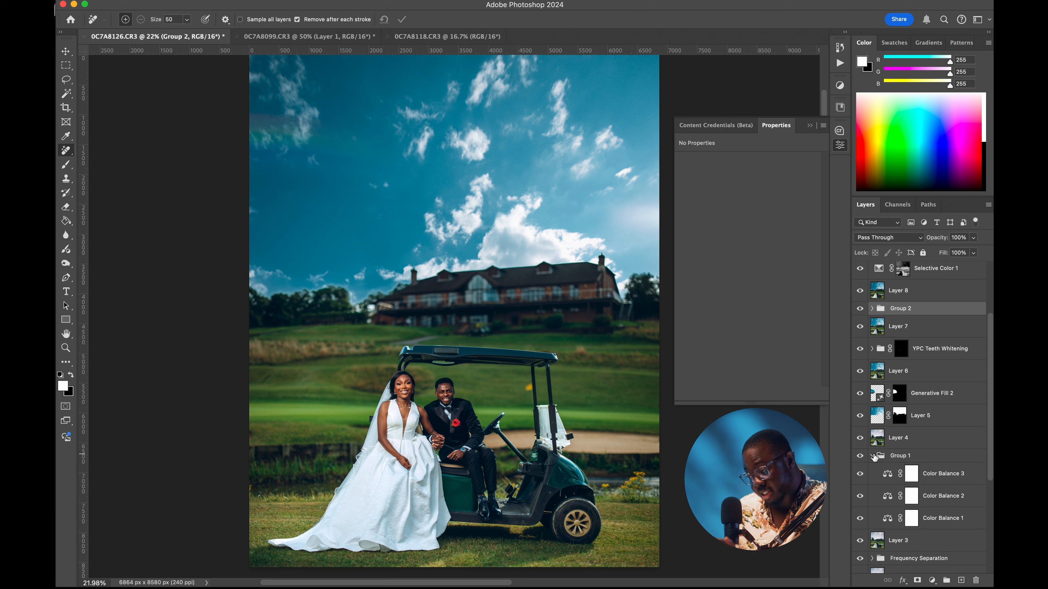
click(872, 456)
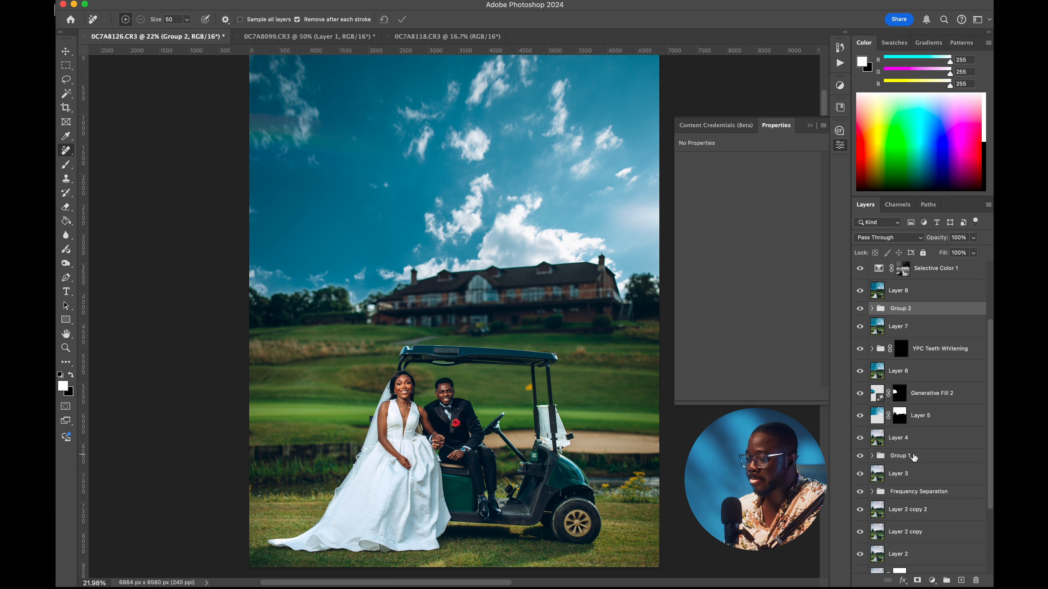
click(895, 456)
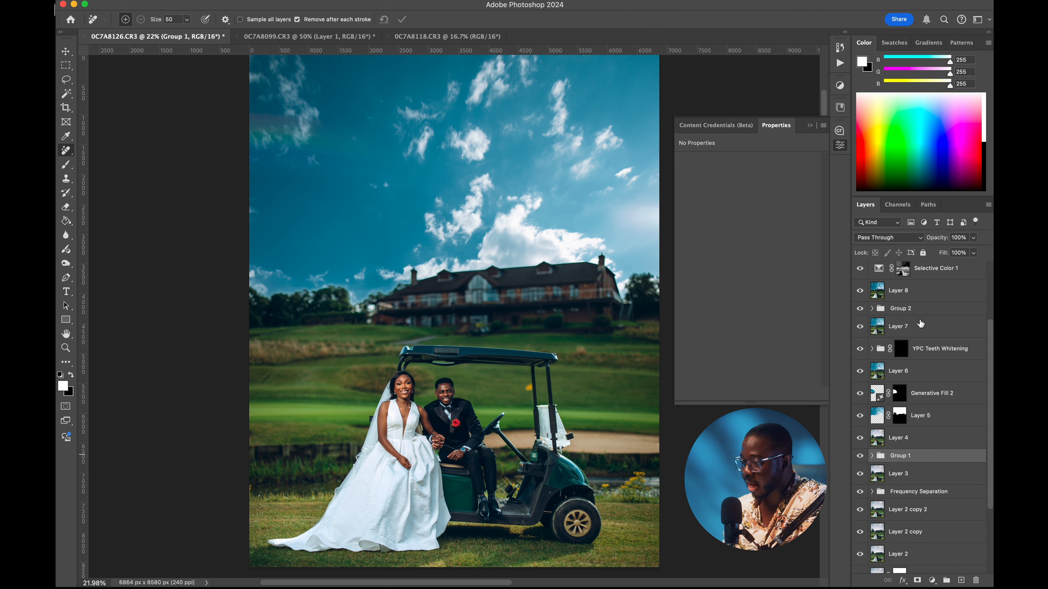
Step: In 0C7A8118.CR3, unlock and duplicate the background layer, and crop the portrait to a 4:5 ratio, trimming only the sky
click(428, 38)
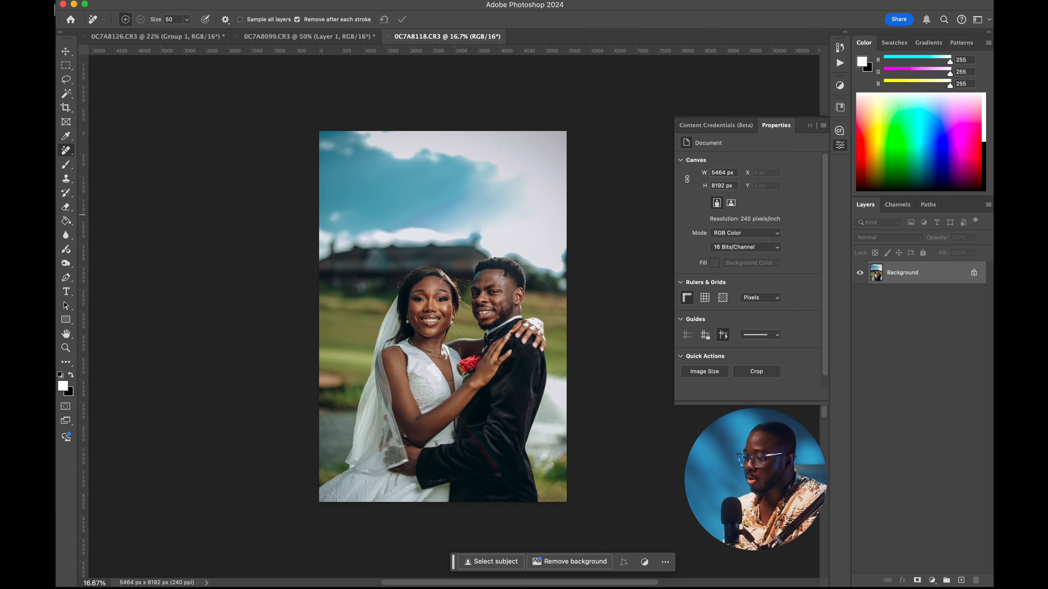
click(974, 273)
key(super+j)
key(c)
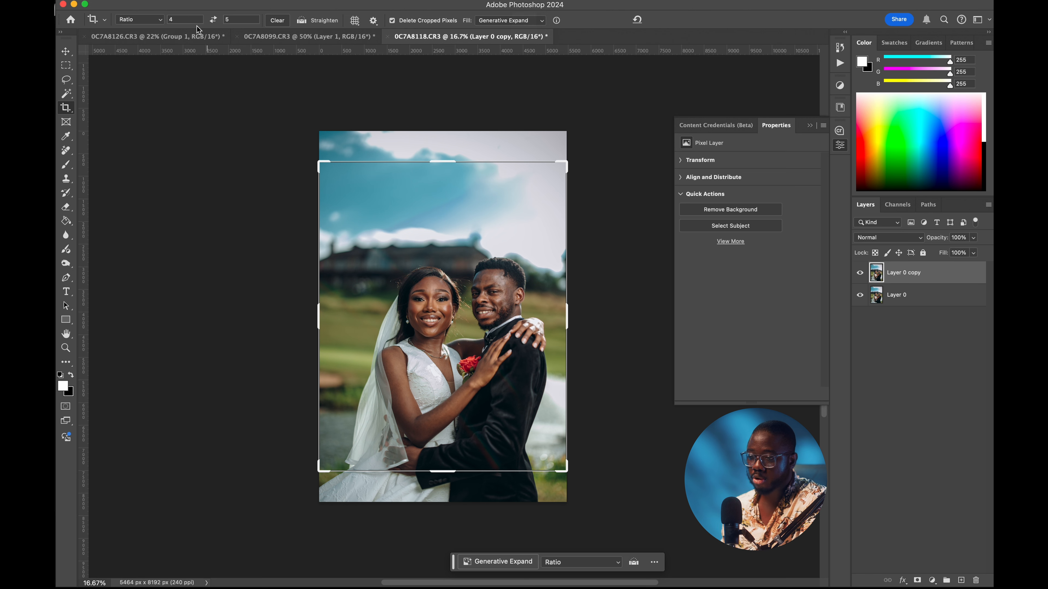
click(466, 304)
drag(466, 304, 468, 274)
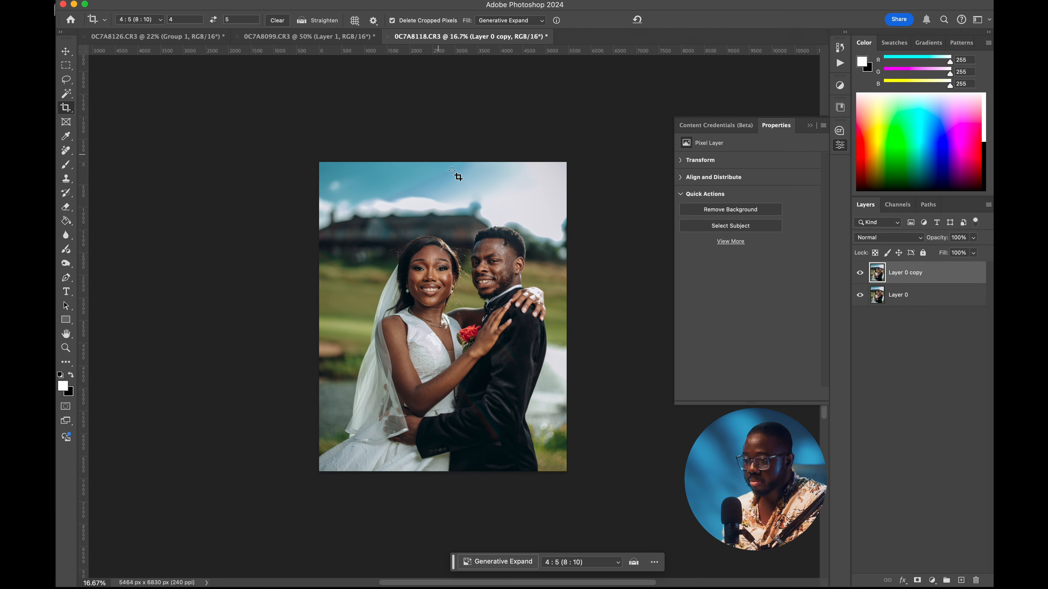
Step: Close the 0C7A8099.CR3 document without saving its changes
click(326, 38)
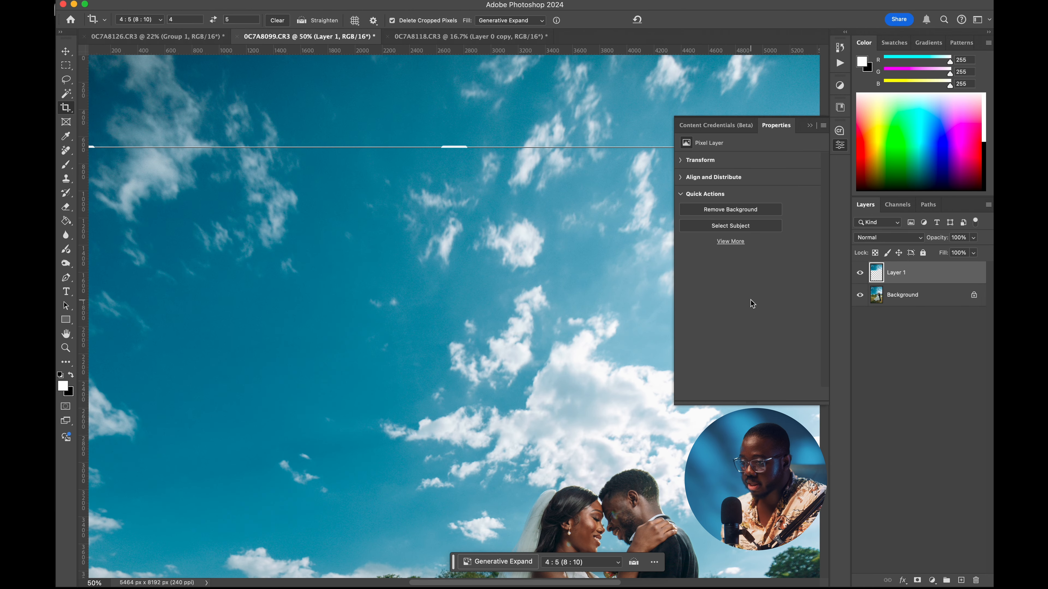
click(236, 37)
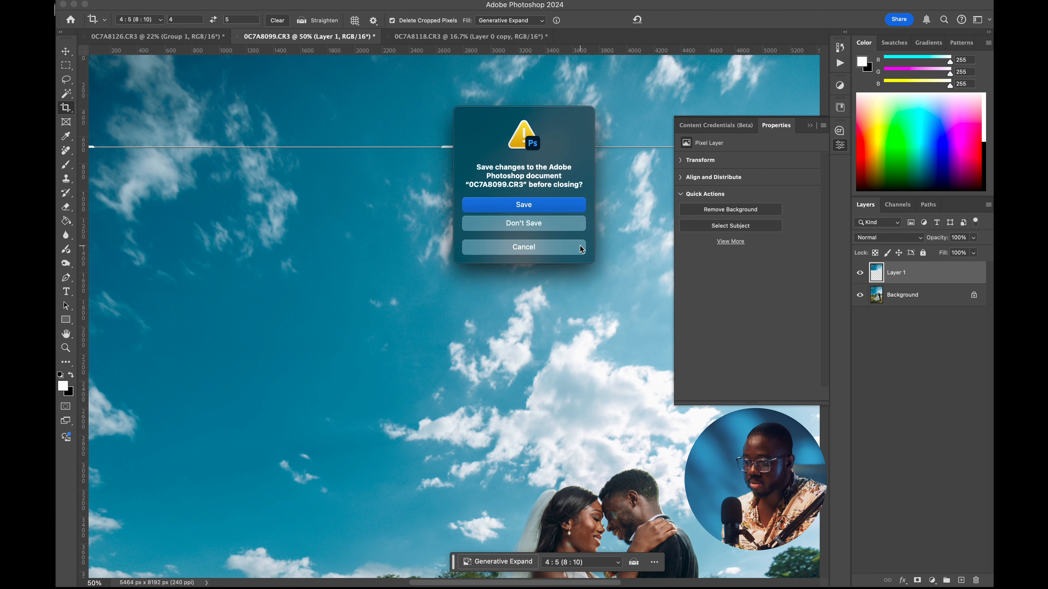
click(559, 224)
Step: Copy the Group 1 color balance adjustments from 0C7A8126.CR3 into the 0C7A8118.CR3 document
click(157, 36)
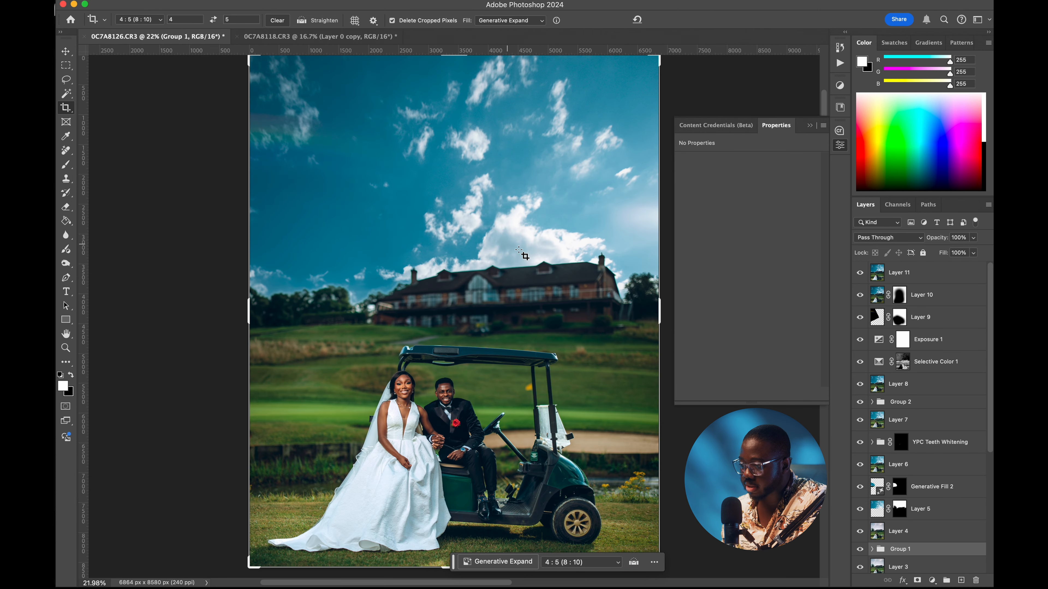
scroll(901, 350, down, 5)
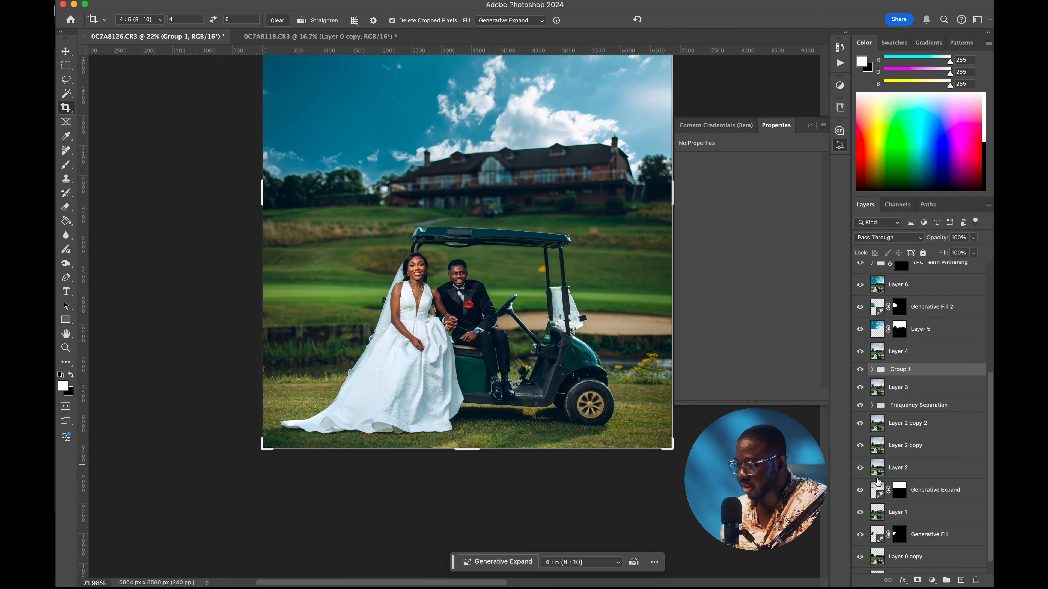
key(v)
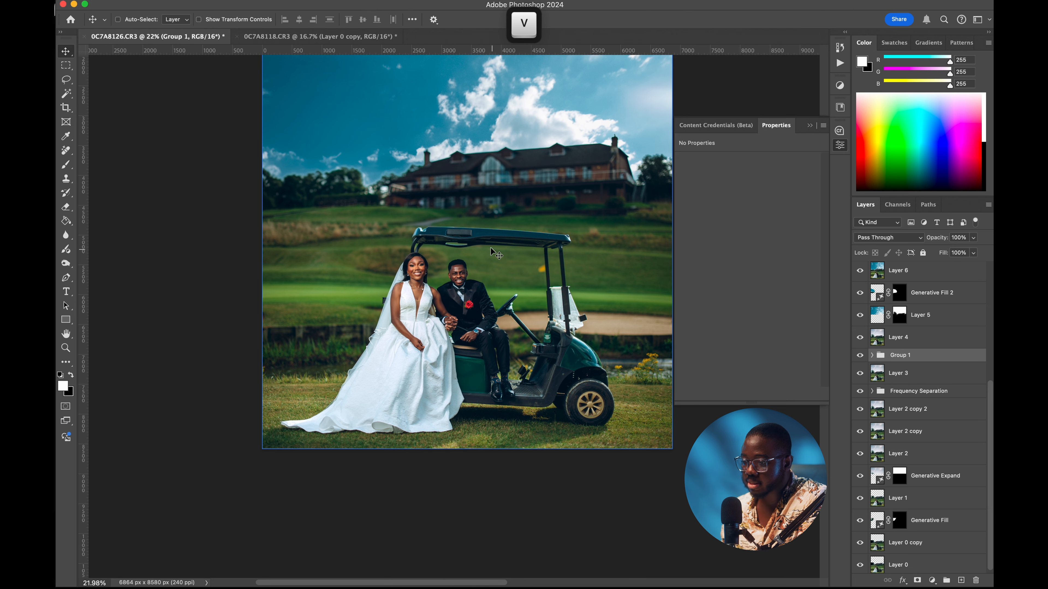
drag(389, 44, 471, 250)
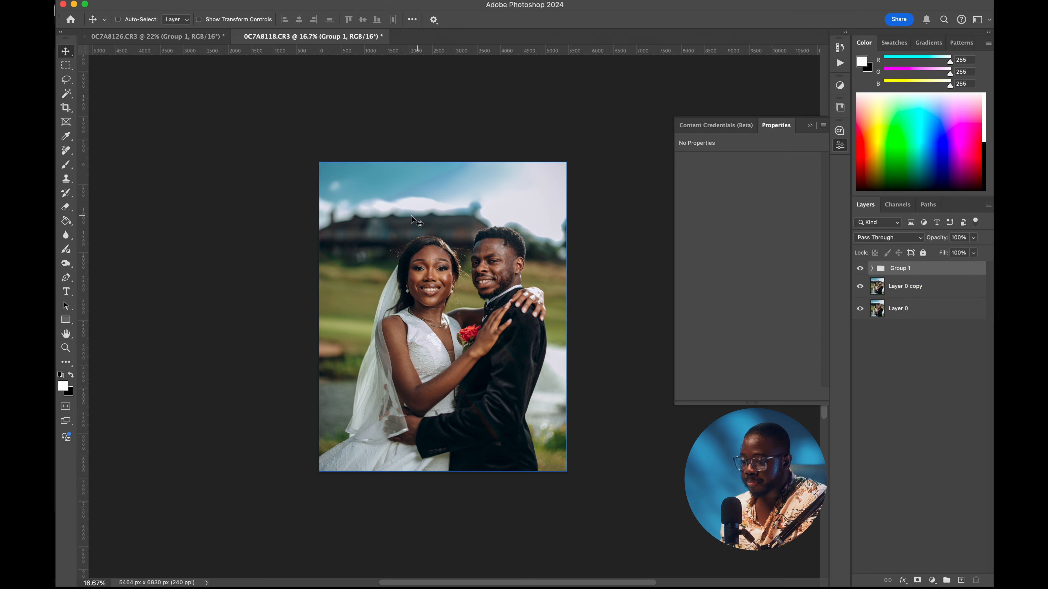
Step: Examine the bride's skin tones up close and the whole portrait with the copied Group 1 adjustments
key(z)
drag(439, 305, 495, 298)
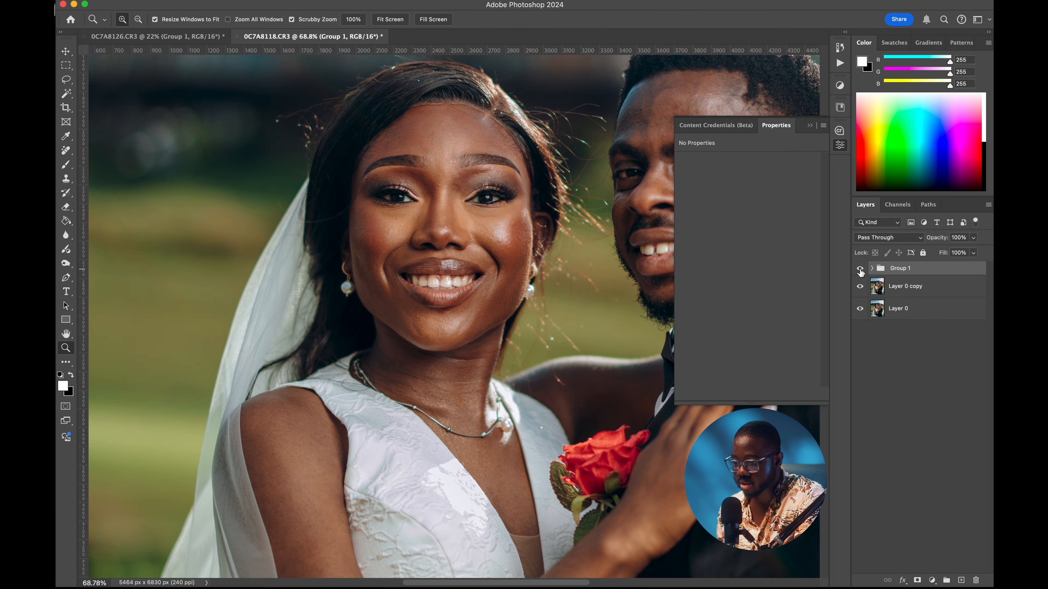
drag(424, 248, 409, 250)
click(408, 249)
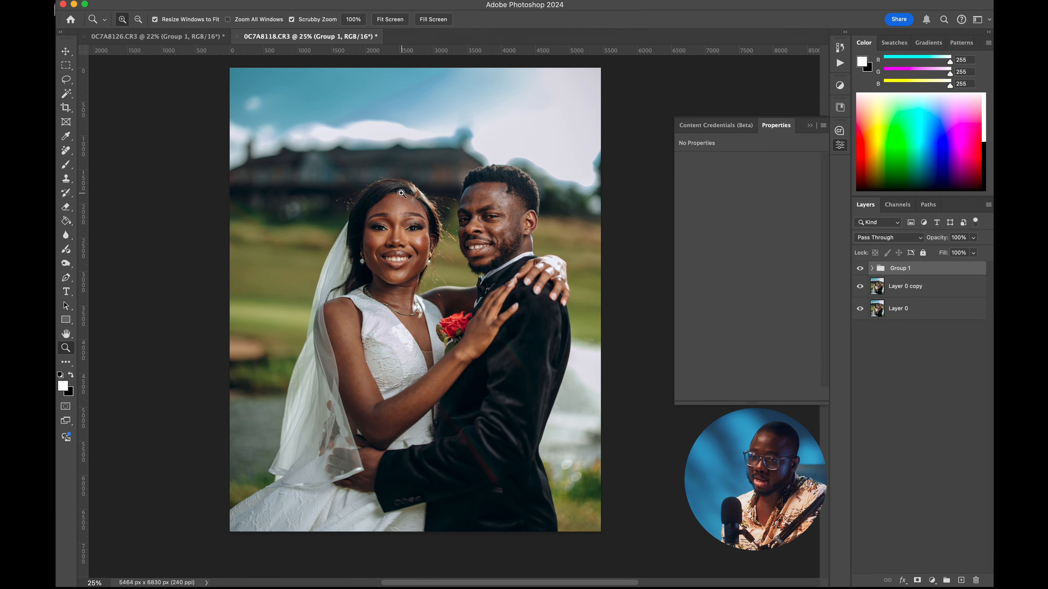
Step: Copy Group 2 with its Curves and Levels adjustments from 0C7A8126.CR3 into the 0C7A8118.CR3 document
click(155, 37)
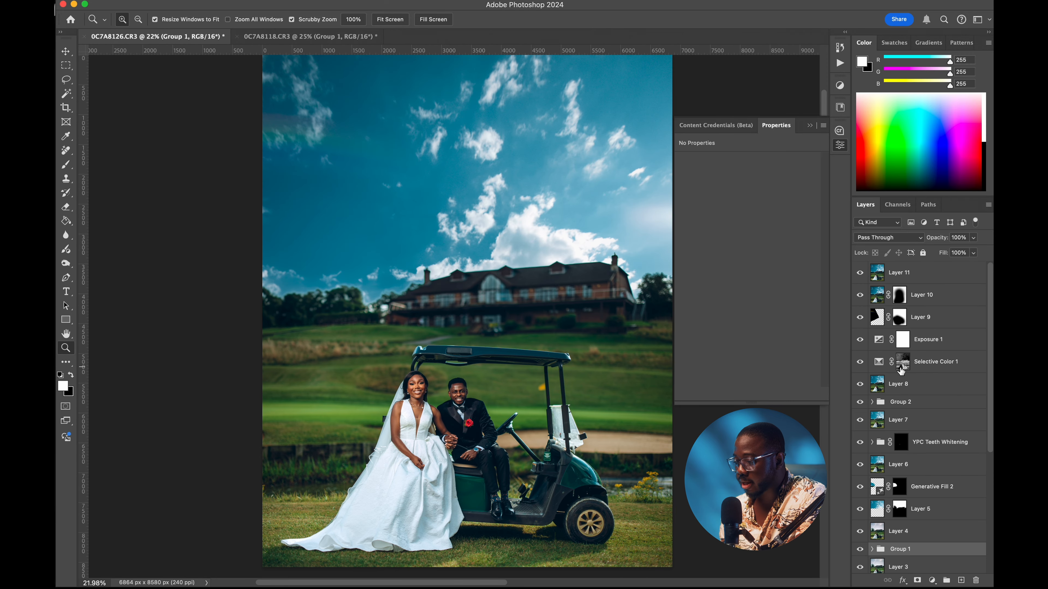
scroll(919, 461, down, 3)
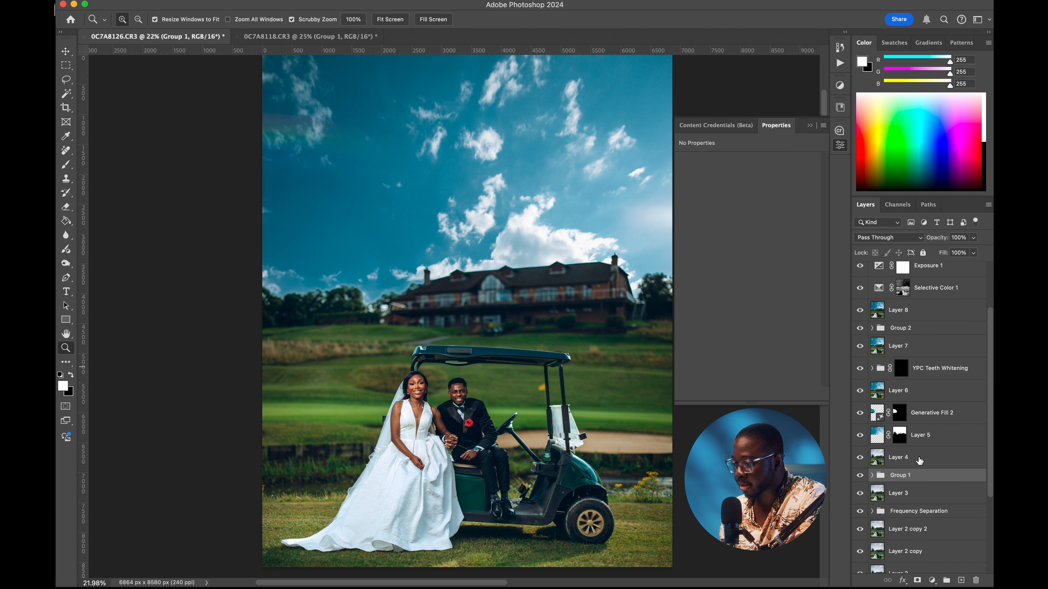
scroll(924, 352, up, 3)
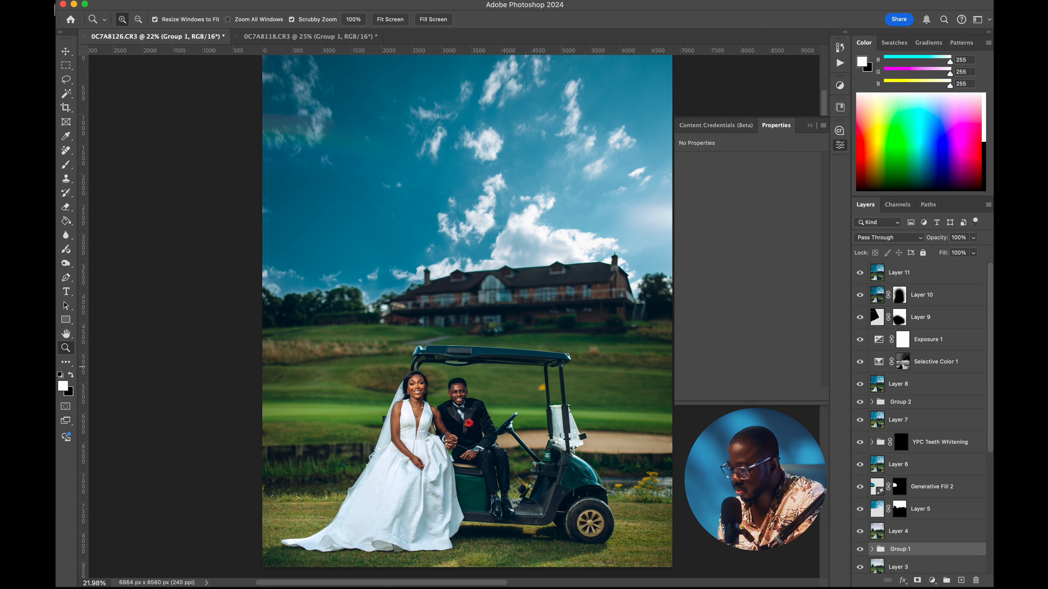
click(932, 405)
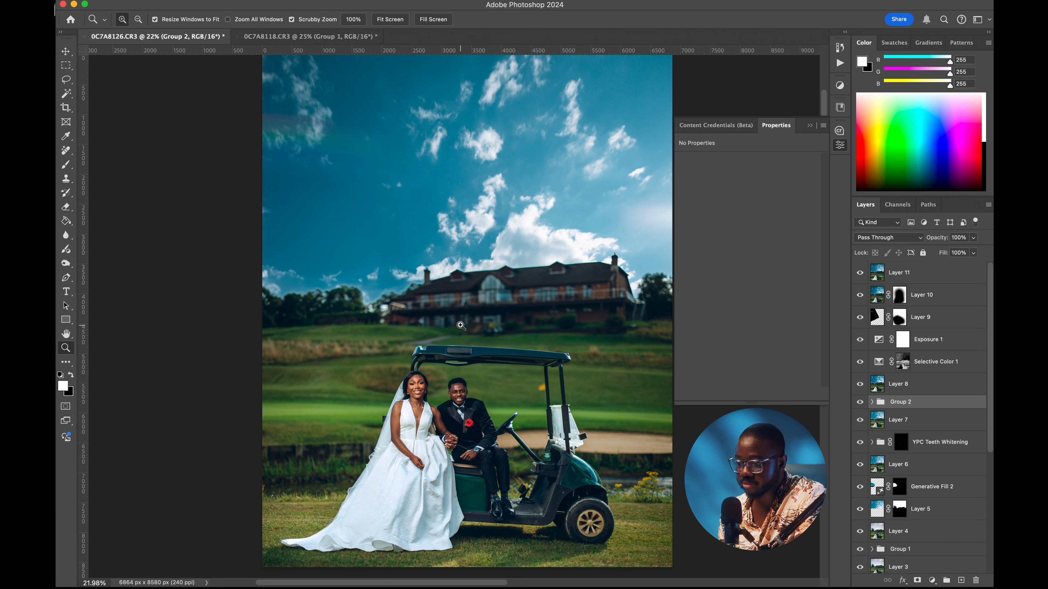
key(v)
super+click(457, 303)
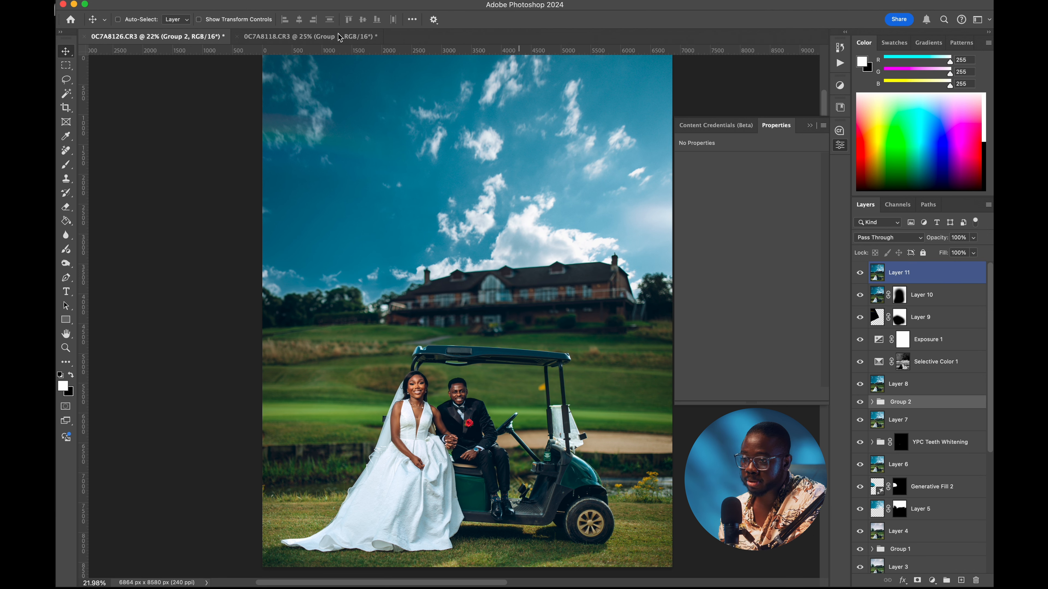
click(338, 34)
drag(385, 145, 386, 147)
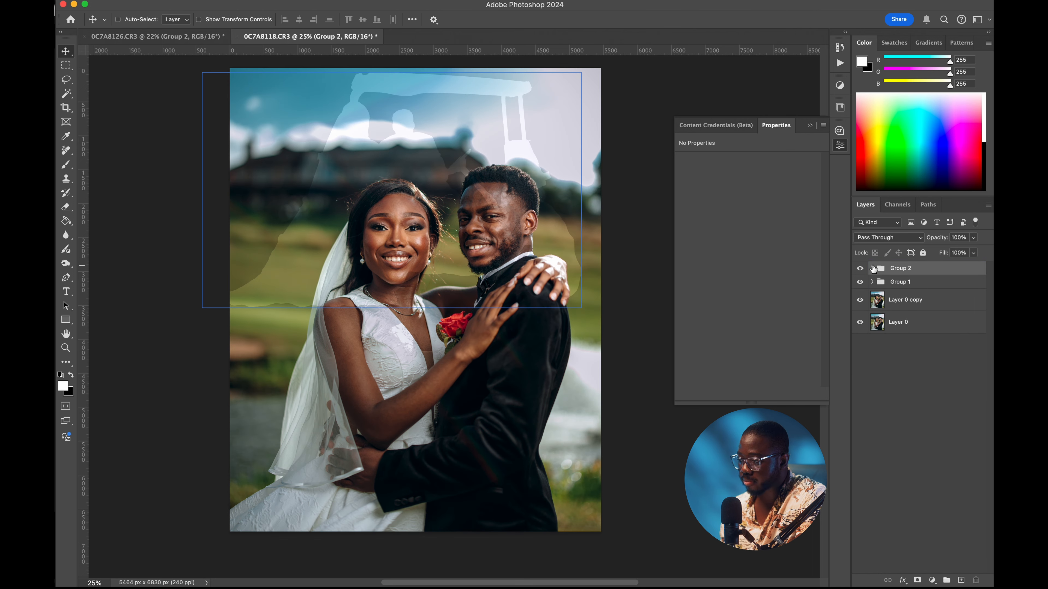
Step: Delete the layer masks of Curves 1 and Levels 1 inside the copied Group 2
click(872, 269)
right_click(911, 287)
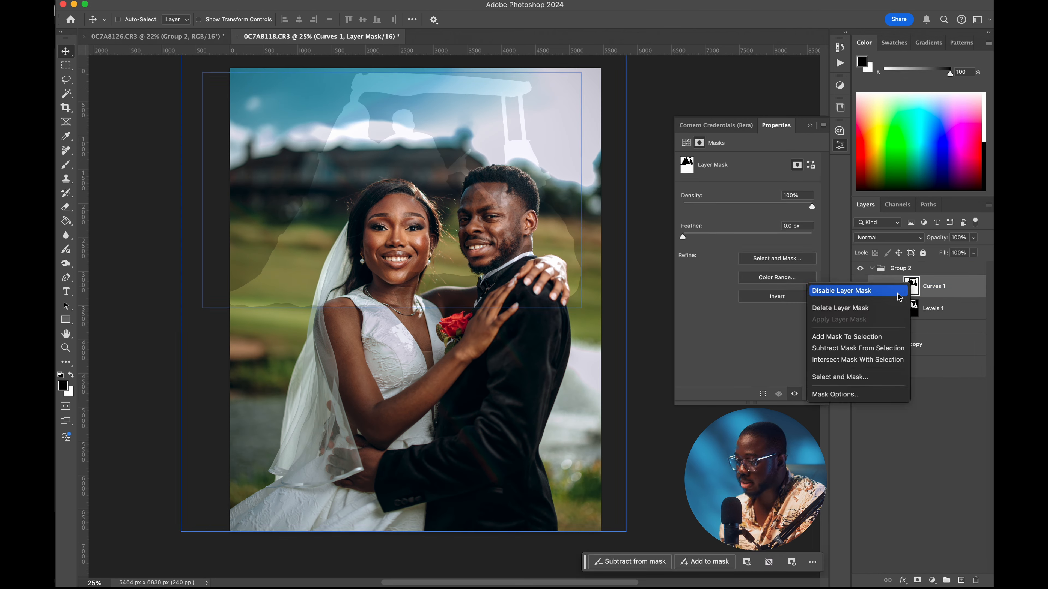
click(892, 308)
click(911, 308)
right_click(912, 309)
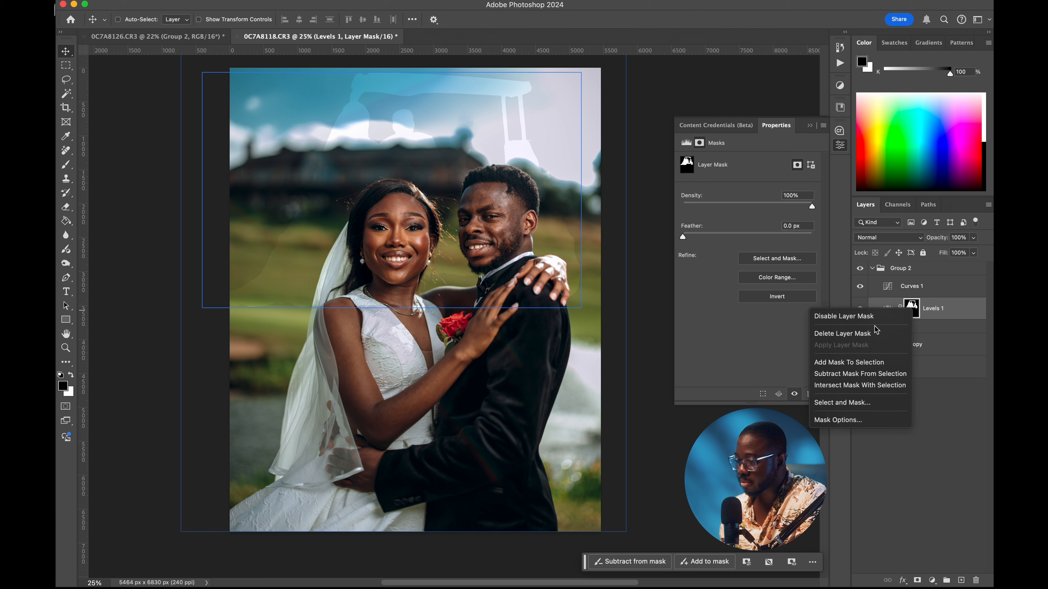
click(870, 333)
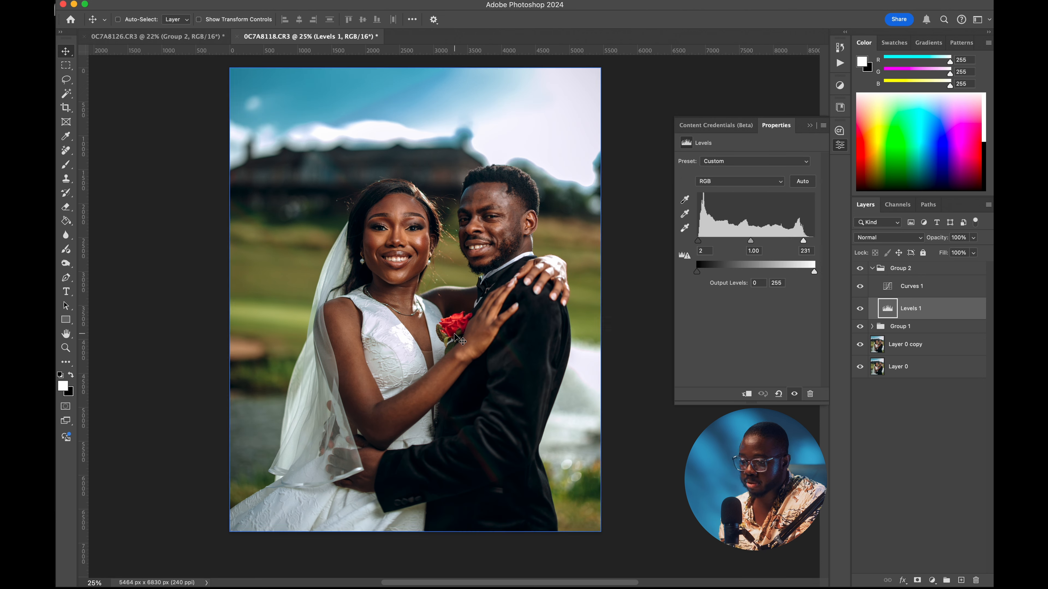
Step: Select the couple as subject on Layer 0 copy, mask Levels 1 to that selection, and compare its effect on and off
click(911, 347)
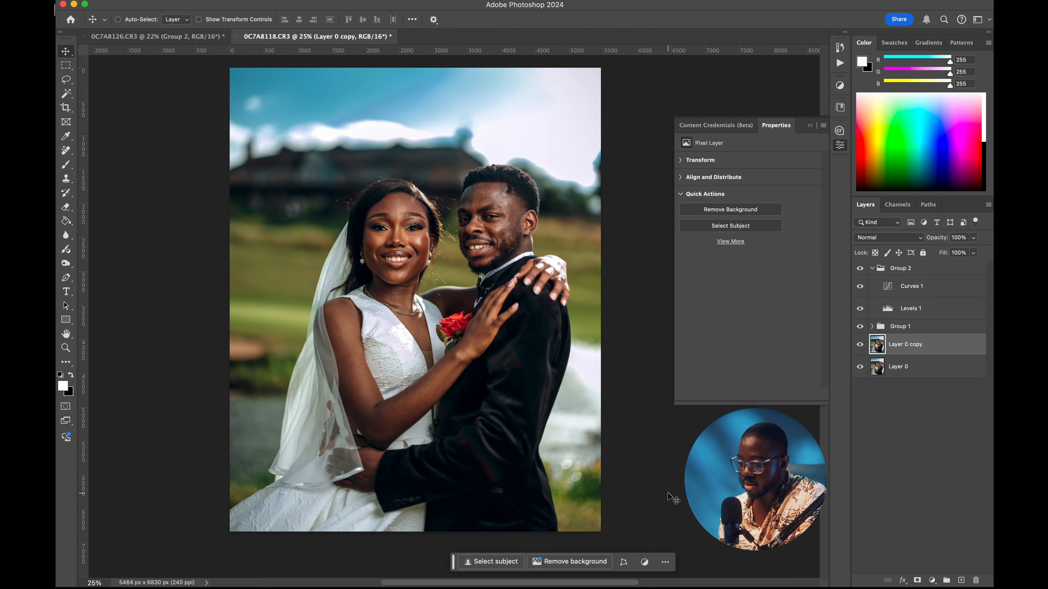
click(495, 563)
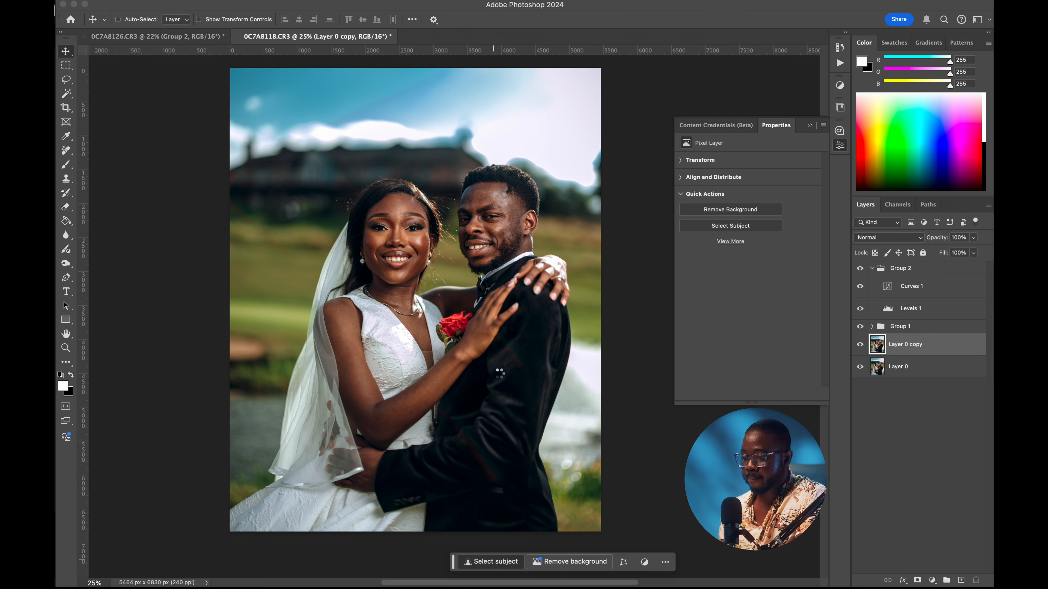
click(935, 306)
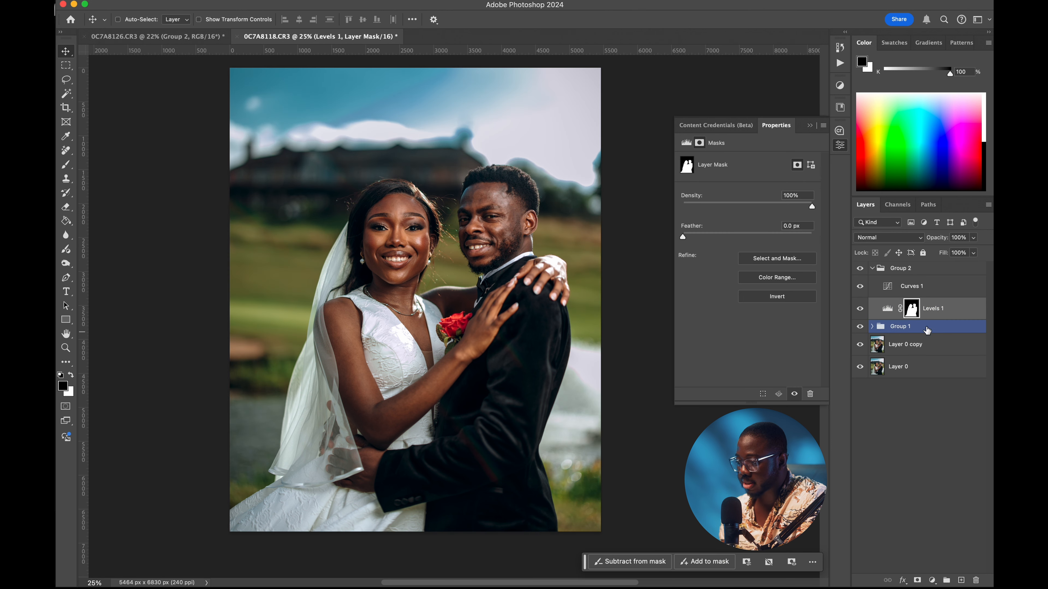
click(859, 309)
click(858, 310)
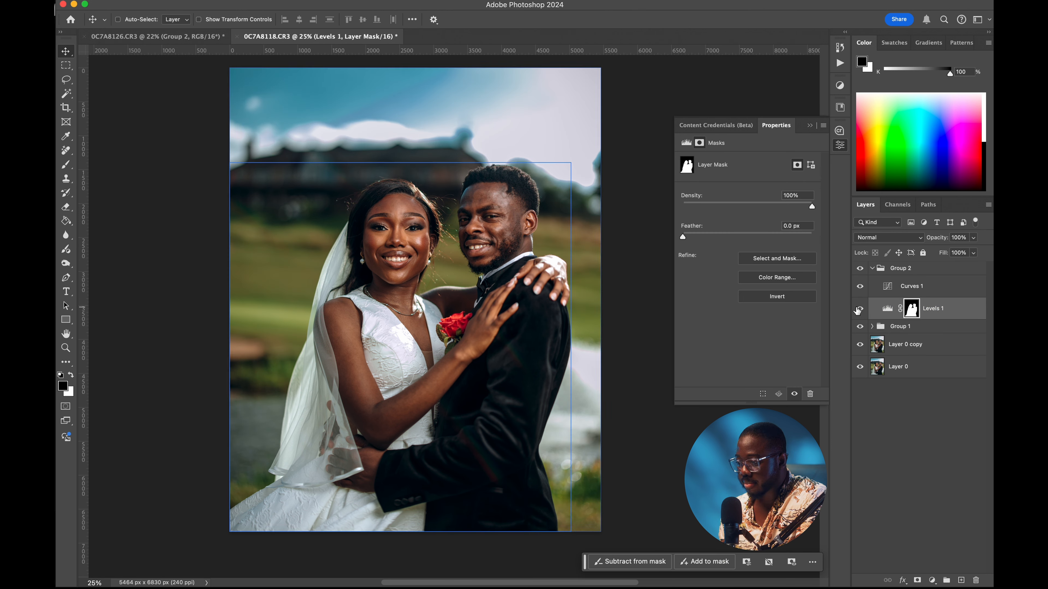
Step: Copy the couple mask from Levels 1 onto Curves 1 and compare the image with the mask off and on
drag(921, 311, 913, 286)
click(912, 288)
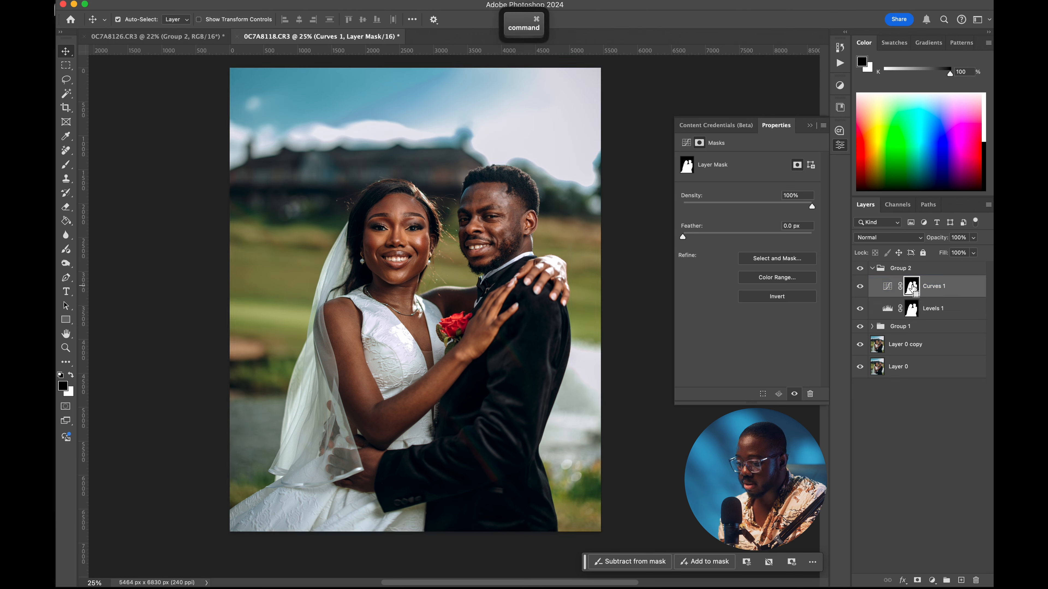
shift+click(912, 288)
shift+click(912, 288)
Step: Compare the portrait with and without Group 2, set the group's opacity to 70%, and stamp all visible layers into a new top layer
click(874, 269)
click(872, 269)
click(860, 269)
click(860, 268)
click(862, 270)
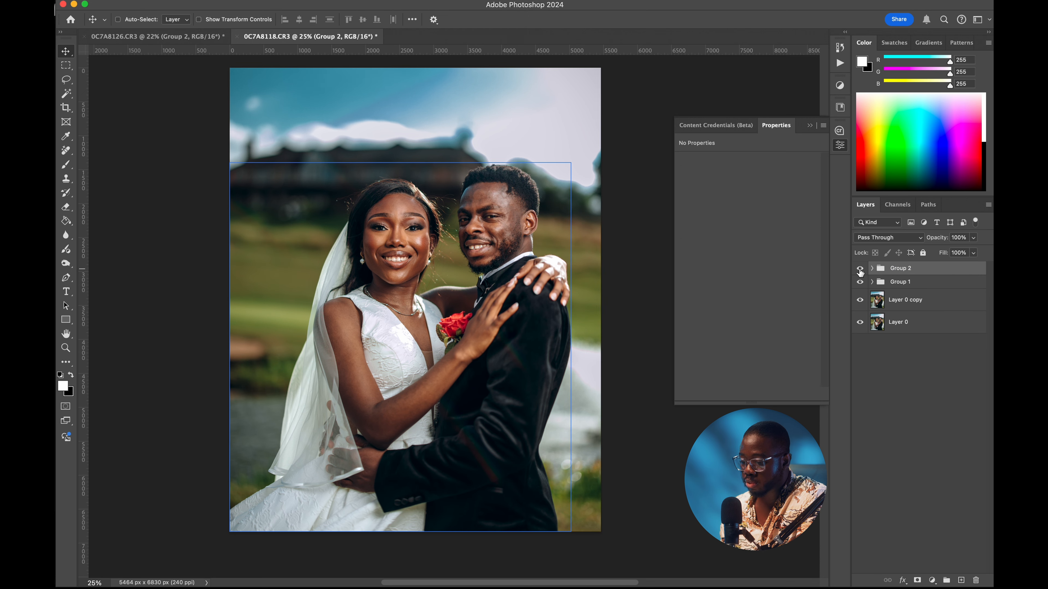
click(866, 283)
key(7)
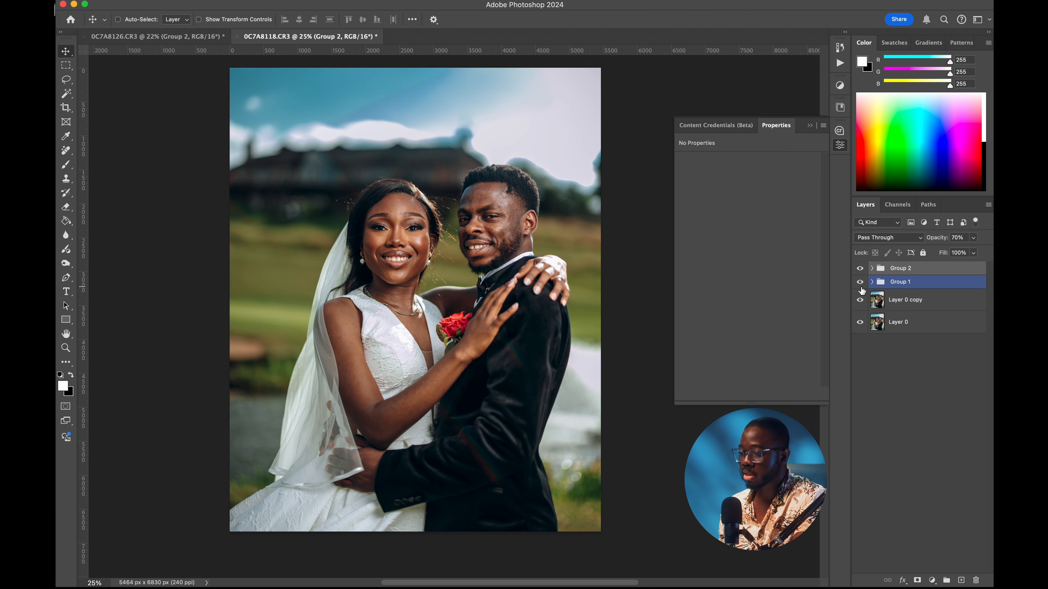
key(shift+super)
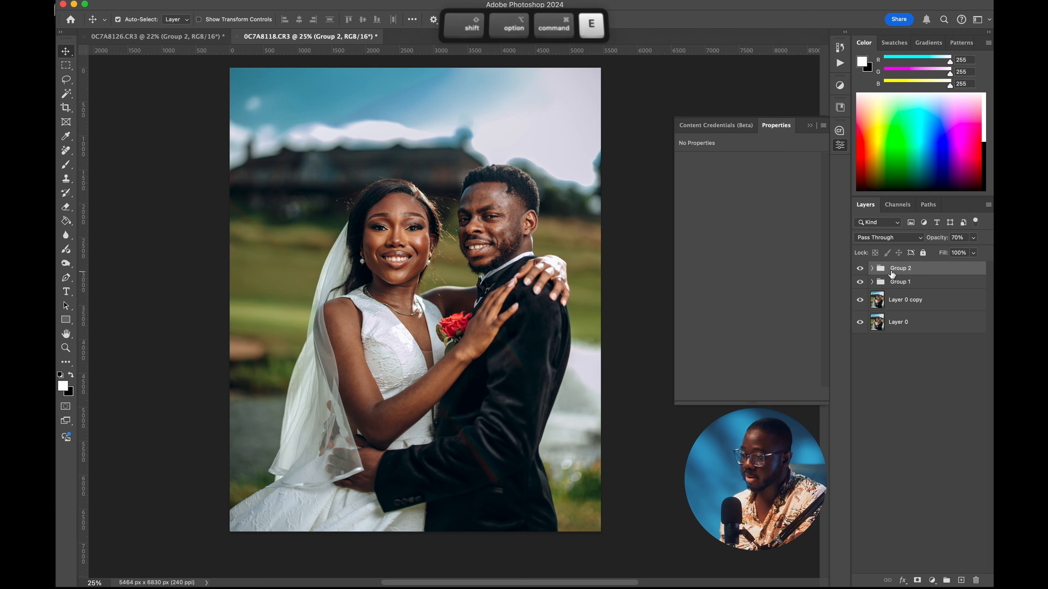
key(shift+alt+super+e)
Step: Copy the Exposure 1 and Selective Color 1 adjustment layers together from 0C7A8126.CR3 into 0C7A8118.CR3
click(198, 37)
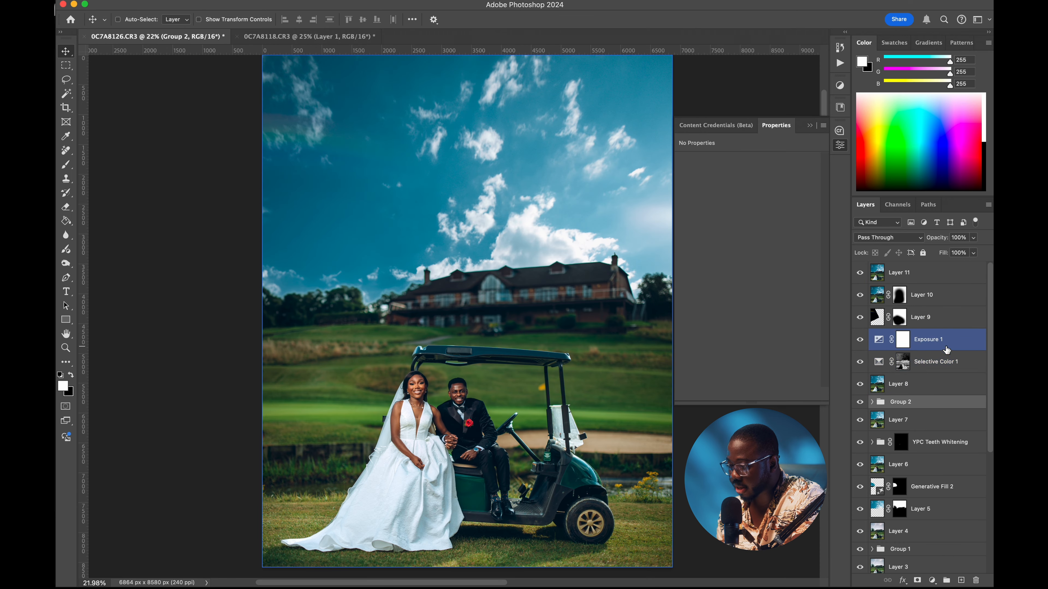
shift+click(941, 363)
click(940, 364)
shift+click(928, 339)
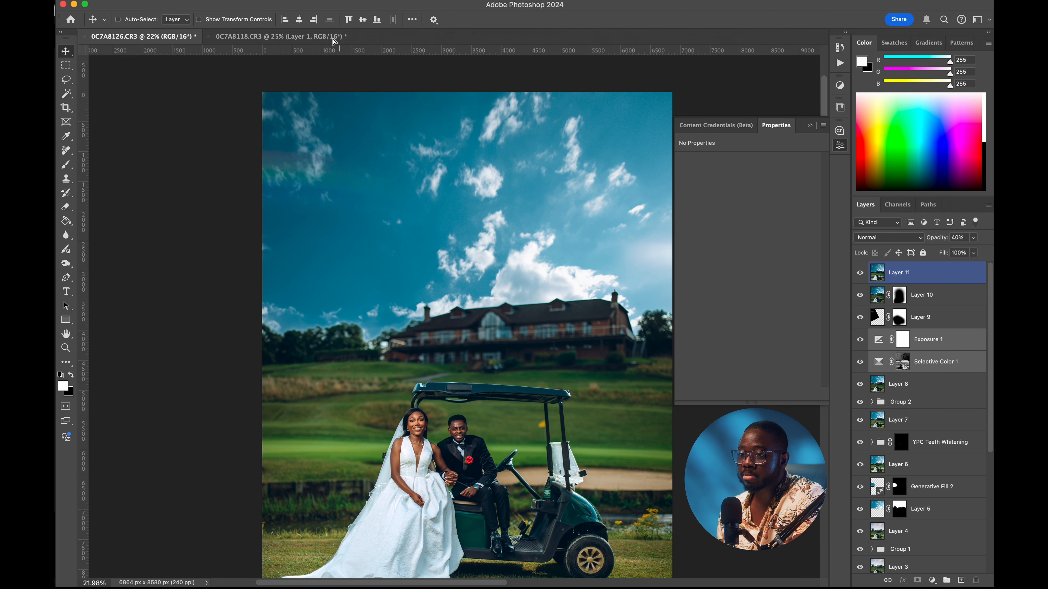
click(334, 39)
drag(481, 200, 452, 248)
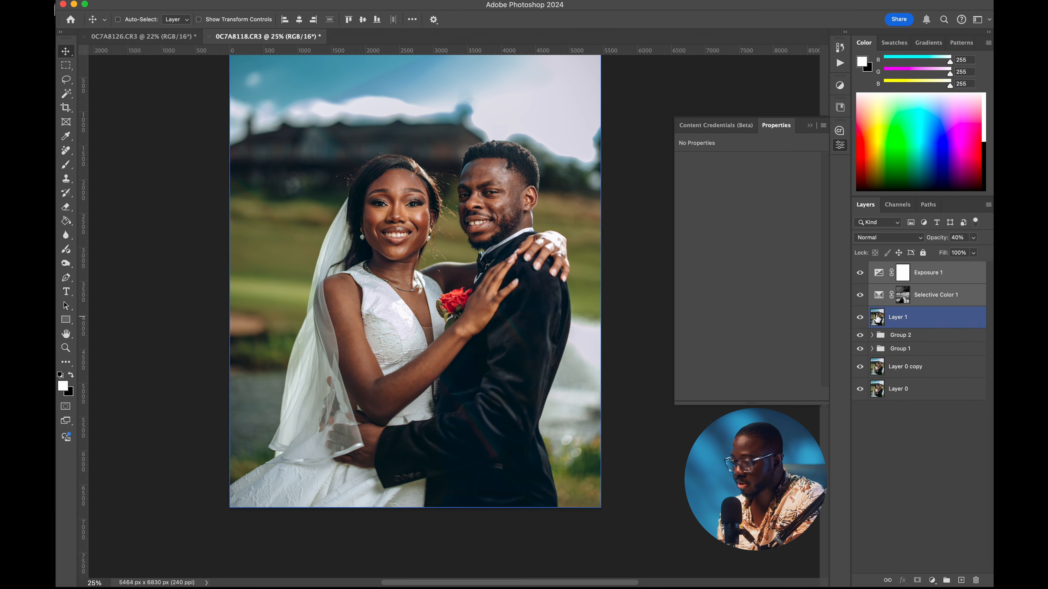
Step: Replace the copied Selective Color 1 layer's old mask with a blank white mask
click(934, 301)
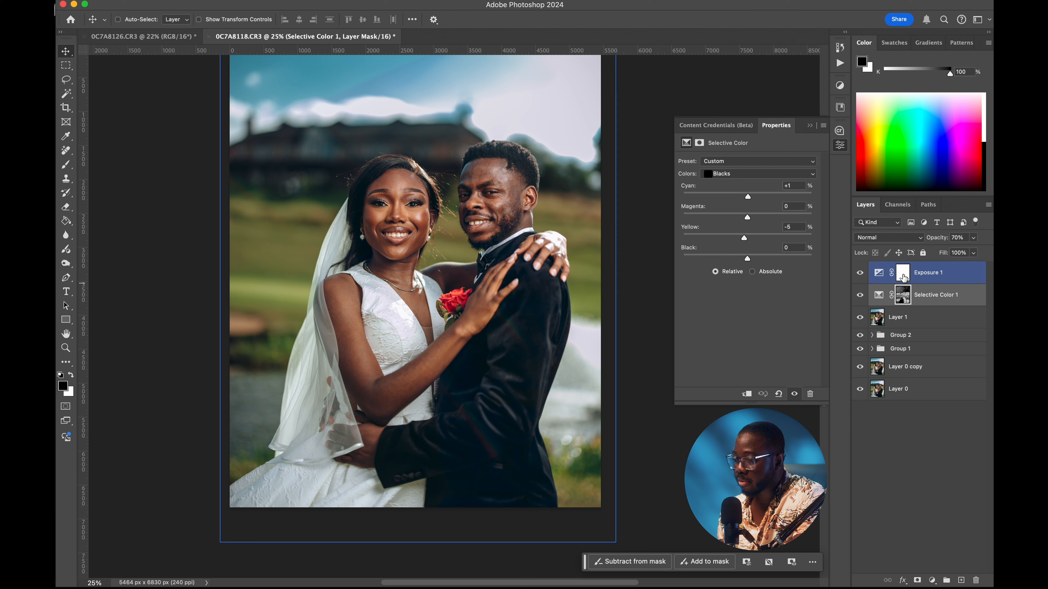
click(903, 278)
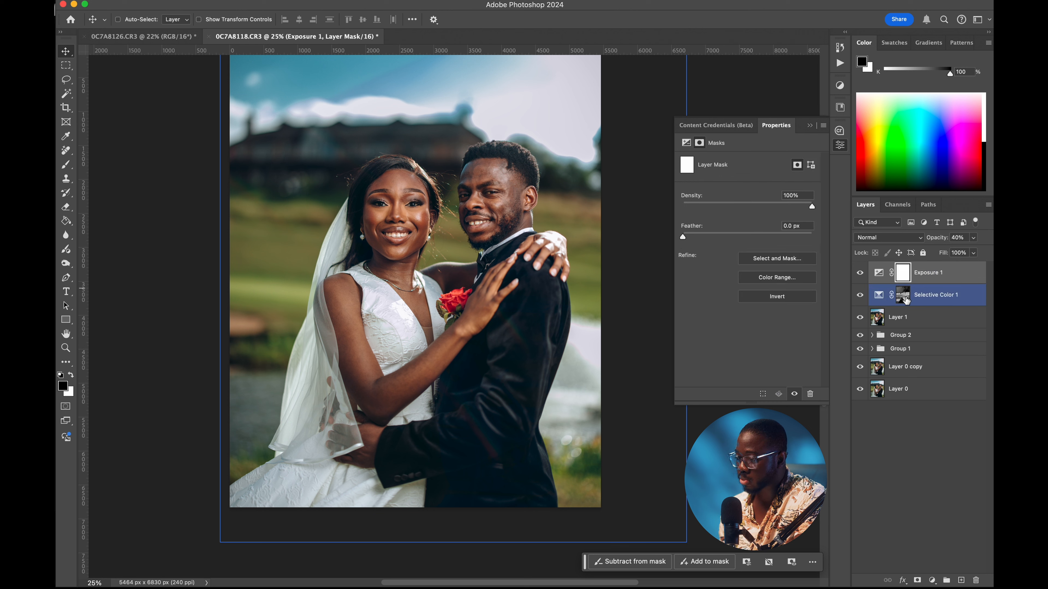
click(902, 296)
right_click(903, 299)
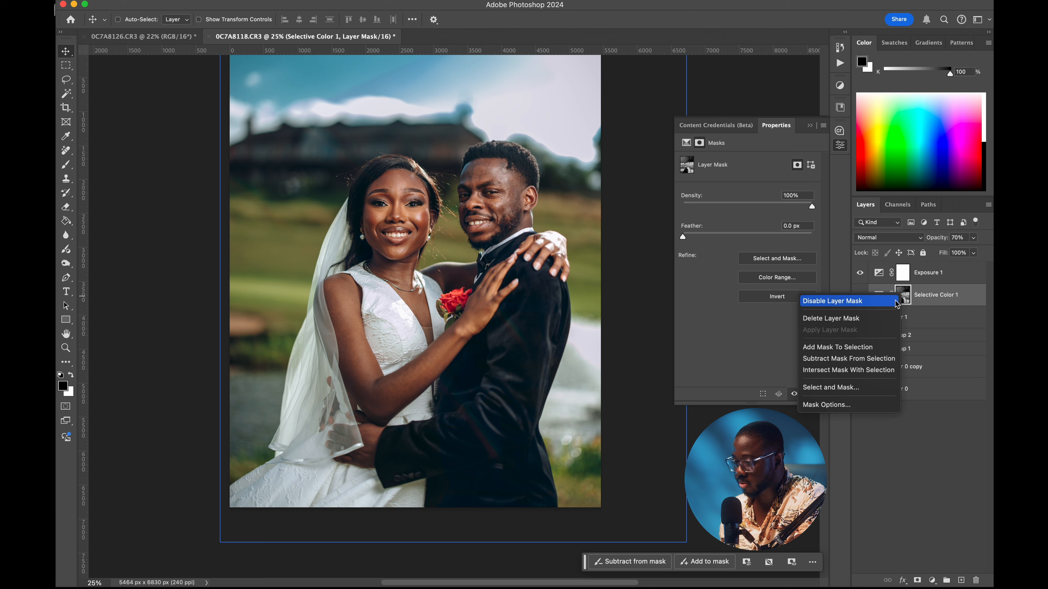
click(881, 321)
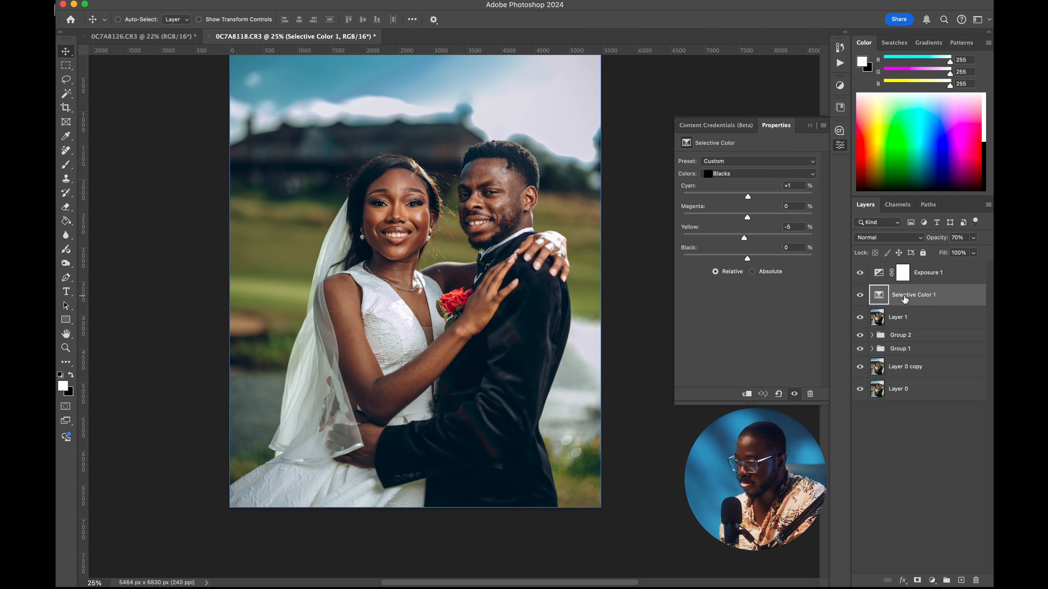
click(917, 580)
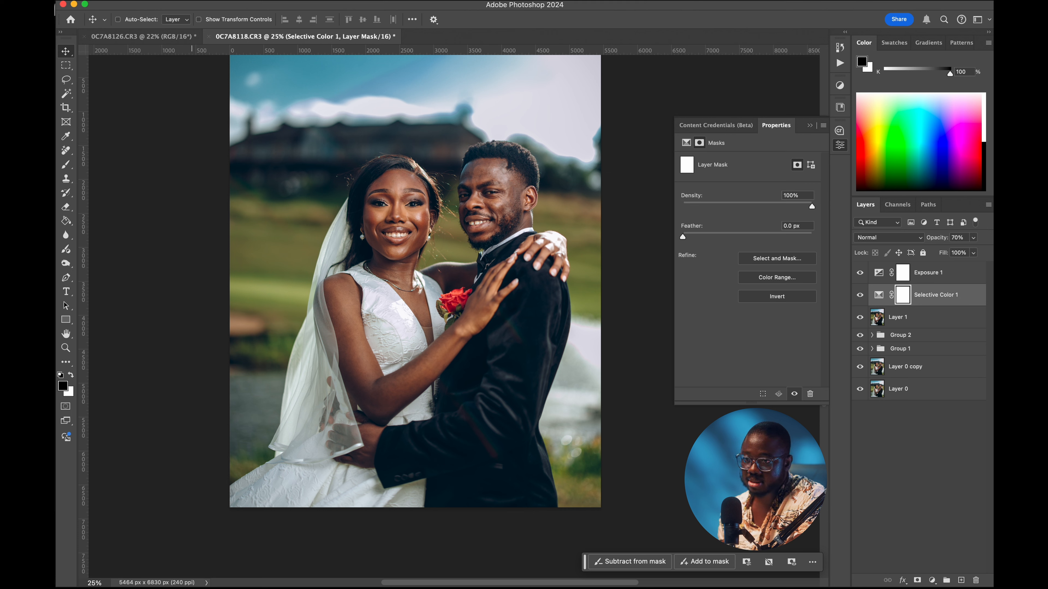
Step: Use Apply Image on the Selective Color 1 mask with Layer 1's inverted RGB channel, Multiply blending and 100% opacity
click(235, 150)
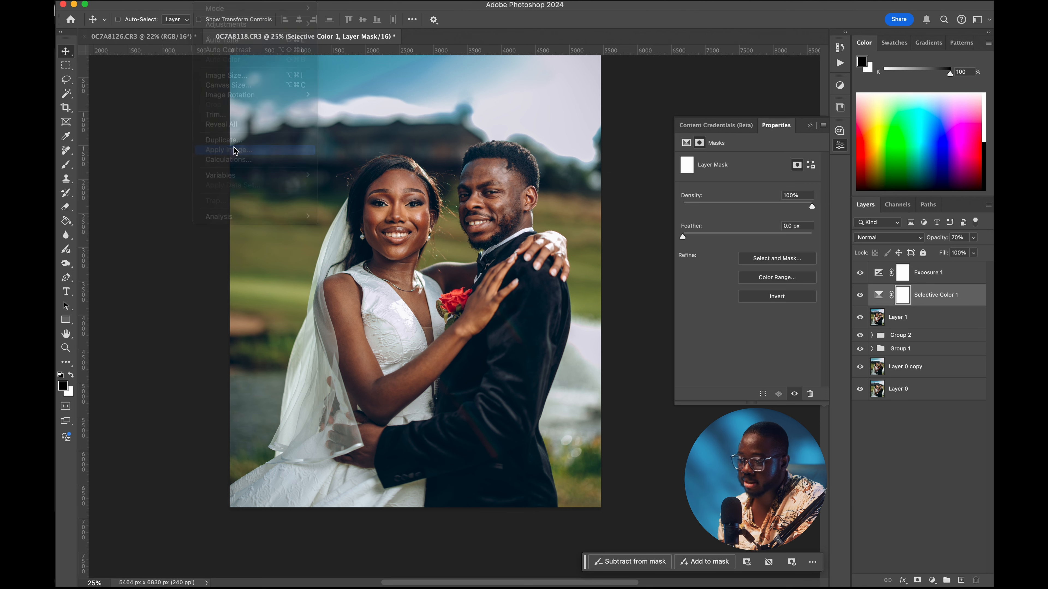
click(723, 151)
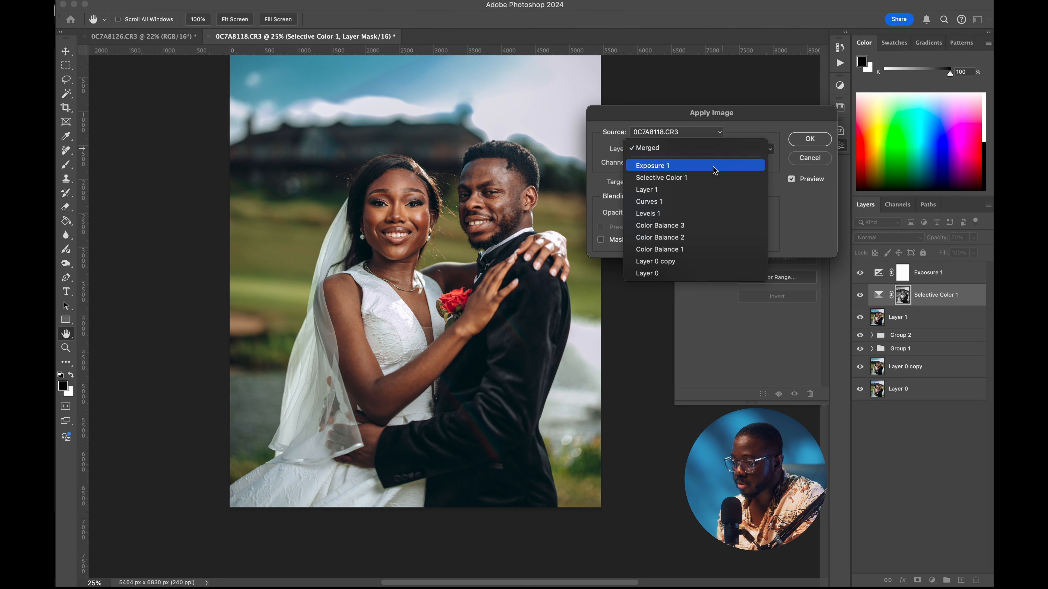
click(706, 187)
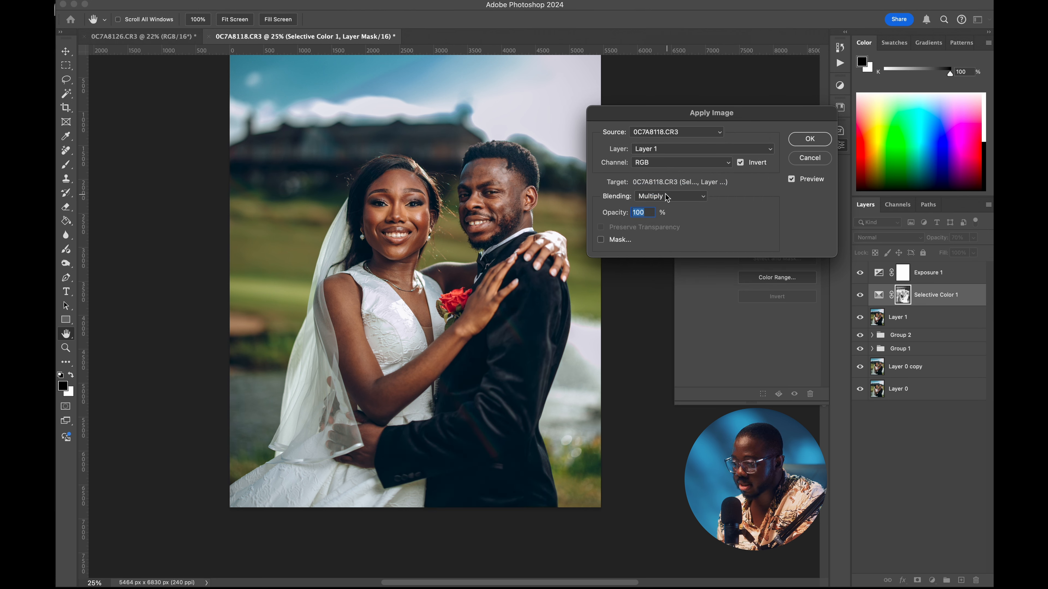
click(808, 139)
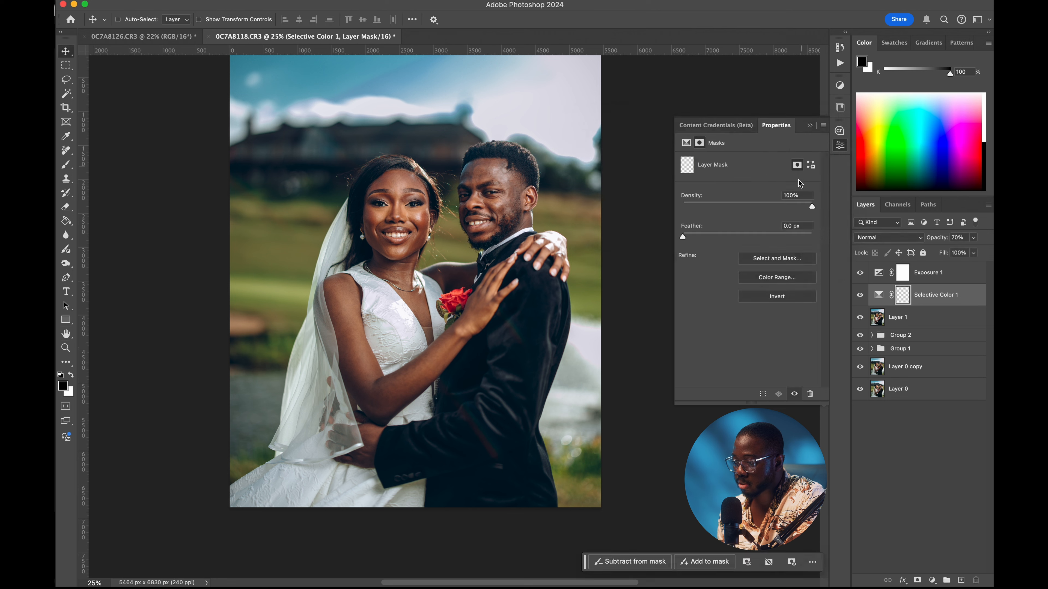
Step: Repeat Apply Image twice on the Selective Color 1 mask with the same inverted Layer 1, Multiply settings
click(188, 6)
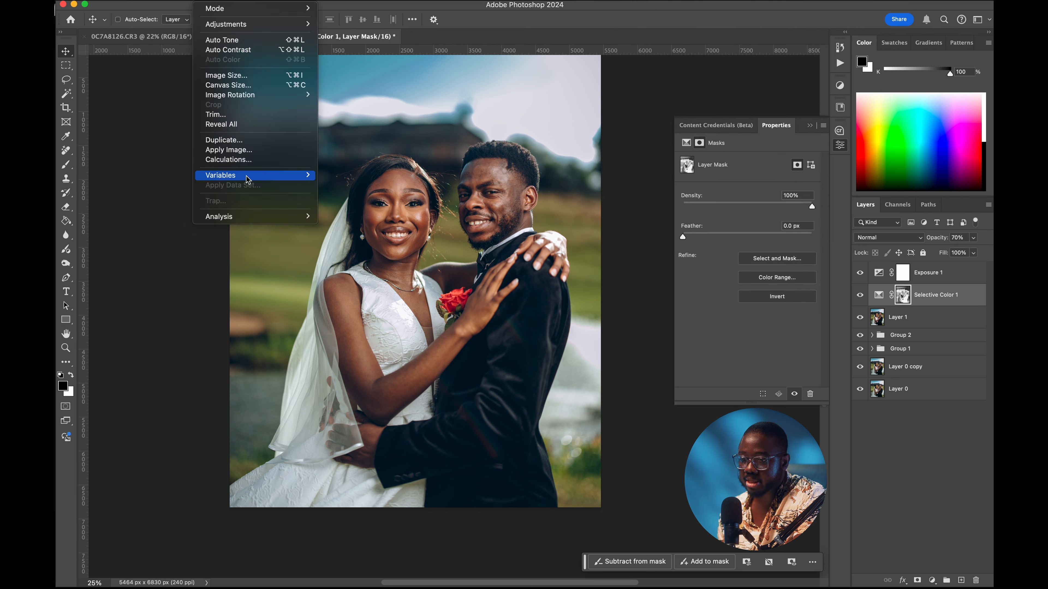
click(391, 158)
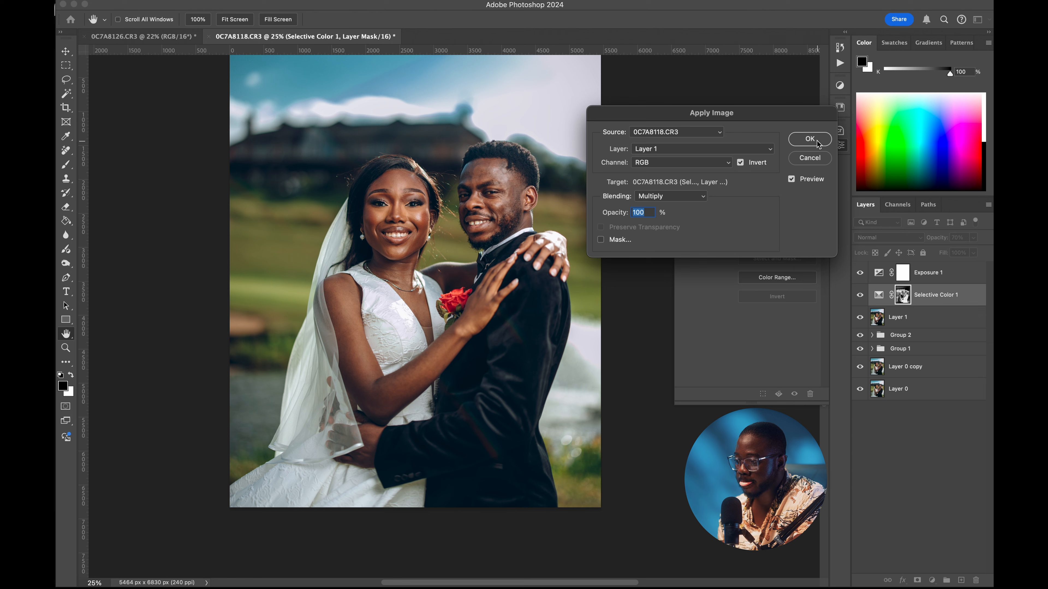
click(808, 139)
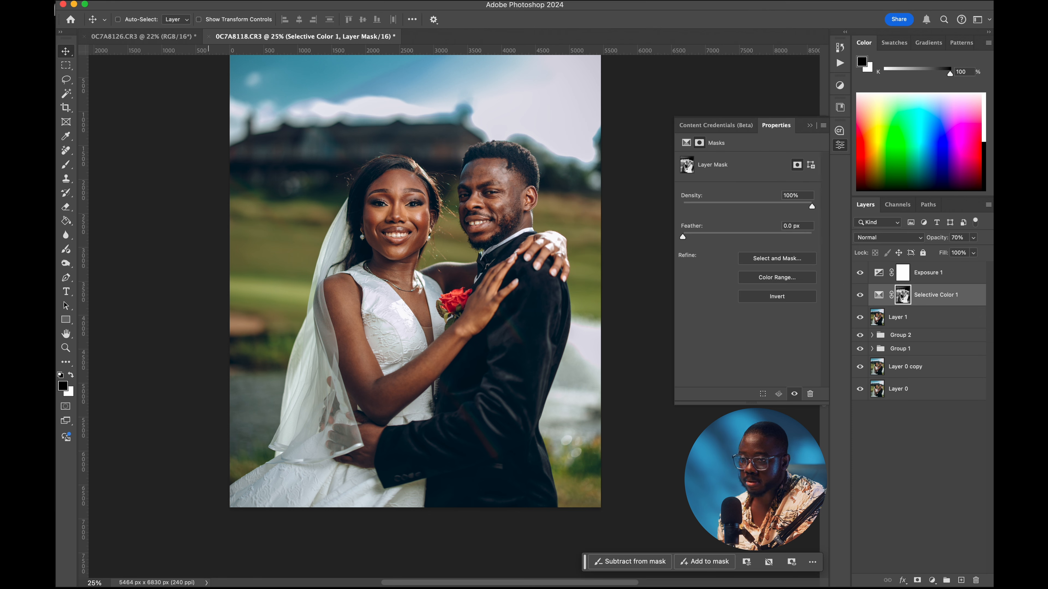
click(204, 3)
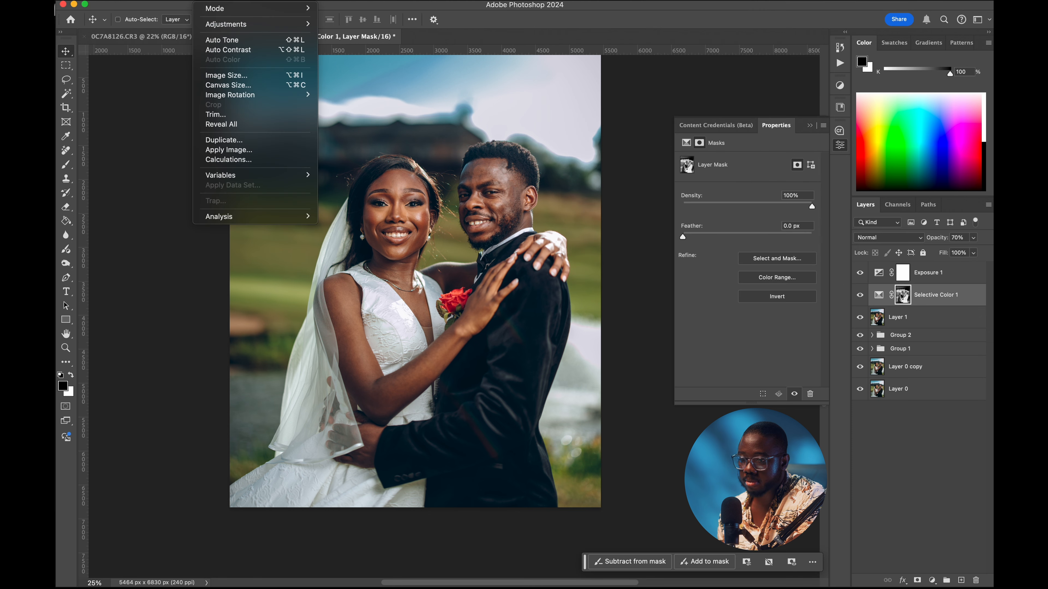
click(235, 149)
click(808, 139)
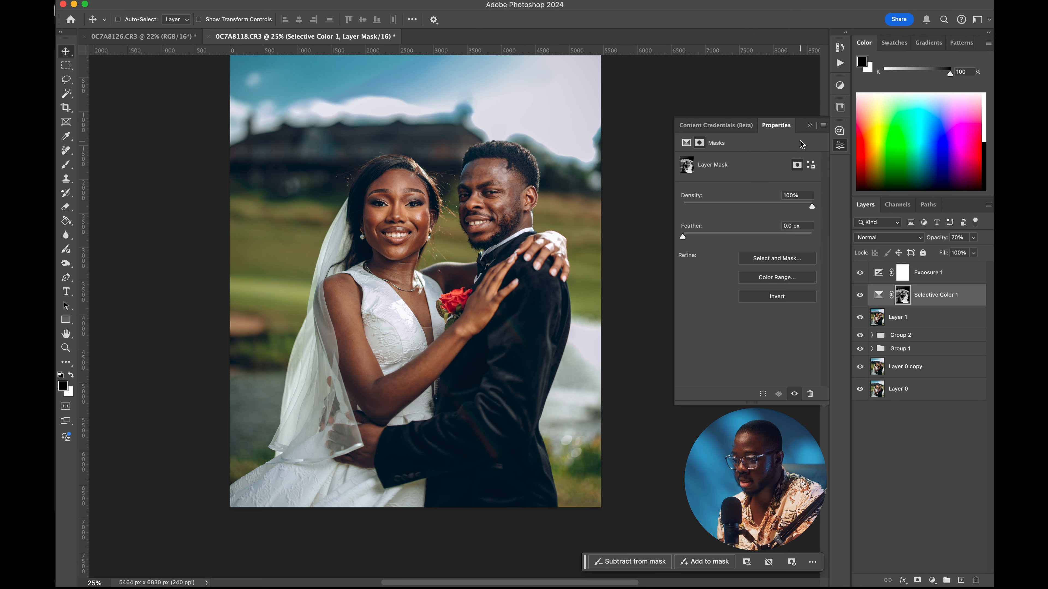
Step: Compare the portrait with and without Selective Color 1, and set that adjustment layer's opacity to 60%
click(860, 298)
click(860, 297)
click(878, 294)
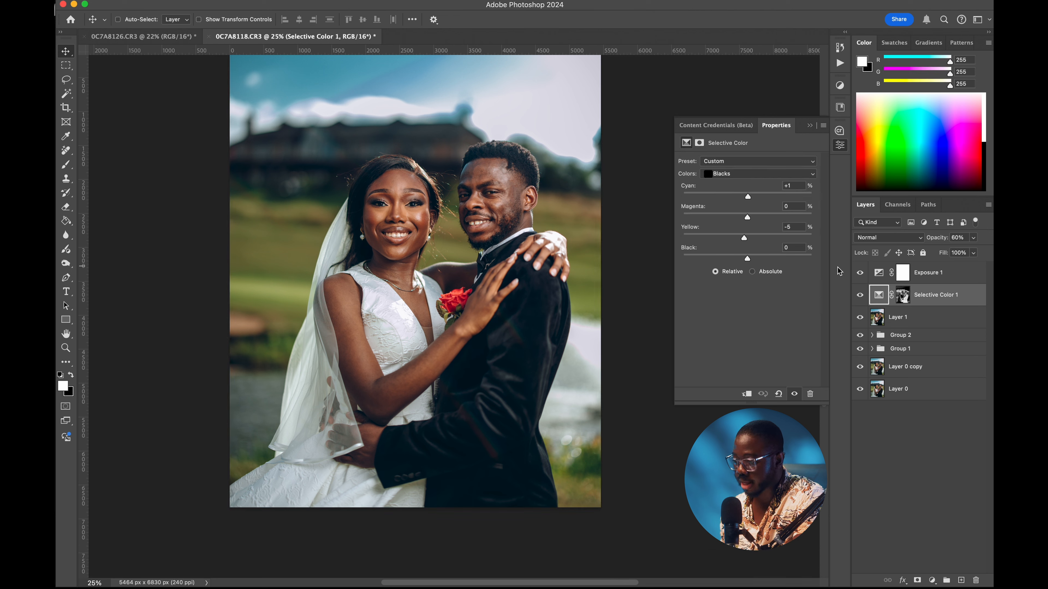
Step: Stamp all visible layers into a new merged layer above the Exposure 1 adjustment
click(918, 268)
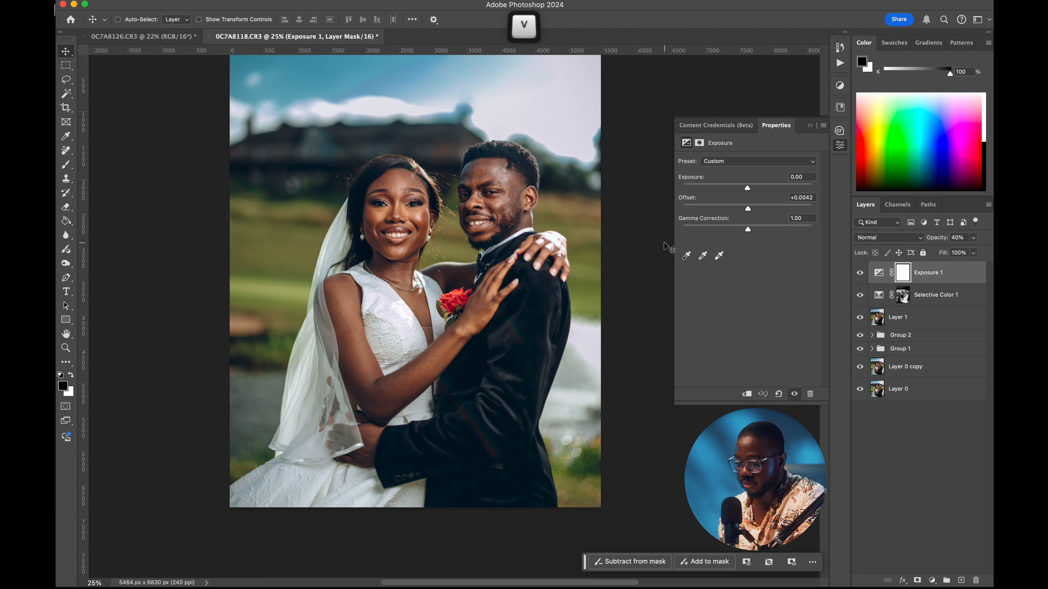
key(z)
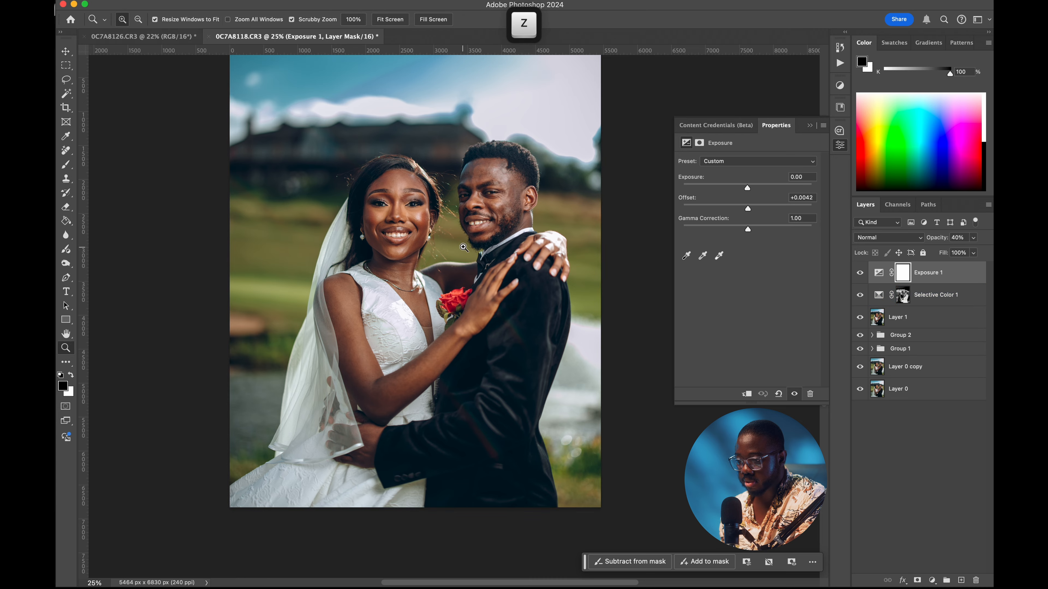
drag(464, 249, 435, 249)
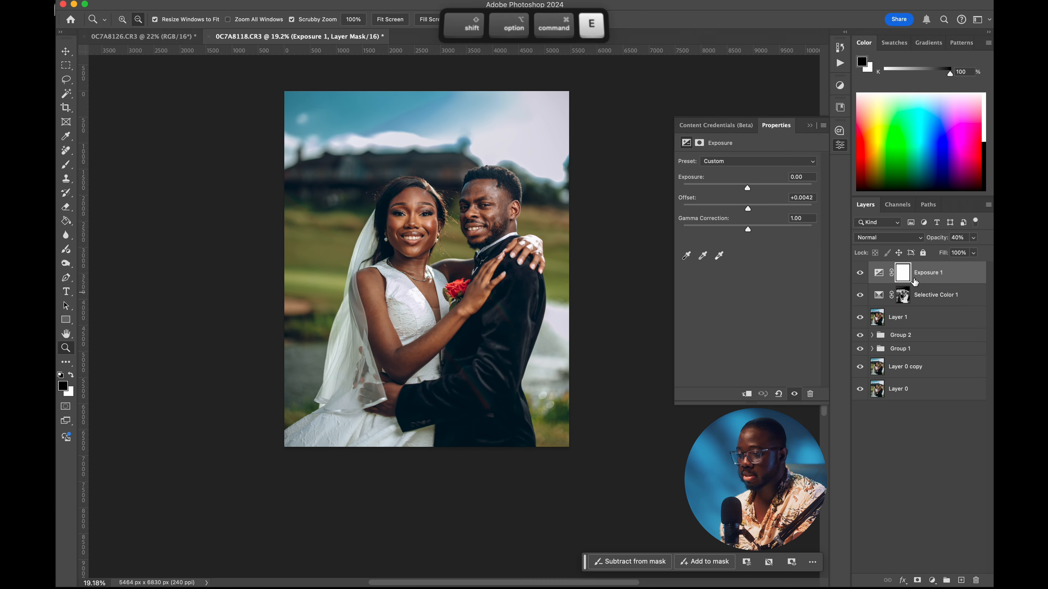
key(super+alt+shift+e)
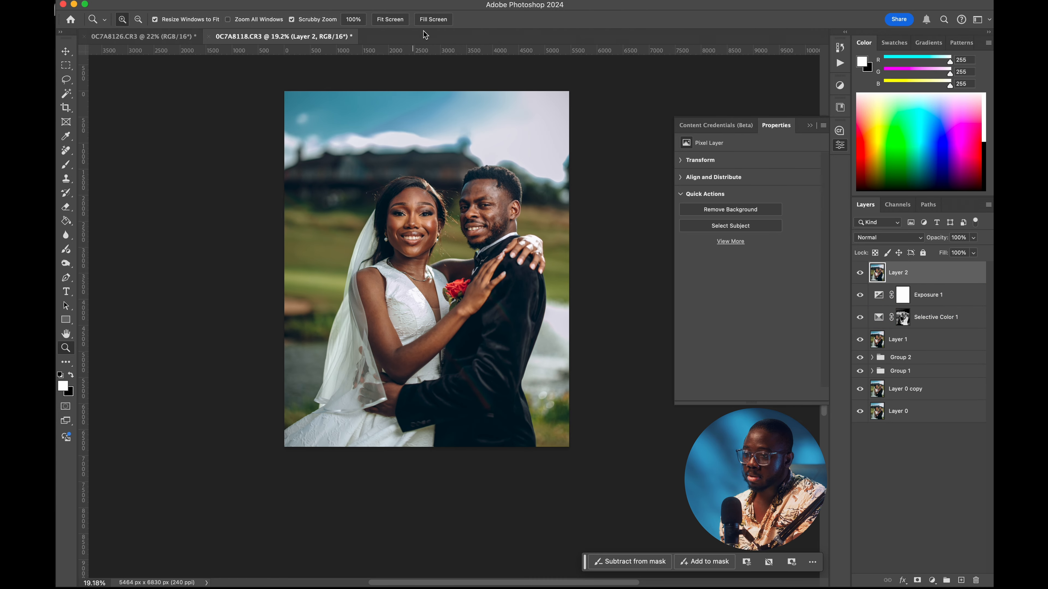
Step: Apply the Camera Raw Filter to the merged layer with a slight dark vignette and a slightly reduced vignette midpoint
click(328, 1)
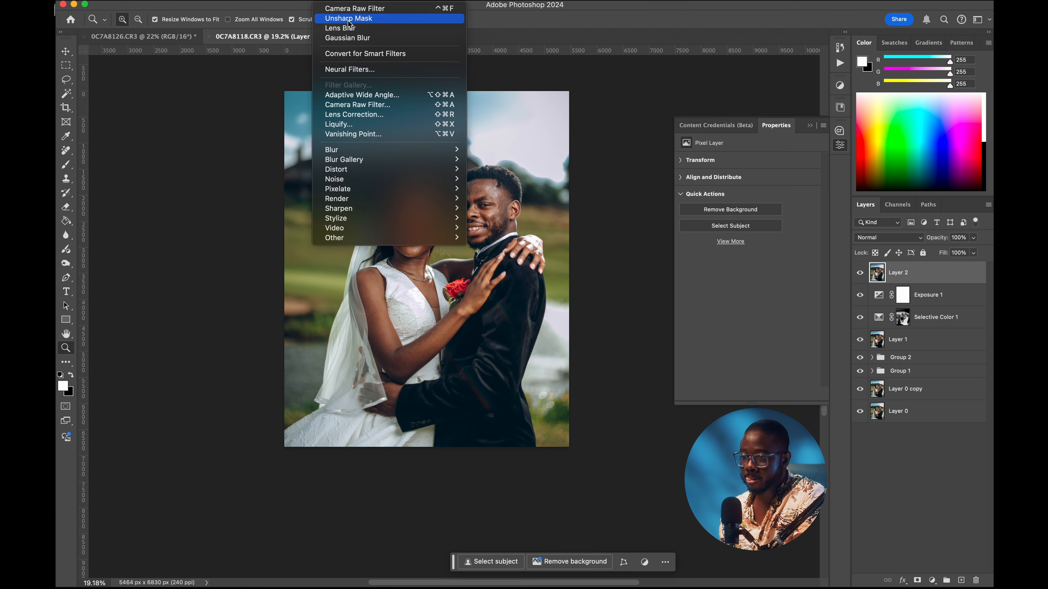
click(355, 108)
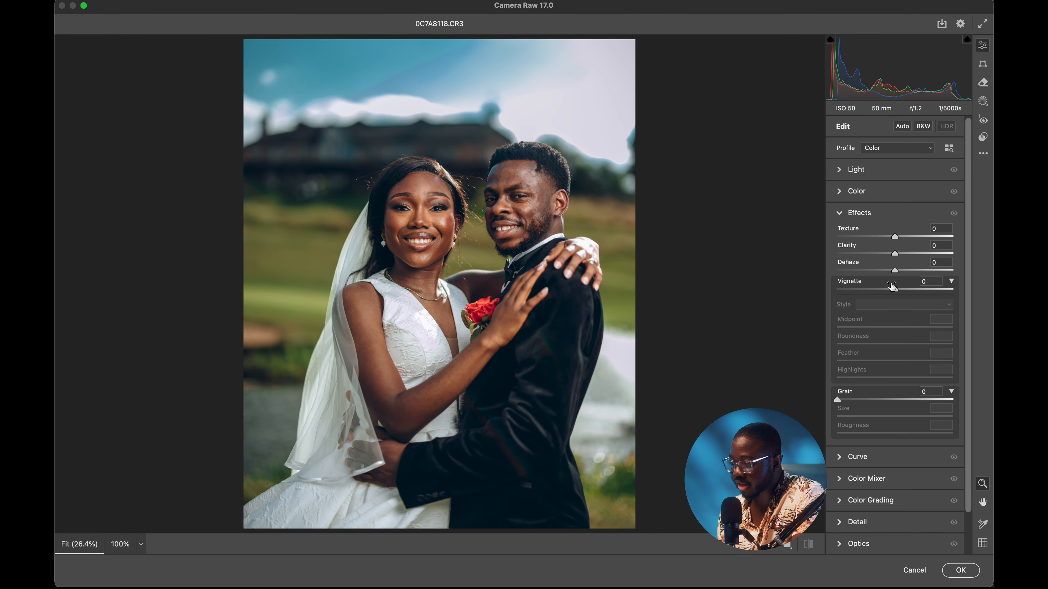
drag(892, 285, 890, 285)
drag(895, 327, 887, 327)
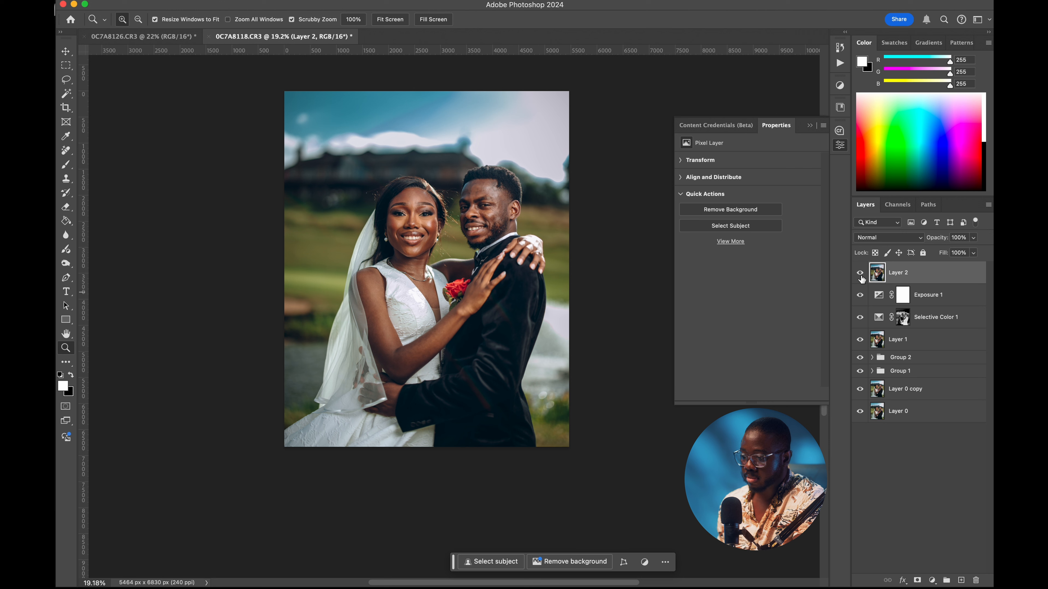
Step: Compare the finished portrait with the original by repeatedly isolating Layer 0 and restoring all layers
alt+click(860, 412)
alt+click(859, 411)
alt+click(860, 411)
alt+click(860, 412)
alt+click(860, 411)
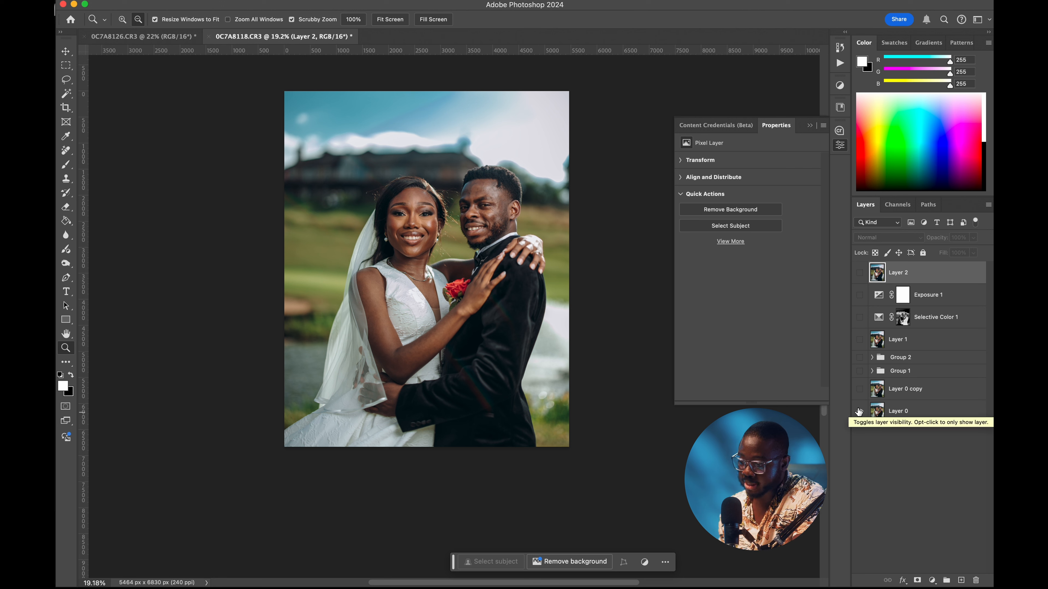
alt+click(860, 411)
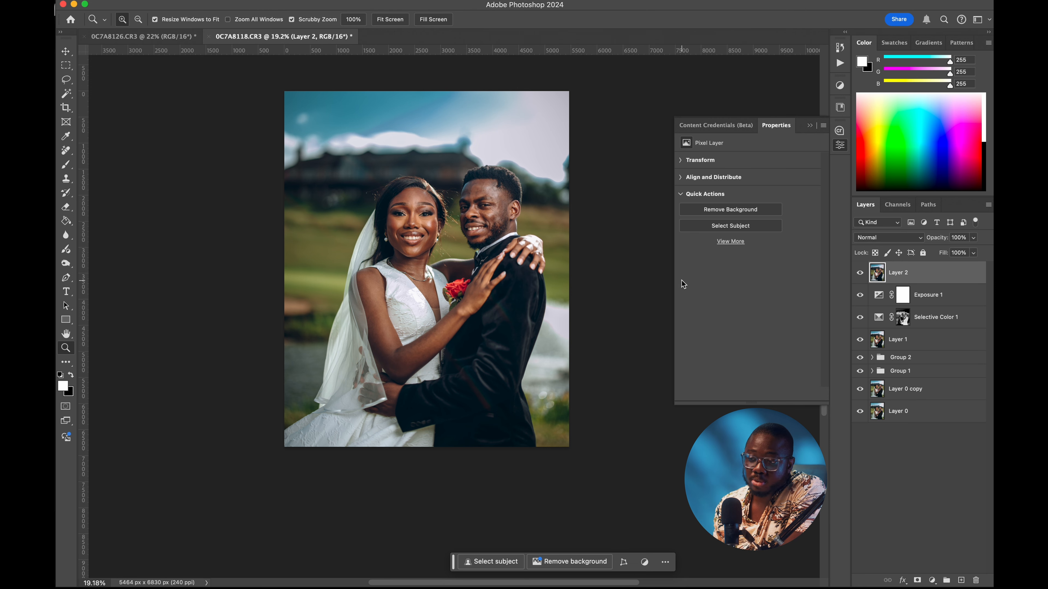
scroll(649, 214, left, 4)
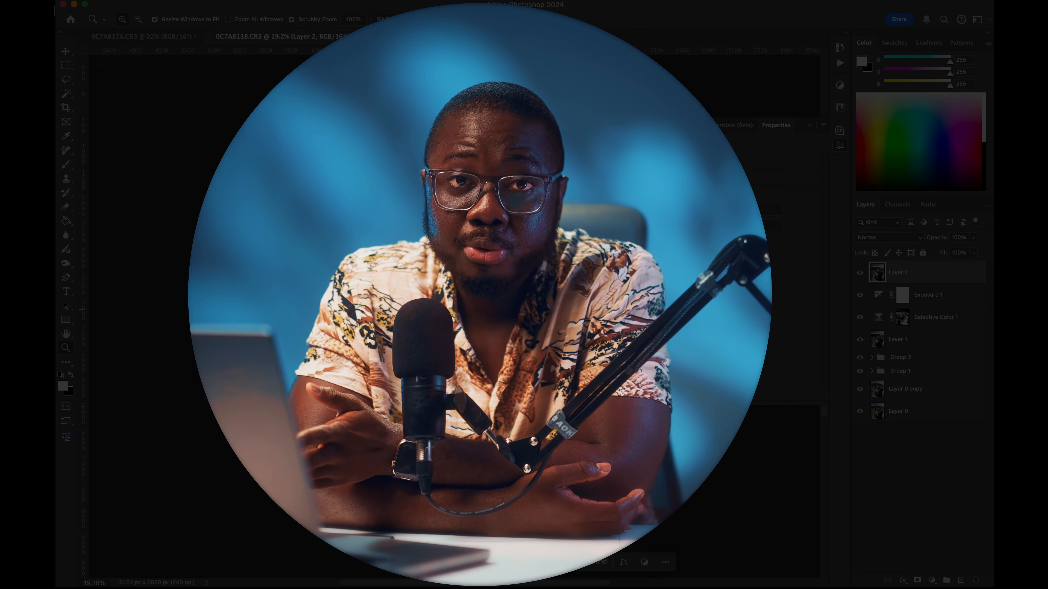
key(ctrl+0)
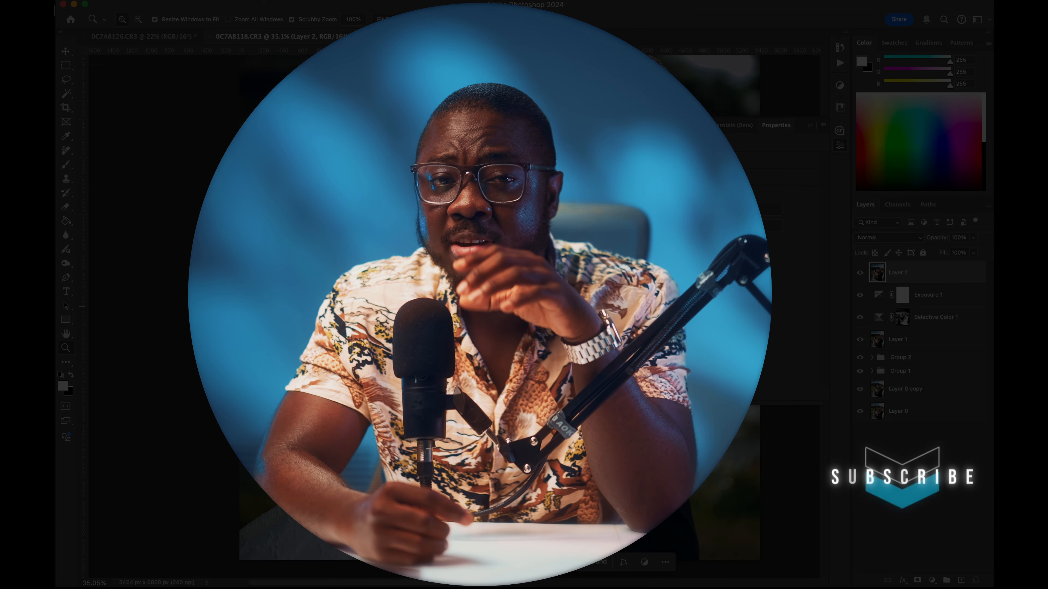